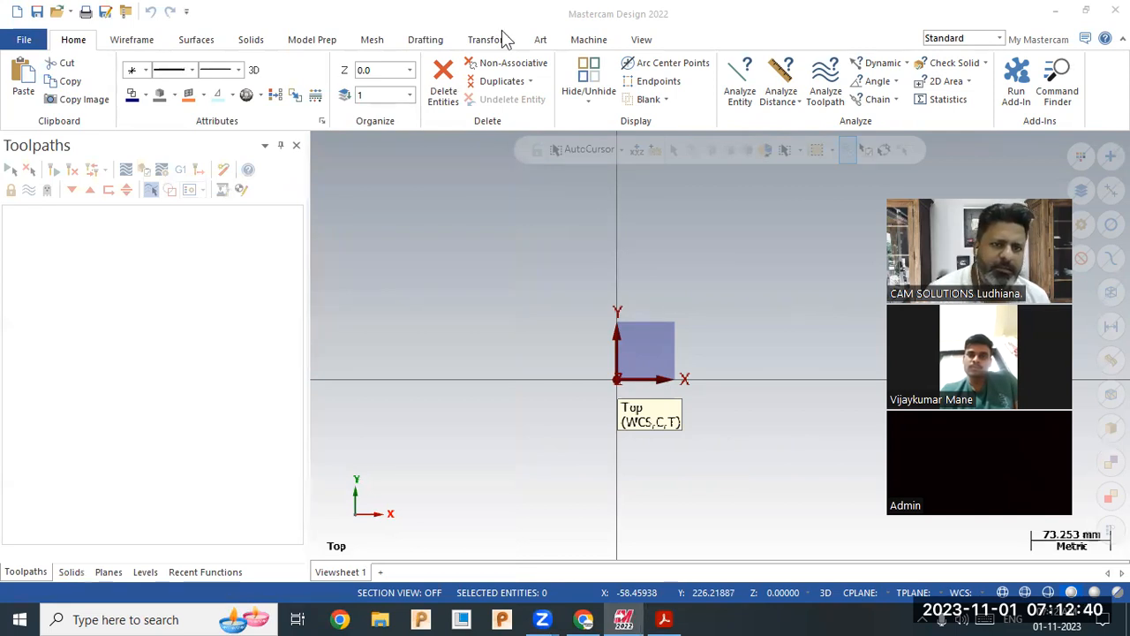
pyautogui.click(588, 40)
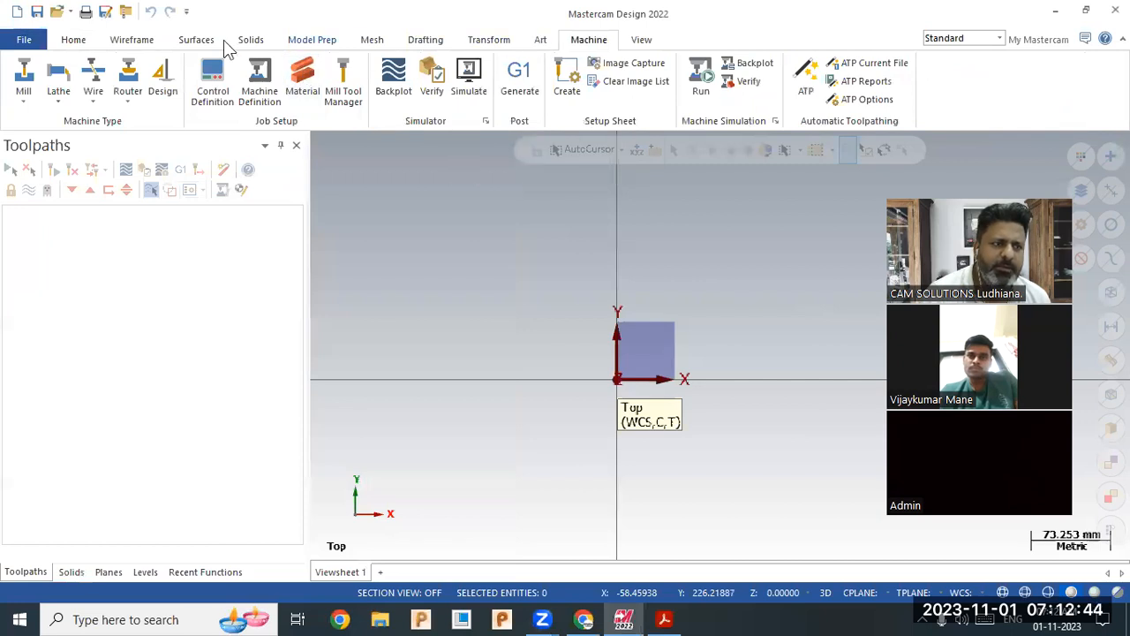
pyautogui.click(74, 41)
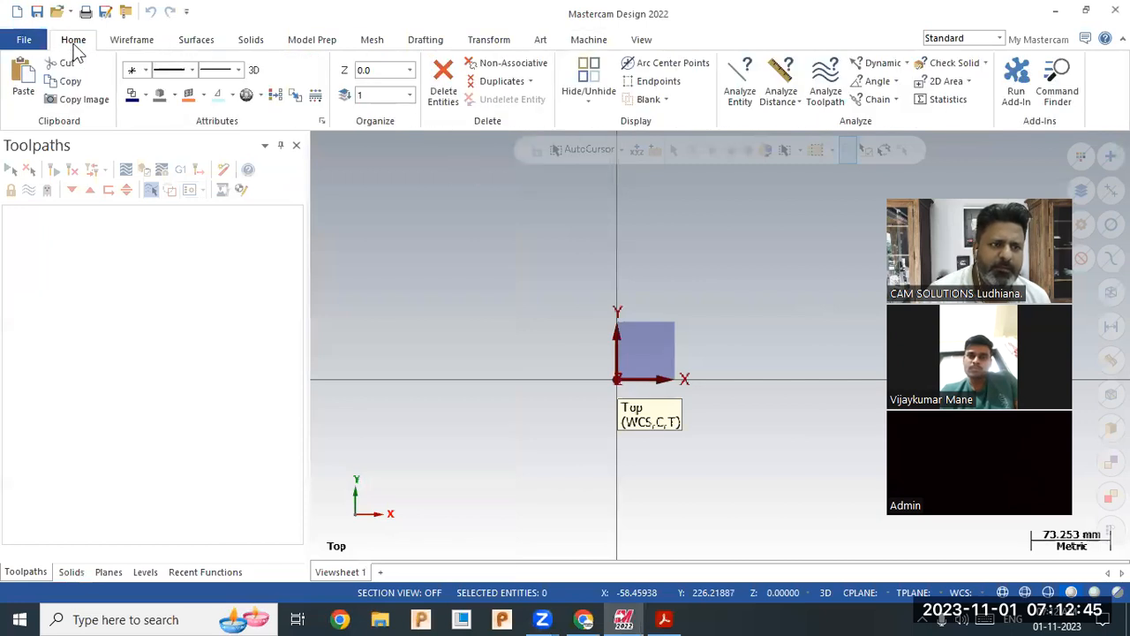
pyautogui.click(251, 40)
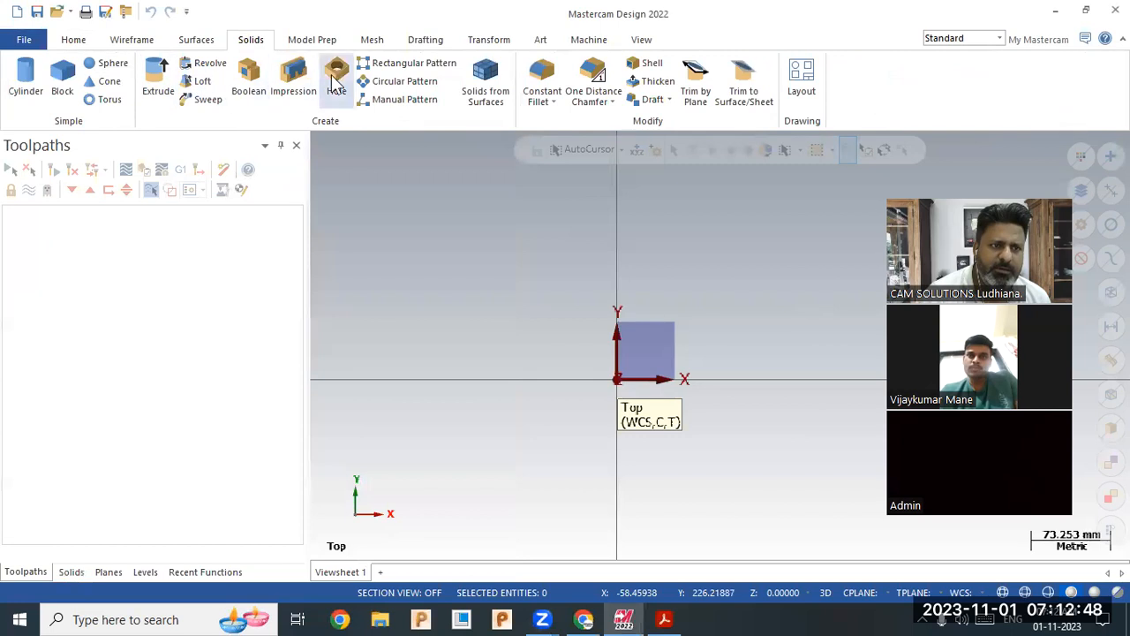
pyautogui.click(196, 41)
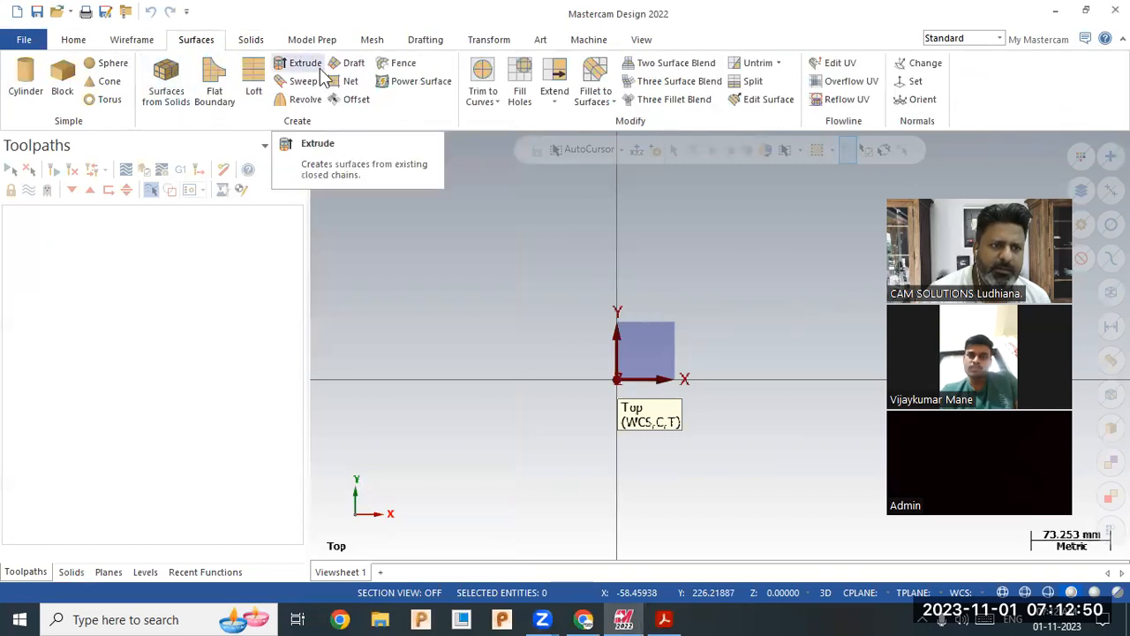
pyautogui.click(133, 40)
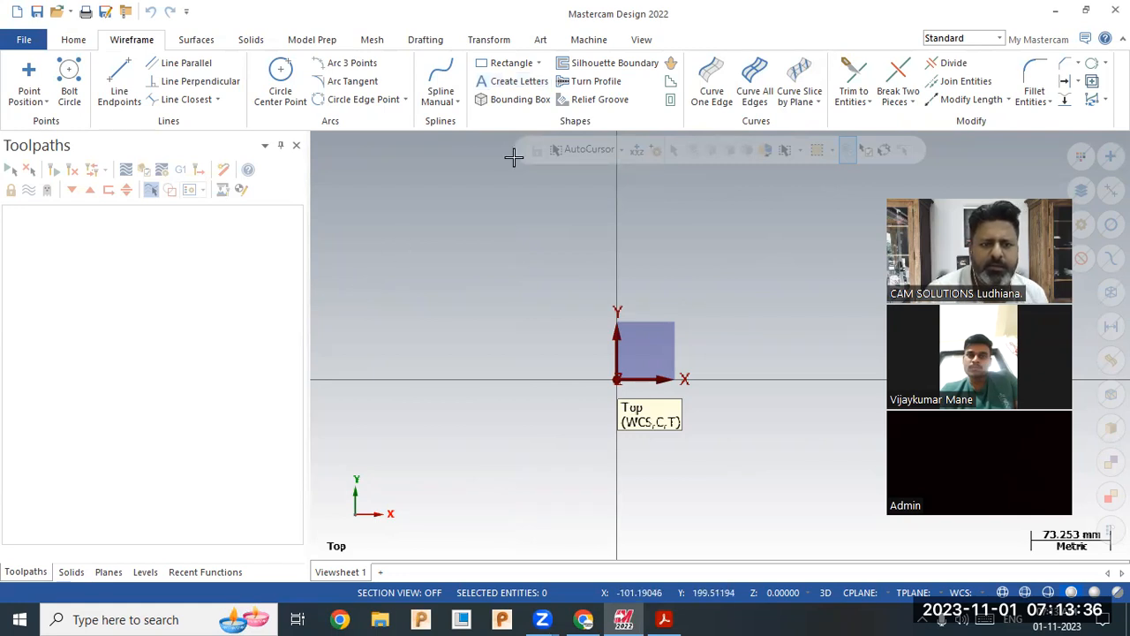
# Toggle the display of the coordinate axes and gnomons off and back on.
pyautogui.click(642, 41)
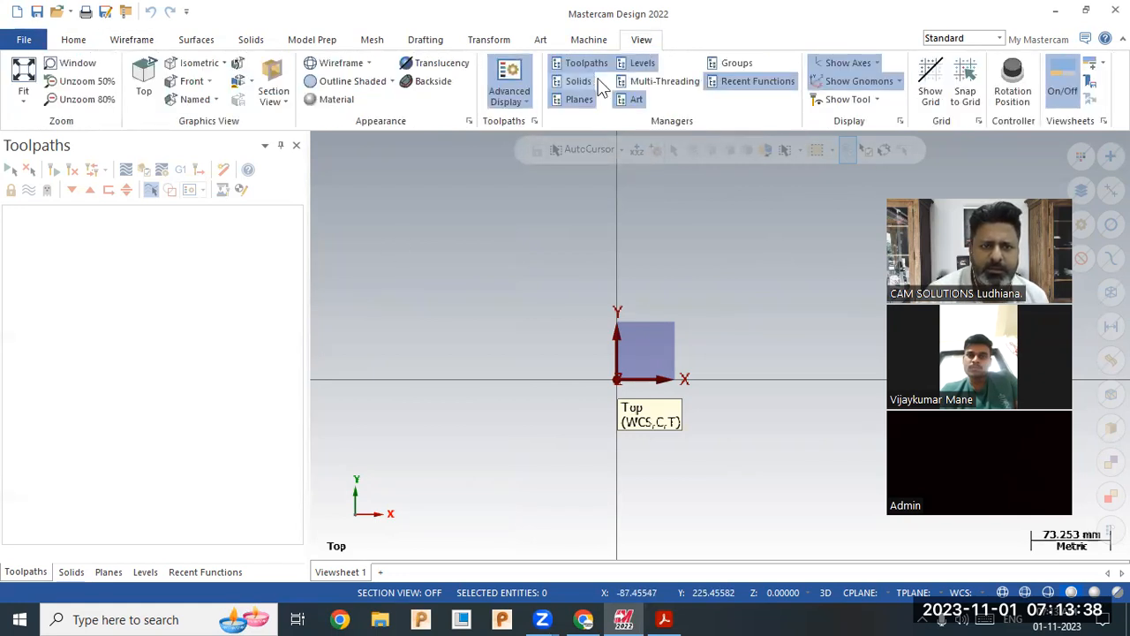
pyautogui.click(834, 64)
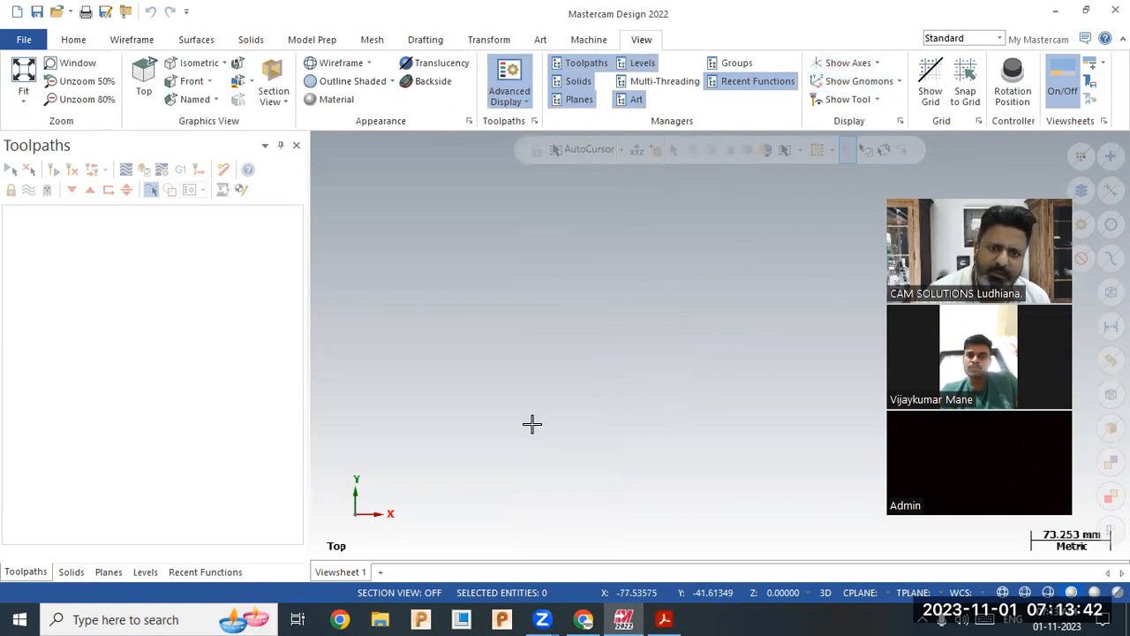
pyautogui.click(843, 64)
pyautogui.click(843, 79)
pyautogui.click(844, 65)
pyautogui.click(848, 82)
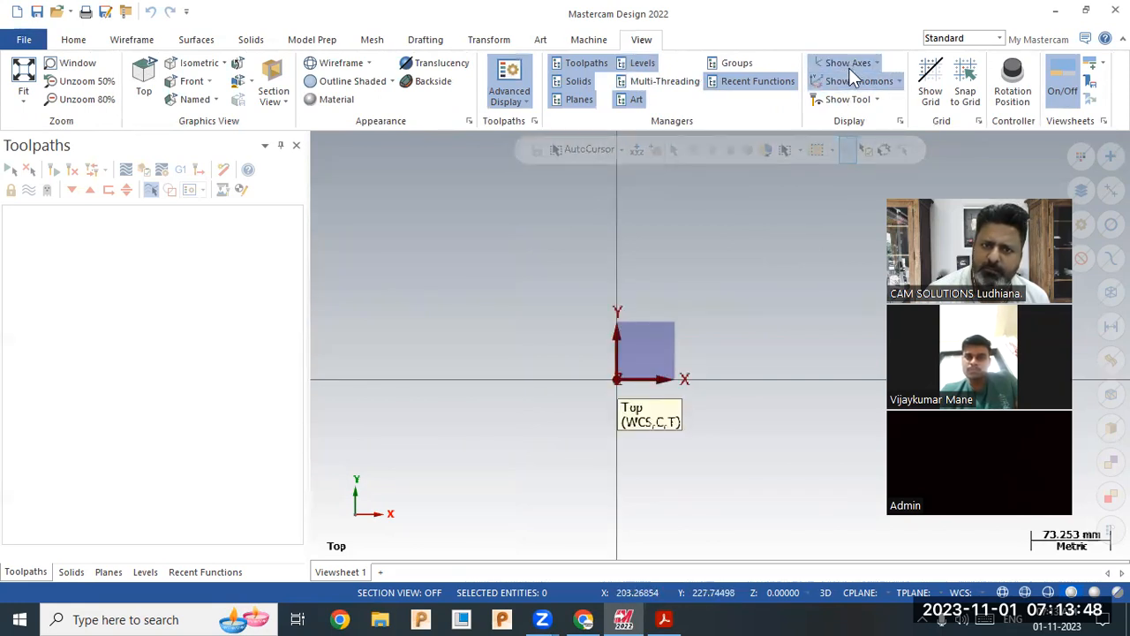
pyautogui.click(847, 64)
pyautogui.click(848, 81)
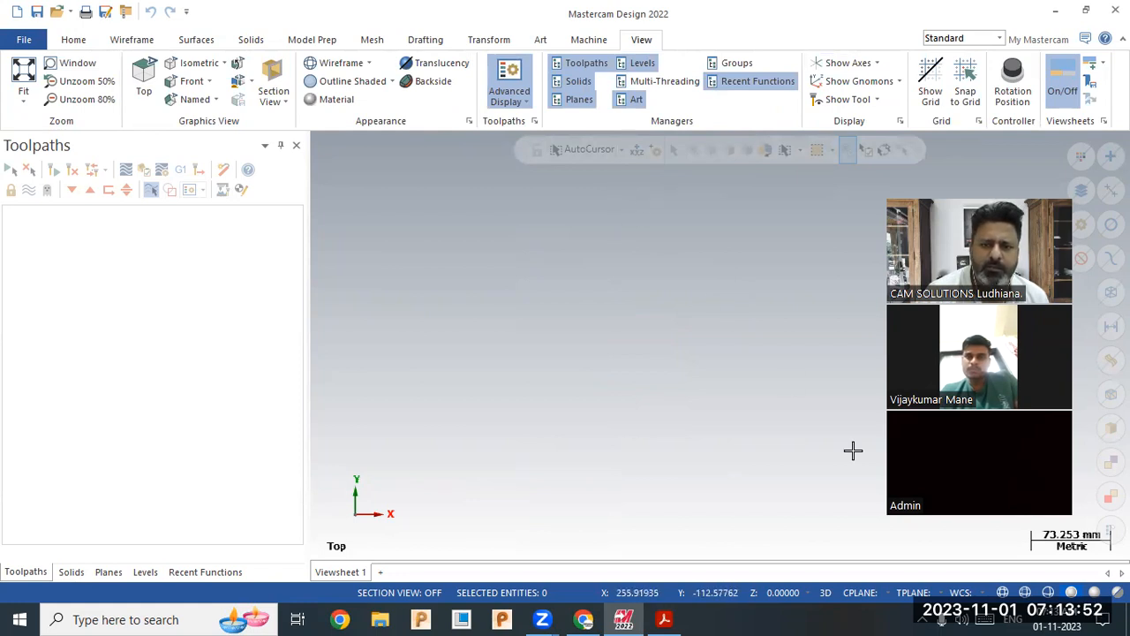
pyautogui.click(847, 63)
pyautogui.click(848, 88)
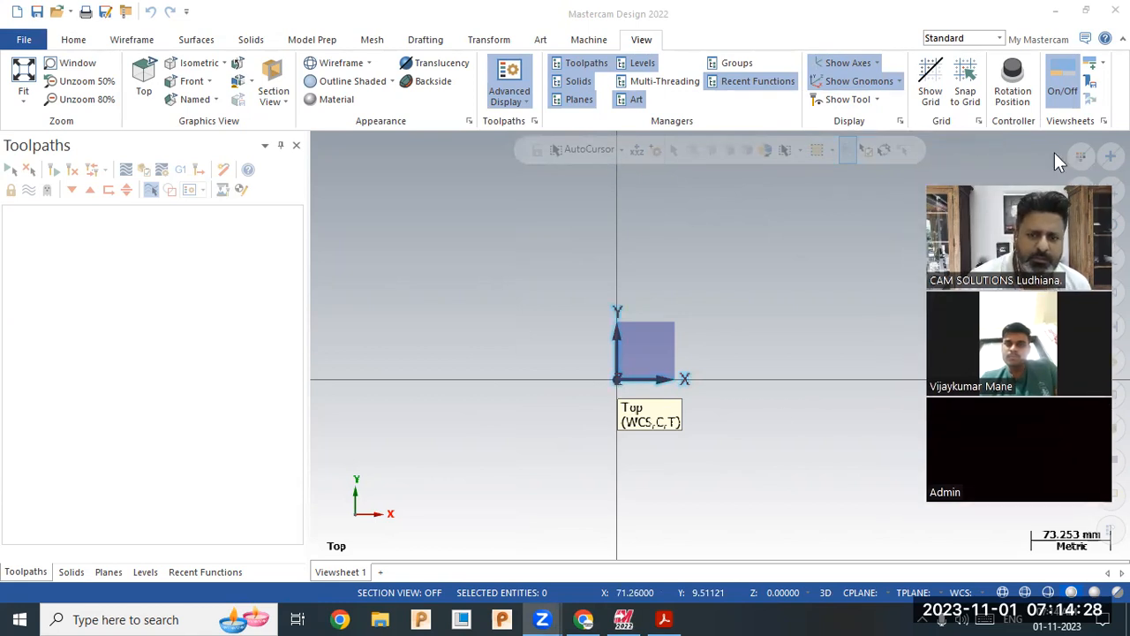
# Alternate the graphics view between Isometric and Top, ending in the Isometric view.
pyautogui.rightClick(503, 256)
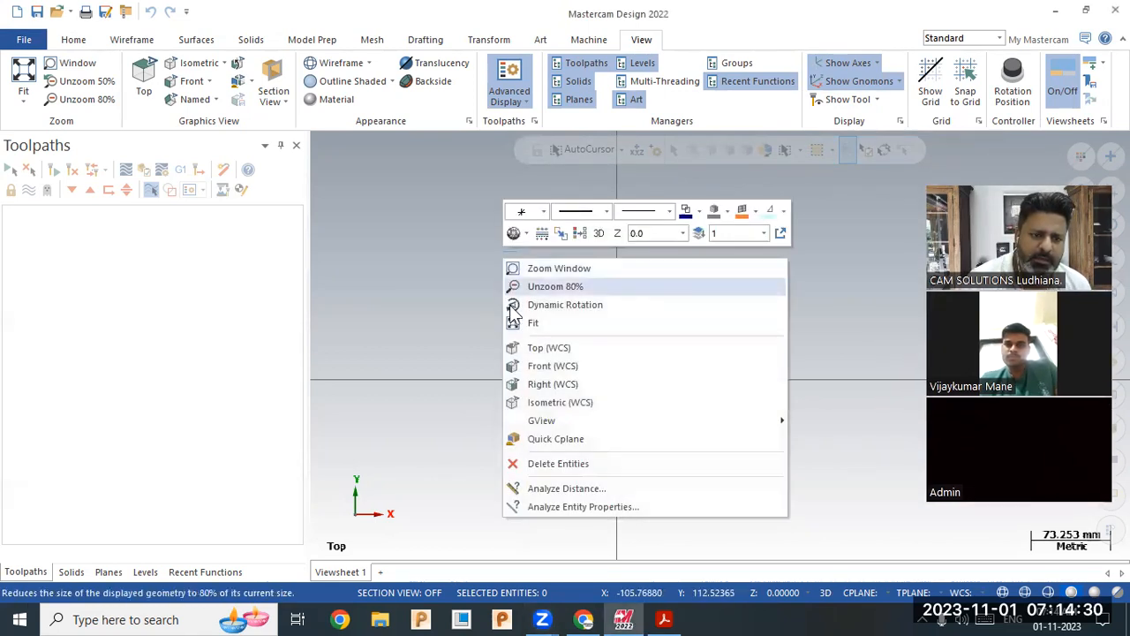
pyautogui.click(562, 402)
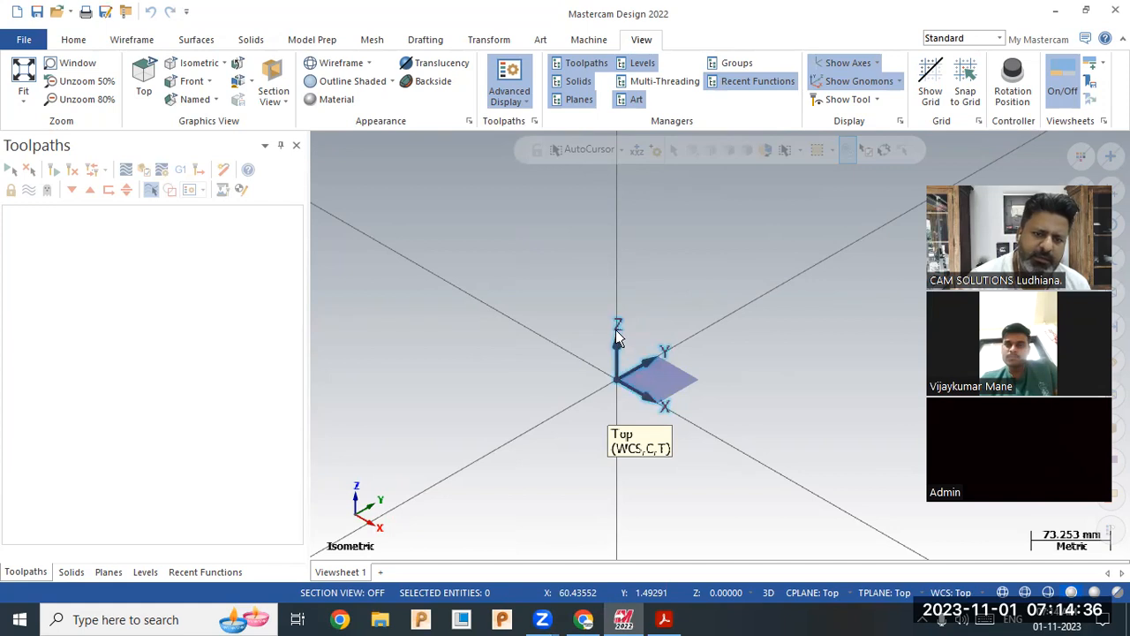
pyautogui.rightClick(590, 277)
pyautogui.click(642, 361)
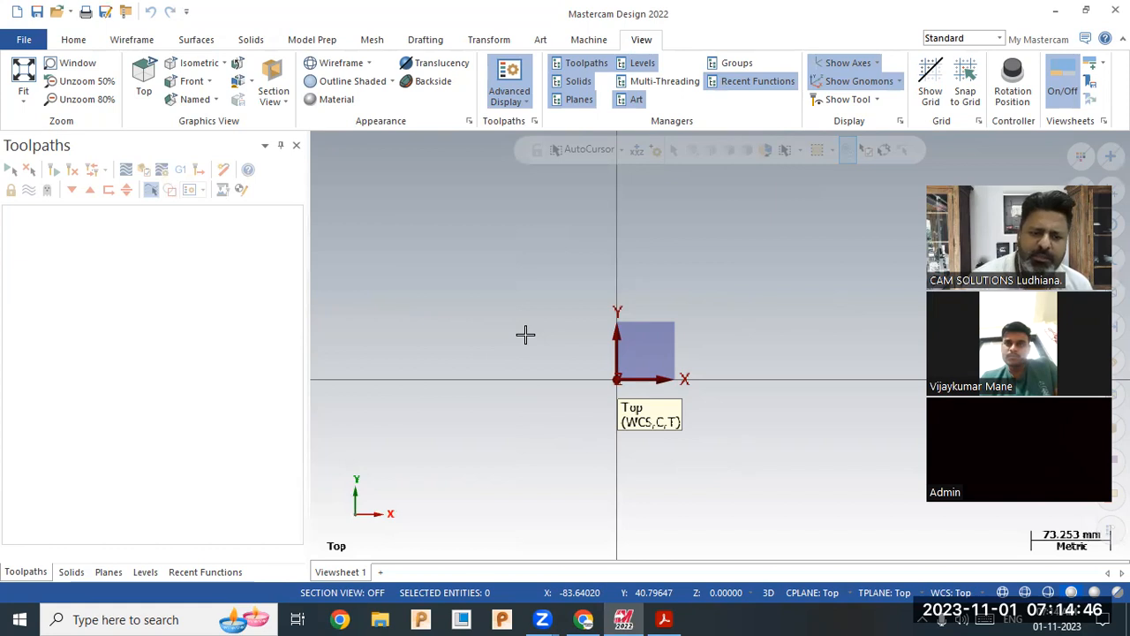
pyautogui.rightClick(525, 333)
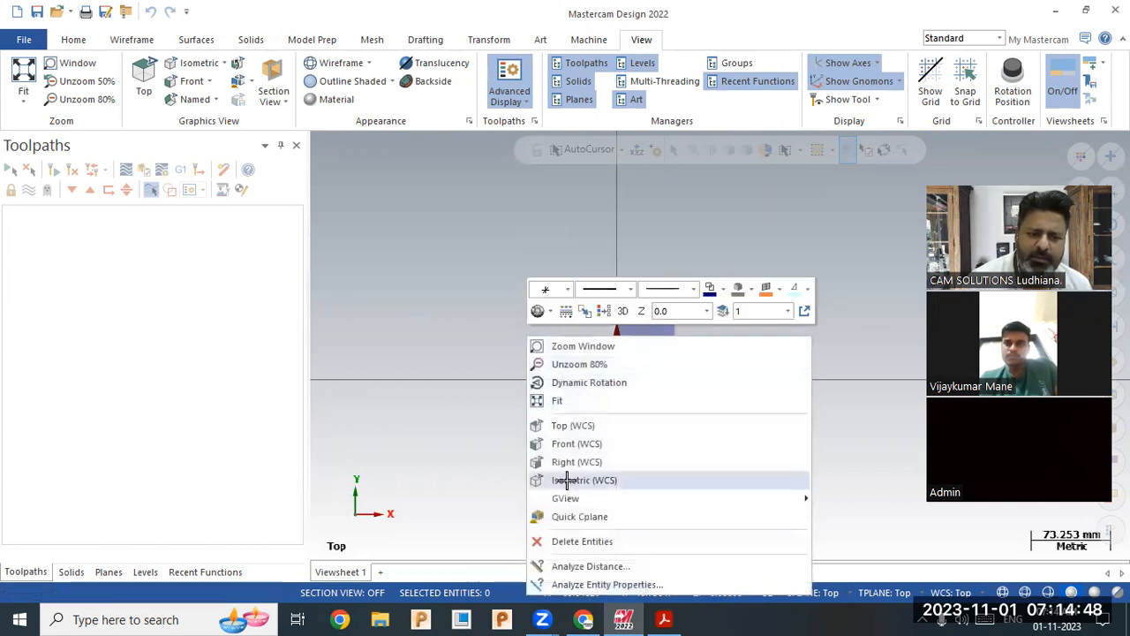
pyautogui.click(572, 481)
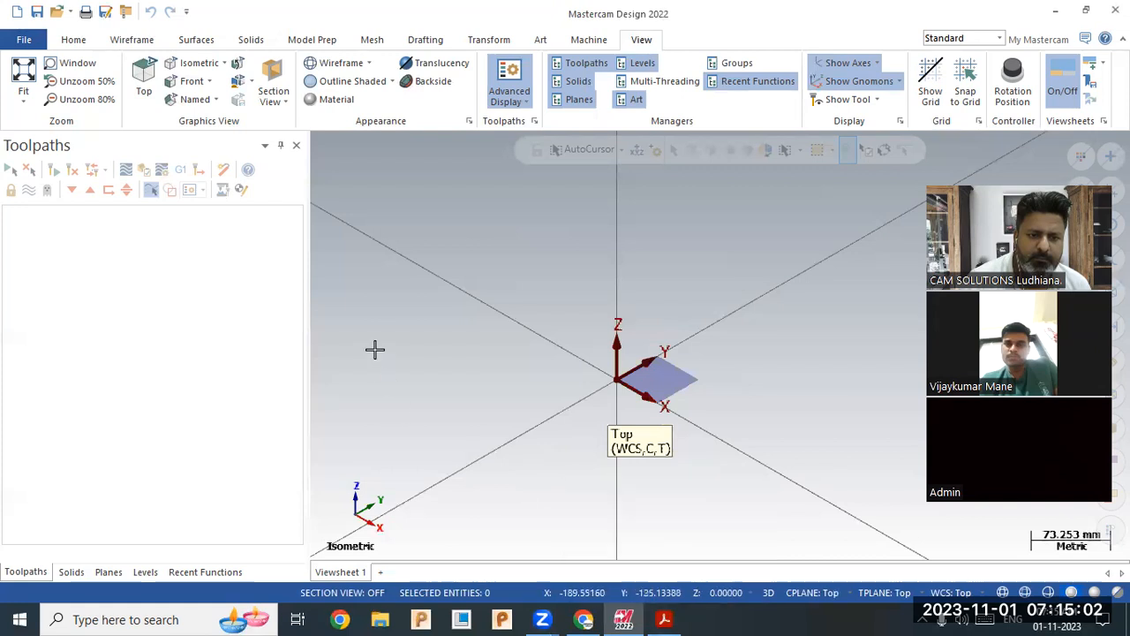
pyautogui.scroll(-3, 374, 348)
pyautogui.scroll(1, 516, 368)
pyautogui.scroll(2, 680, 373)
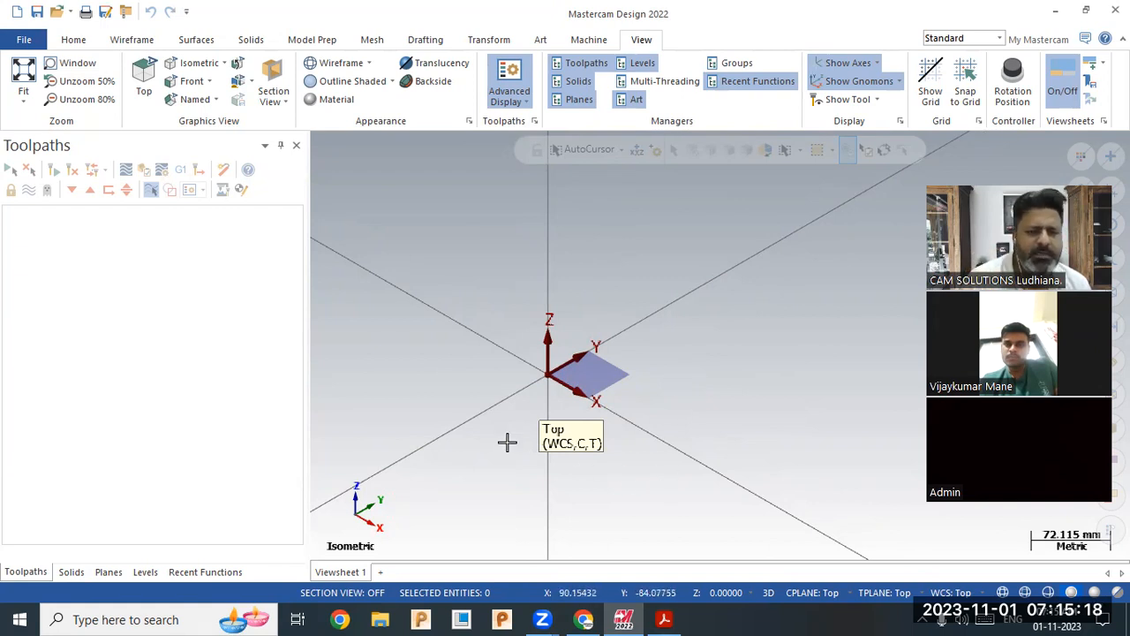
pyautogui.scroll(-2, 432, 424)
pyautogui.scroll(1, 704, 364)
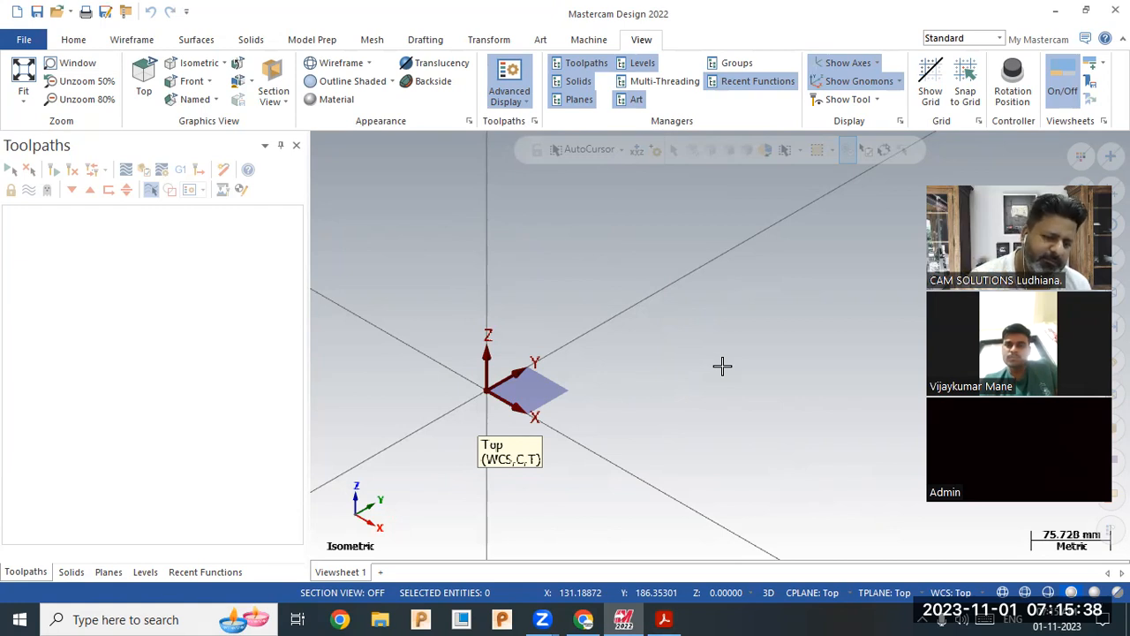
pyautogui.scroll(-1, 532, 386)
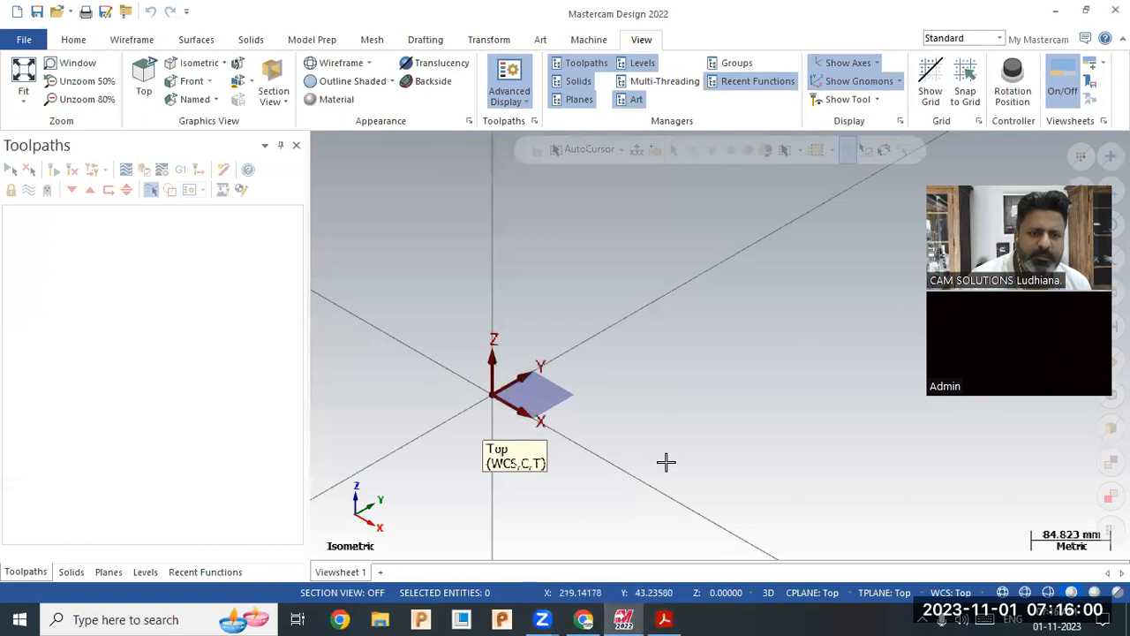
pyautogui.click(840, 83)
pyautogui.click(839, 84)
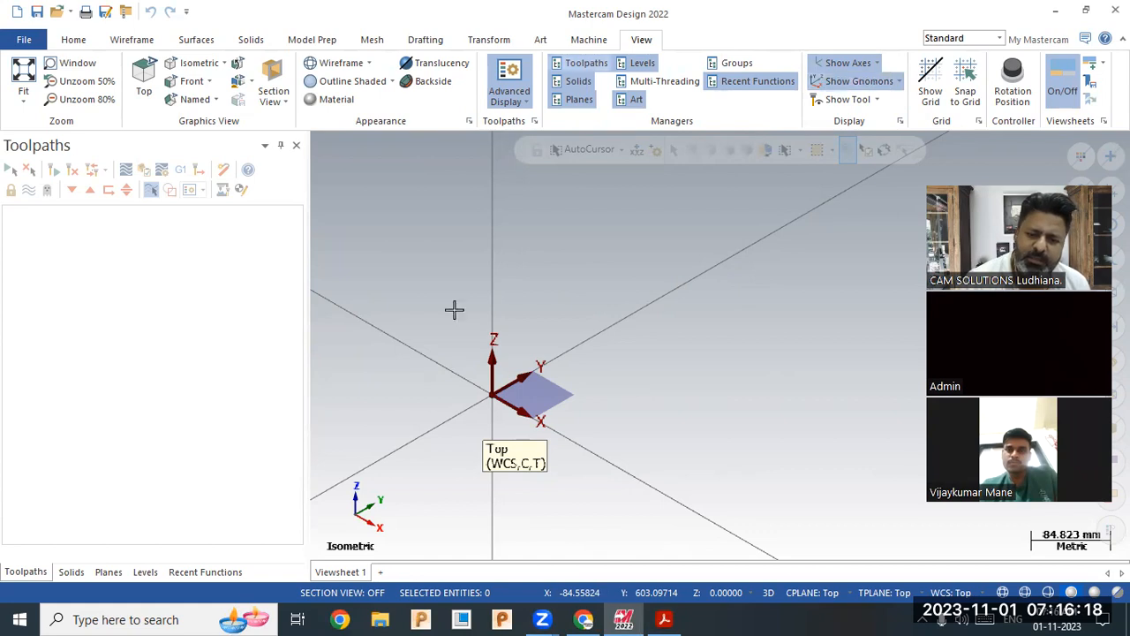
# Draw five overlapping centre-point circles on the Top construction plane, the largest centred on the origin with a radius of about 198 mm.
pyautogui.click(134, 42)
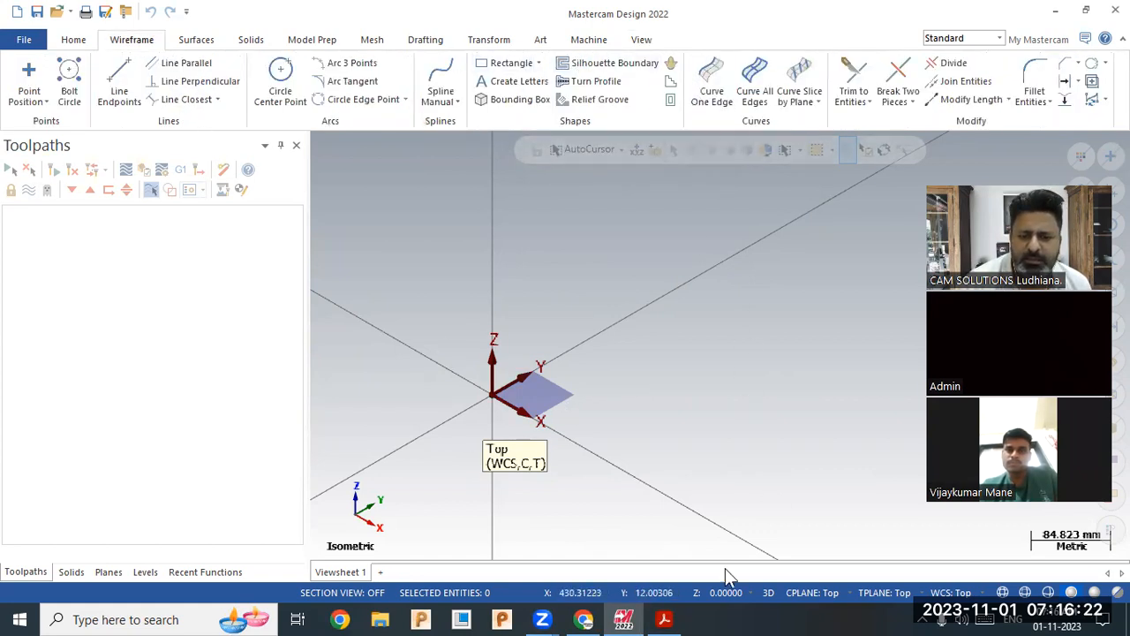
pyautogui.click(803, 592)
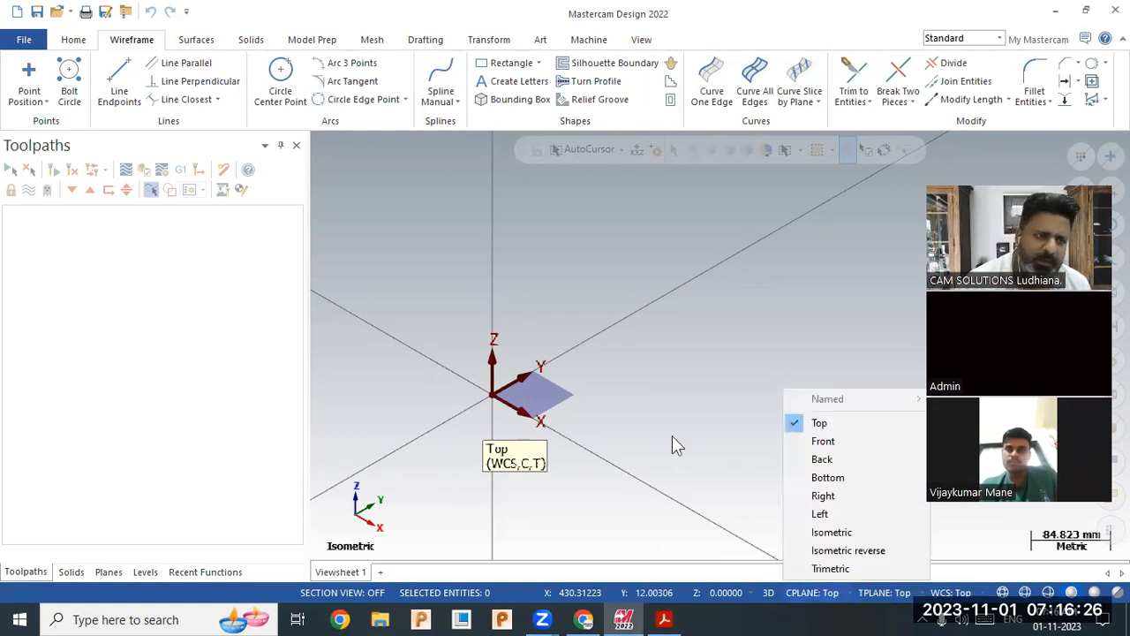
pyautogui.click(295, 78)
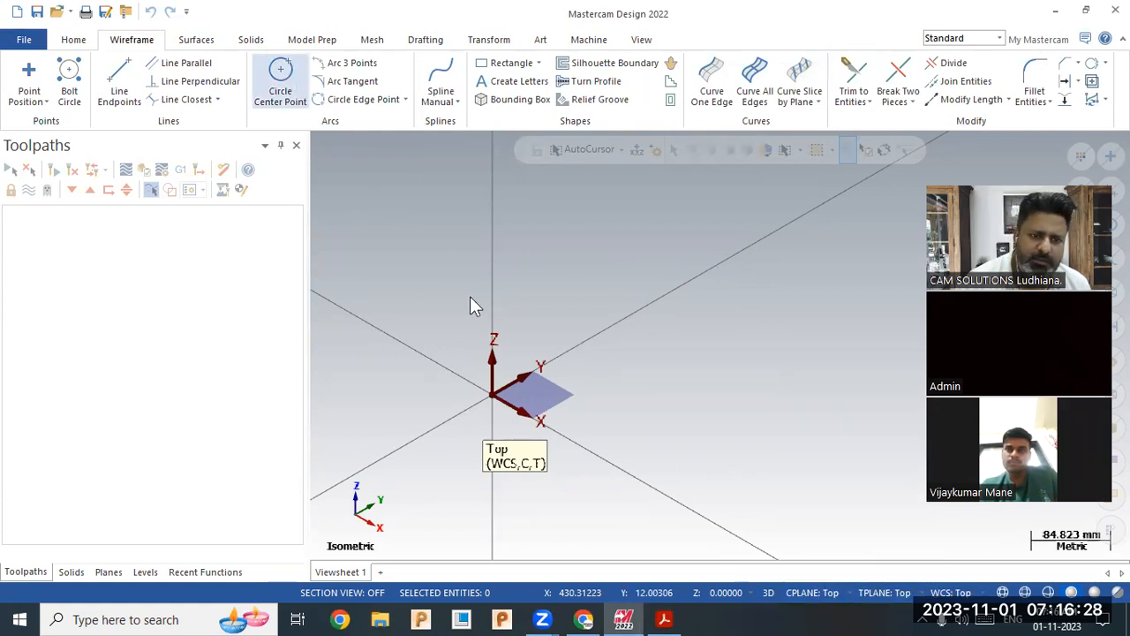
pyautogui.click(492, 393)
pyautogui.click(671, 432)
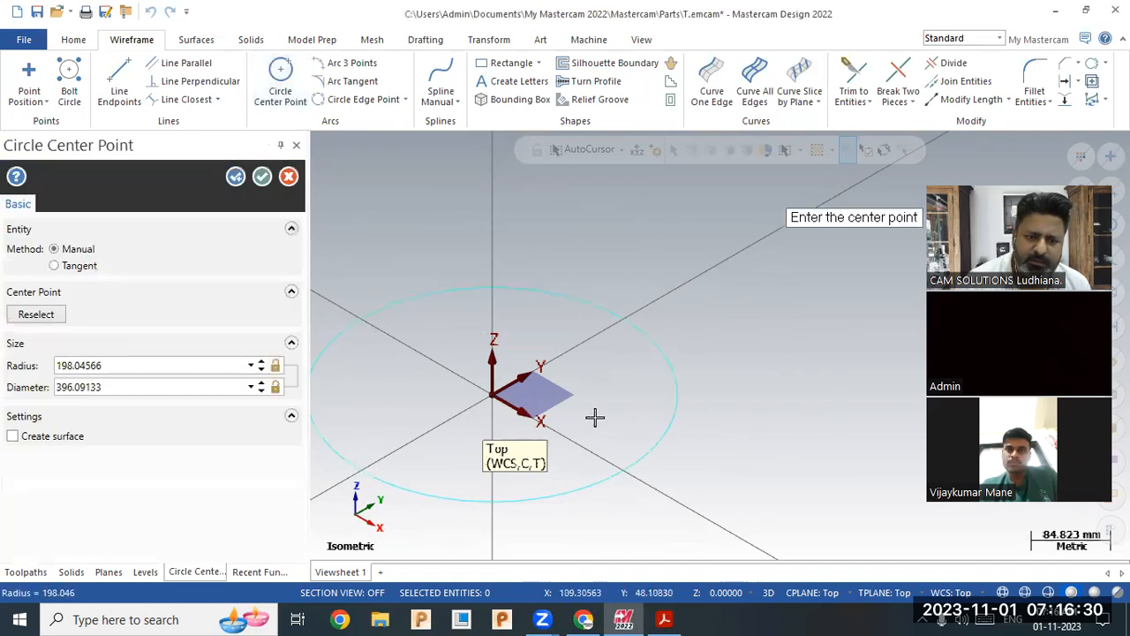
pyautogui.click(661, 399)
pyautogui.click(845, 421)
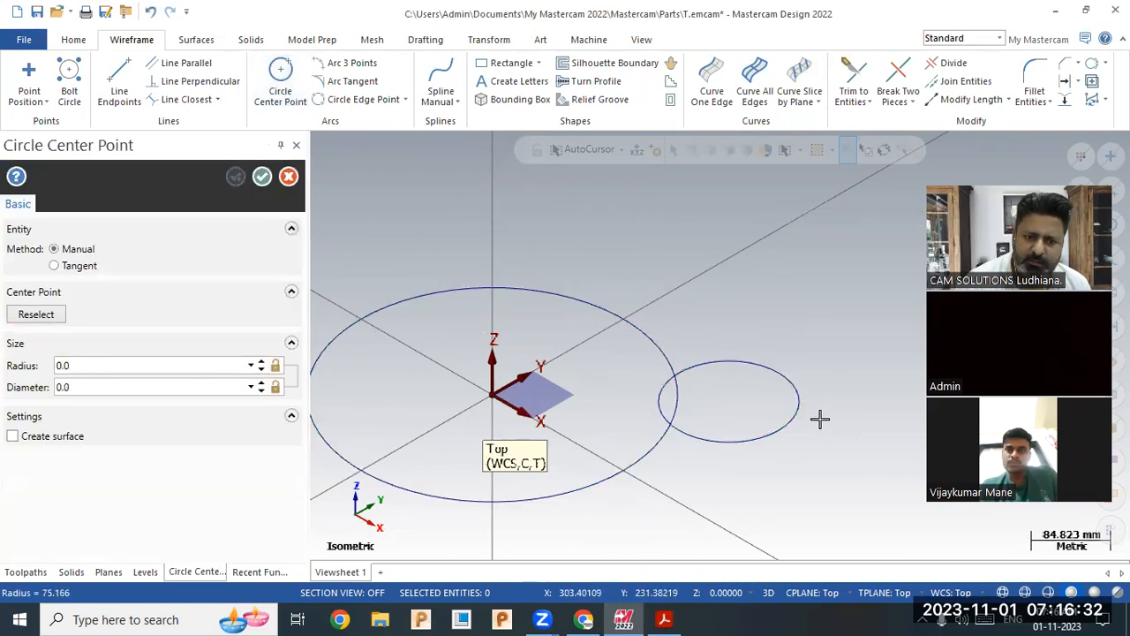
pyautogui.click(782, 410)
pyautogui.click(769, 511)
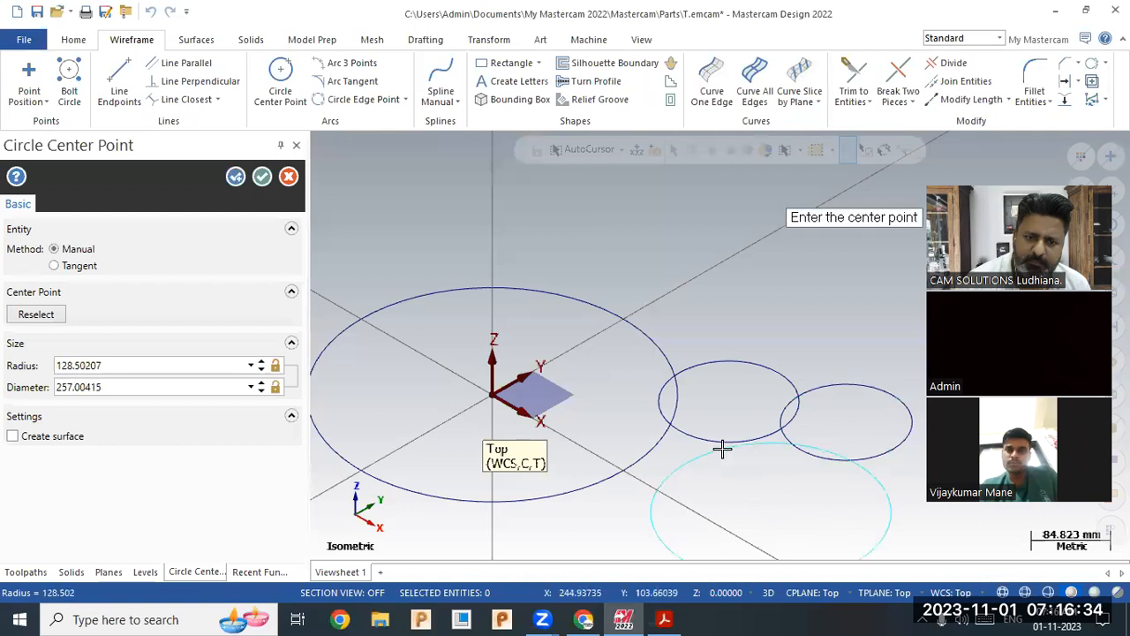
pyautogui.click(724, 459)
pyautogui.click(714, 436)
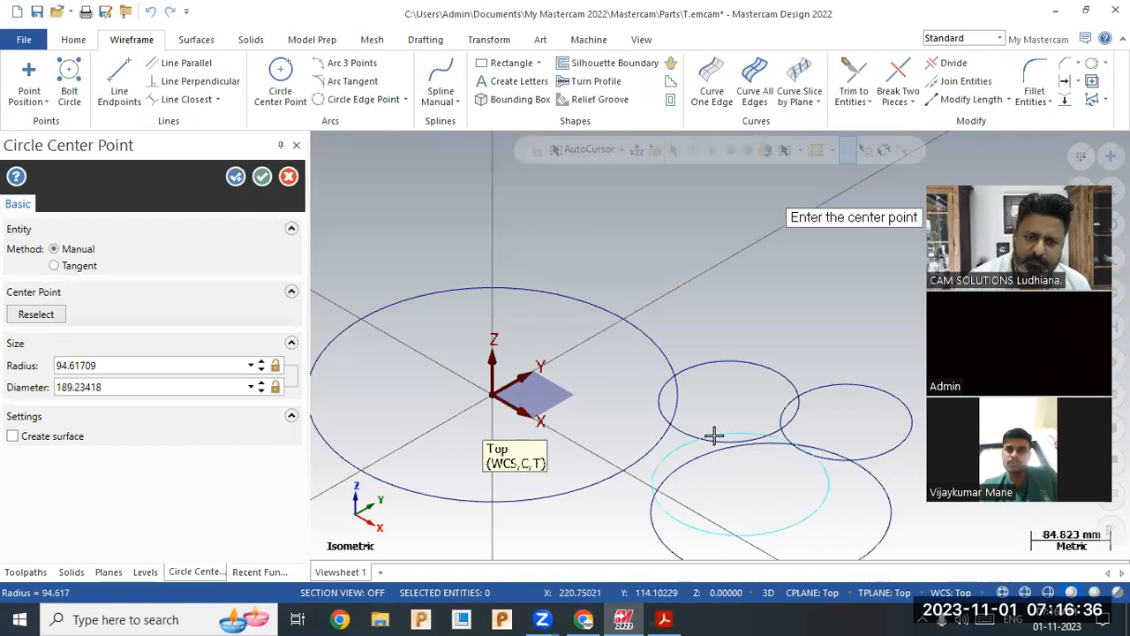
pyautogui.rightClick(666, 450)
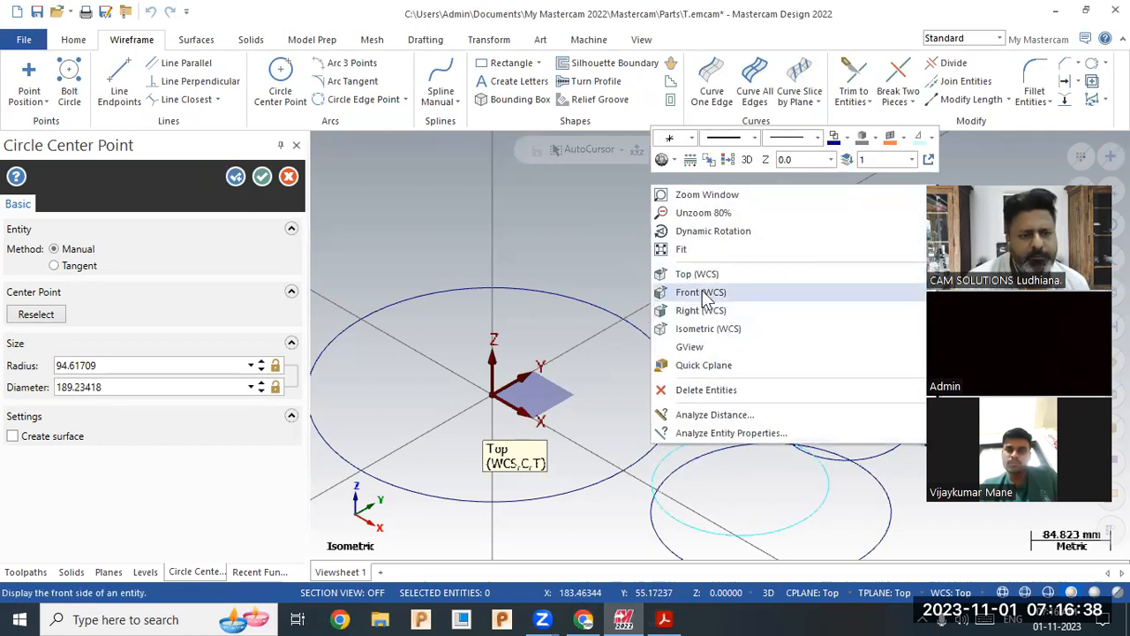
pyautogui.press('Escape')
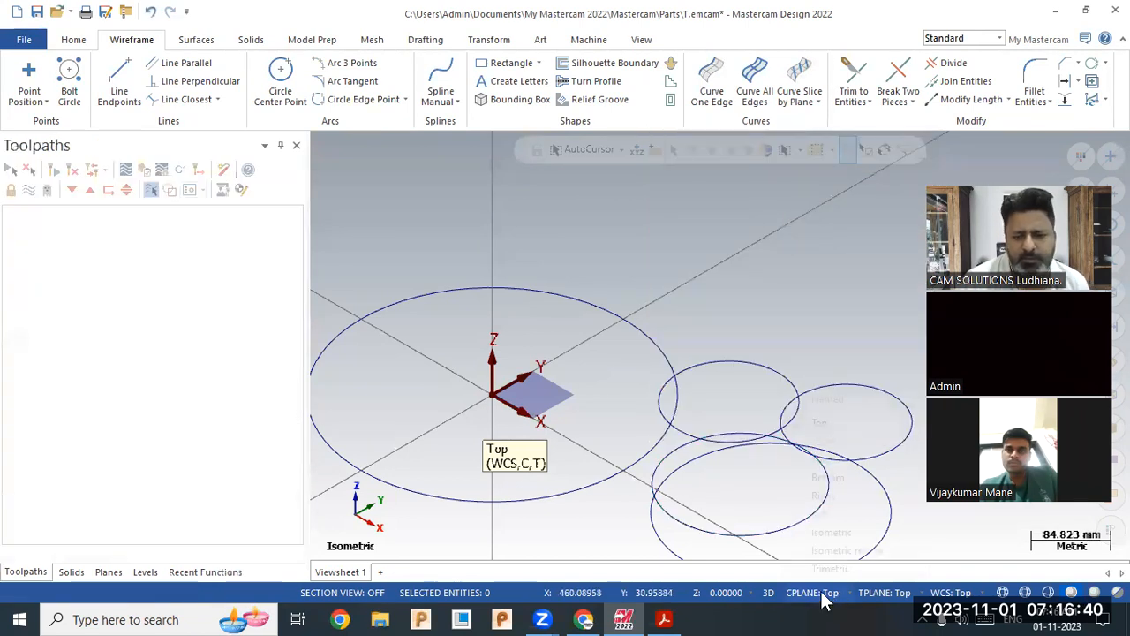
# Set the construction plane to Front and draw three small circles above the large circle, the last with a radius of about 37 mm.
pyautogui.click(823, 593)
pyautogui.click(823, 441)
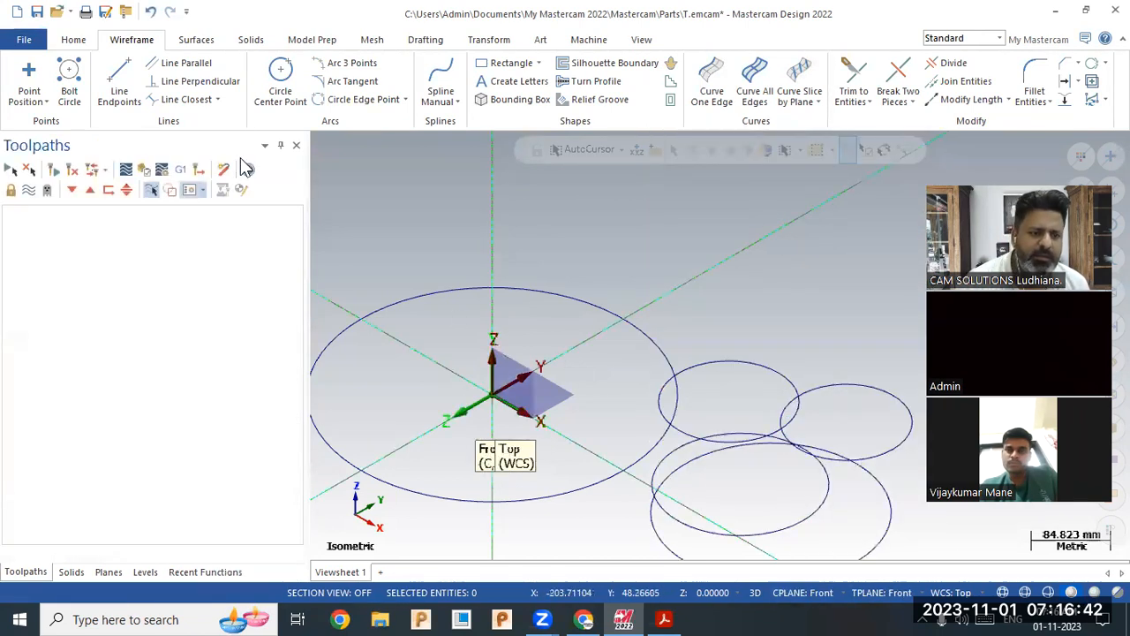
pyautogui.click(279, 84)
pyautogui.click(483, 208)
pyautogui.click(467, 221)
pyautogui.click(540, 227)
pyautogui.click(524, 246)
pyautogui.click(444, 245)
pyautogui.click(427, 258)
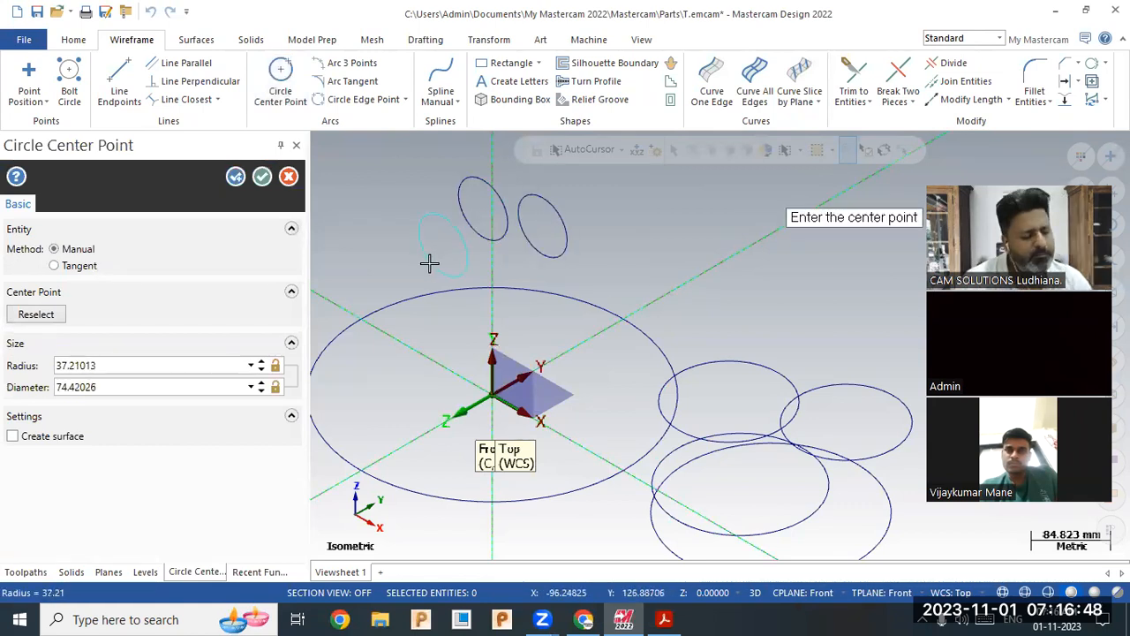
pyautogui.press('Escape')
# Return the construction plane to Top.
pyautogui.moveTo(520, 359)
pyautogui.mouseDown(button='middle')
pyautogui.moveTo(490, 357)
pyautogui.moveTo(542, 335)
pyautogui.mouseUp(button='middle')
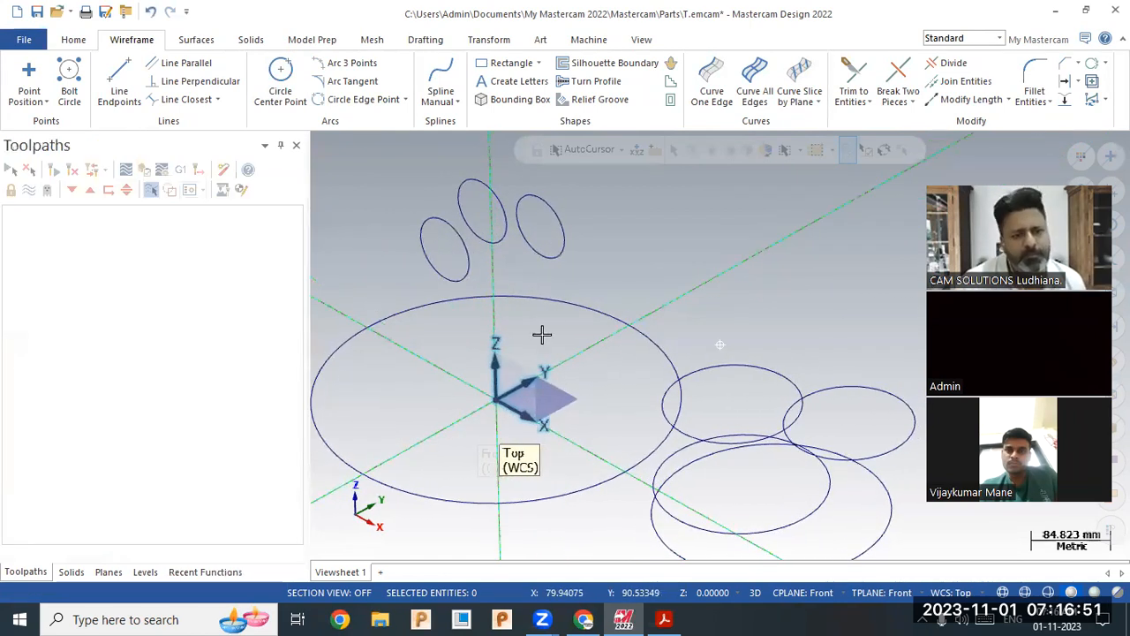
pyautogui.click(280, 88)
pyautogui.press('Escape')
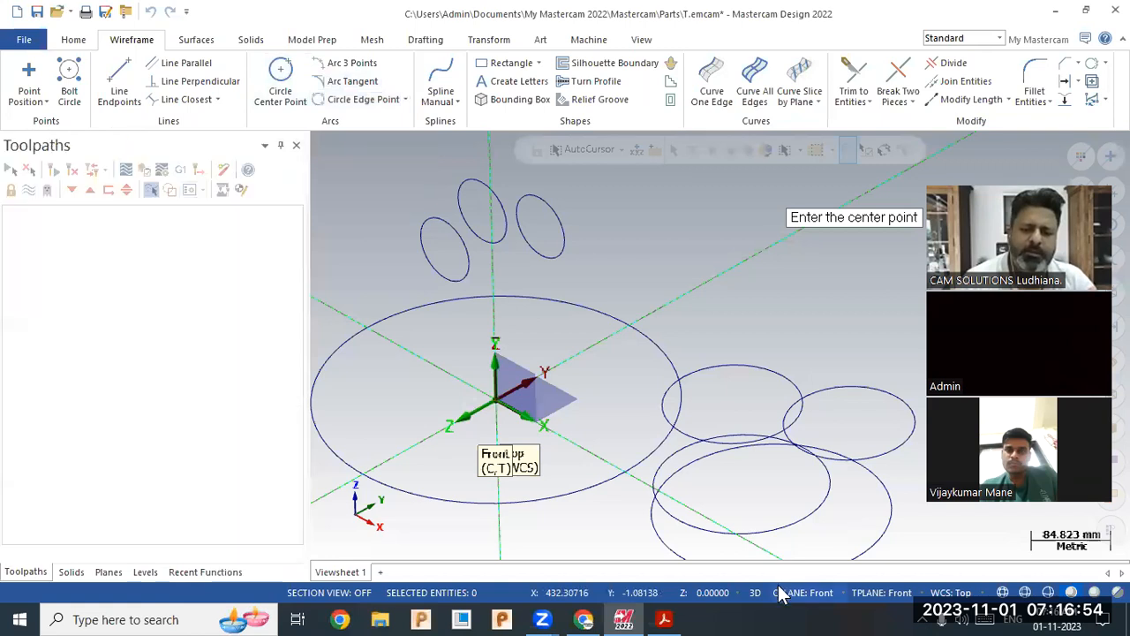
pyautogui.click(781, 592)
pyautogui.click(804, 423)
# Select all the circles on both planes and delete them.
pyautogui.scroll(-5, 704, 391)
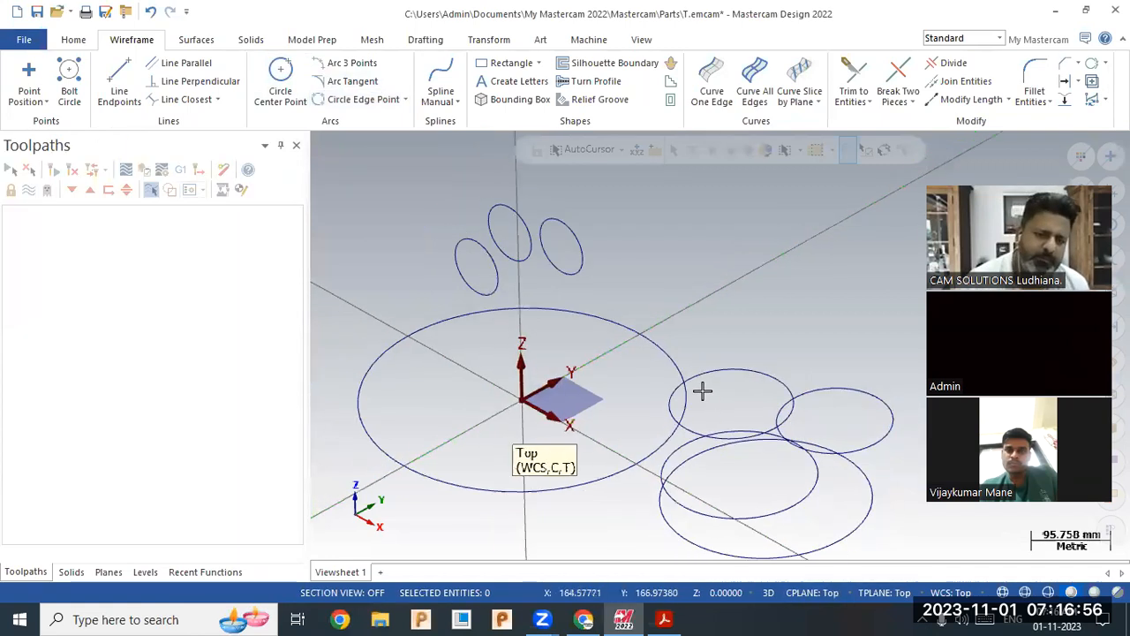
pyautogui.moveTo(789, 504); pyautogui.dragTo(414, 261)
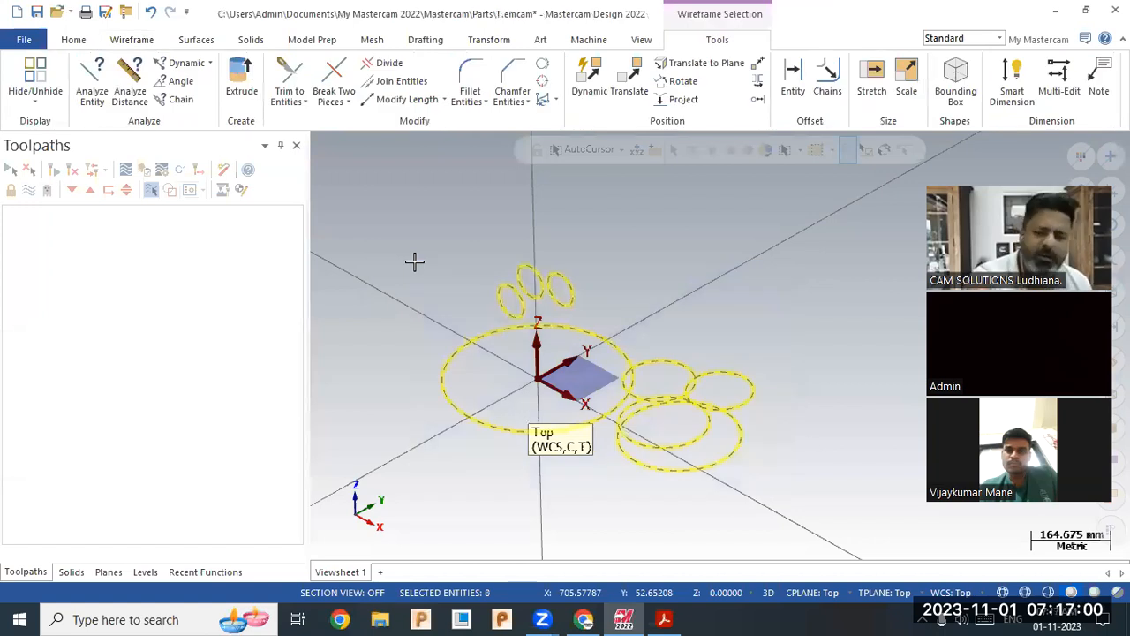
pyautogui.press('Delete')
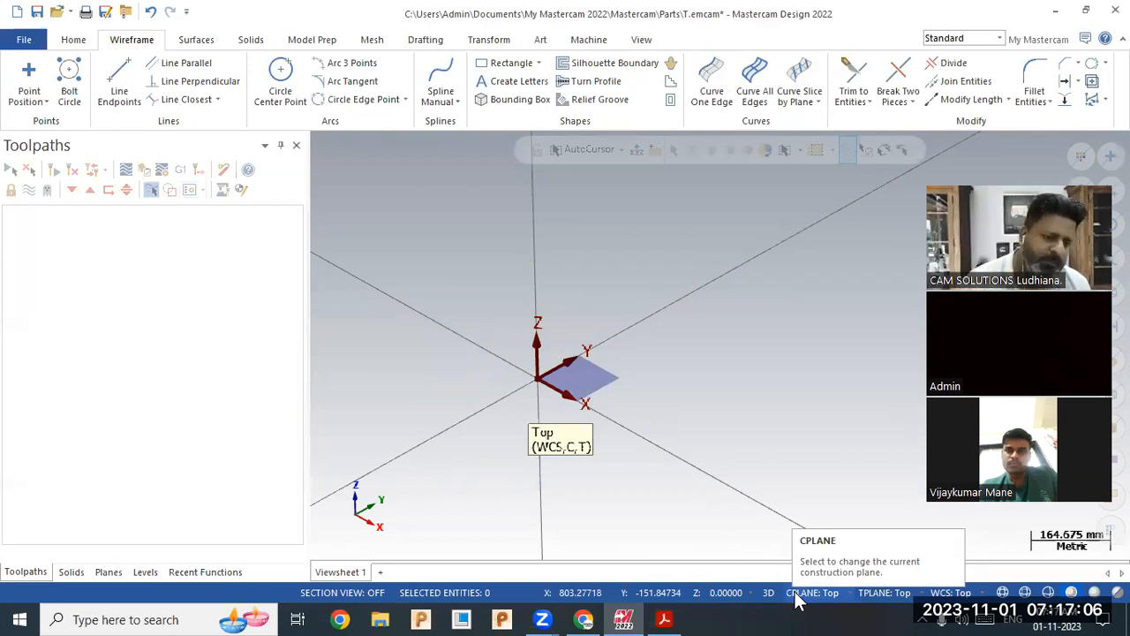
# Switch to the 2d (1).pdf document and examine the front and top views of the lobed part, returning to Mastercam.
pyautogui.click(664, 619)
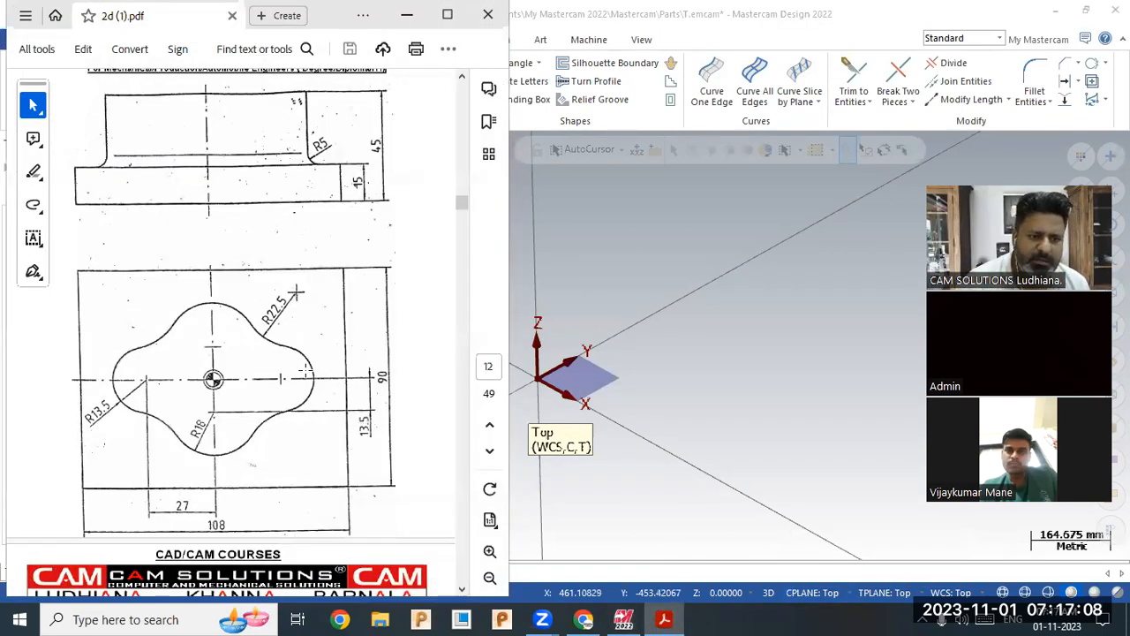
pyautogui.click(736, 449)
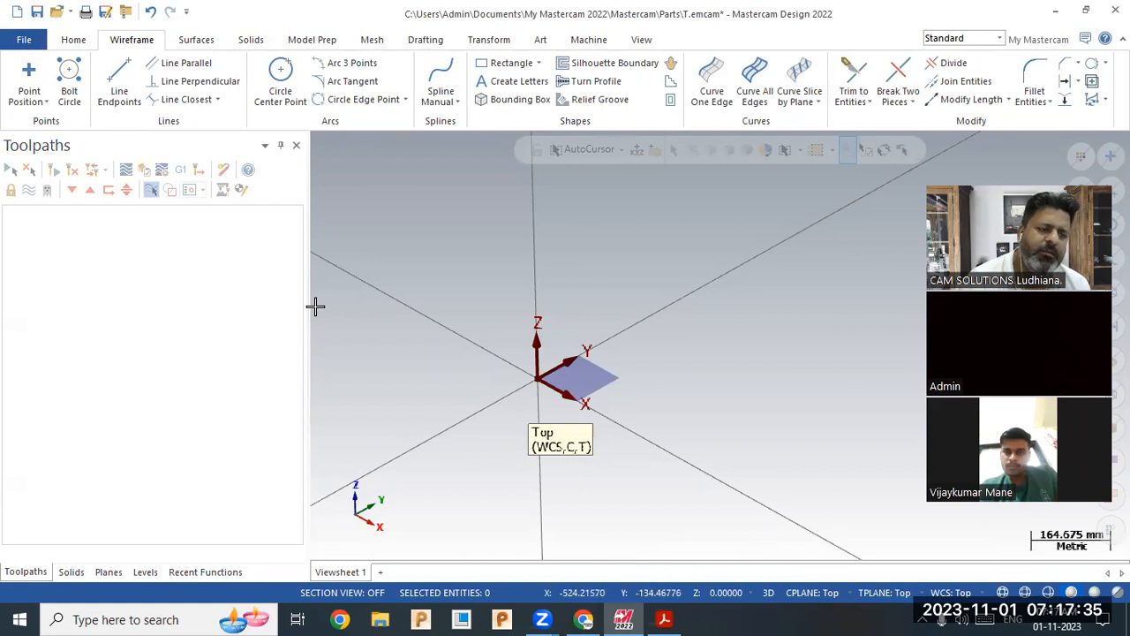
# Switch the system configuration to the inch file mcamx.config and apply it.
pyautogui.click(26, 40)
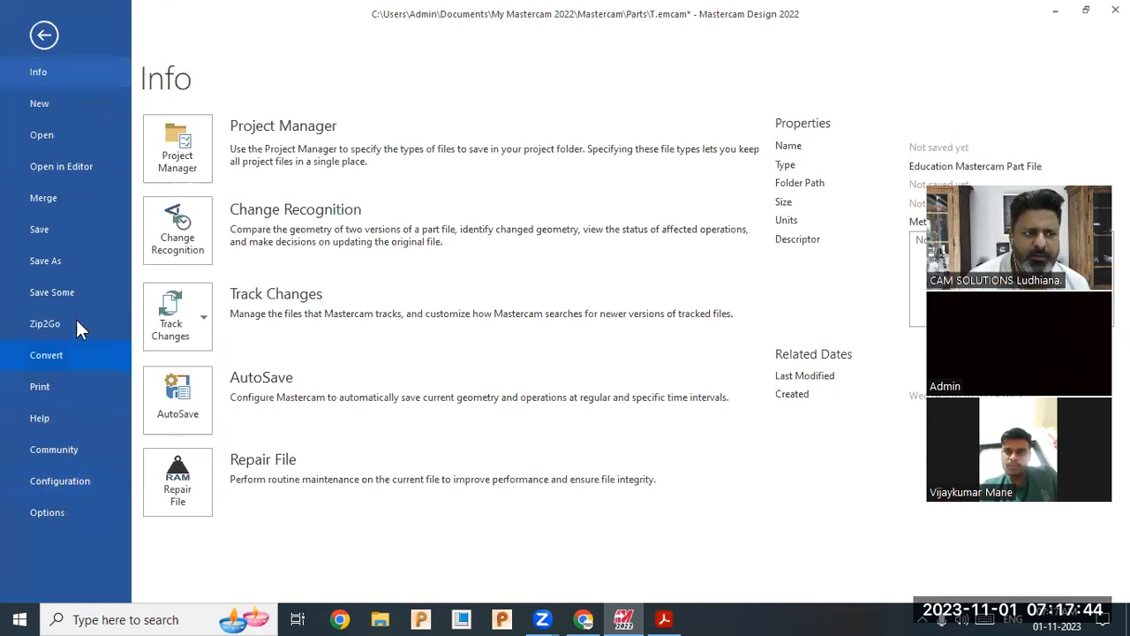
pyautogui.click(42, 37)
pyautogui.click(27, 38)
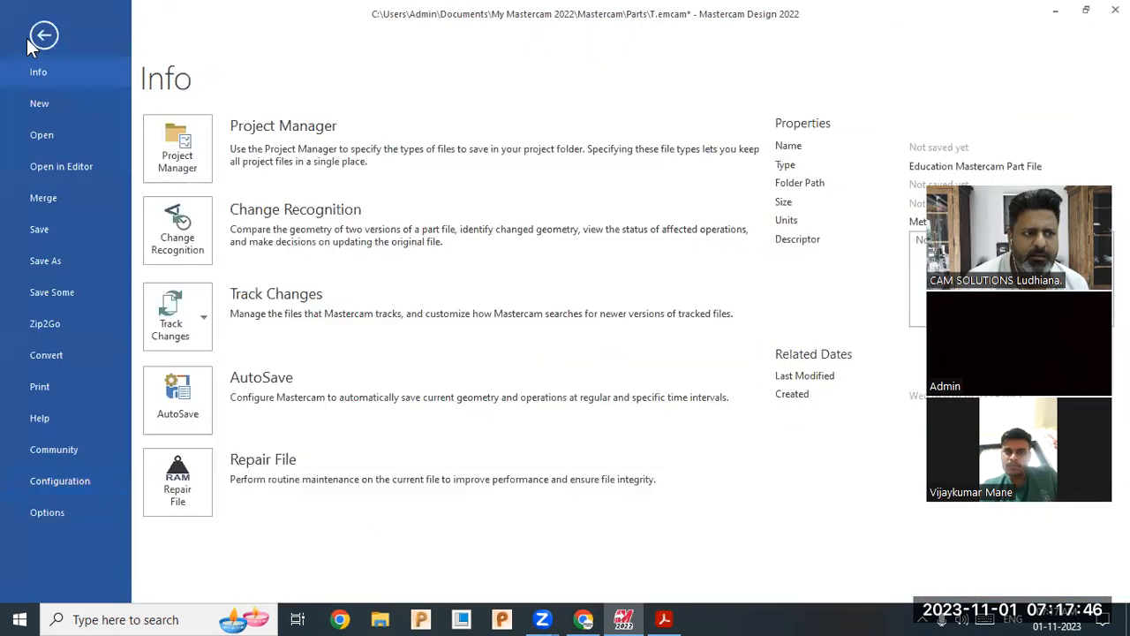
pyautogui.click(60, 482)
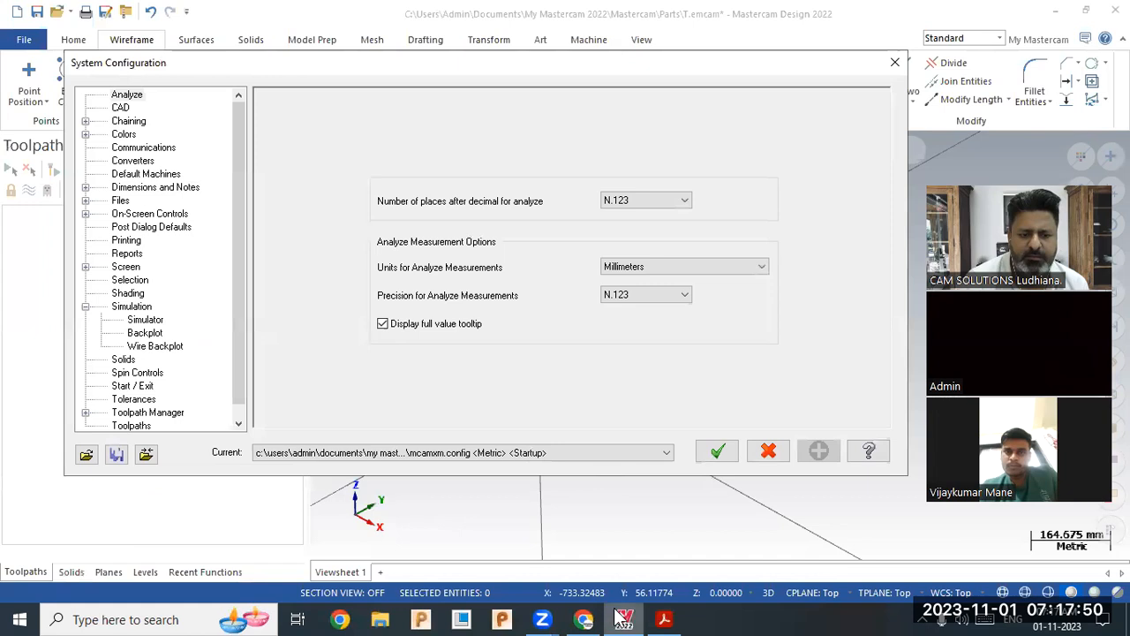
pyautogui.click(657, 453)
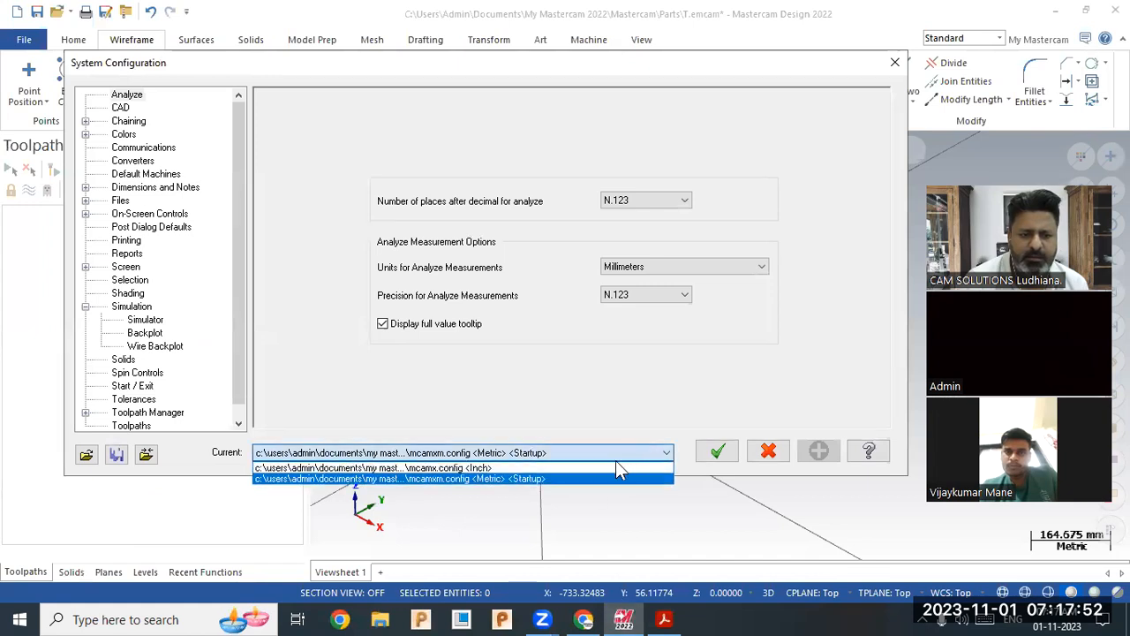
pyautogui.click(484, 468)
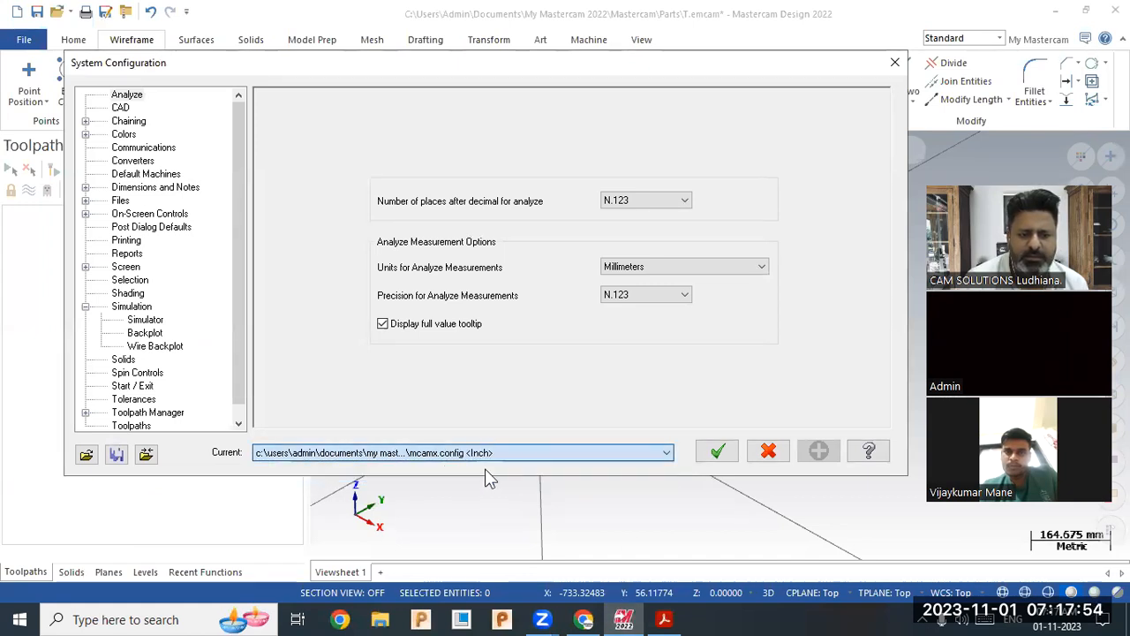
pyautogui.click(715, 451)
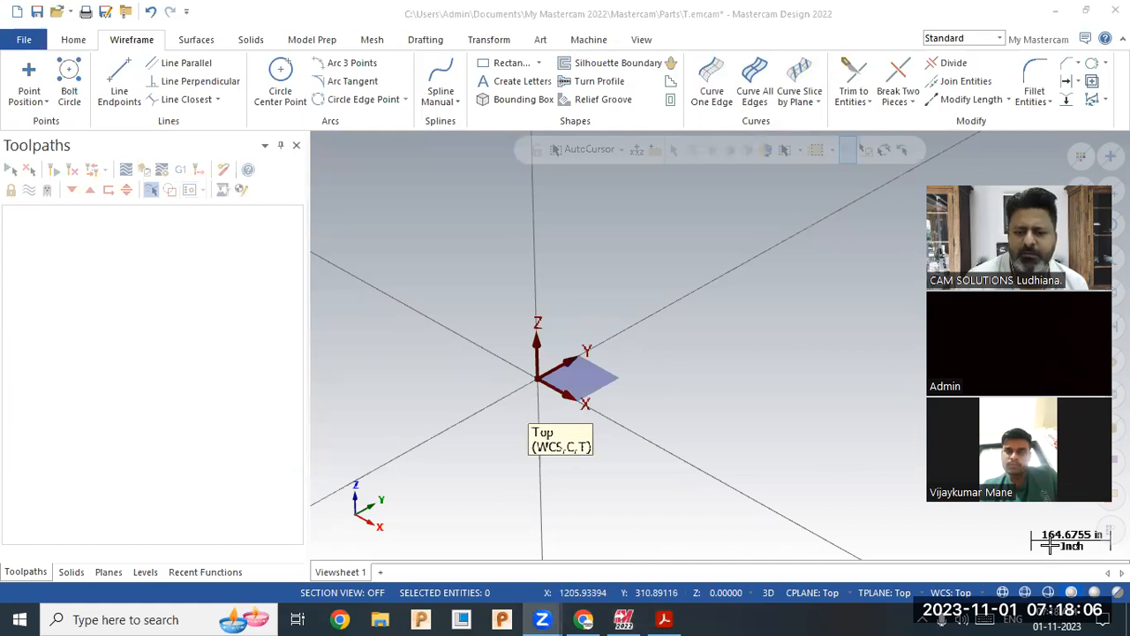
# Switch the system configuration back to the metric startup file mcamxm.config and apply it.
pyautogui.click(28, 74)
pyautogui.click(23, 41)
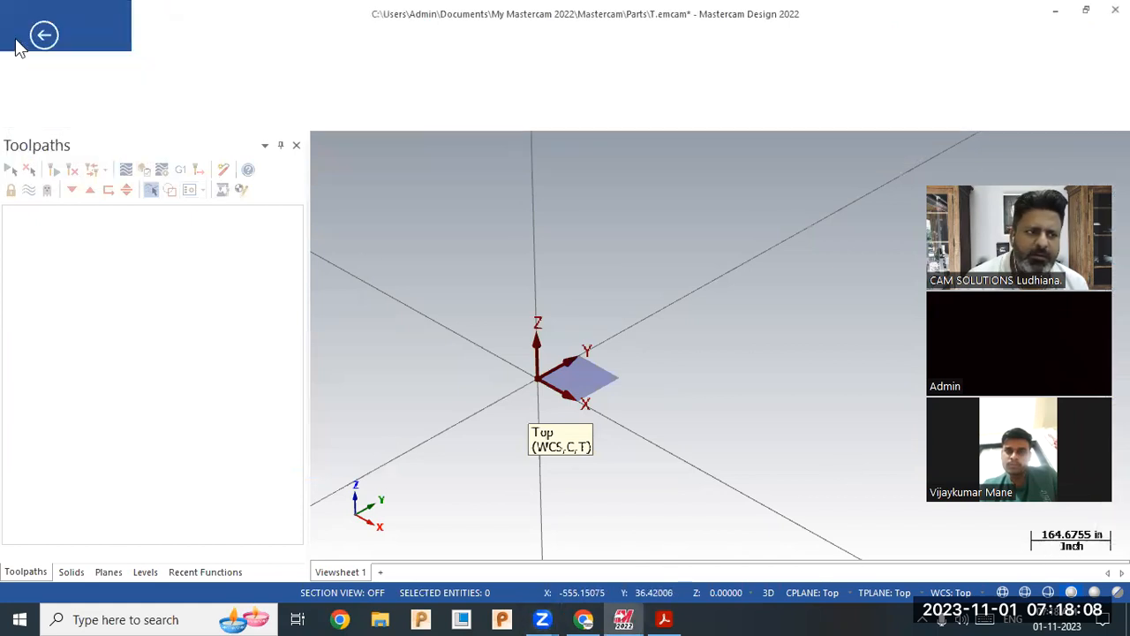
pyautogui.click(36, 481)
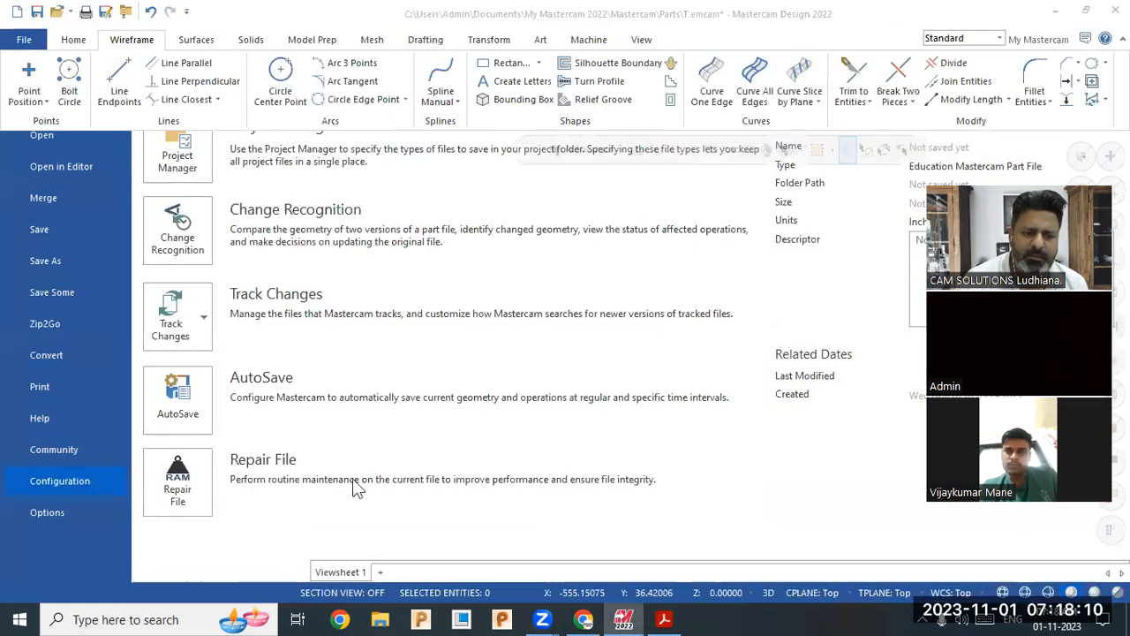
pyautogui.click(460, 453)
pyautogui.click(464, 479)
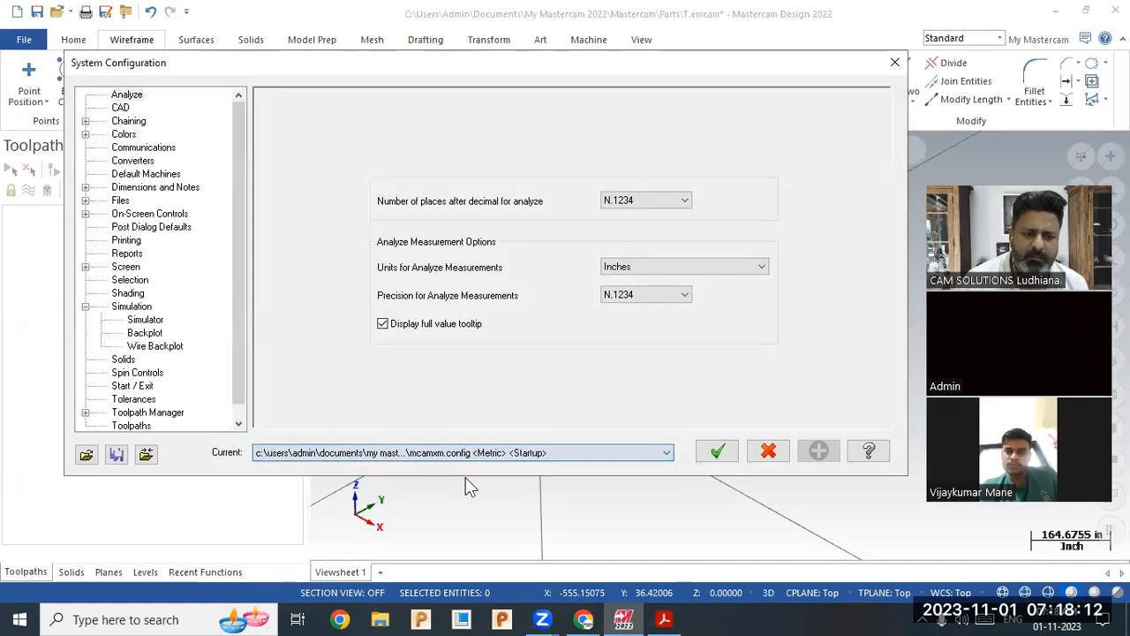
pyautogui.click(718, 451)
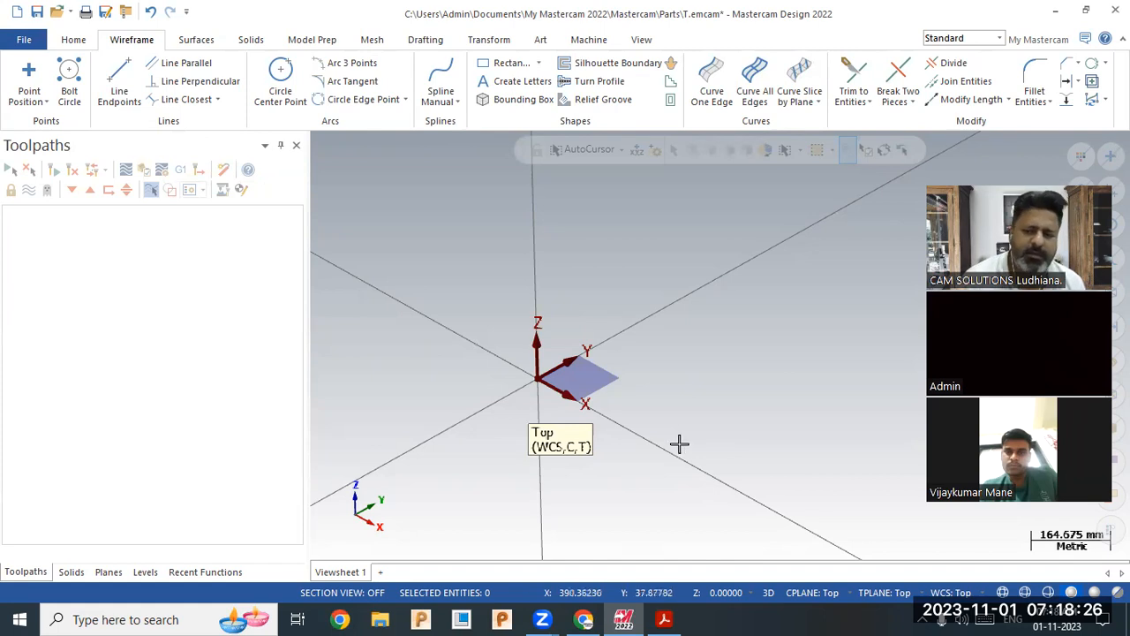
# Set the graphics view to Top (WCS).
pyautogui.rightClick(442, 281)
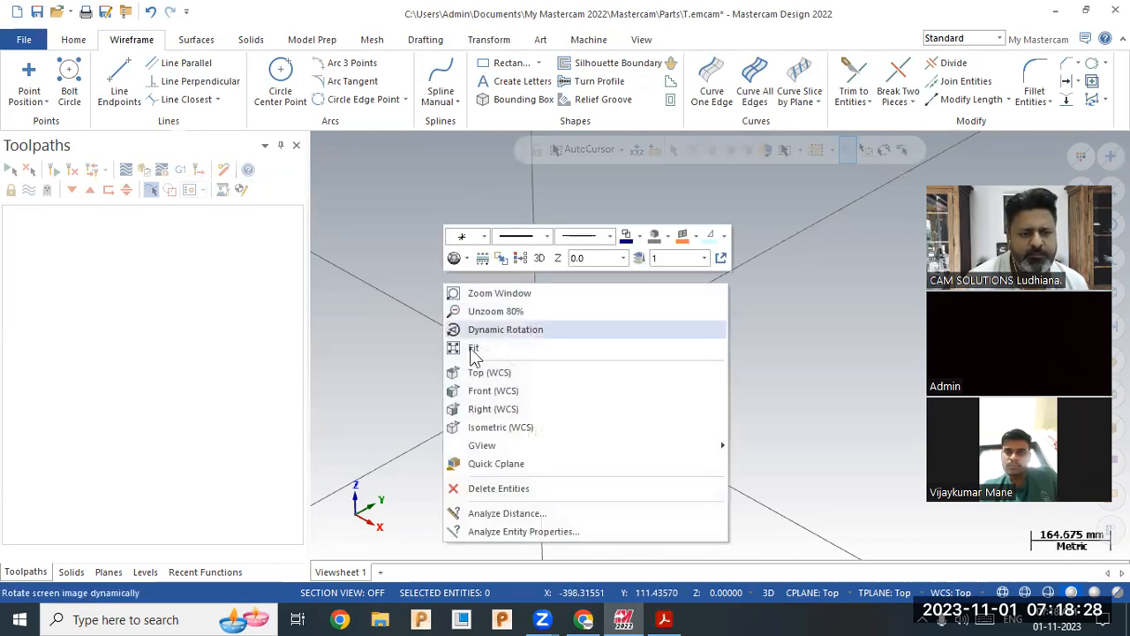
pyautogui.click(484, 371)
pyautogui.scroll(-2, 381, 380)
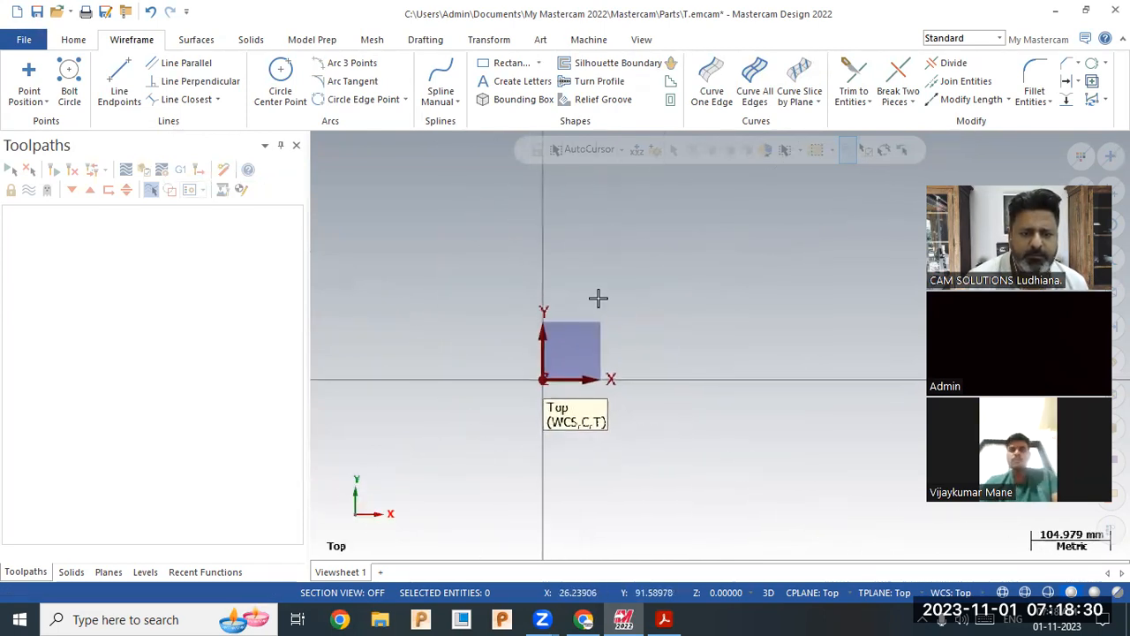
pyautogui.scroll(3, 636, 284)
pyautogui.scroll(1, 617, 278)
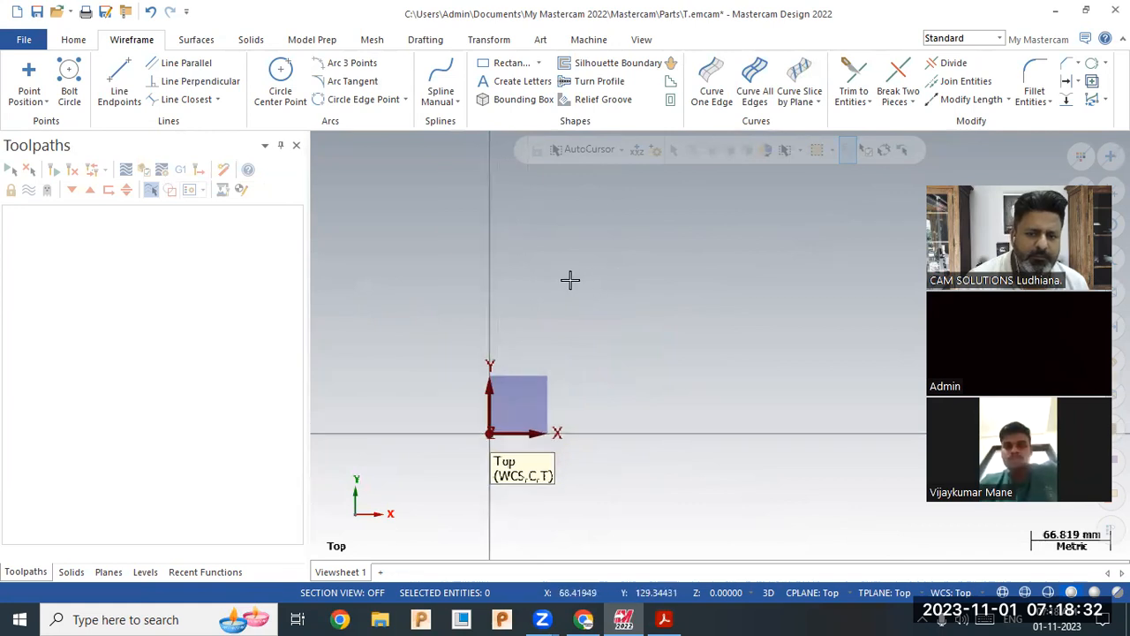
pyautogui.rightClick(571, 280)
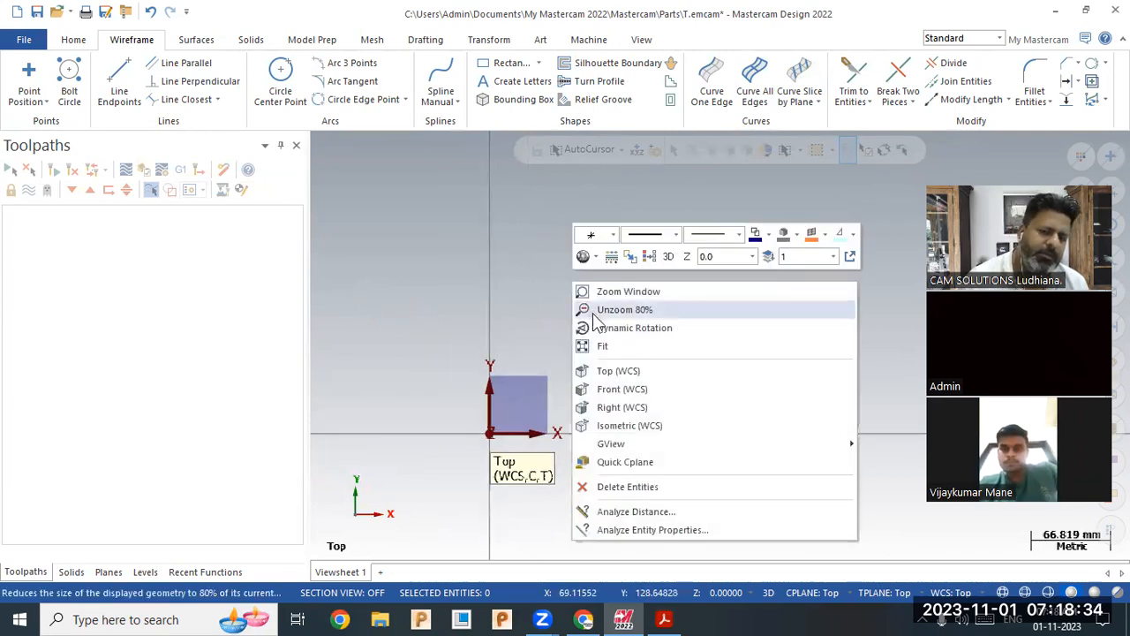
pyautogui.click(611, 367)
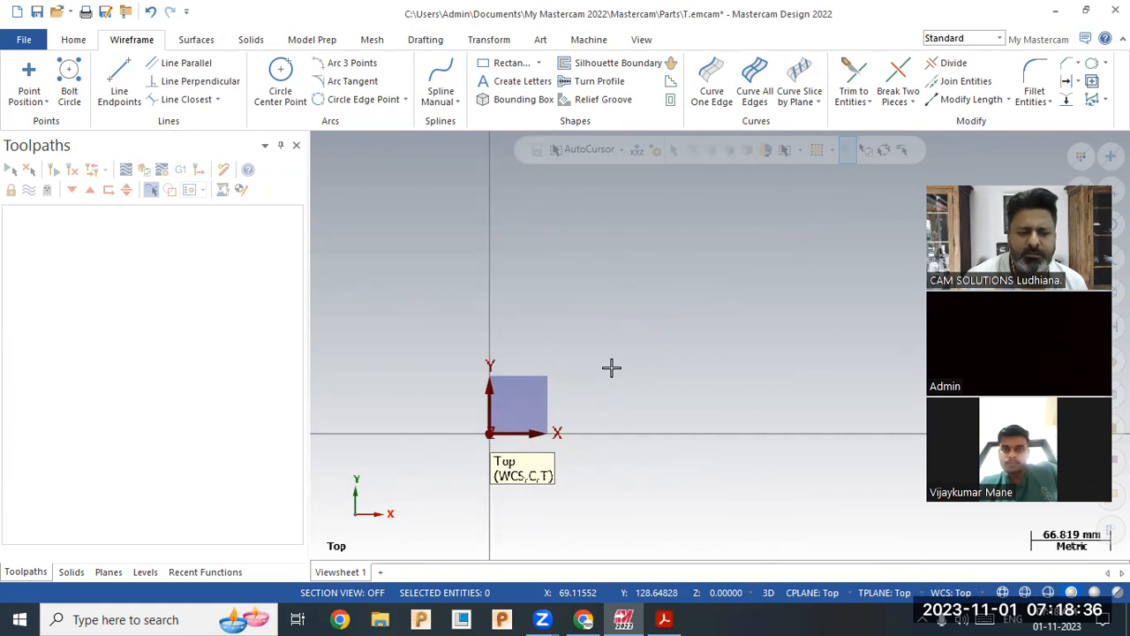
# Switch to the 2d (1).pdf drawing and examine the plate's overall width and height in the top view, returning to Mastercam.
pyautogui.click(664, 618)
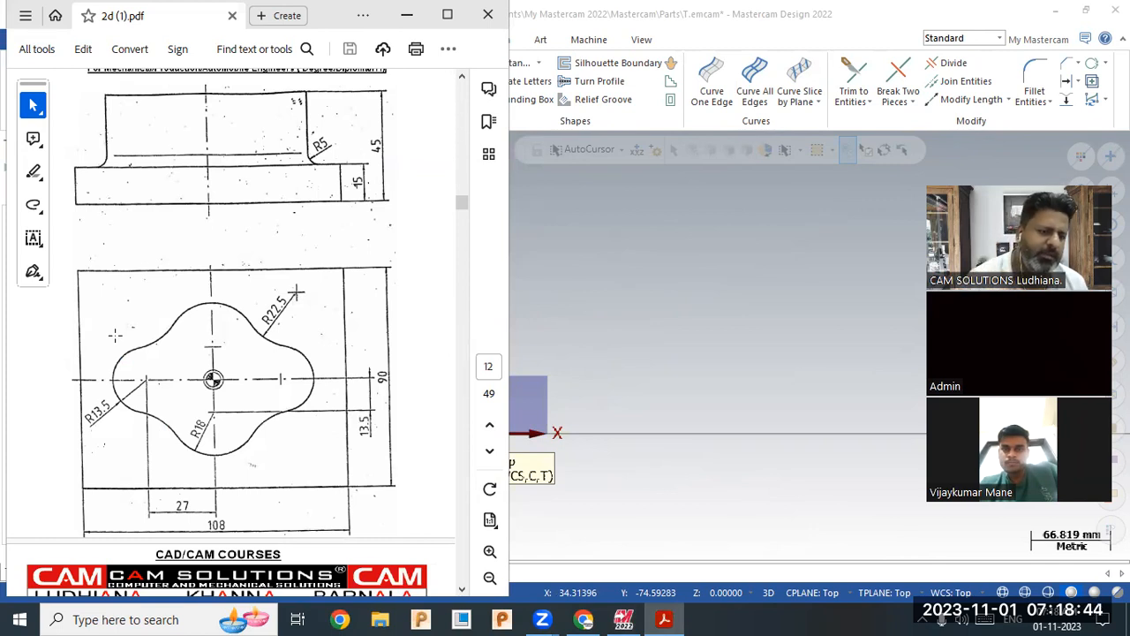
pyautogui.scroll(-1, 221, 461)
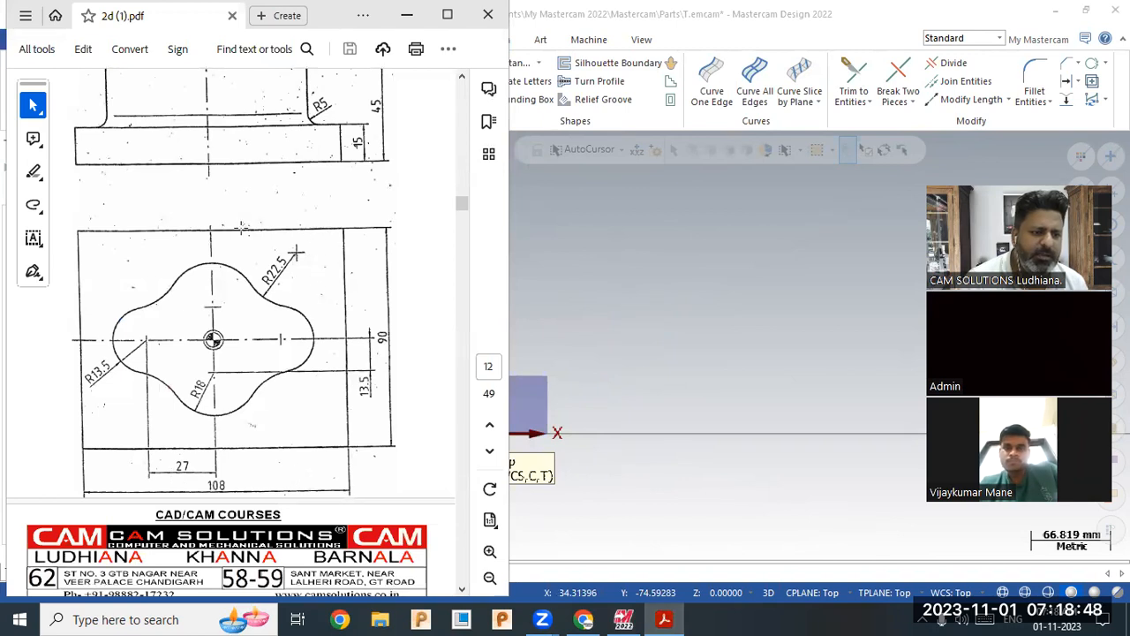
pyautogui.click(674, 368)
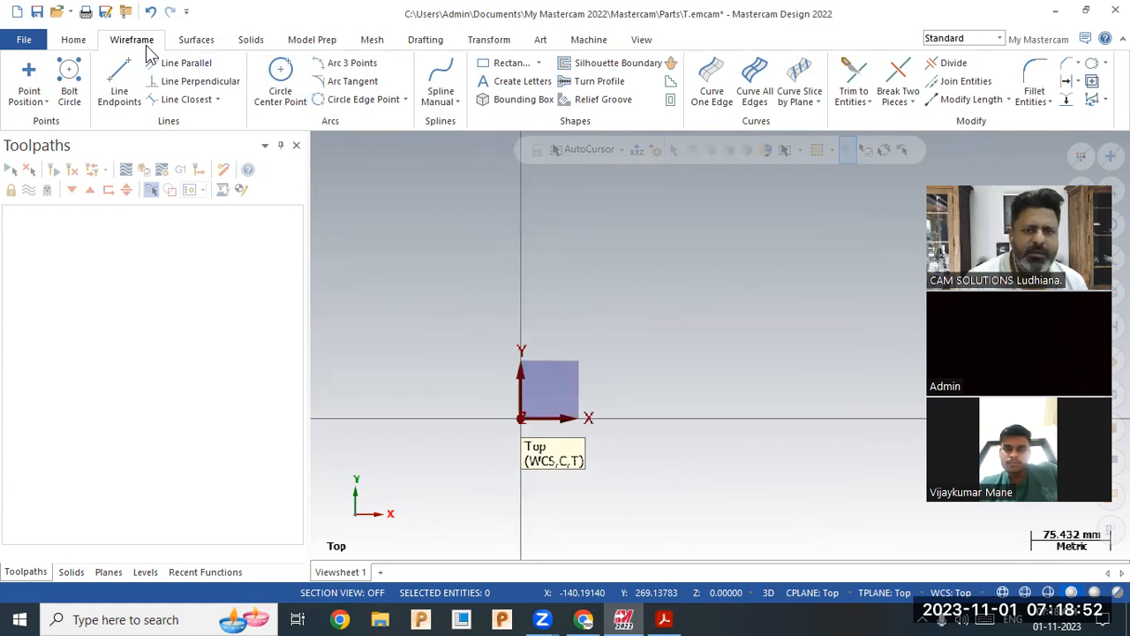
# Draw a rectangle anchored to its centre at the origin, about 369 mm wide and 218 mm high.
pyautogui.click(538, 63)
pyautogui.click(522, 83)
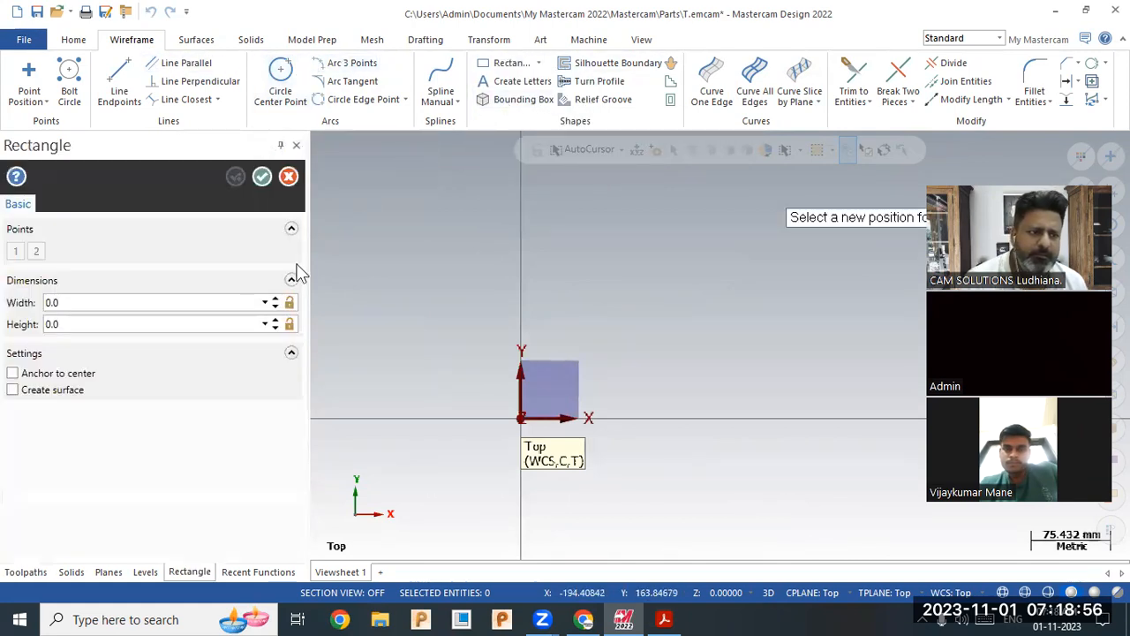
pyautogui.click(35, 378)
pyautogui.click(521, 417)
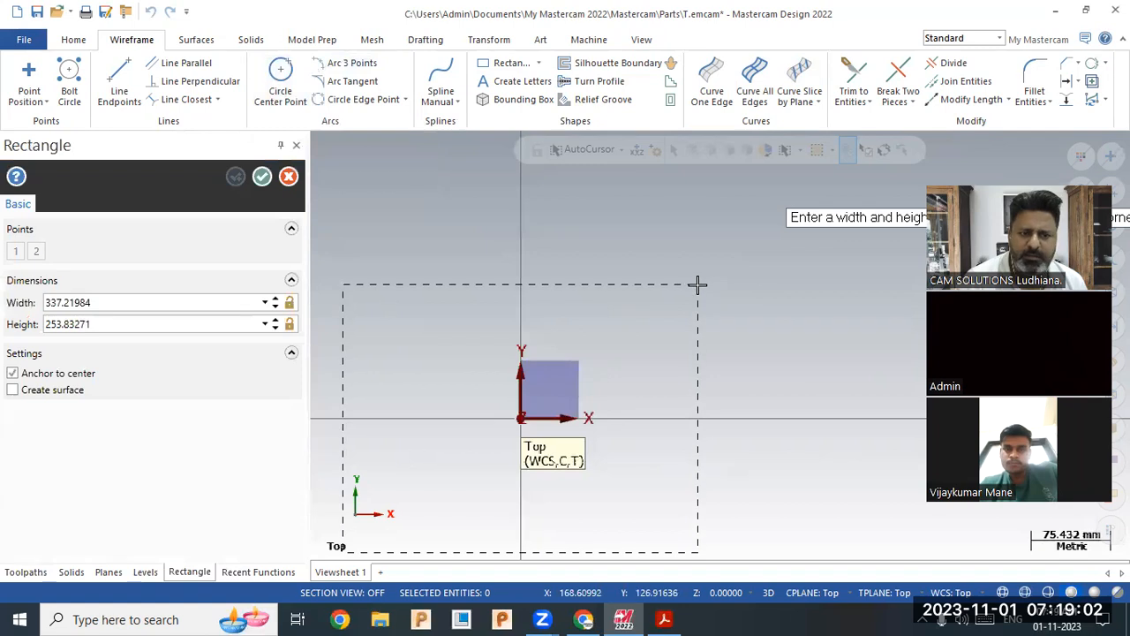
pyautogui.click(27, 374)
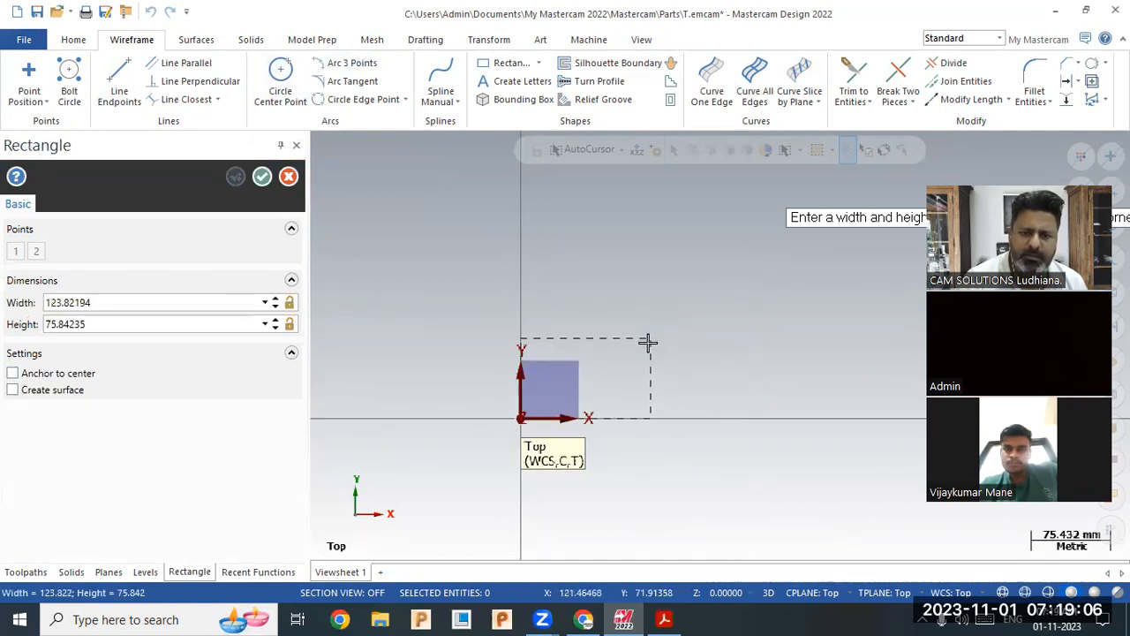
pyautogui.click(51, 375)
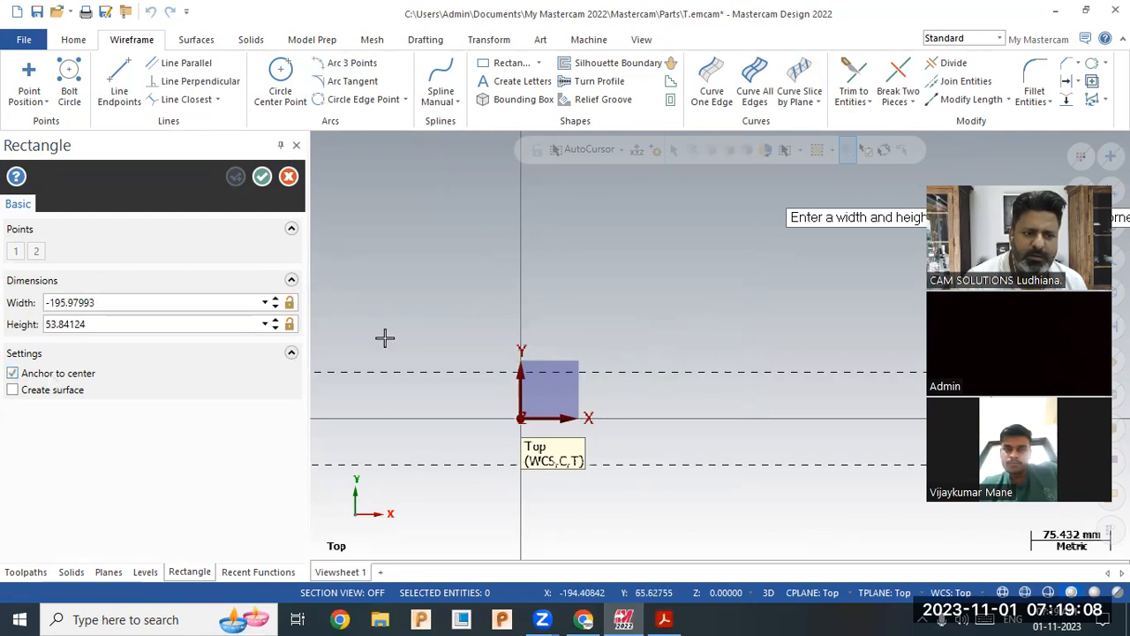
pyautogui.click(714, 304)
# Set the rectangle's width to 108 mm and height to 90 mm, and accept it.
pyautogui.scroll(-2, 658, 228)
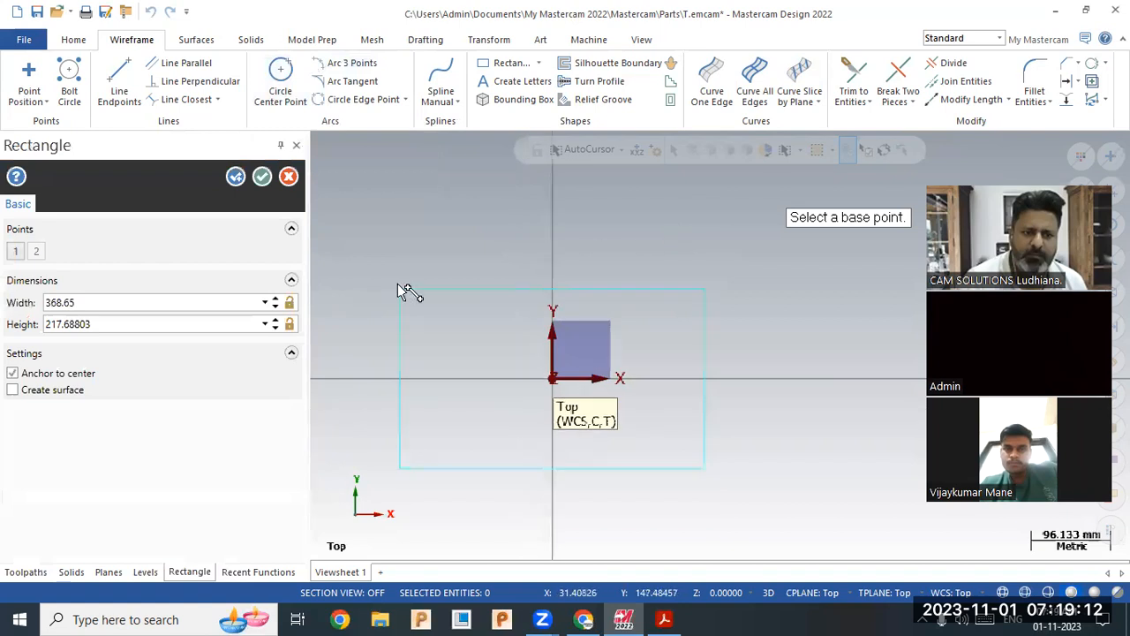
pyautogui.click(129, 302)
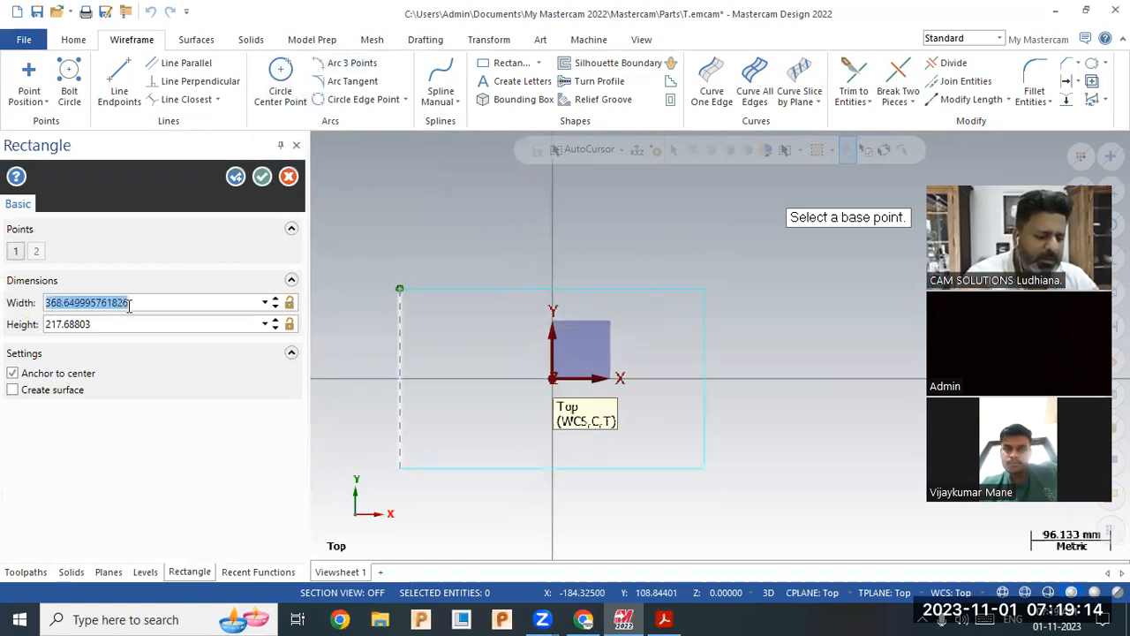
pyautogui.write('108')
pyautogui.press('Return')
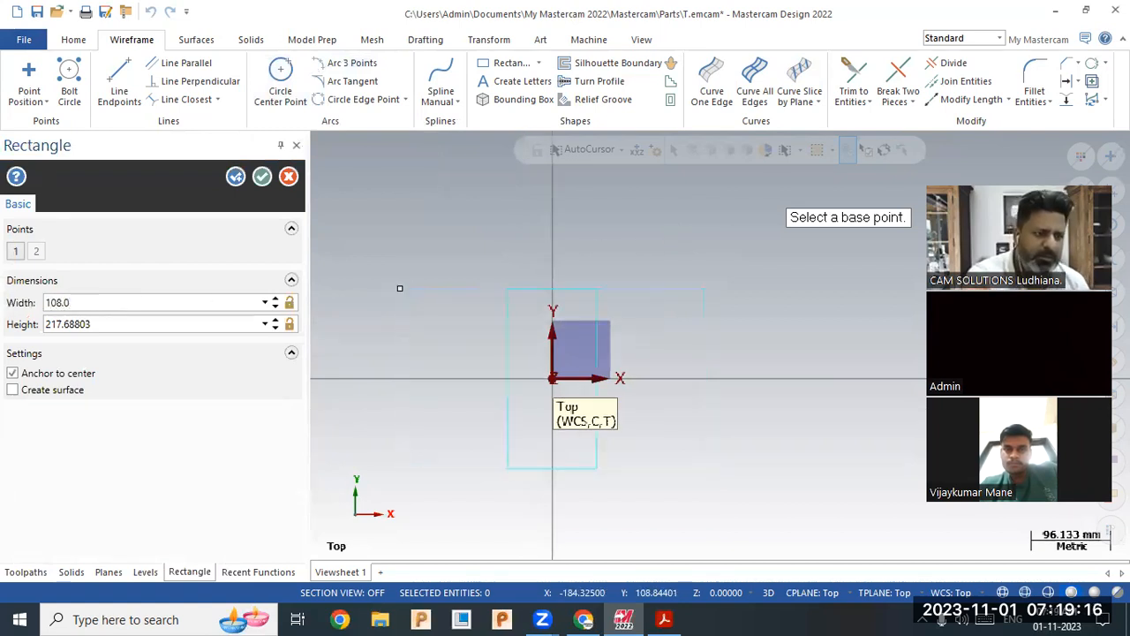
pyautogui.click(131, 325)
pyautogui.write('90')
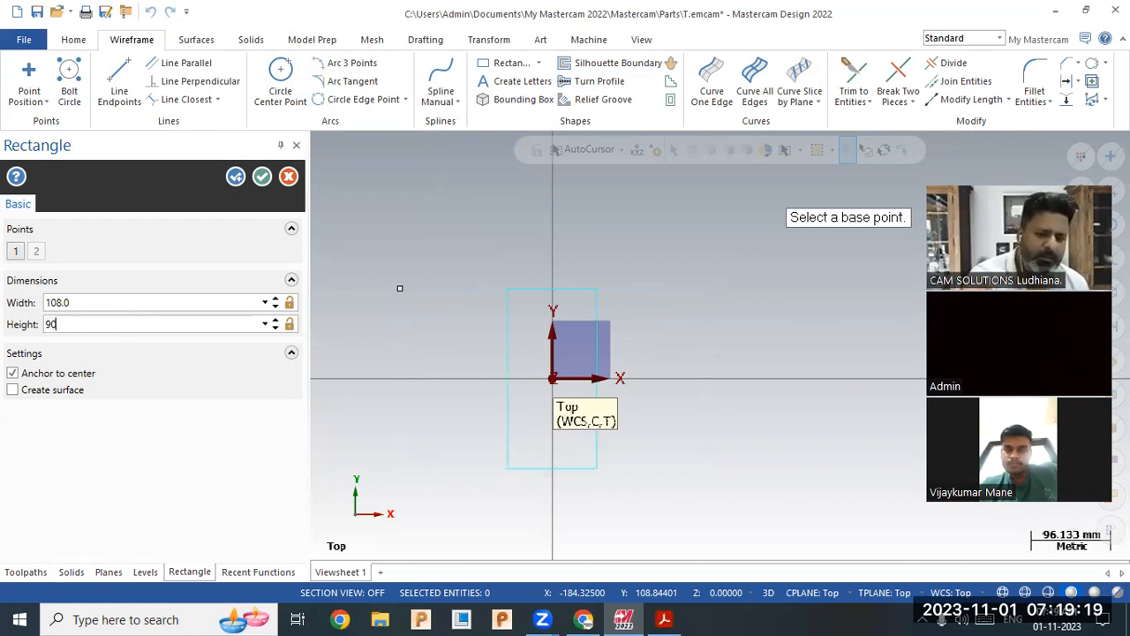
pyautogui.press('Return')
pyautogui.scroll(5, 532, 415)
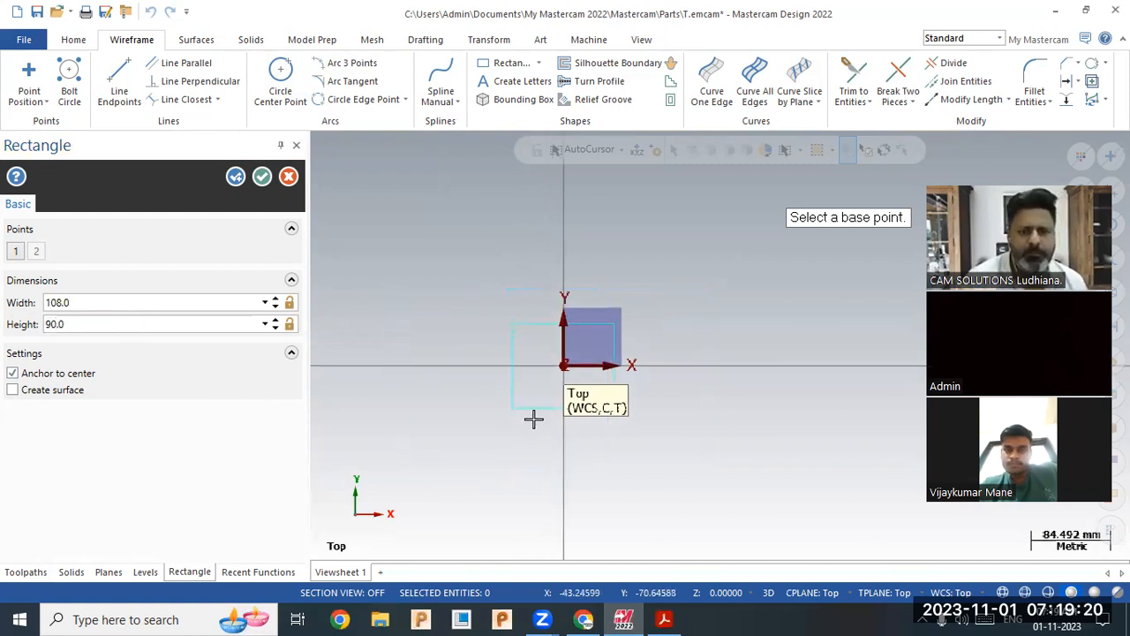
pyautogui.scroll(2, 471, 407)
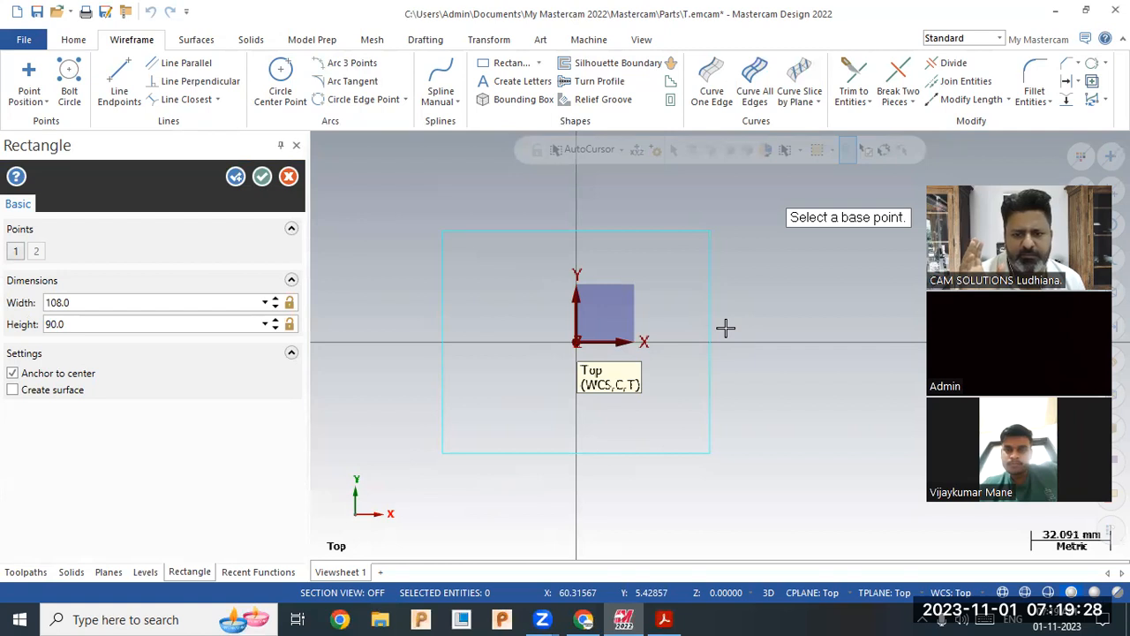
pyautogui.click(262, 177)
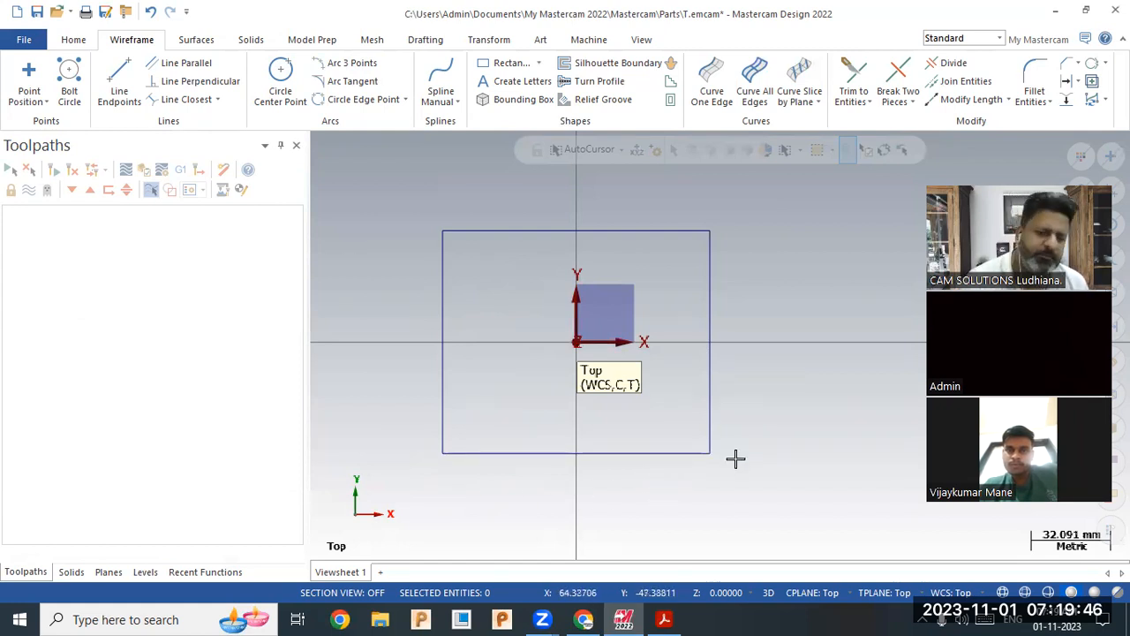
# Start a new, empty Mastercam part in place of the rectangle drawing.
pyautogui.click(665, 619)
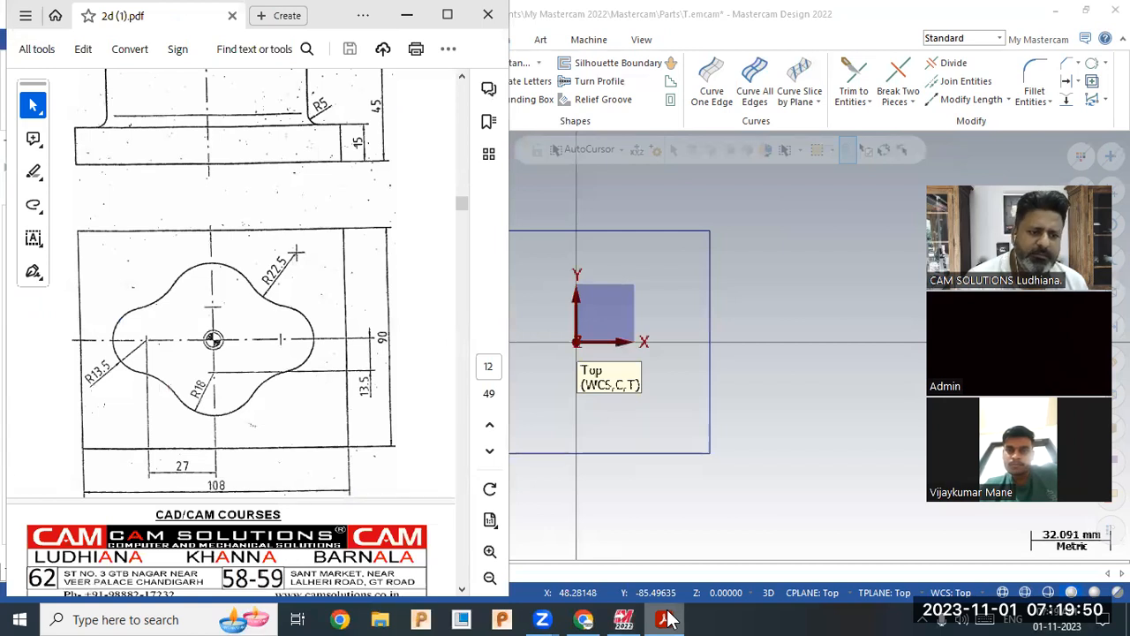
pyautogui.click(666, 618)
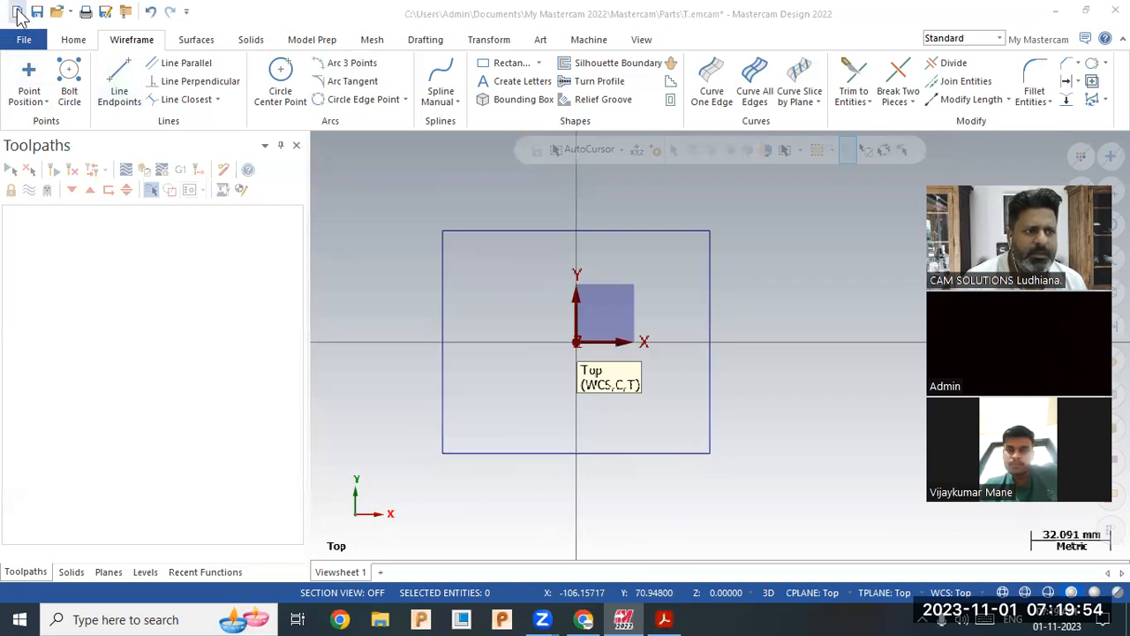
pyautogui.click(18, 13)
pyautogui.click(601, 336)
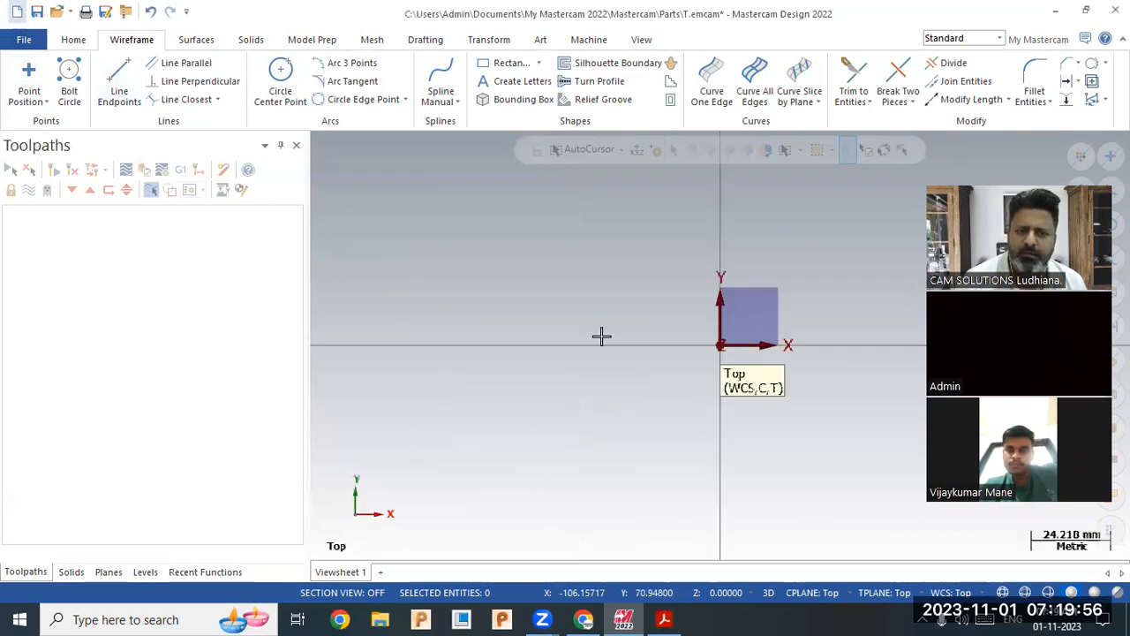
pyautogui.click(488, 40)
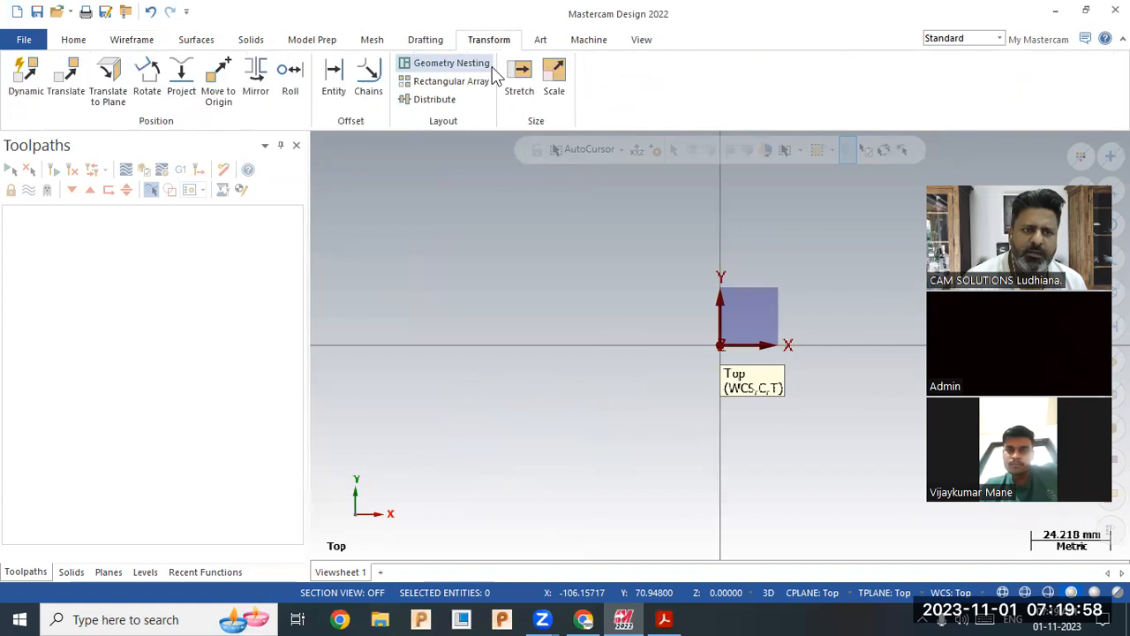
# Draw a rectangle anchored to its centre at the origin, about 95 mm wide and 59 mm high.
pyautogui.click(131, 41)
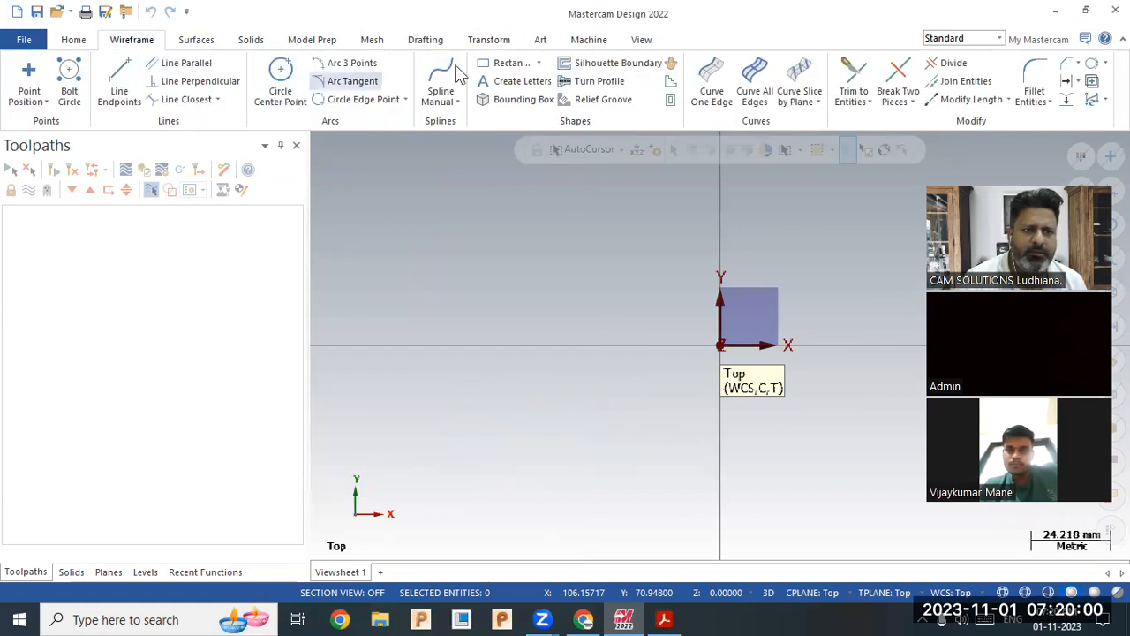
pyautogui.click(508, 62)
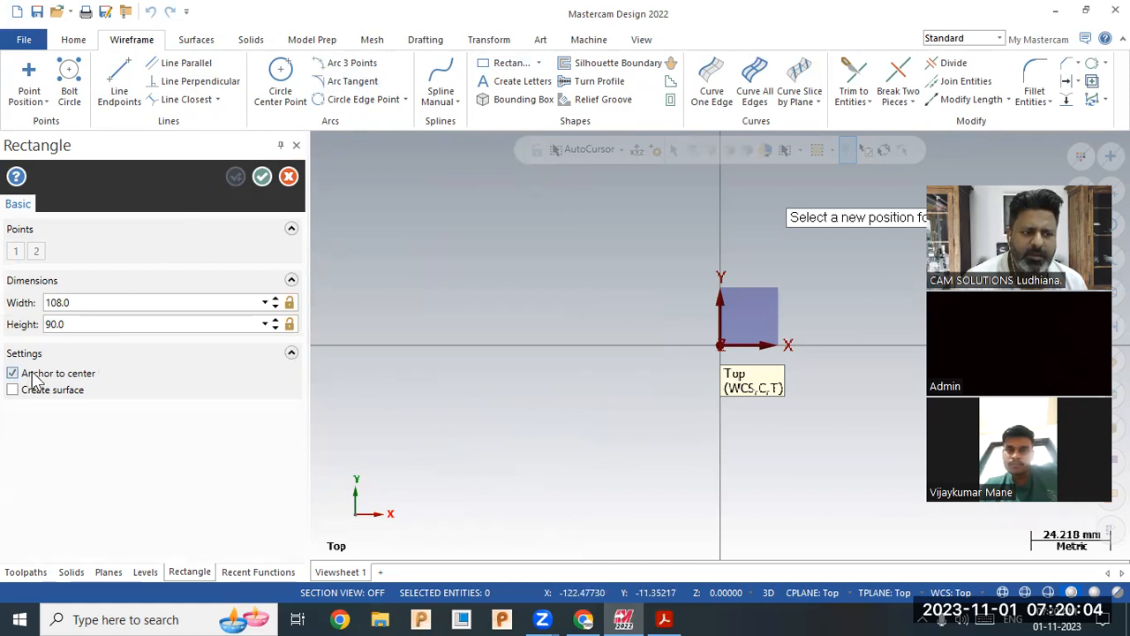
pyautogui.click(720, 347)
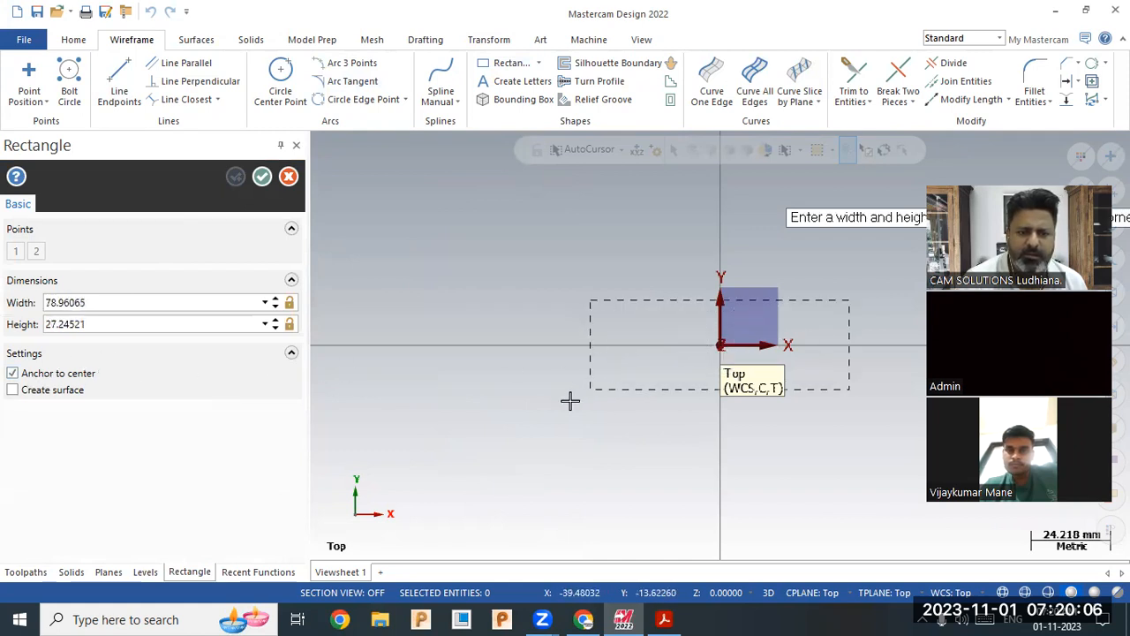
pyautogui.click(563, 442)
# Set the new rectangle's width to 108 mm and its height to 90 mm, and accept it.
pyautogui.click(147, 303)
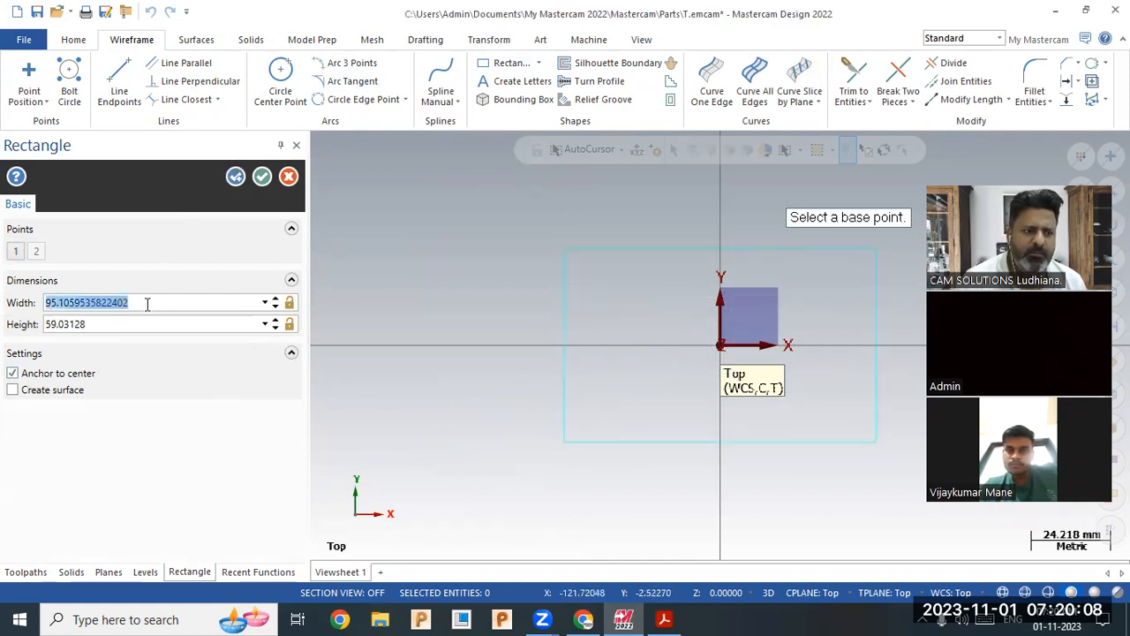
pyautogui.write('108.0')
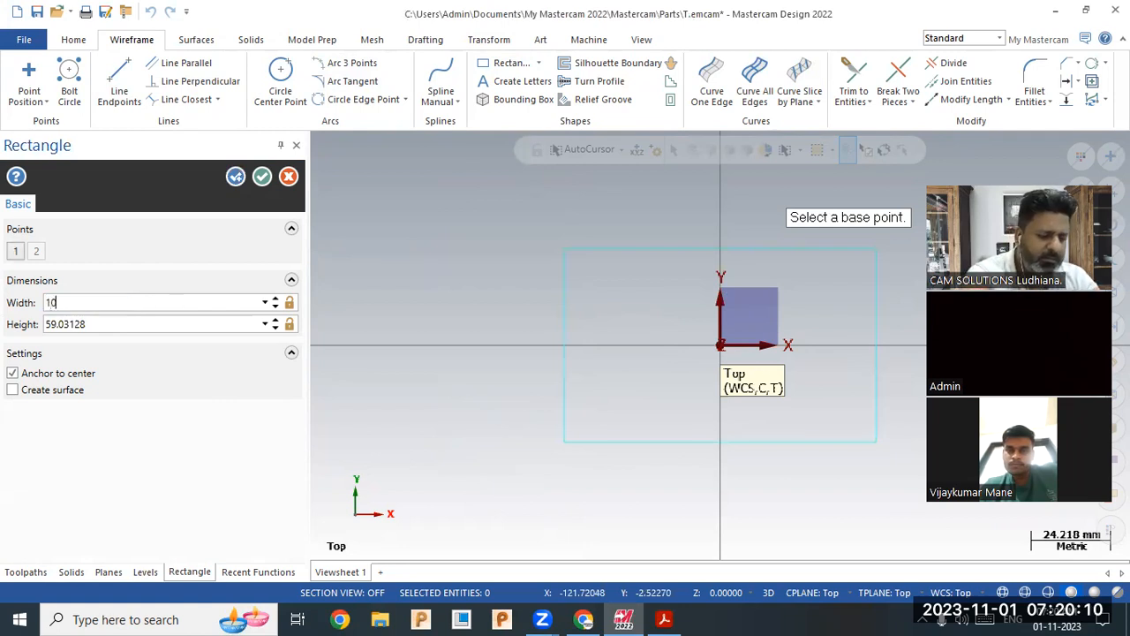
pyautogui.click(101, 326)
pyautogui.write('9')
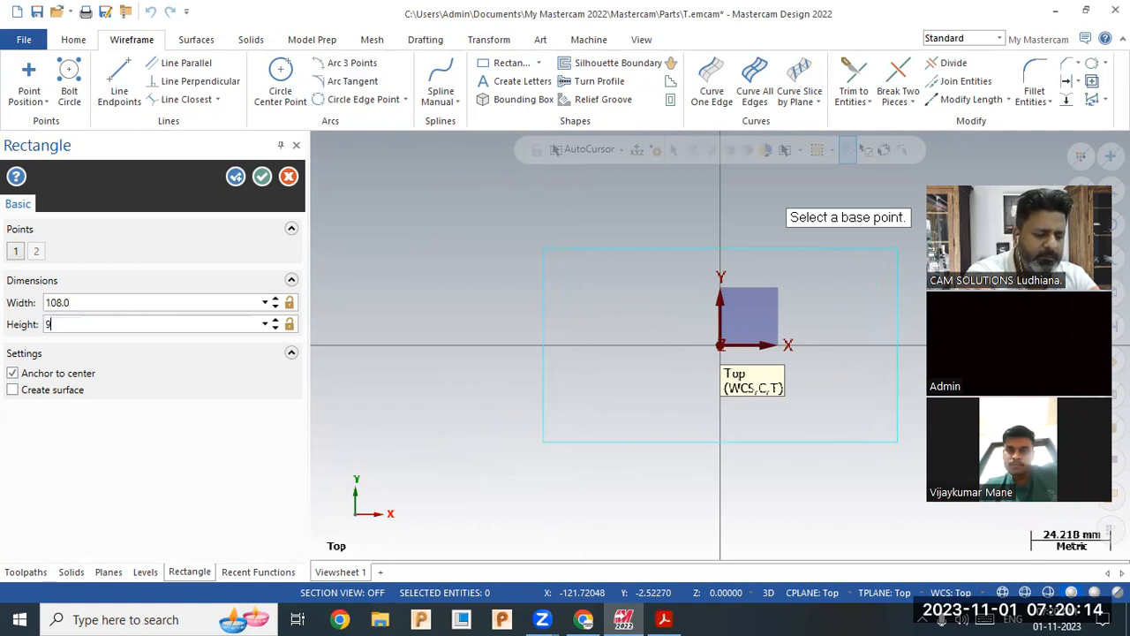
pyautogui.press('Return')
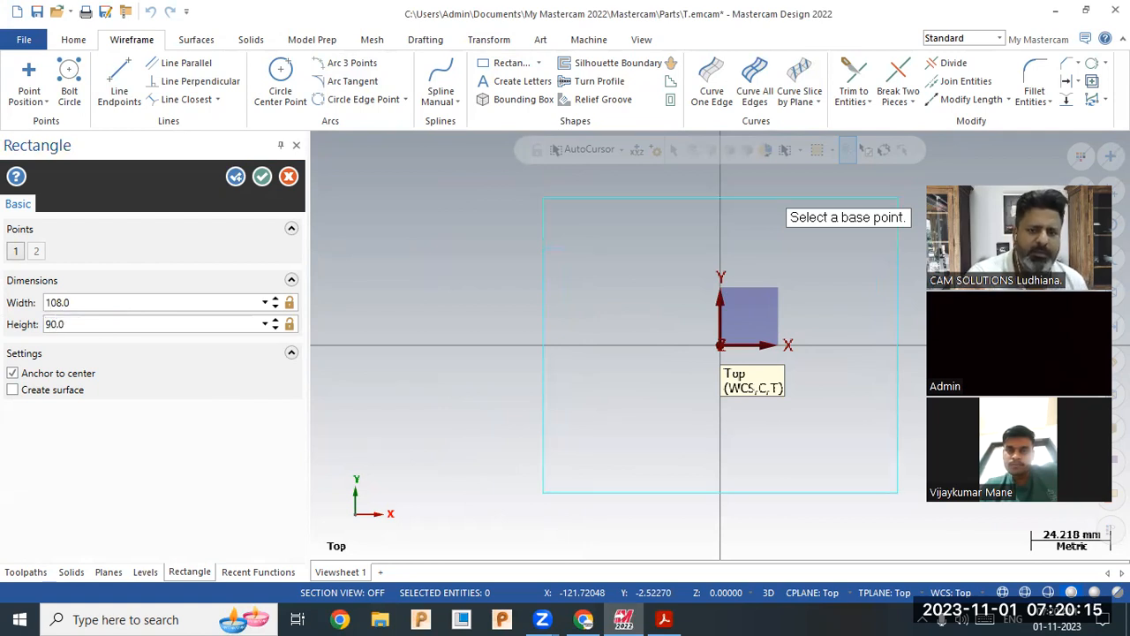
pyautogui.click(252, 179)
pyautogui.scroll(-3, 448, 361)
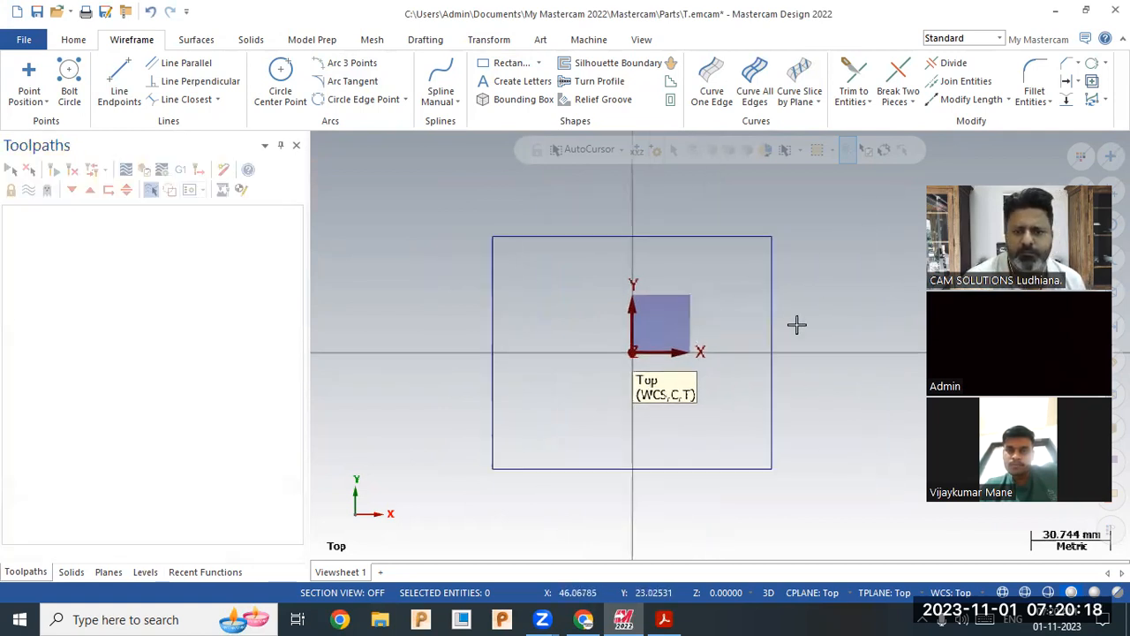
pyautogui.scroll(1, 796, 325)
# Check the top view in 2d (1).pdf, return to Mastercam and draw a horizontal centre line between the midpoints of the rectangle's vertical sides.
pyautogui.click(666, 619)
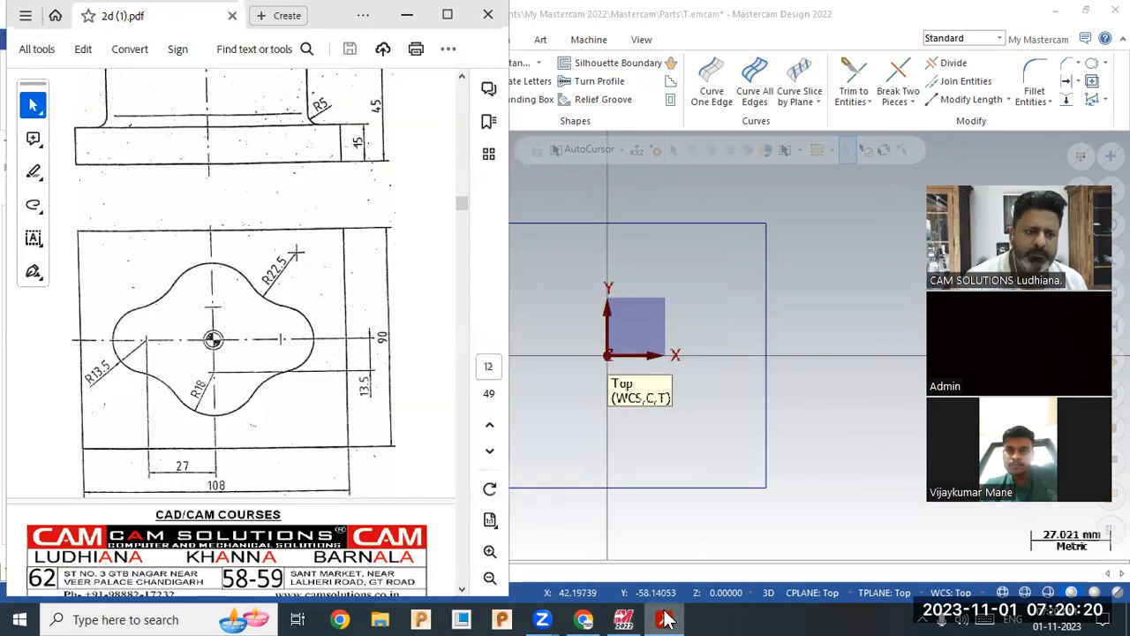
pyautogui.click(666, 620)
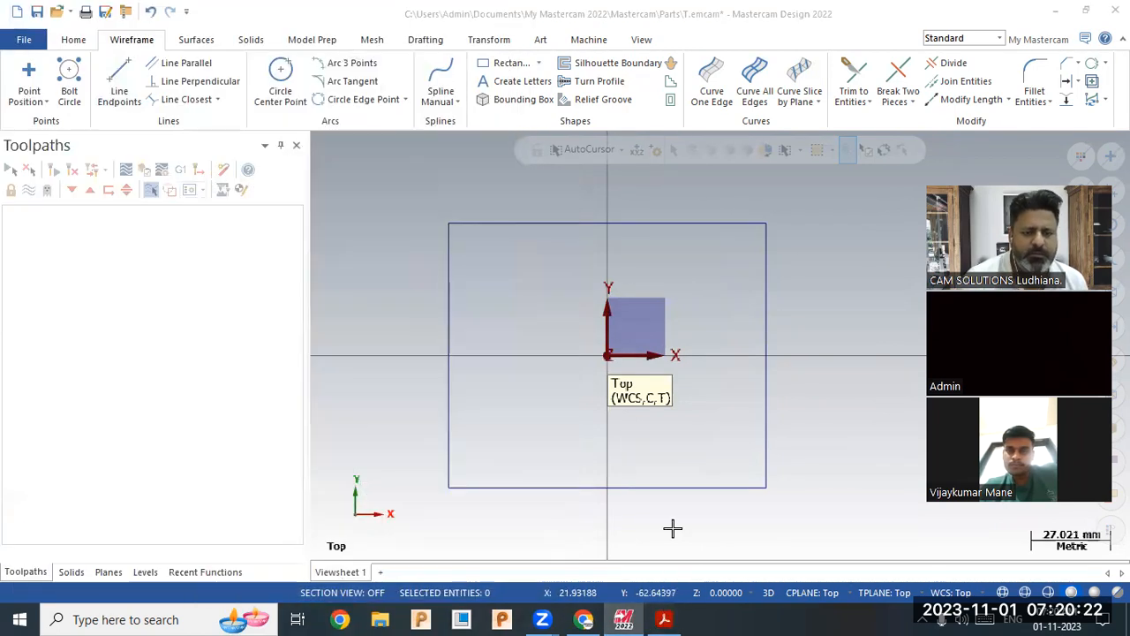
pyautogui.click(124, 87)
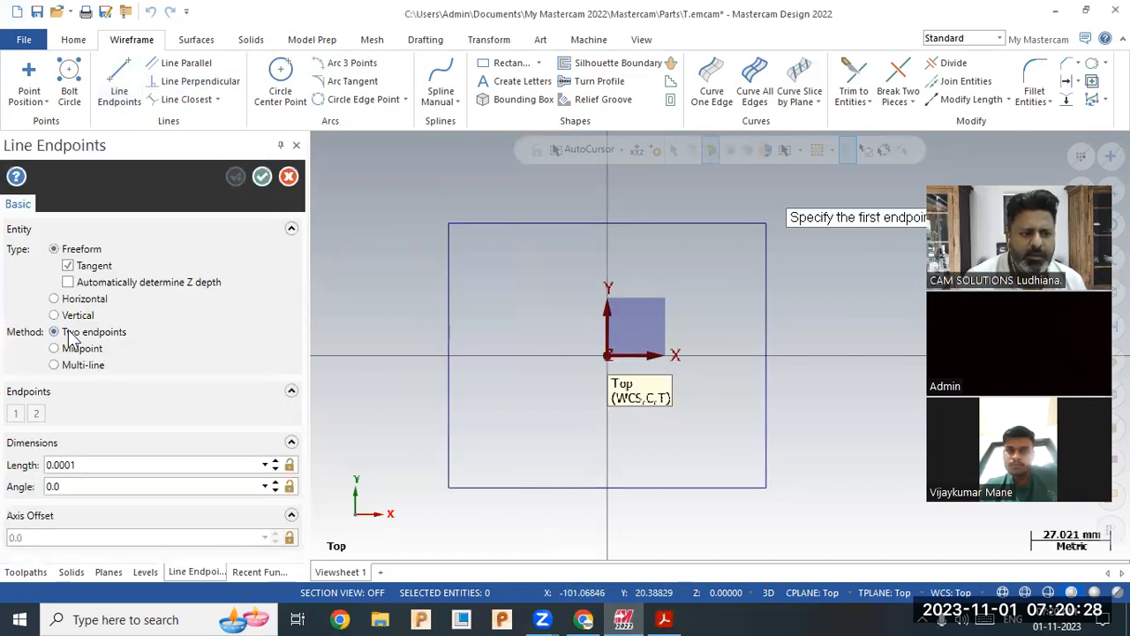
pyautogui.click(448, 358)
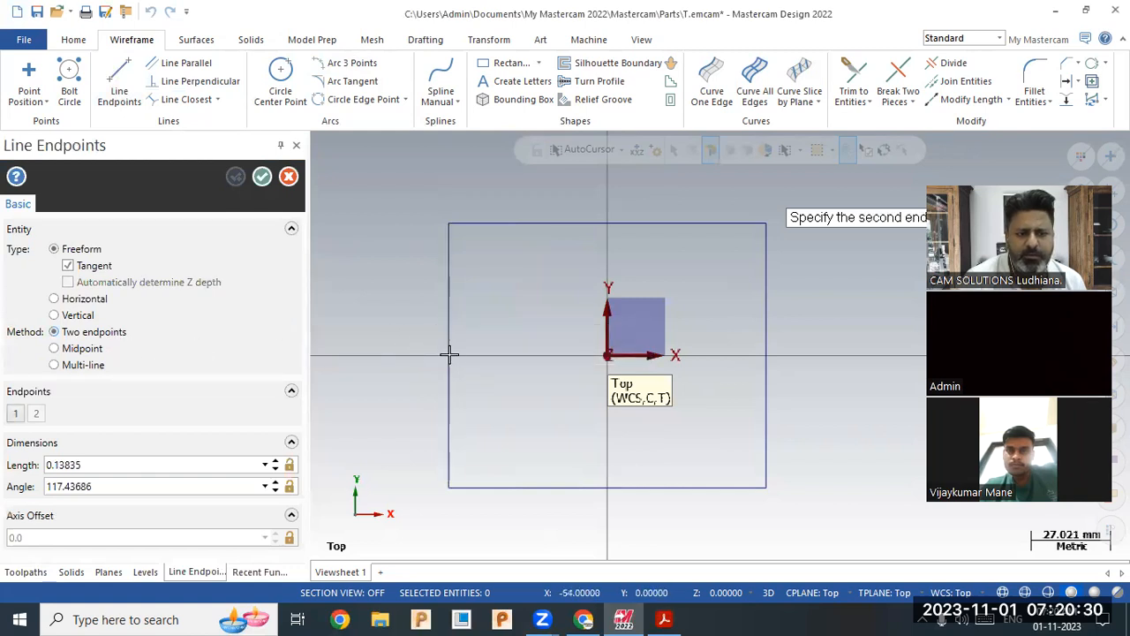
pyautogui.click(767, 366)
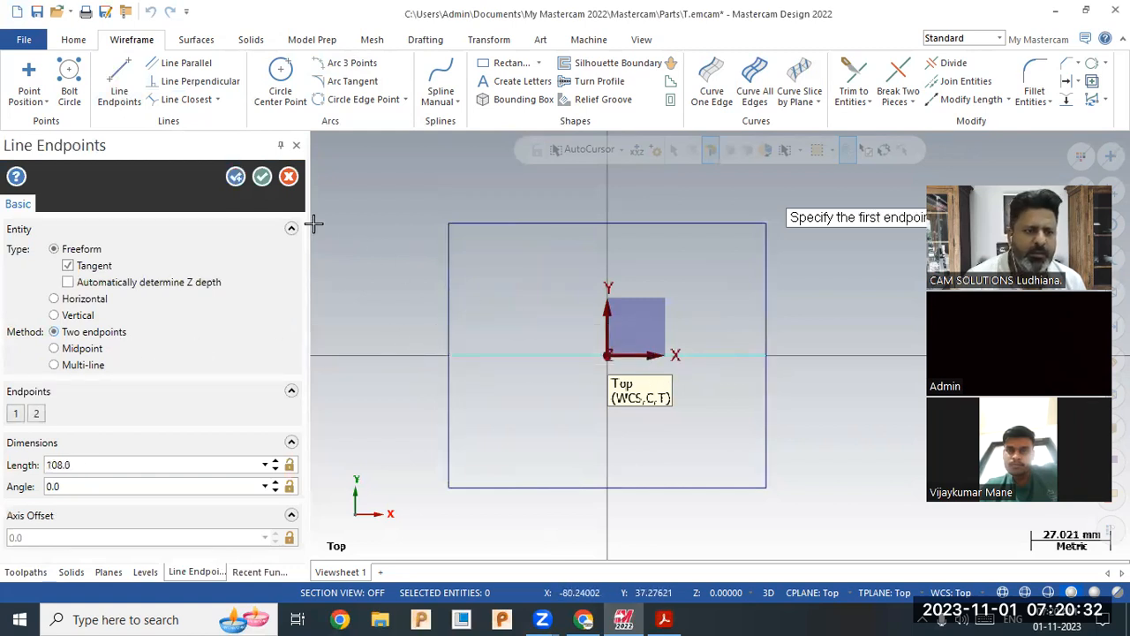
pyautogui.click(236, 180)
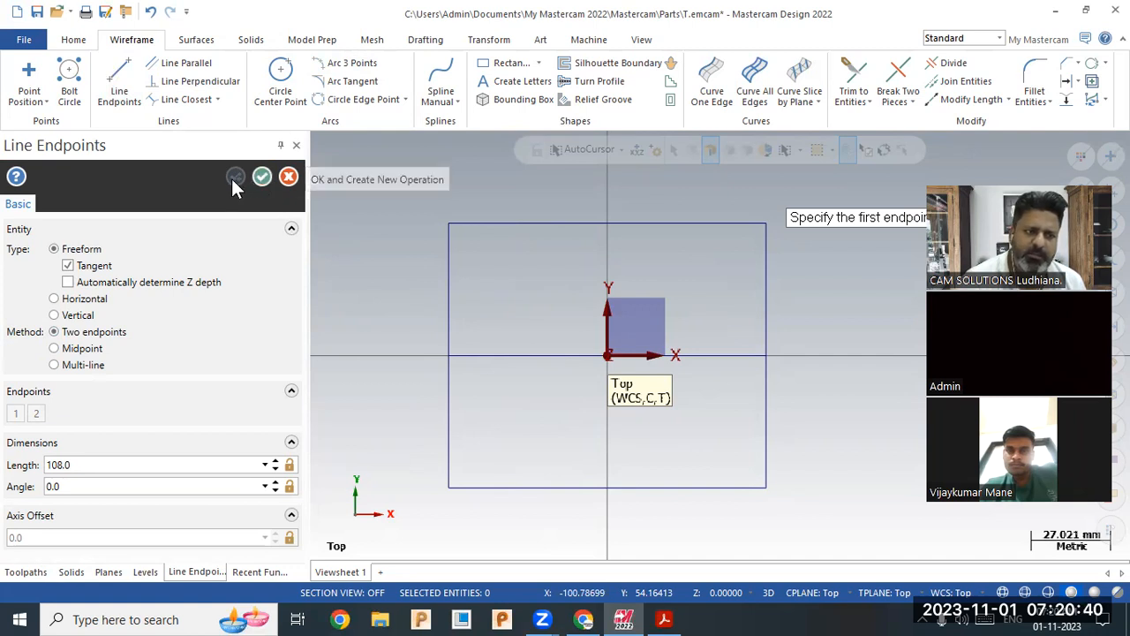
# Draw a vertical centre line from the midpoint of the rectangle's upper edge to the midpoint of its lower edge.
pyautogui.click(607, 223)
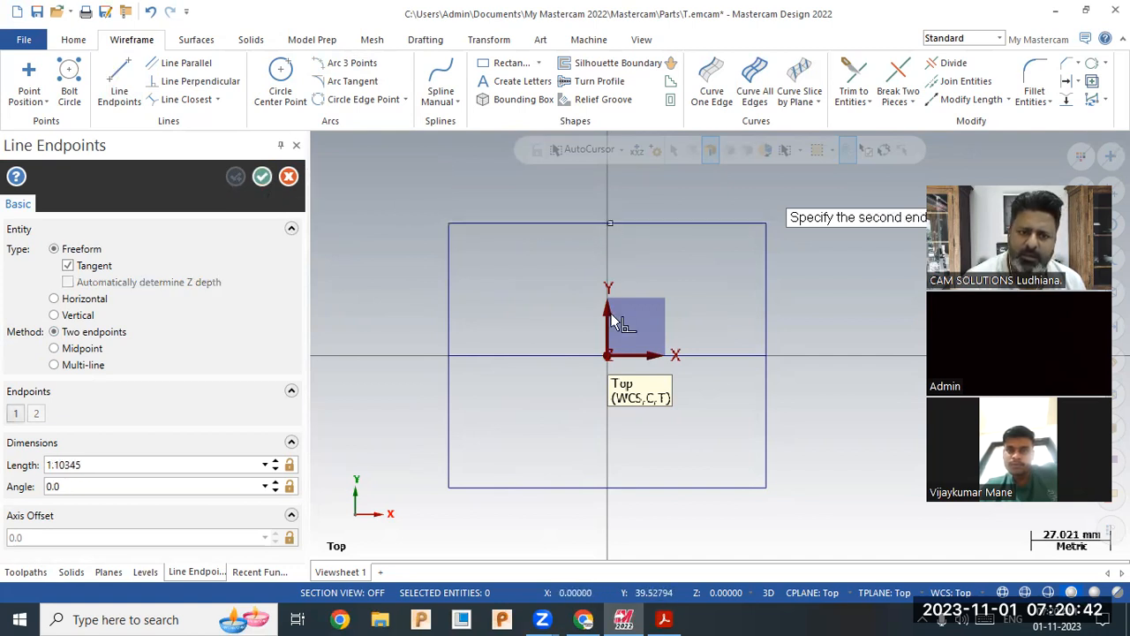
pyautogui.click(608, 488)
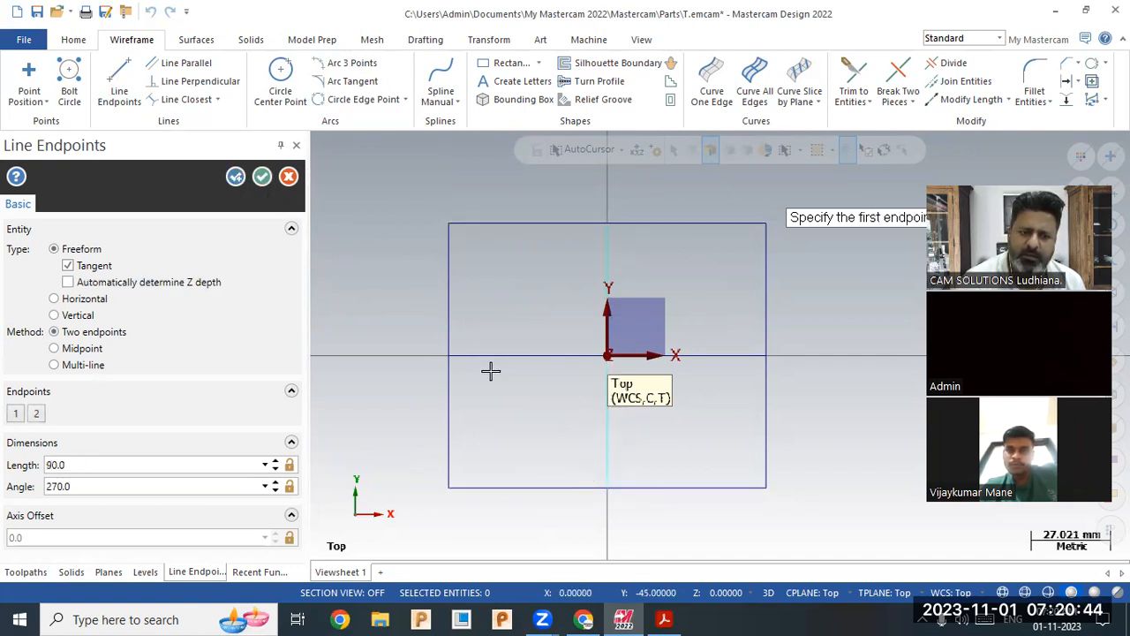
pyautogui.click(262, 176)
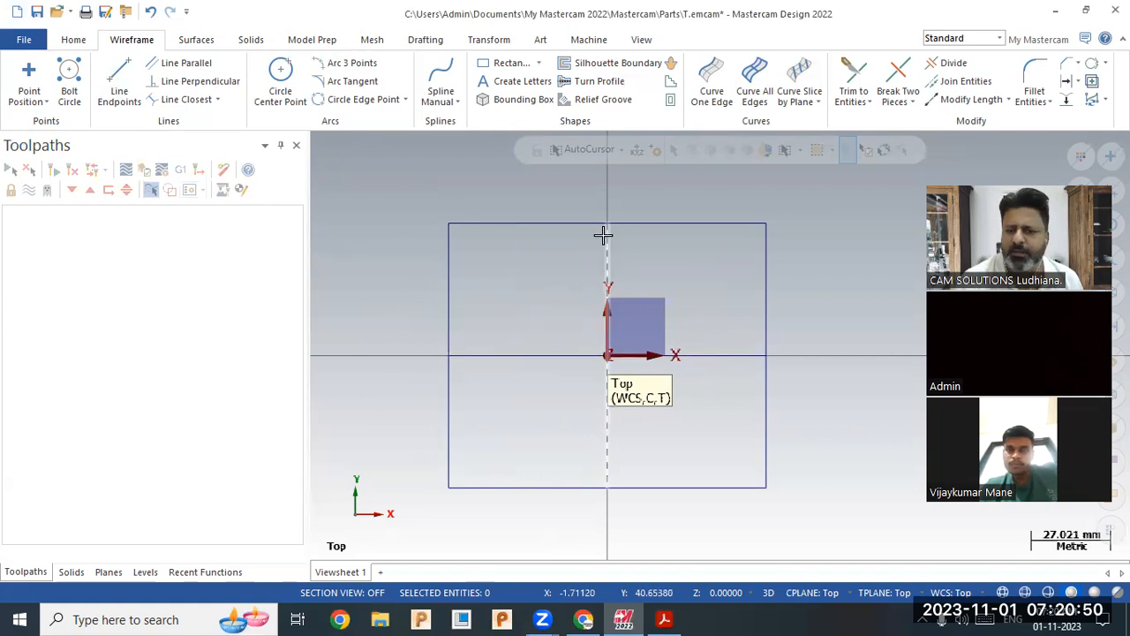
# Check the lower lobe's centre distance in the PDF and offset a copy of the horizontal centre line 13.5 mm downward in Mastercam.
pyautogui.click(664, 619)
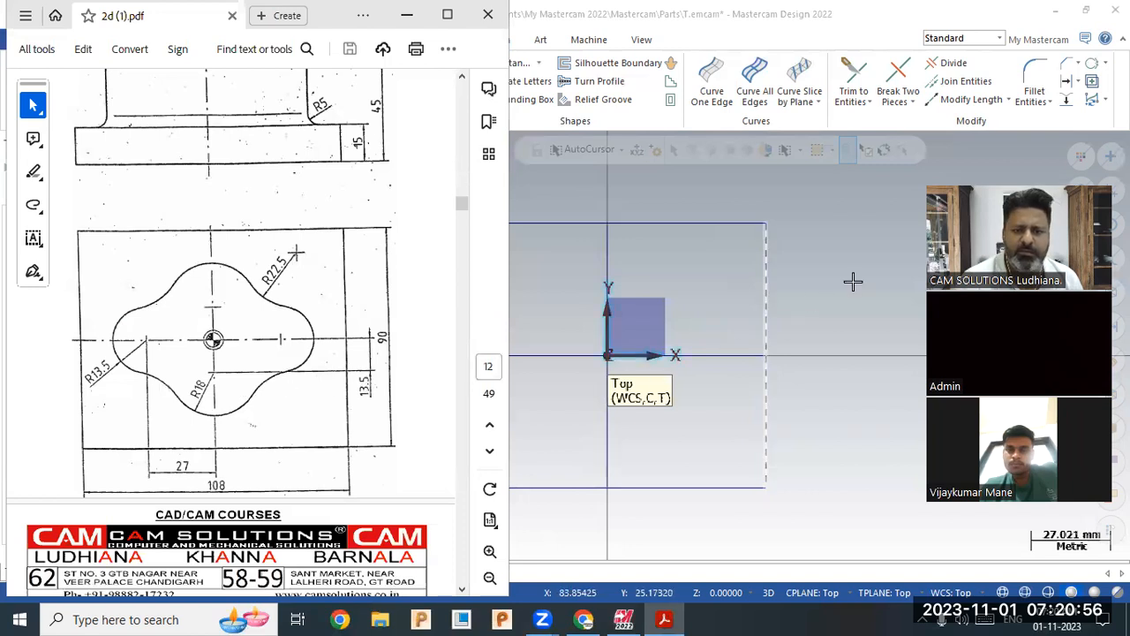
pyautogui.click(883, 260)
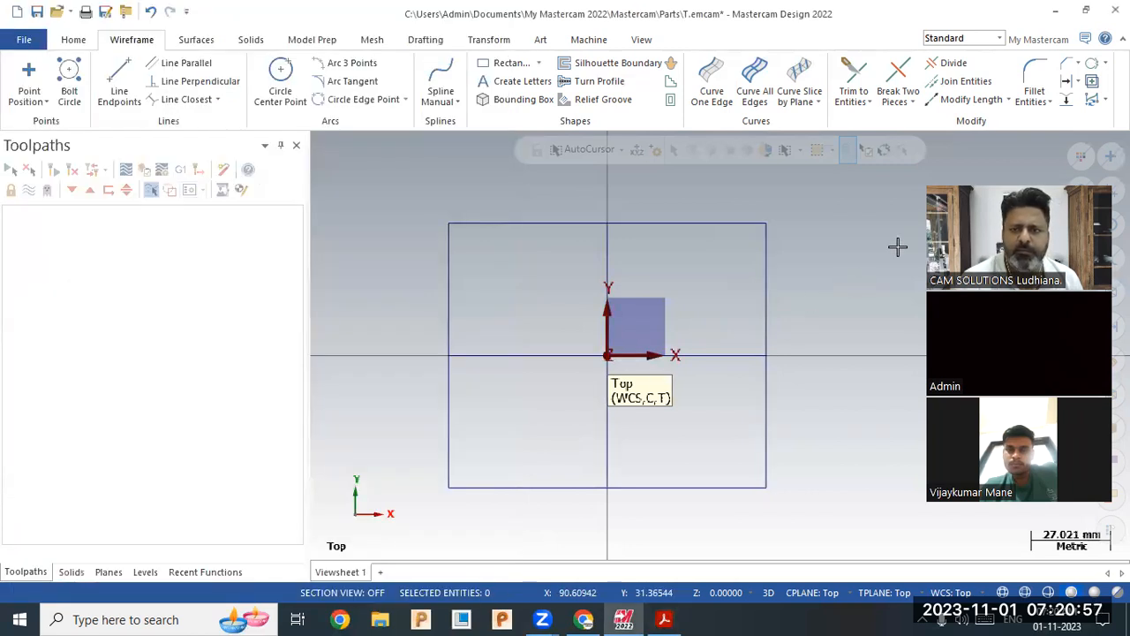
pyautogui.click(1066, 85)
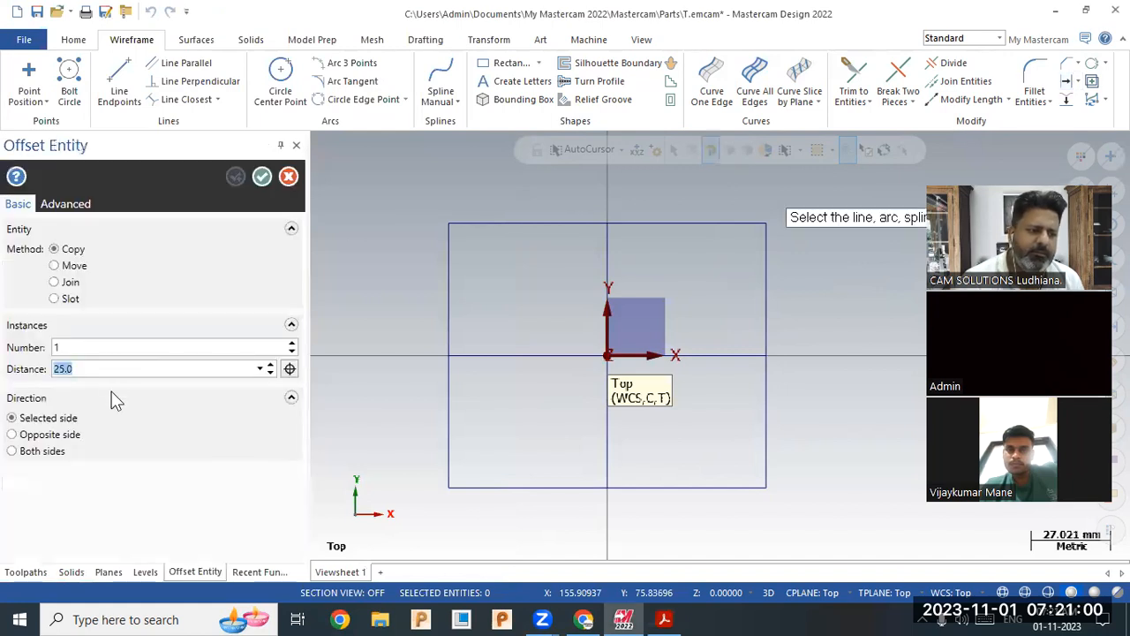
pyautogui.write('13')
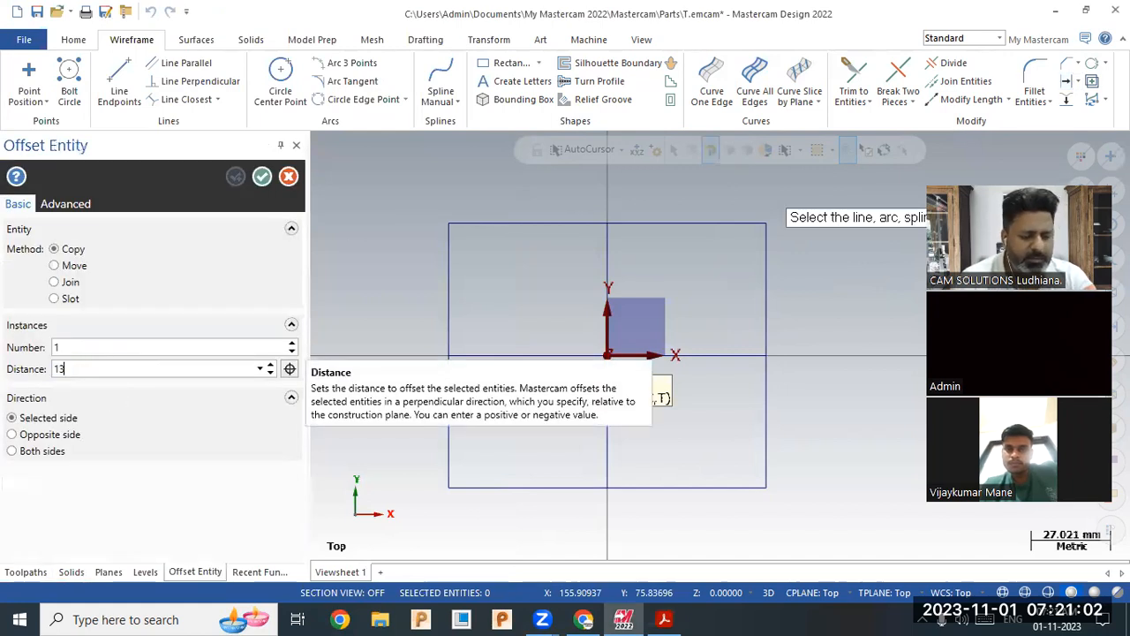
pyautogui.write('.5')
pyautogui.press('Return')
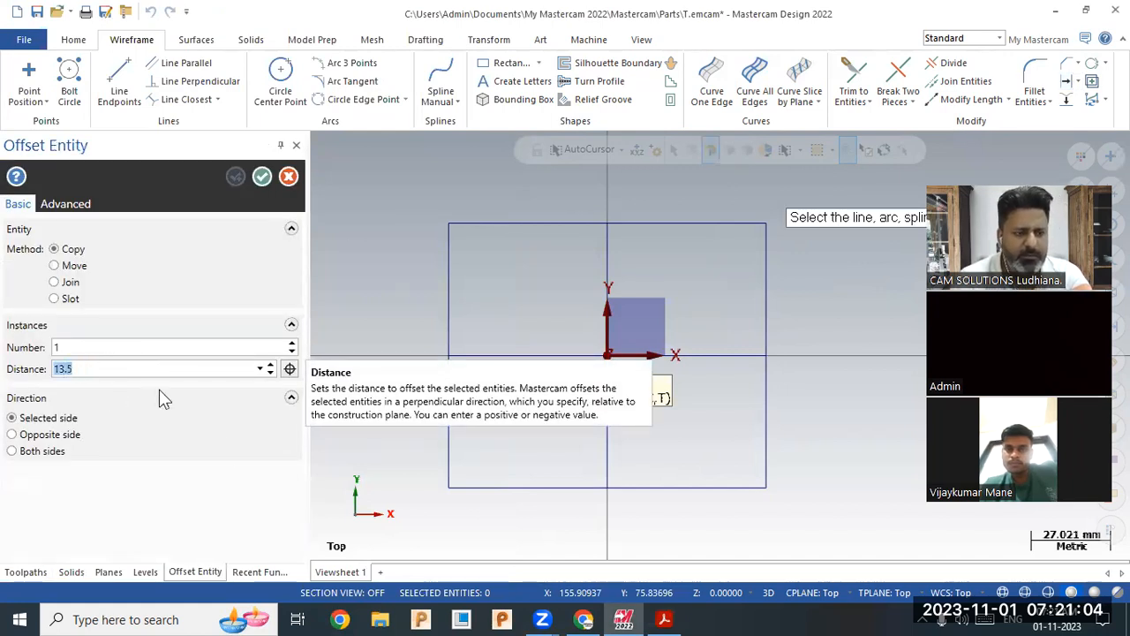
pyautogui.click(541, 357)
pyautogui.click(535, 402)
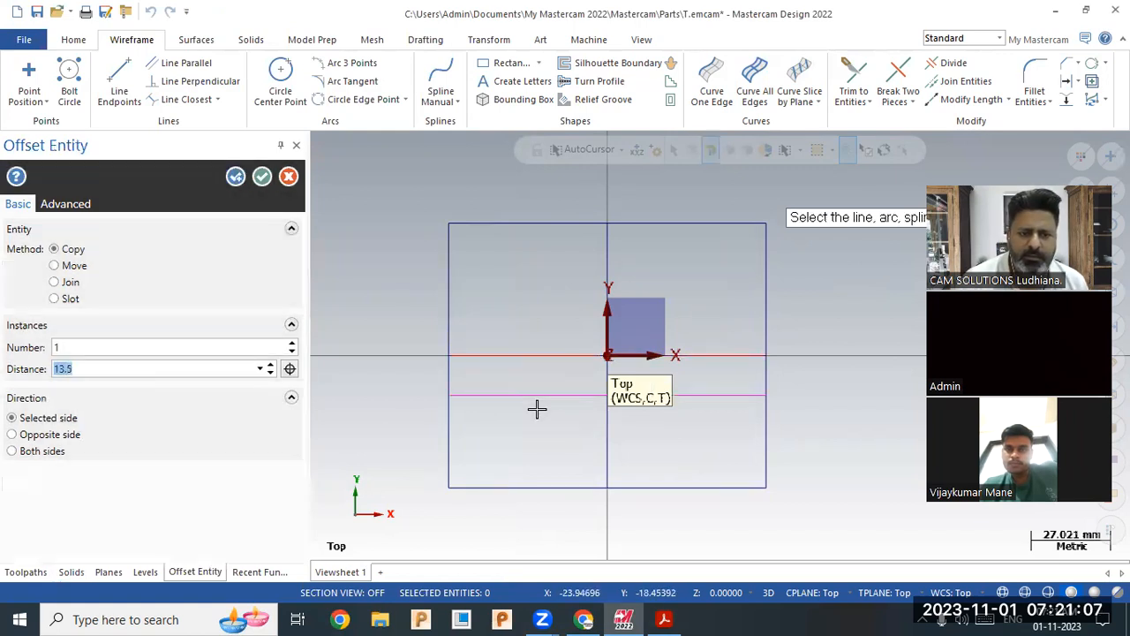
pyautogui.click(262, 177)
# Check the lower lobe's radius in the PDF and draw an 18 mm radius circle in Mastercam where the offset line crosses the vertical centre line.
pyautogui.scroll(1, 627, 433)
pyautogui.scroll(1, 627, 432)
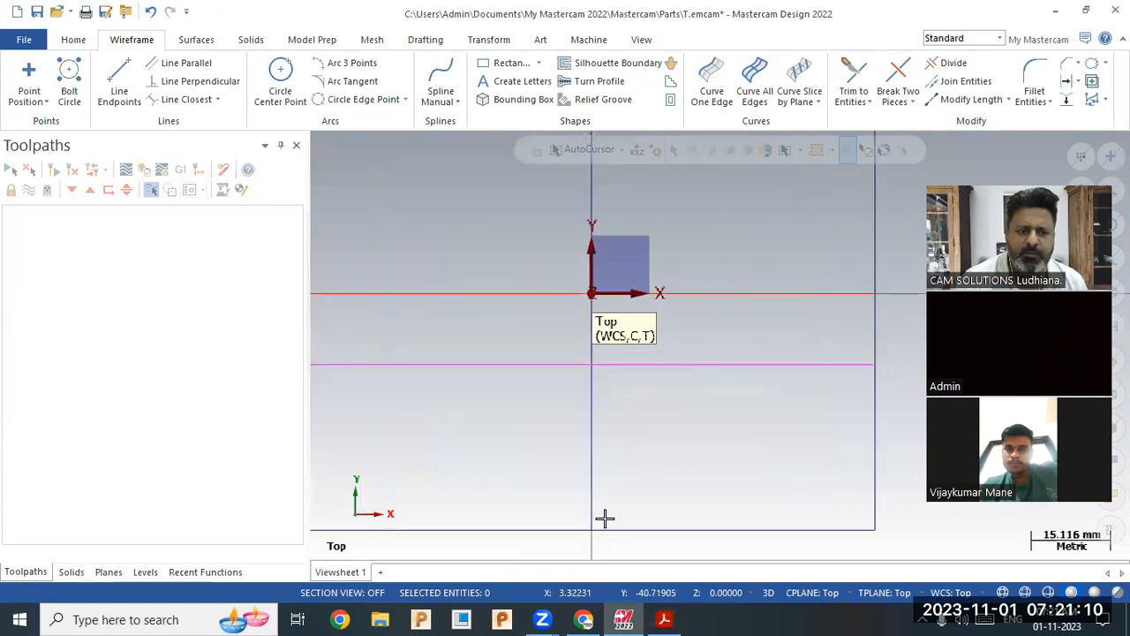
pyautogui.click(664, 619)
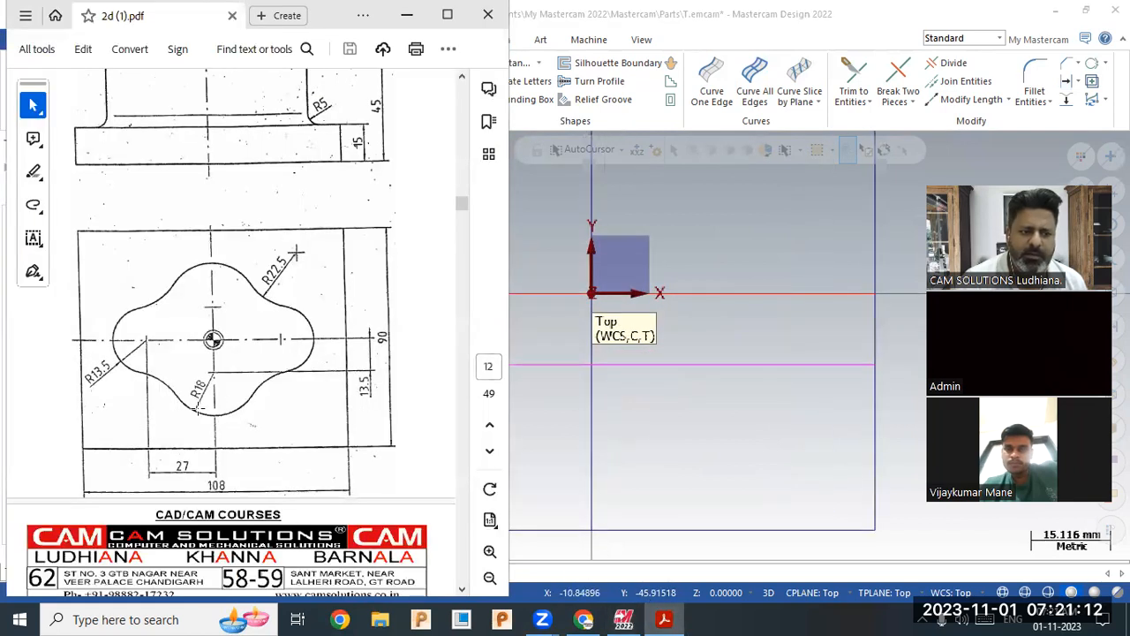
pyautogui.click(656, 412)
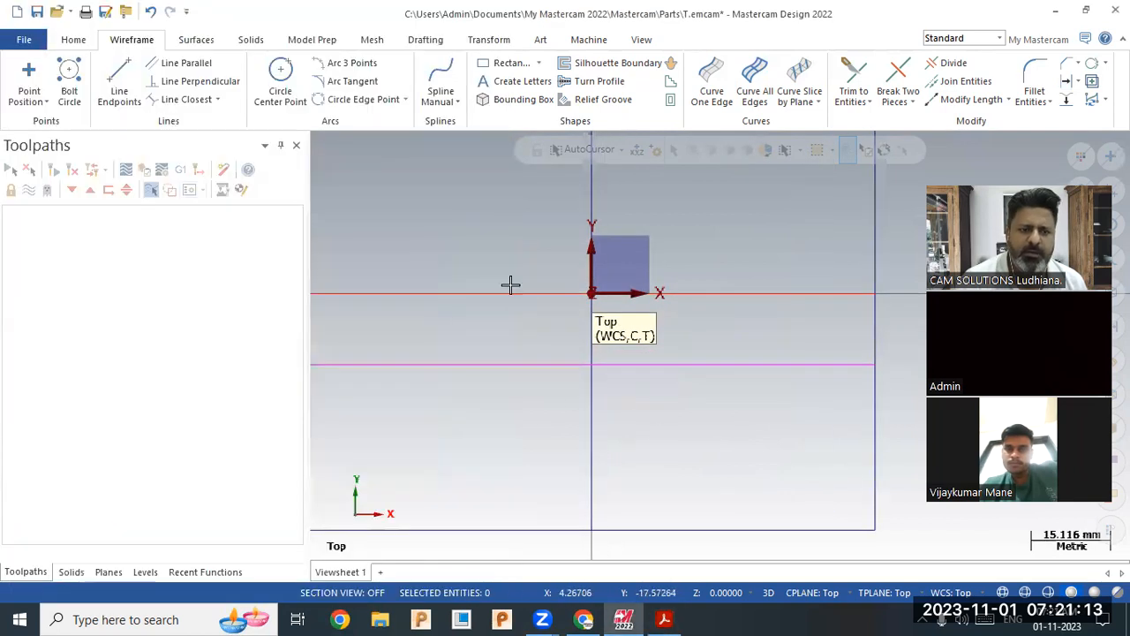
pyautogui.click(275, 80)
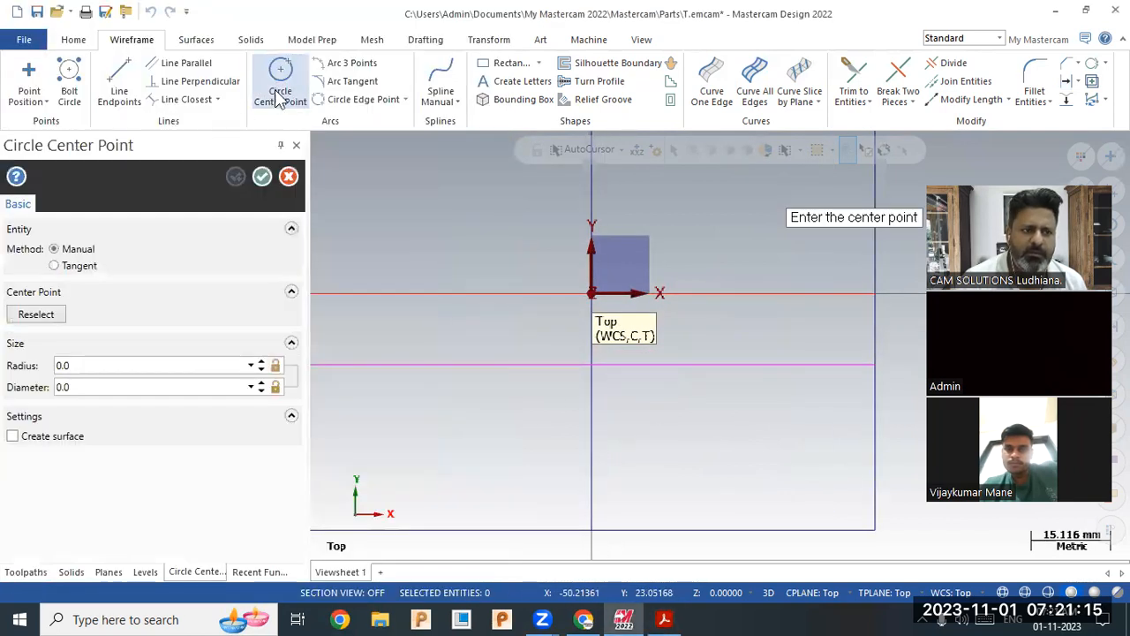
pyautogui.click(95, 364)
pyautogui.write('18')
pyautogui.press('Return')
pyautogui.click(589, 363)
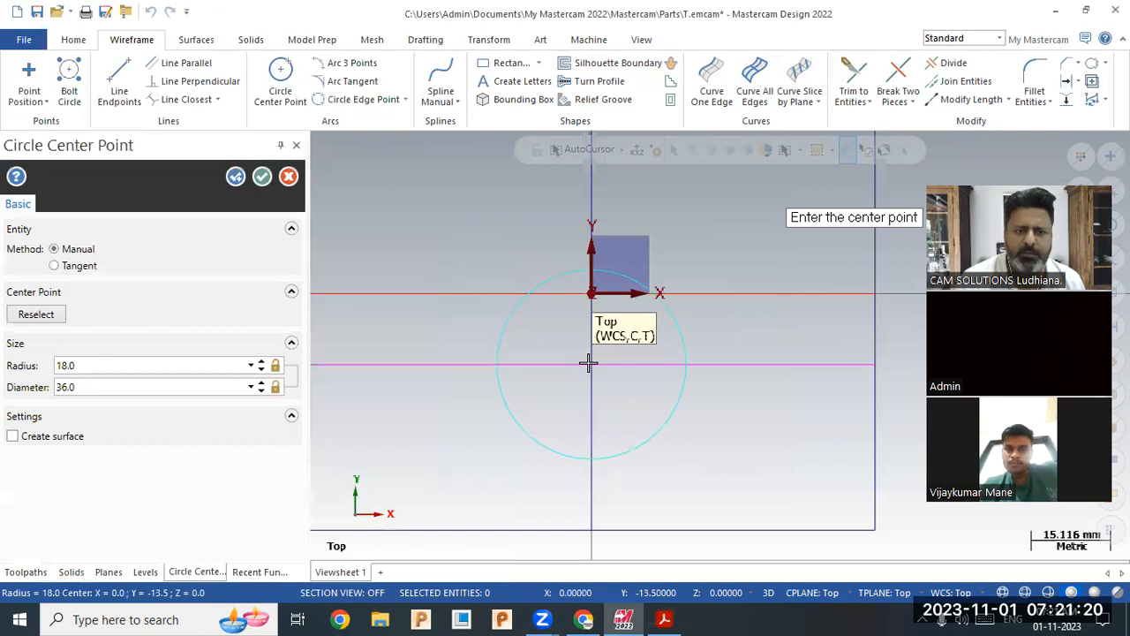
pyautogui.click(262, 178)
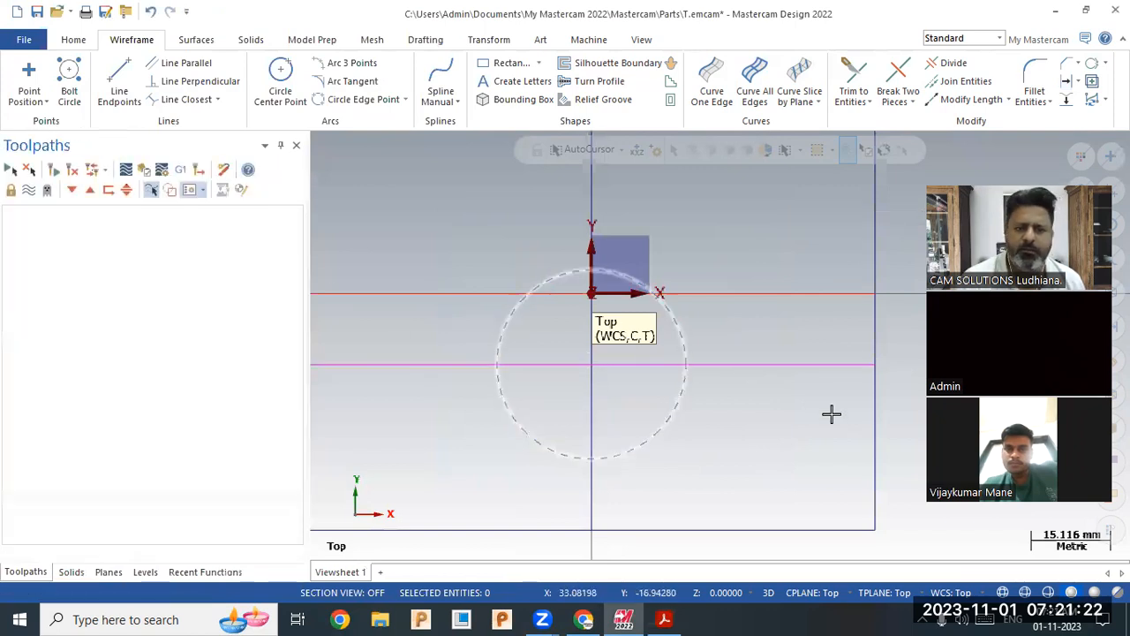
# Delete the horizontal offset line through the circle's centre.
pyautogui.scroll(-3, 827, 424)
pyautogui.click(817, 386)
pyautogui.press('Delete')
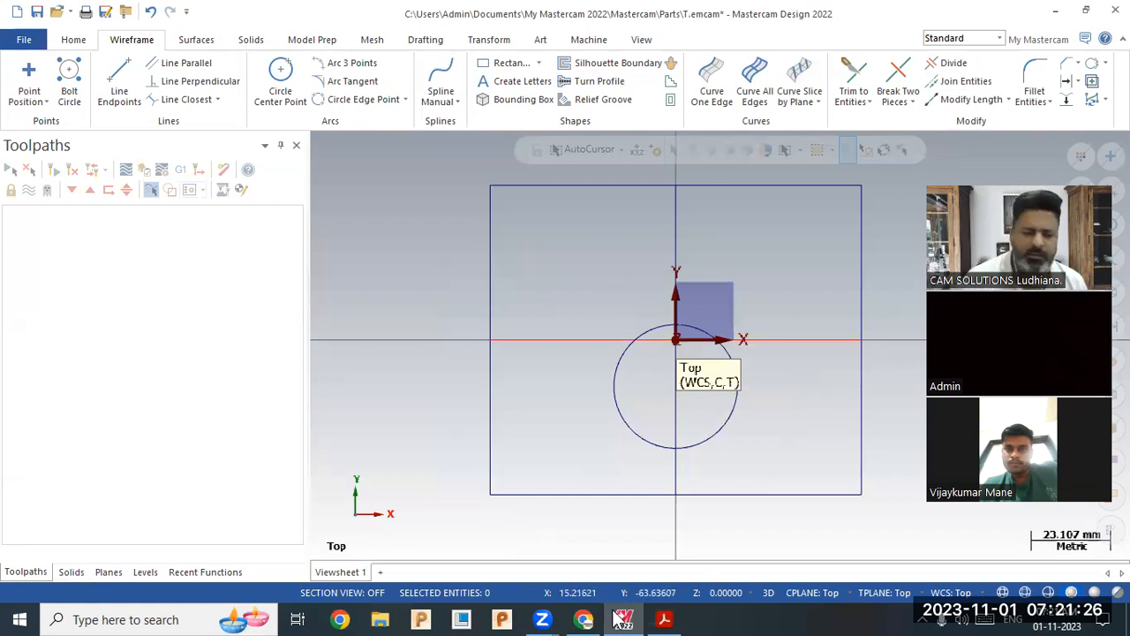
# Check the left lobe's centre distance in the PDF and offset a copy of the vertical centre line 27 mm to the left in Mastercam.
pyautogui.click(664, 619)
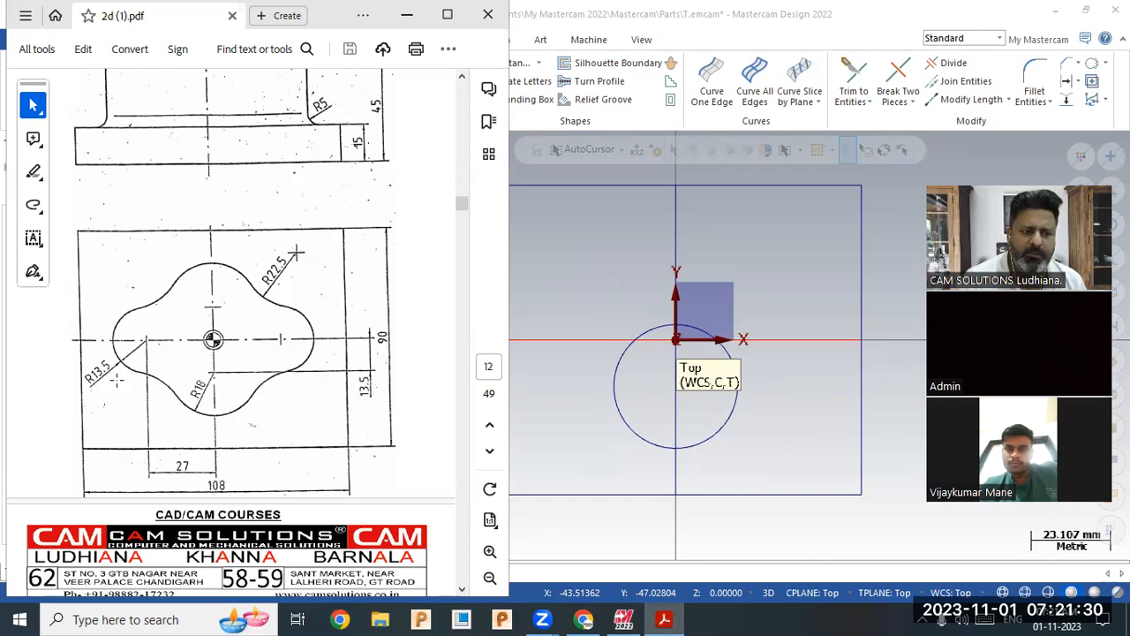
pyautogui.click(680, 258)
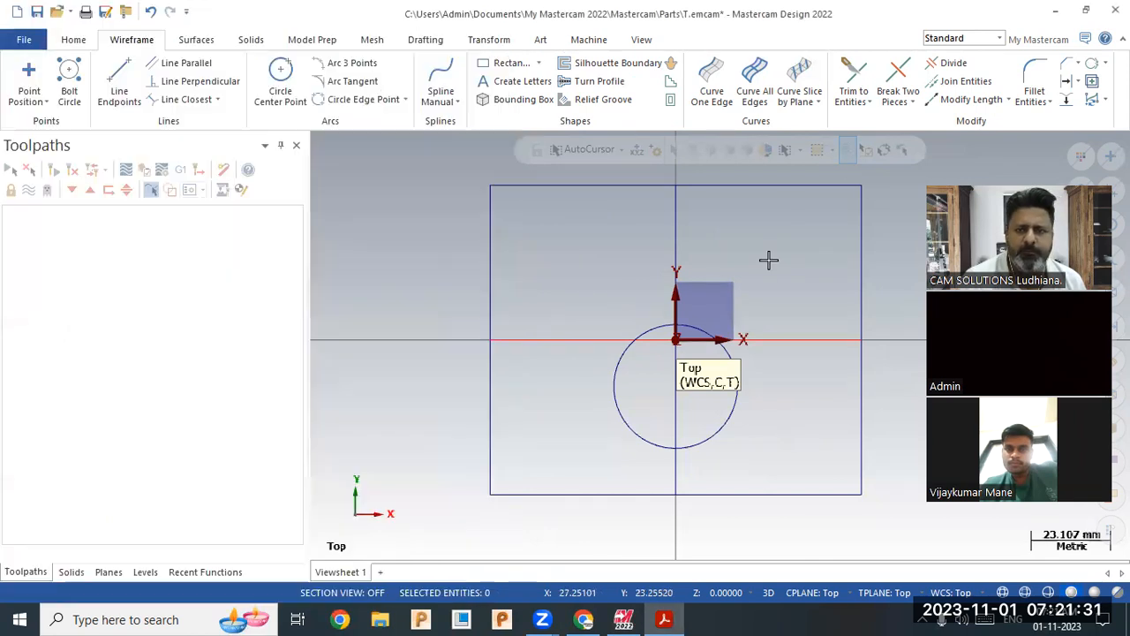
pyautogui.click(1066, 83)
pyautogui.write('2')
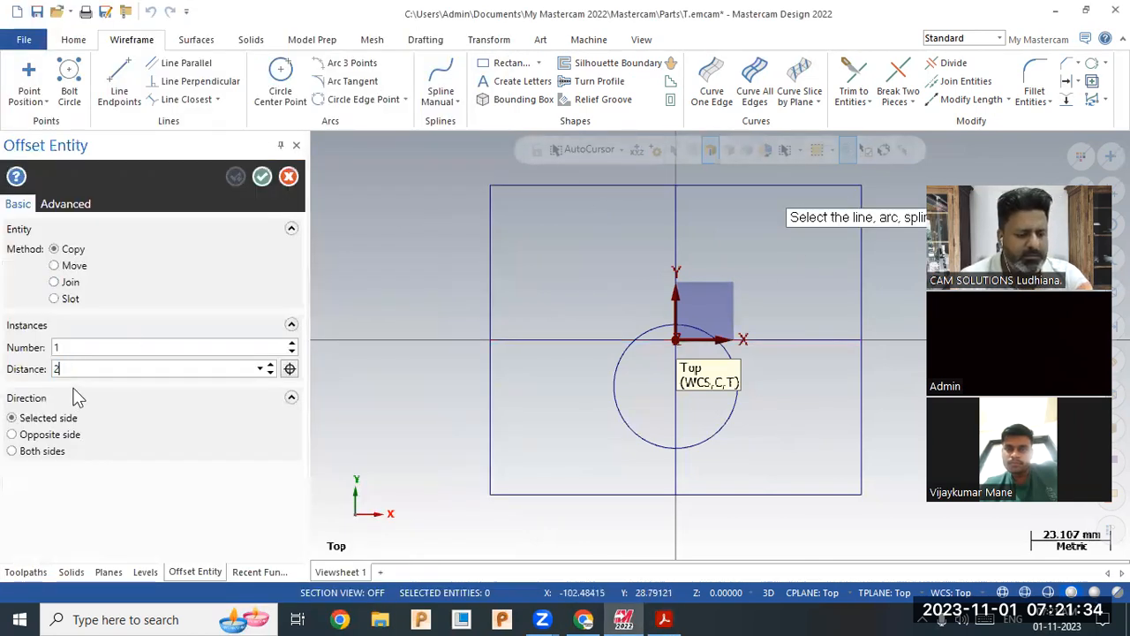
pyautogui.write('7')
pyautogui.press('Return')
pyautogui.click(676, 479)
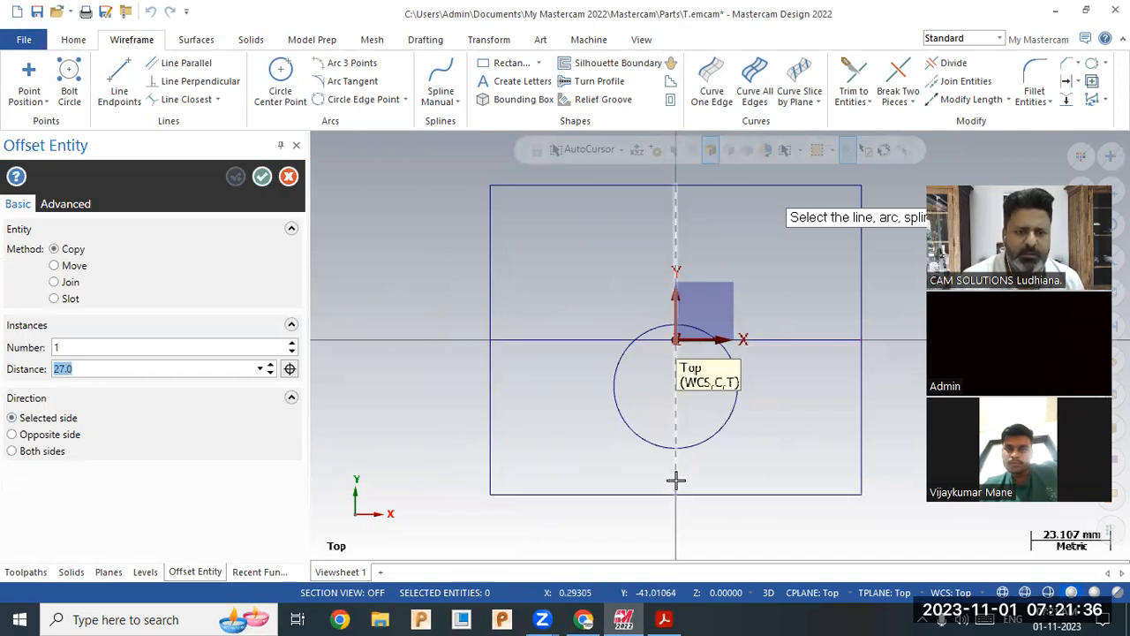
pyautogui.click(551, 441)
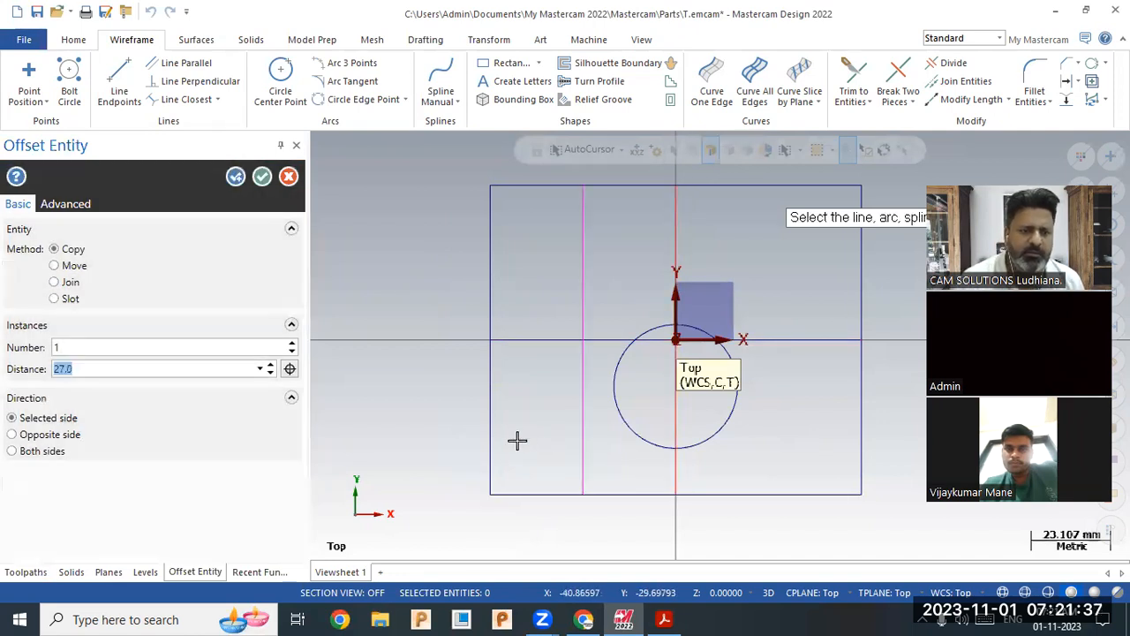
pyautogui.click(261, 177)
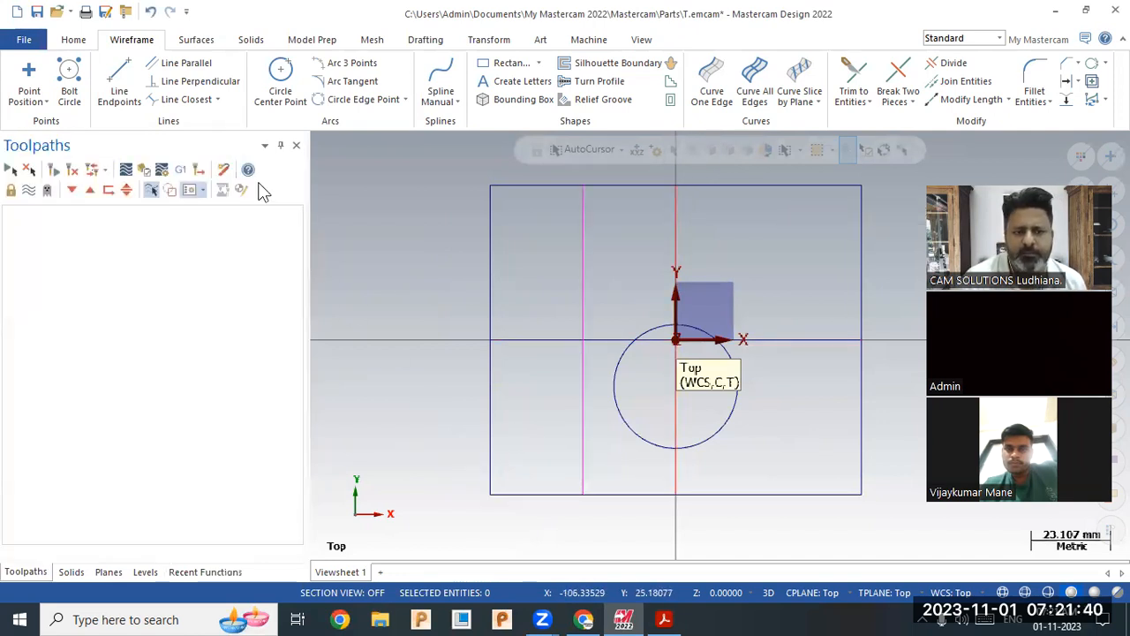
# Draw a 13.5 mm radius circle centred where the offset line crosses the horizontal centre line.
pyautogui.click(279, 89)
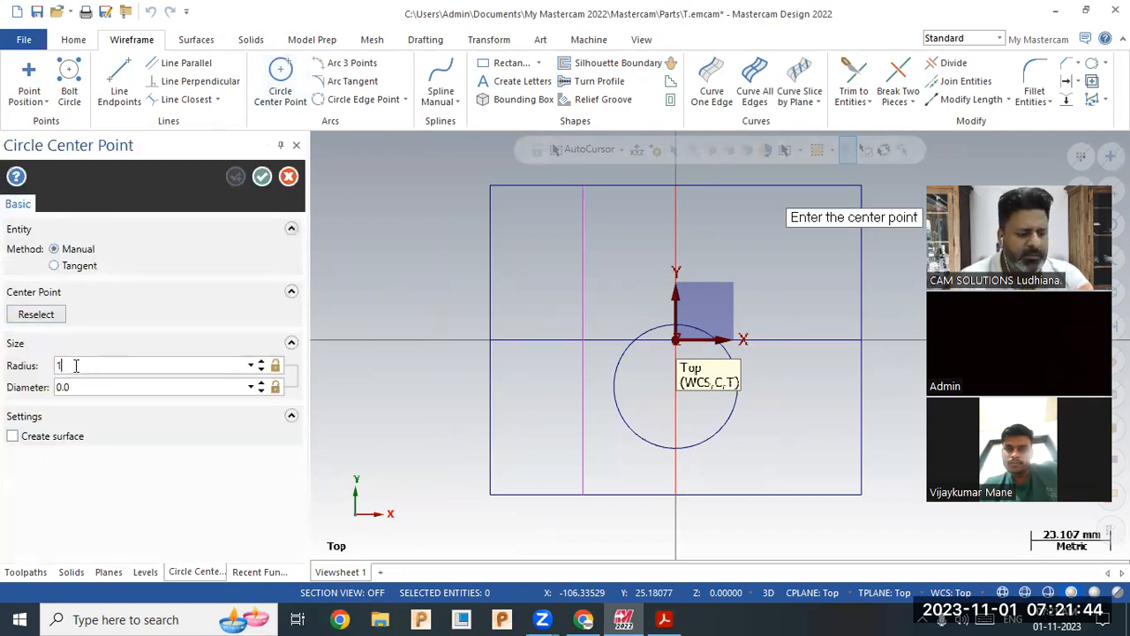
pyautogui.click(74, 366)
pyautogui.write('13.5')
pyautogui.press('Return')
pyautogui.click(584, 339)
pyautogui.click(265, 178)
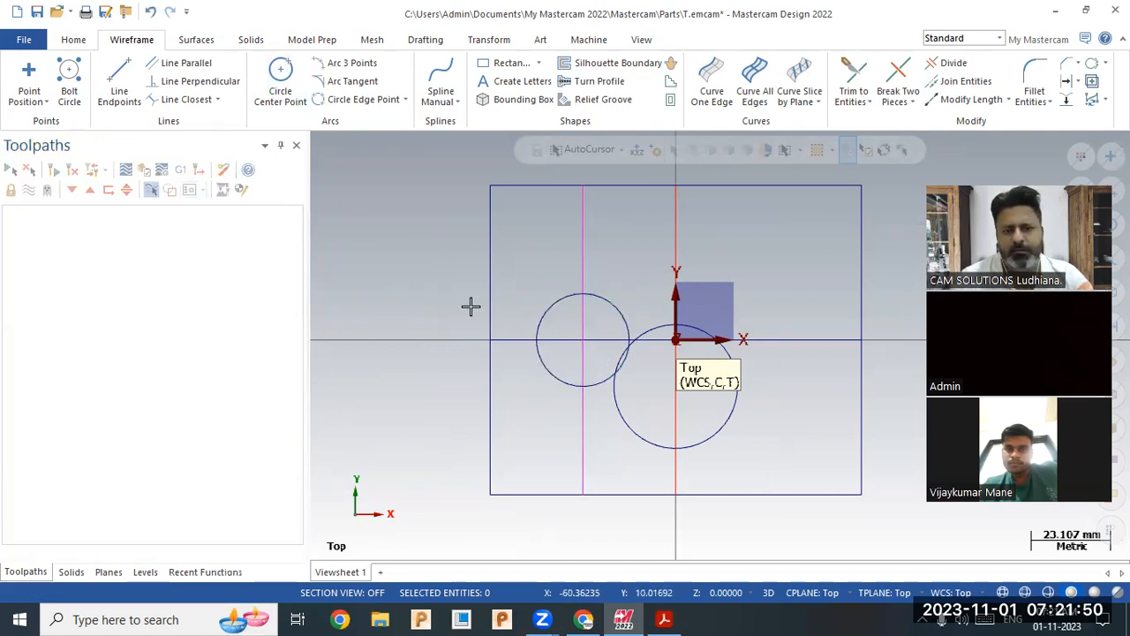
# Delete the vertical offset line through the left circle's centre.
pyautogui.click(578, 245)
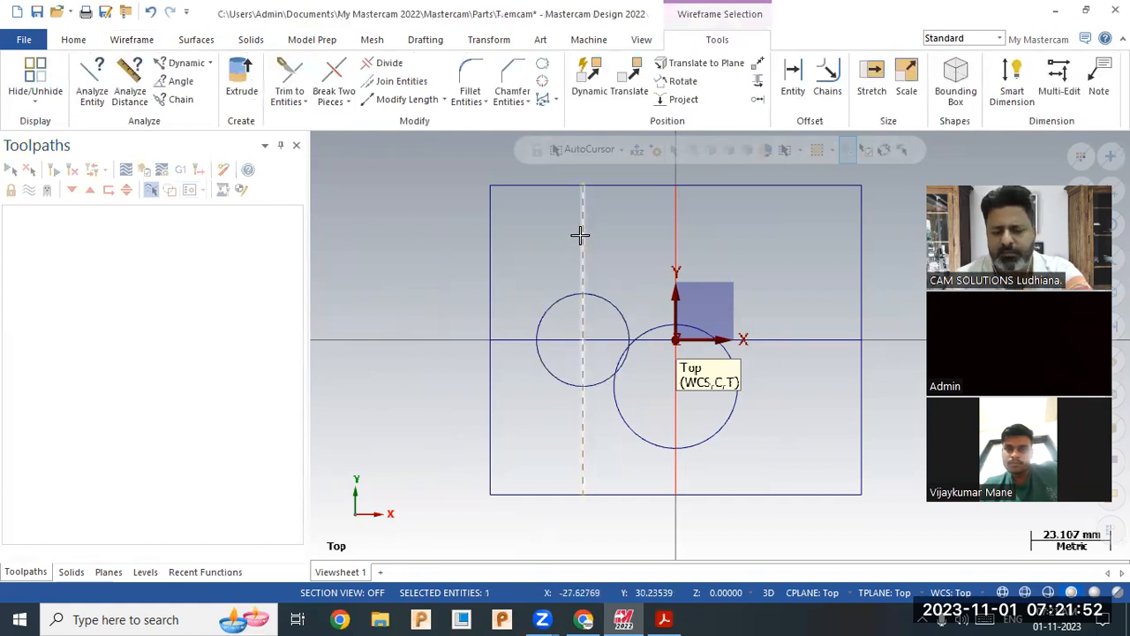
pyautogui.press('Delete')
pyautogui.scroll(1, 816, 429)
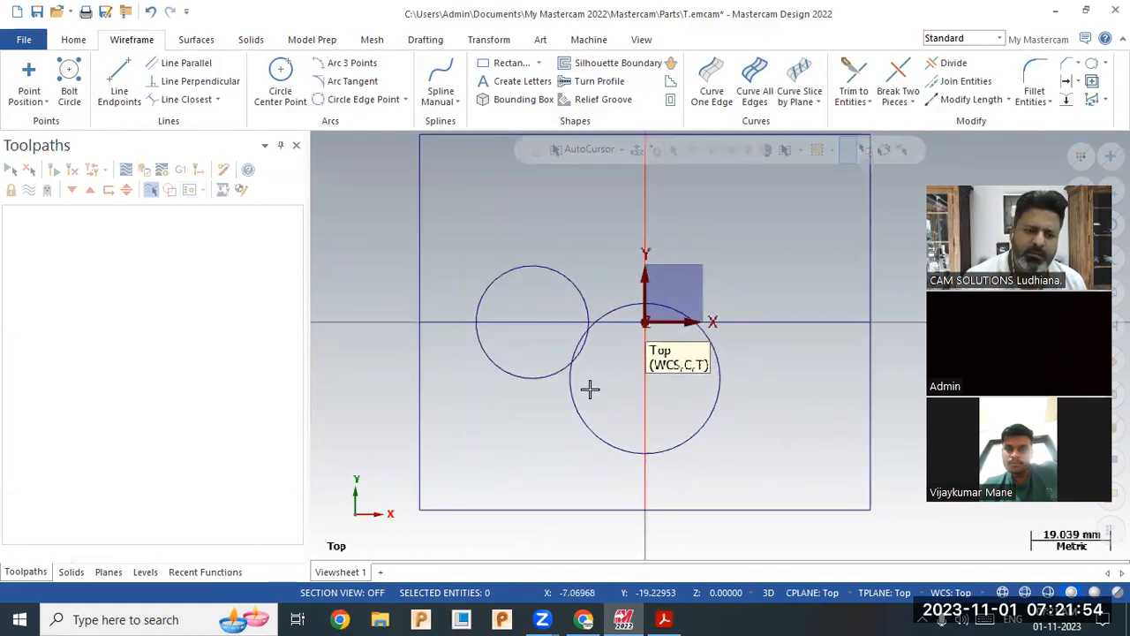
# Check the connecting radius in the PDF and draw a 22.5 mm arc tangent to both circles on their lower left side, using Arc two entities.
pyautogui.click(664, 618)
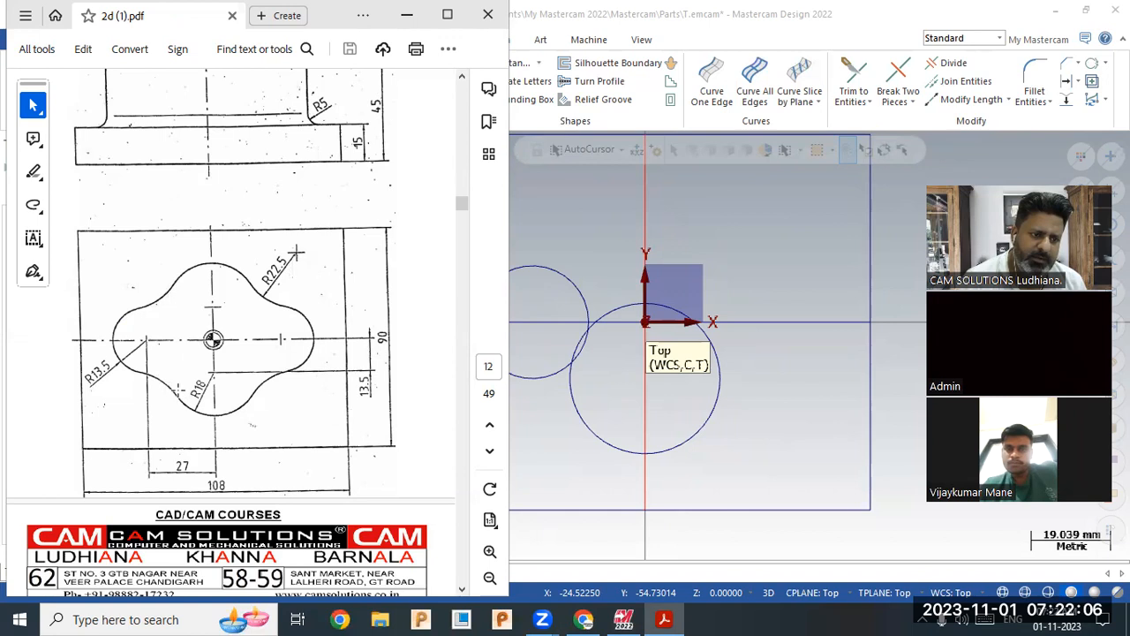
pyautogui.click(396, 25)
pyautogui.click(352, 83)
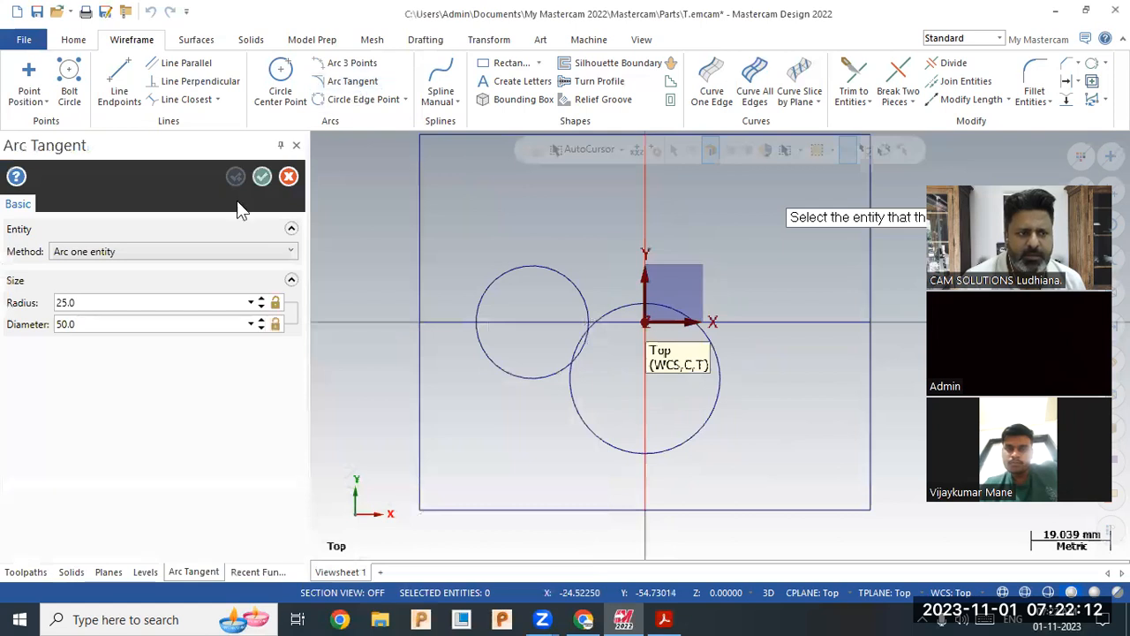
pyautogui.click(212, 252)
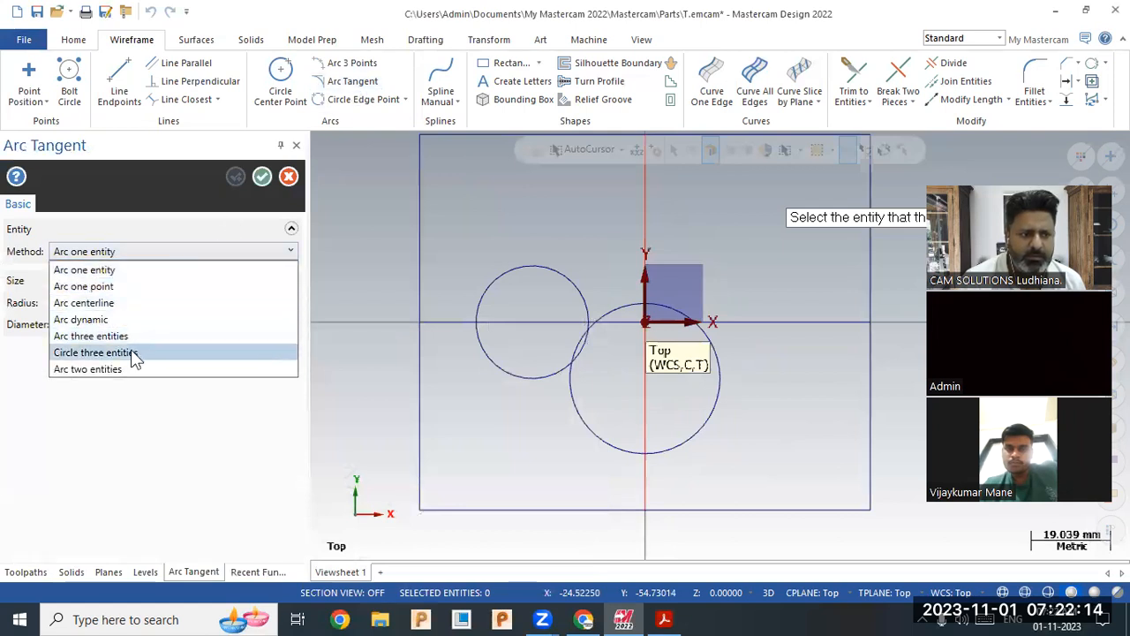
pyautogui.click(119, 369)
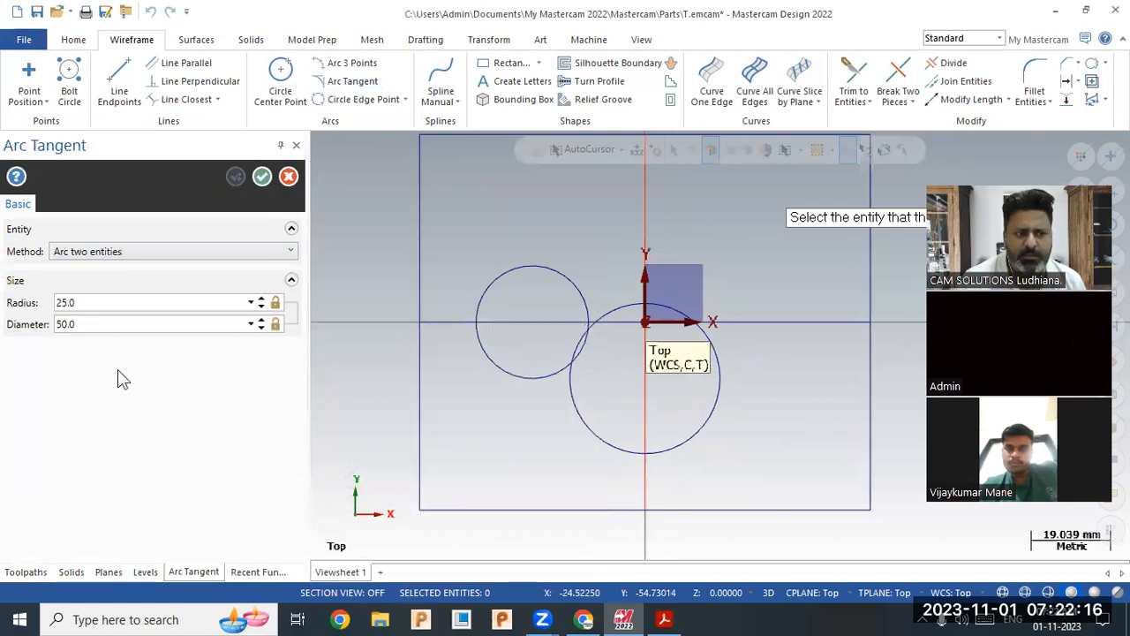
pyautogui.click(664, 618)
pyautogui.click(664, 619)
pyautogui.click(664, 619)
pyautogui.click(664, 619)
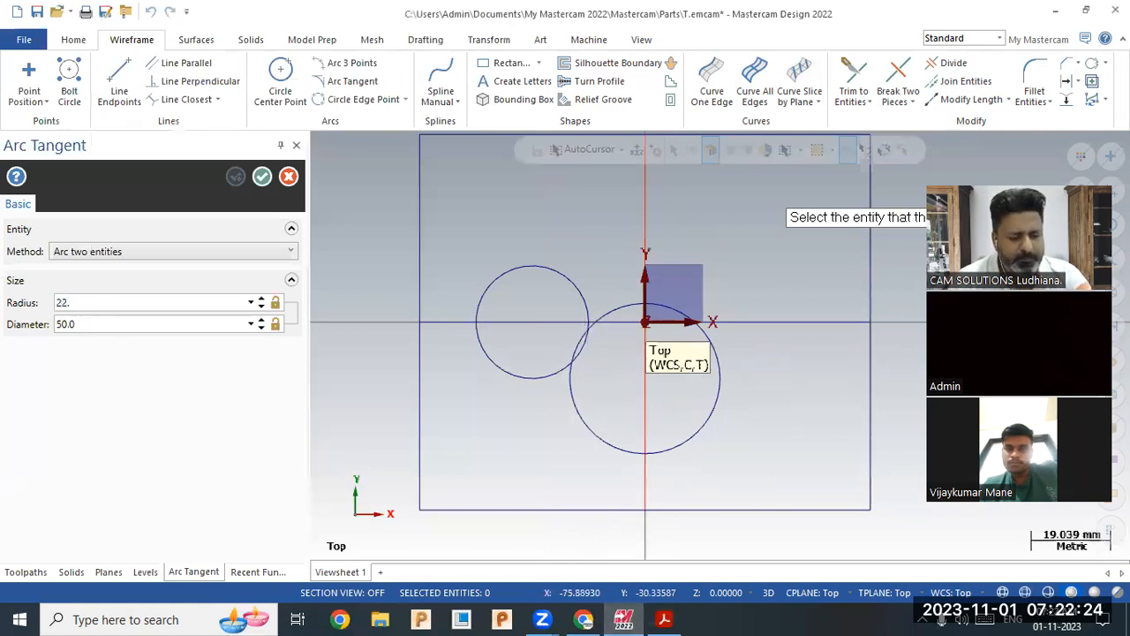
pyautogui.click(509, 374)
pyautogui.click(580, 414)
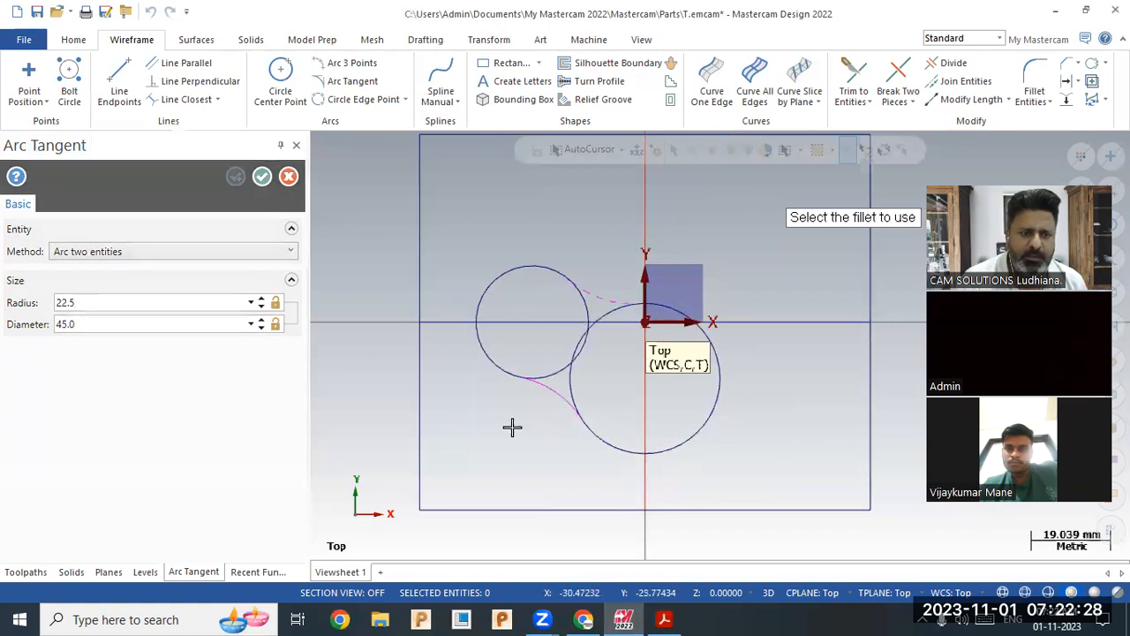
pyautogui.click(546, 389)
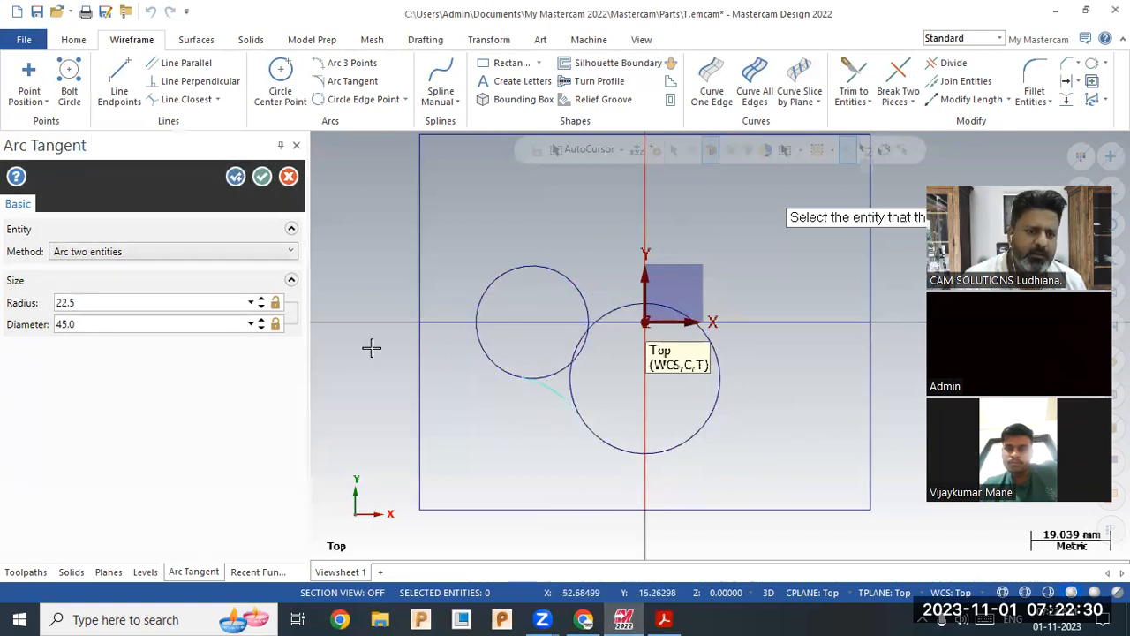
pyautogui.click(262, 176)
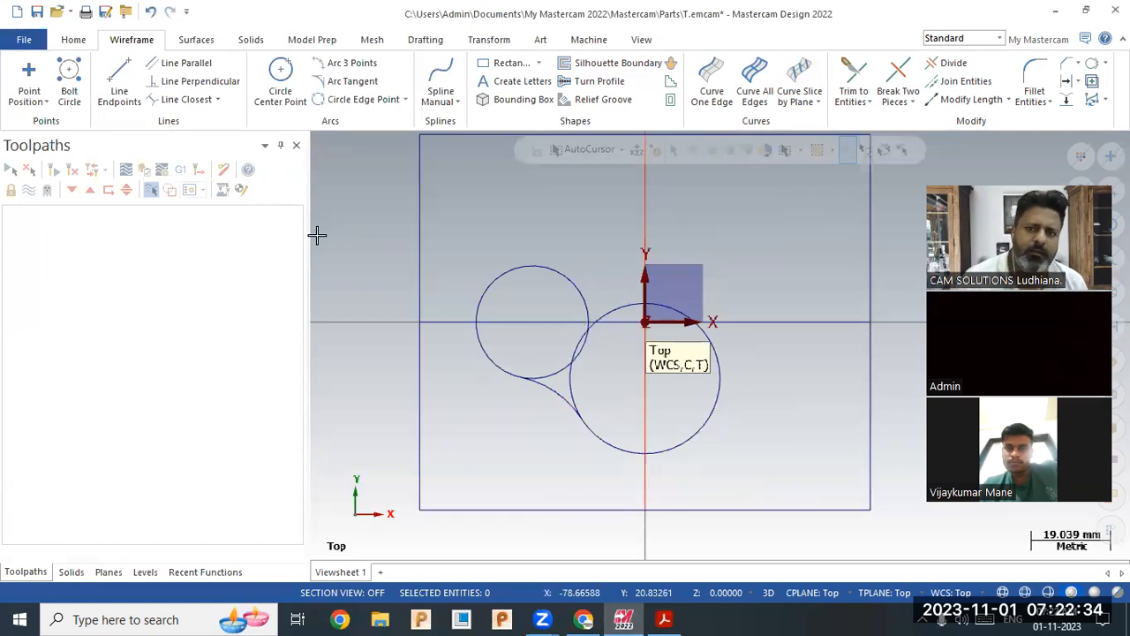
# Trim away the lower circle's arc above the horizontal centre line with Divide, undoing the mistaken cuts on both circles.
pyautogui.click(950, 63)
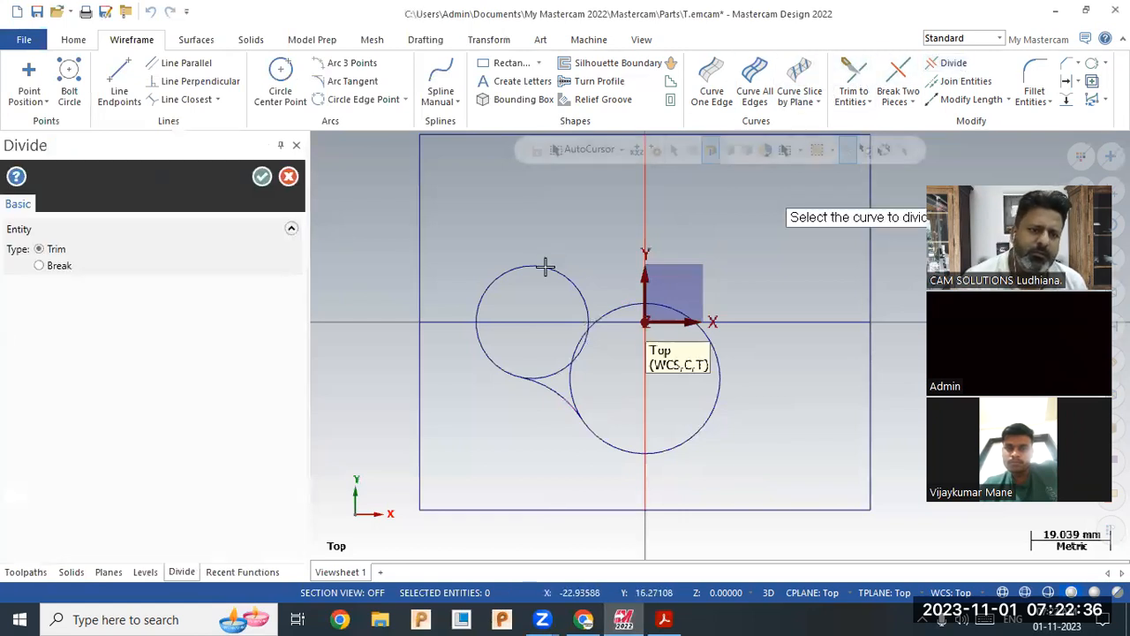
pyautogui.click(289, 176)
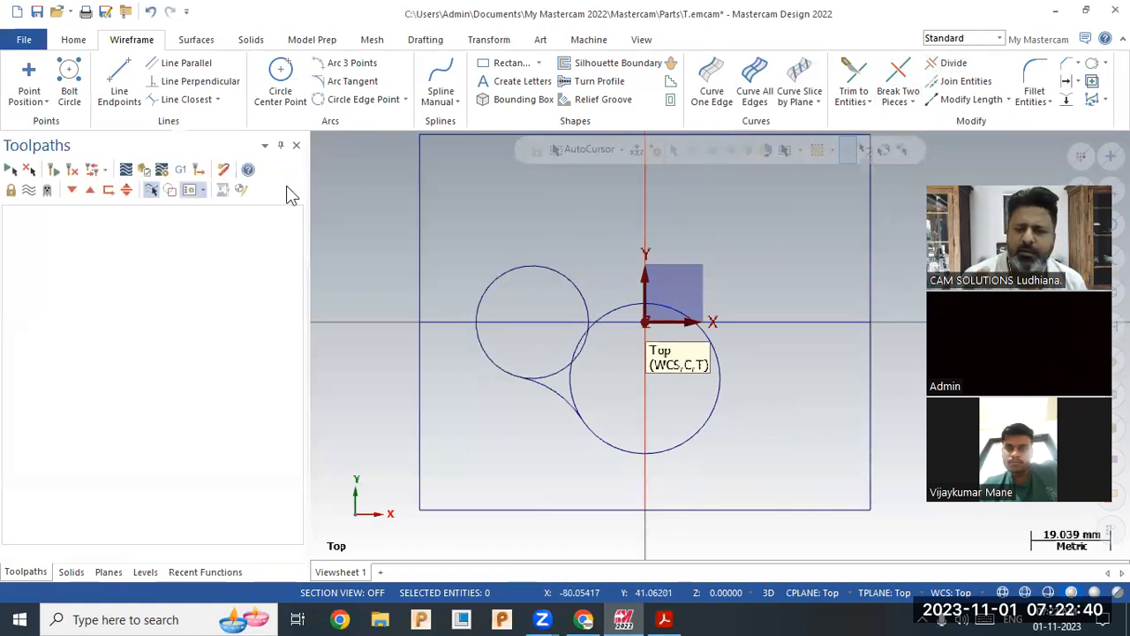
pyautogui.click(951, 64)
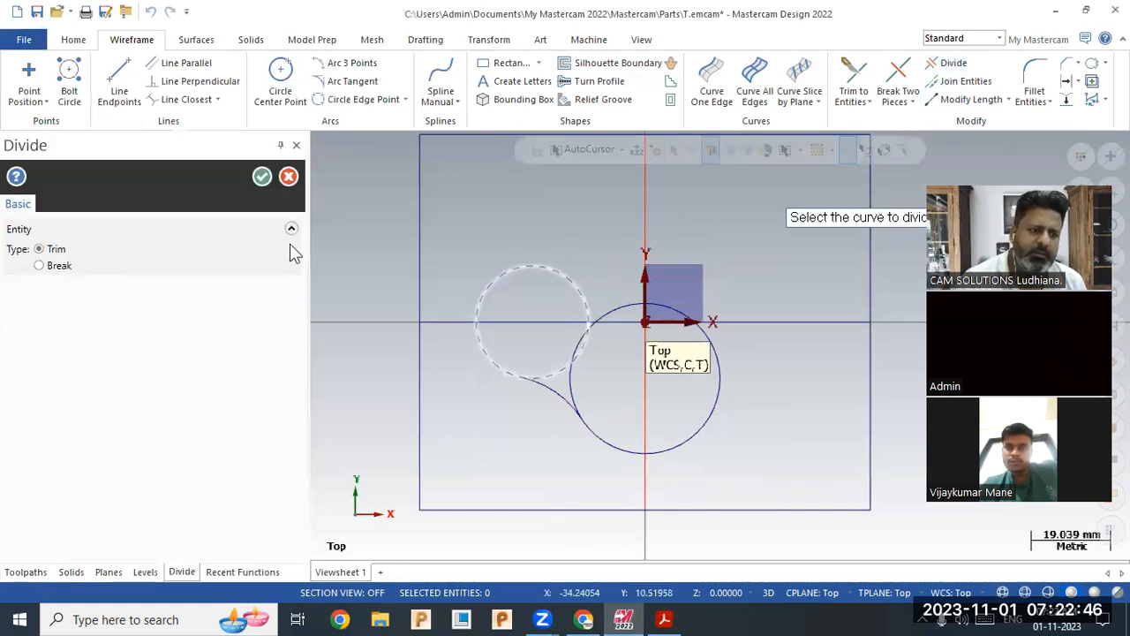
pyautogui.scroll(1, 583, 319)
pyautogui.scroll(2, 616, 325)
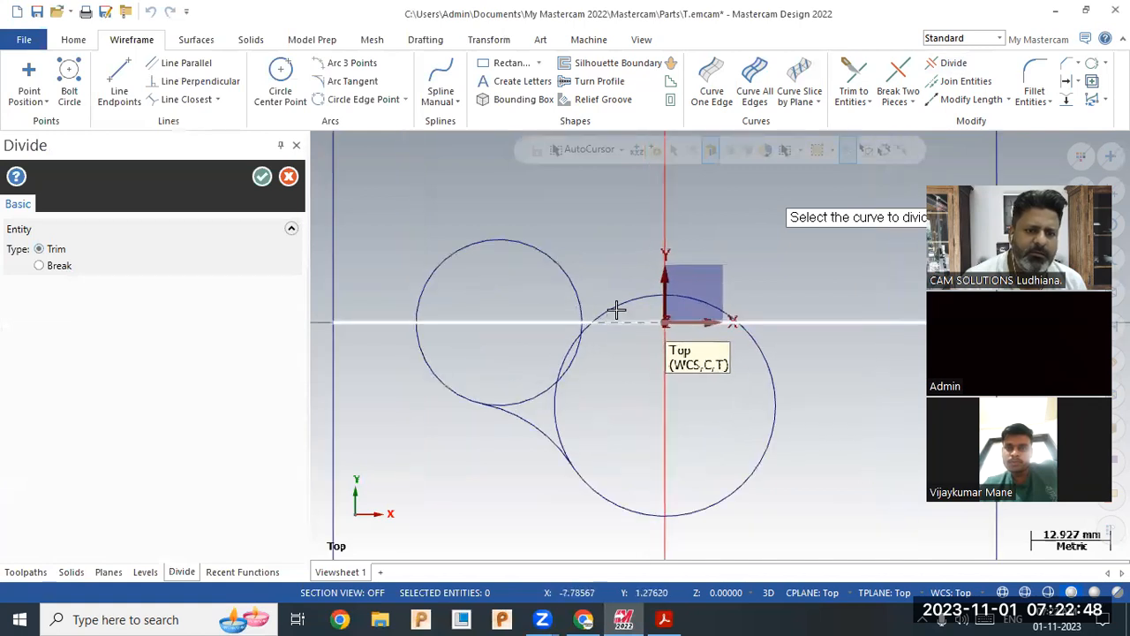
pyautogui.click(563, 259)
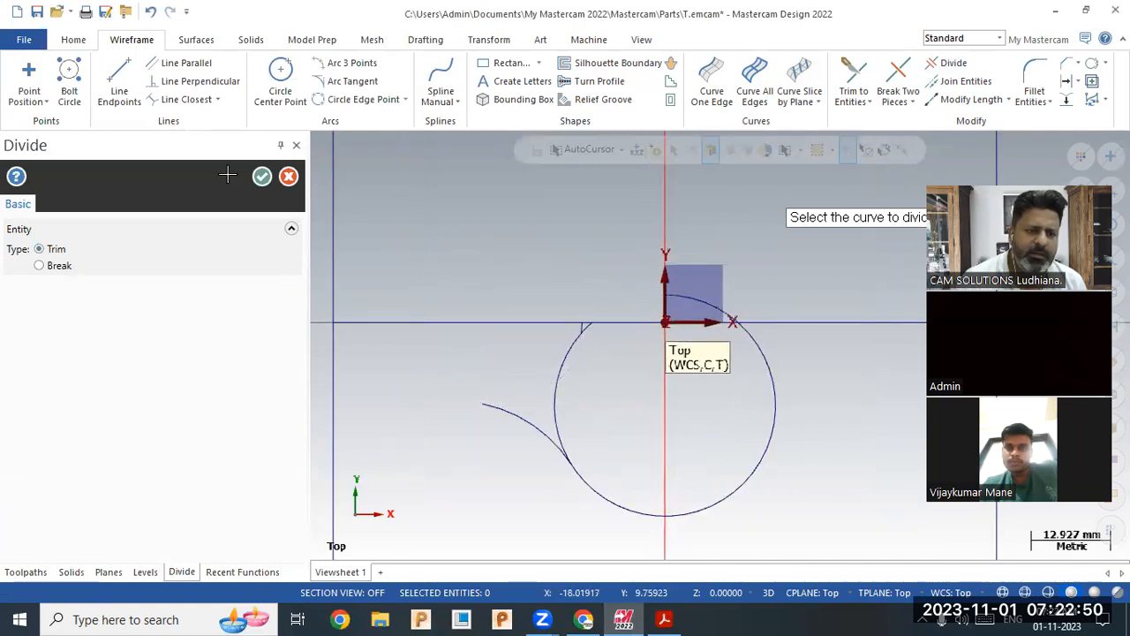
pyautogui.click(151, 12)
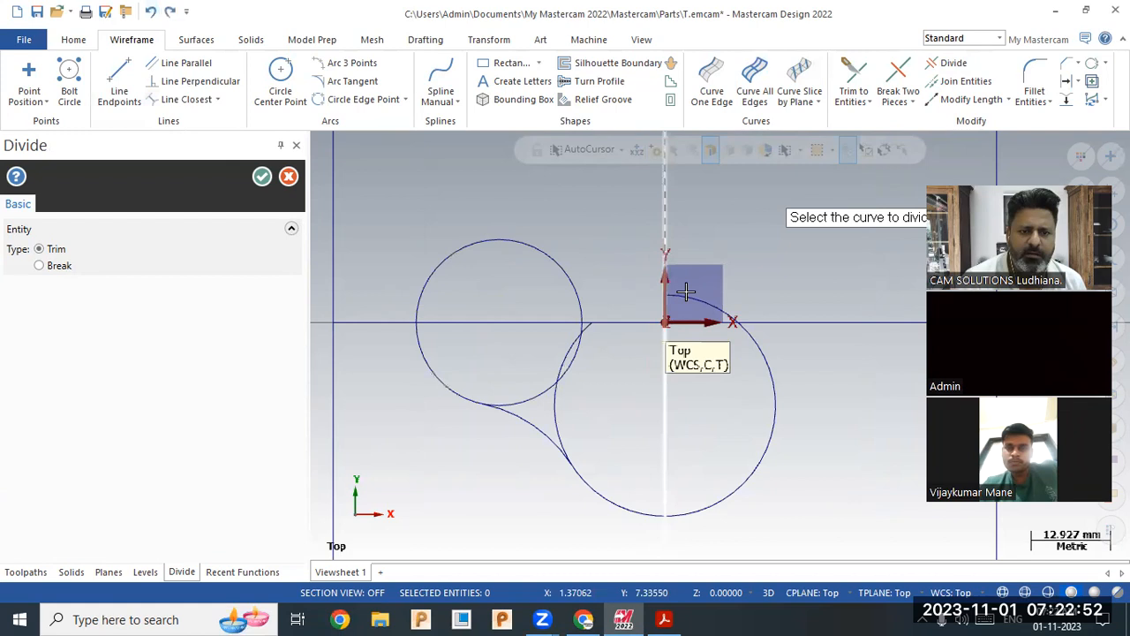
pyautogui.click(765, 351)
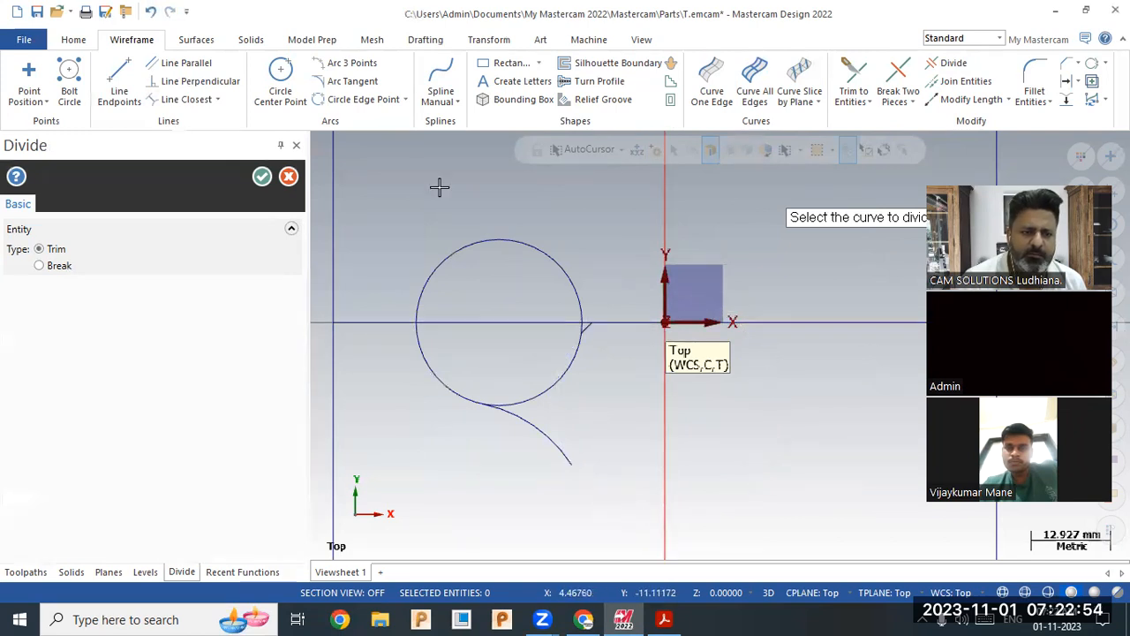
pyautogui.click(288, 179)
pyautogui.click(151, 12)
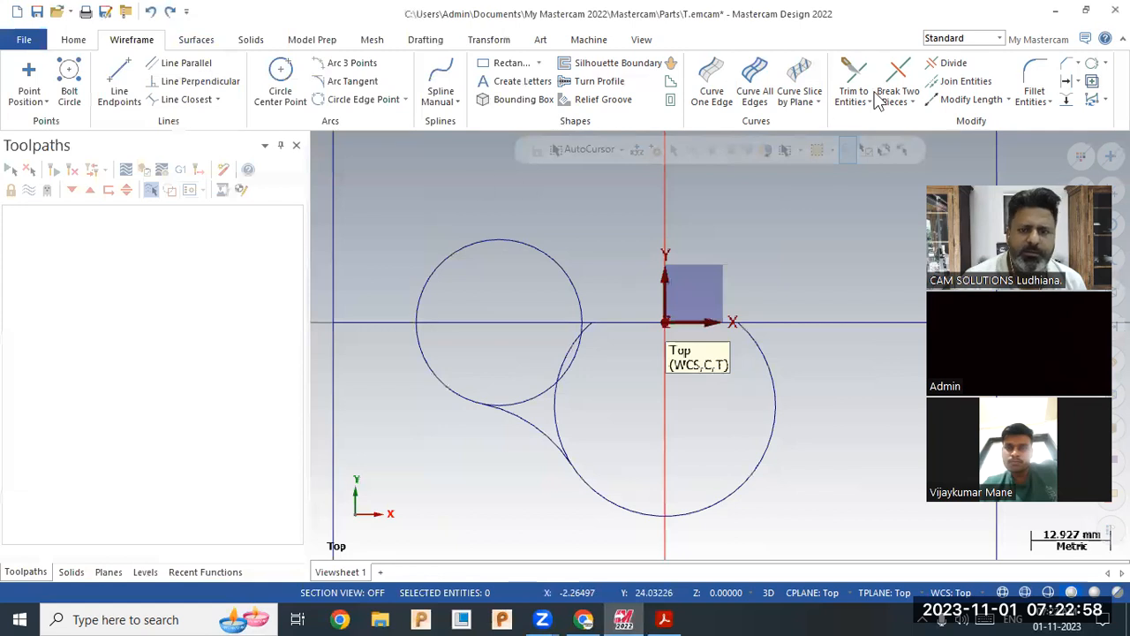
# Trim the inner arcs and everything outside the lower-left quadrant from both circles with Divide, keeping one quarter of the lobed profile.
pyautogui.click(953, 63)
pyautogui.scroll(3, 595, 361)
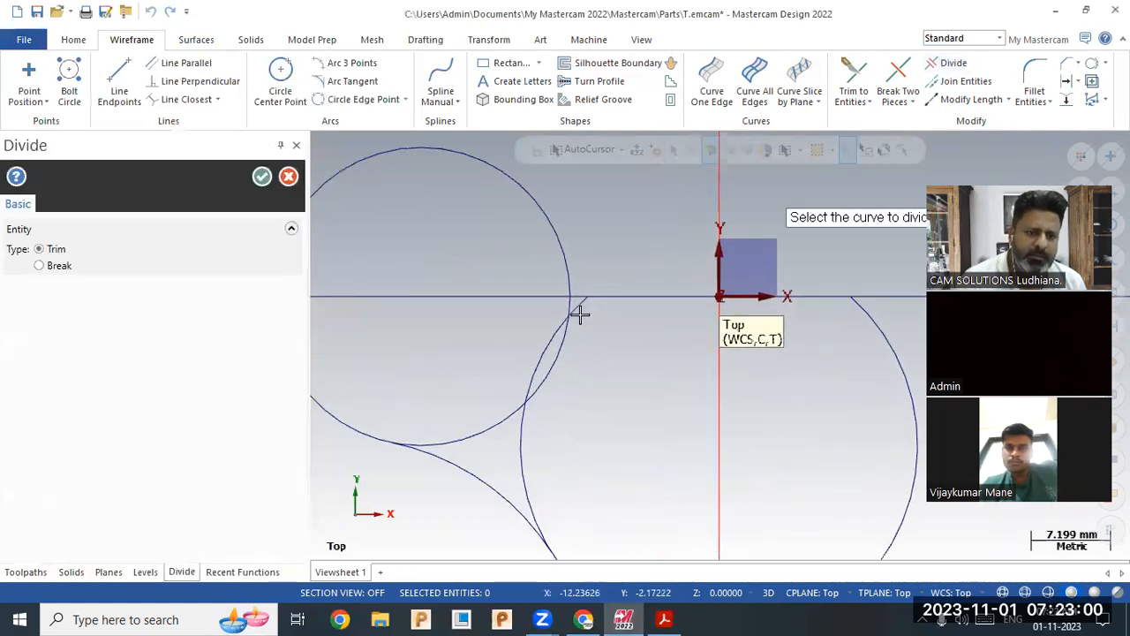
pyautogui.click(520, 427)
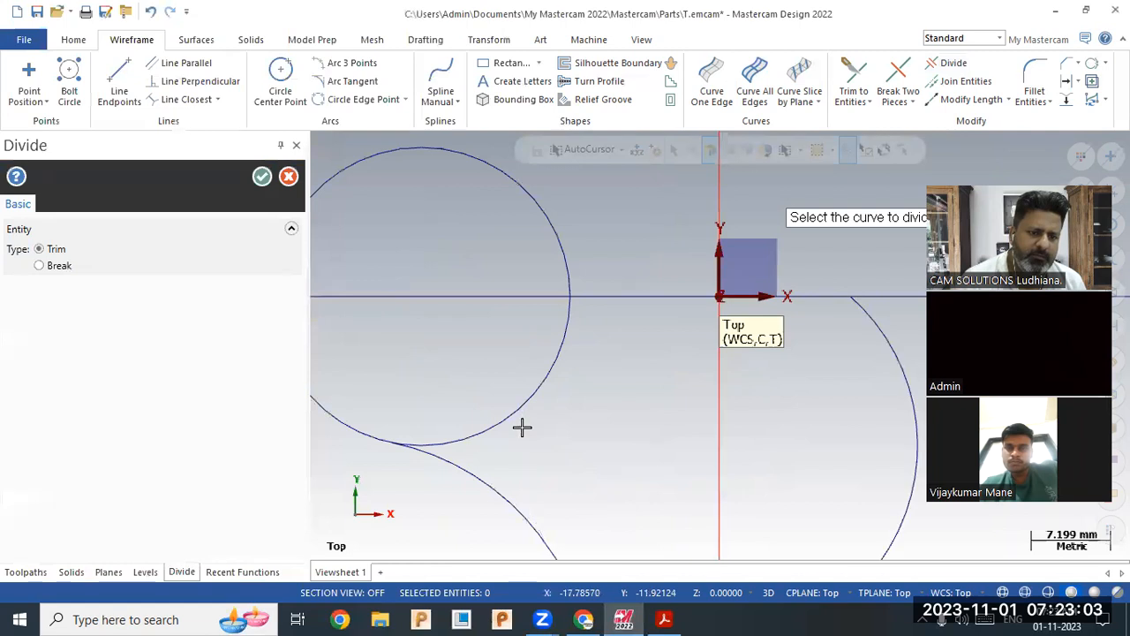
pyautogui.click(568, 265)
pyautogui.scroll(-3, 545, 222)
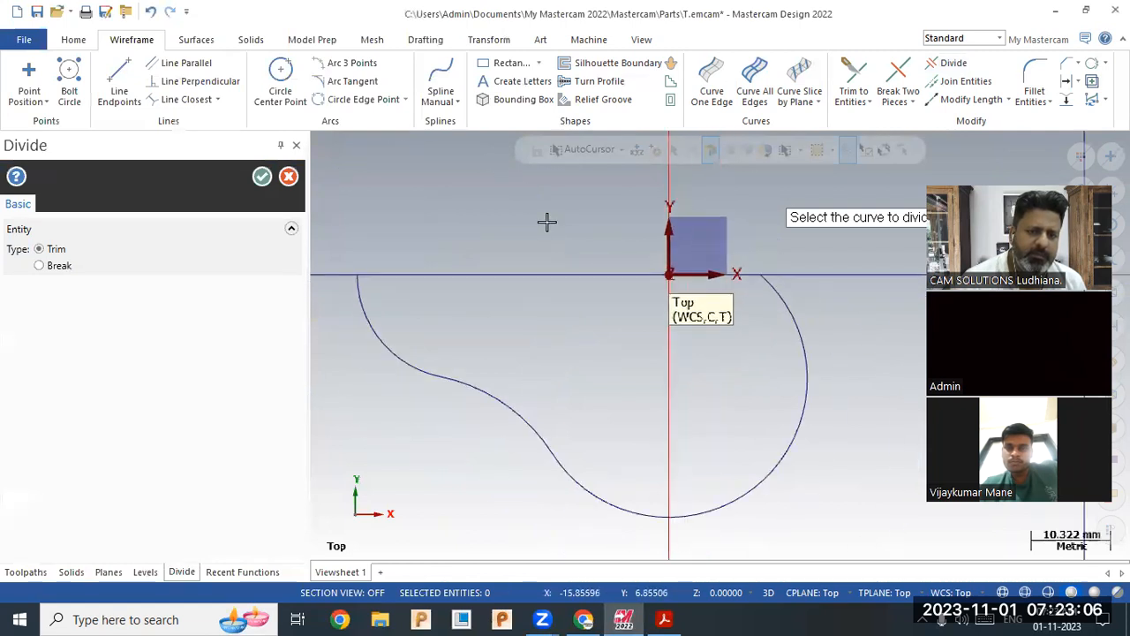
pyautogui.click(752, 316)
pyautogui.scroll(-1, 750, 325)
pyautogui.scroll(-2, 524, 409)
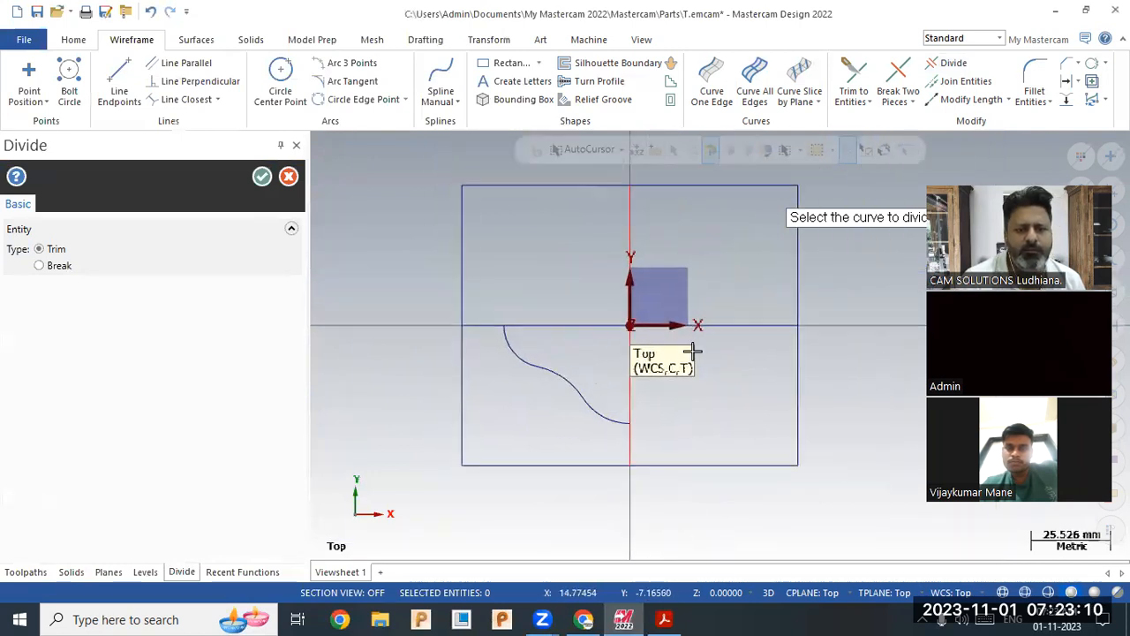
pyautogui.click(262, 178)
# Mirror a copy of the three quarter-profile arcs about both the X and Y axes to complete the closed lobed outline.
pyautogui.scroll(1, 657, 457)
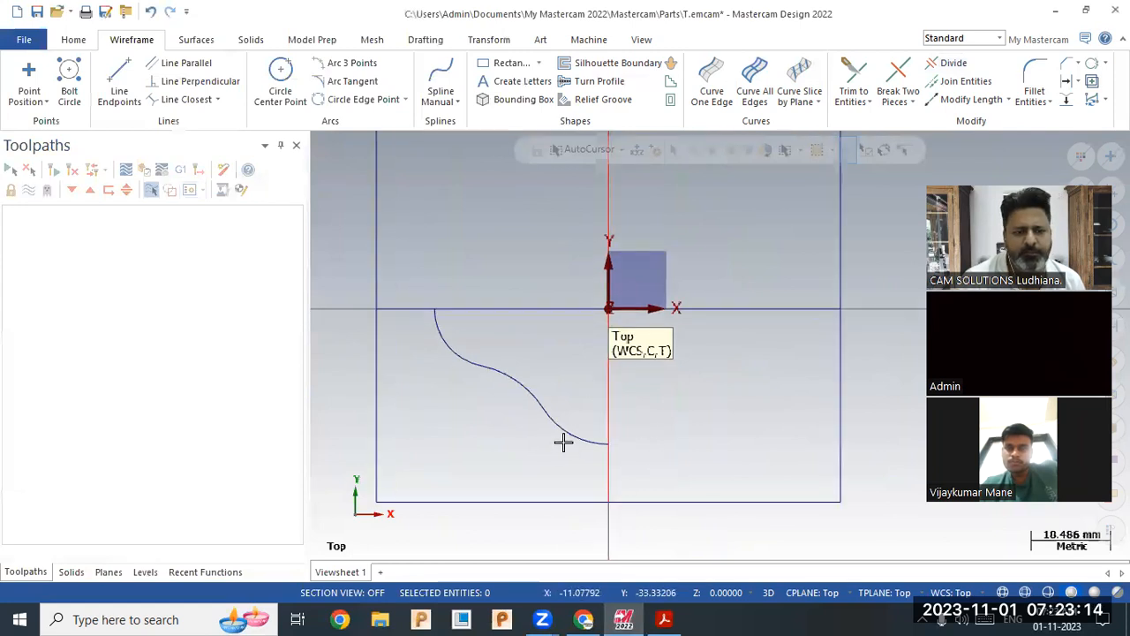
pyautogui.click(664, 619)
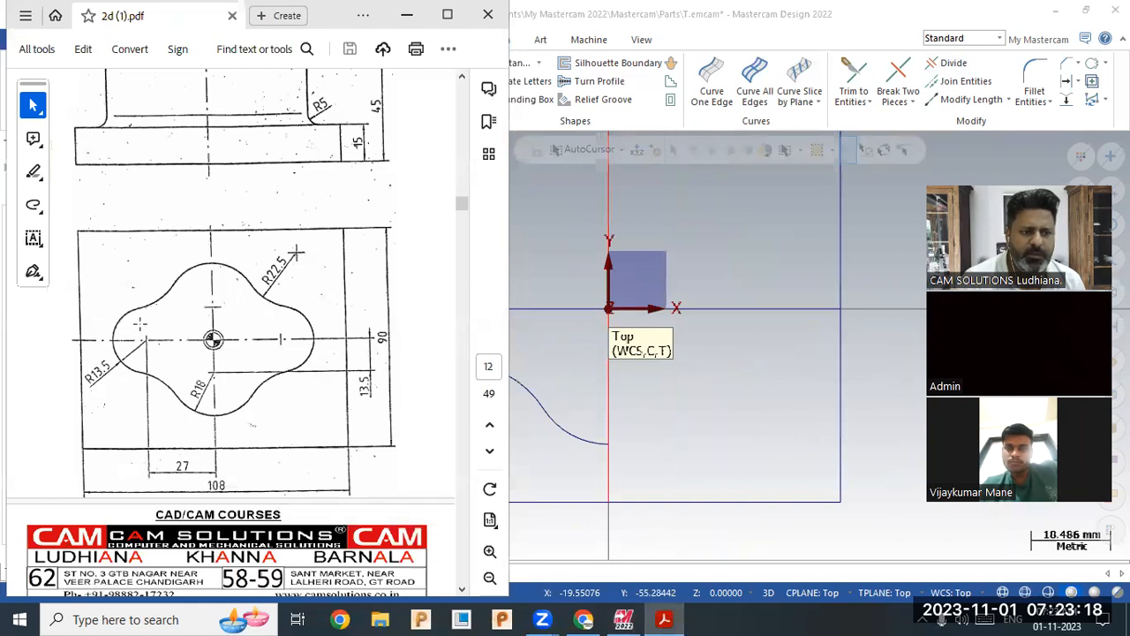
pyautogui.click(407, 15)
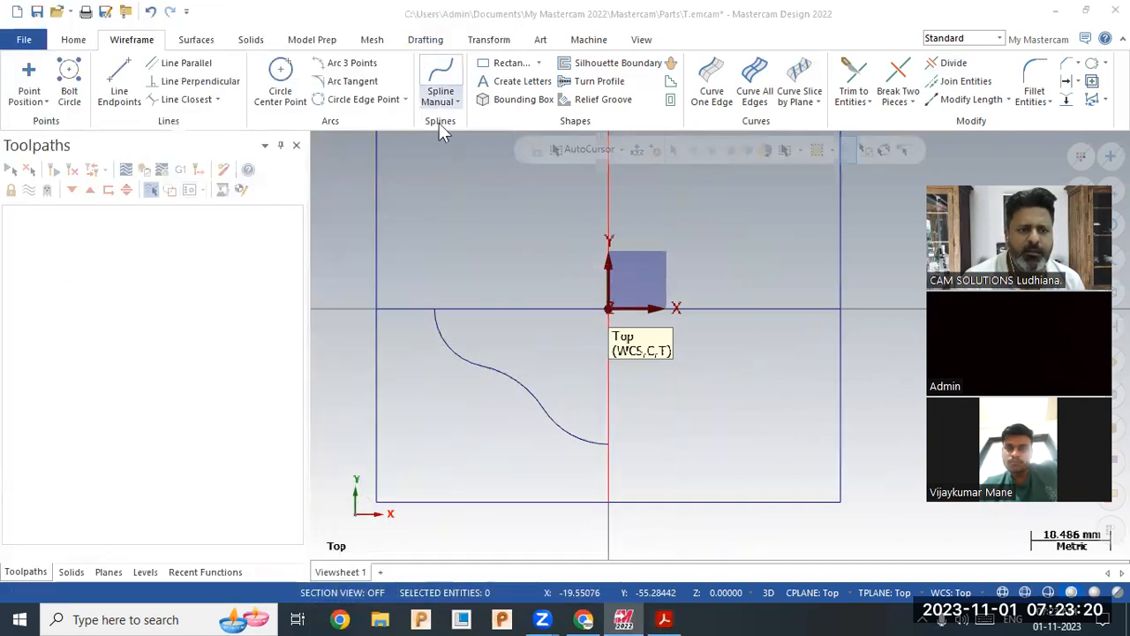
pyautogui.click(488, 42)
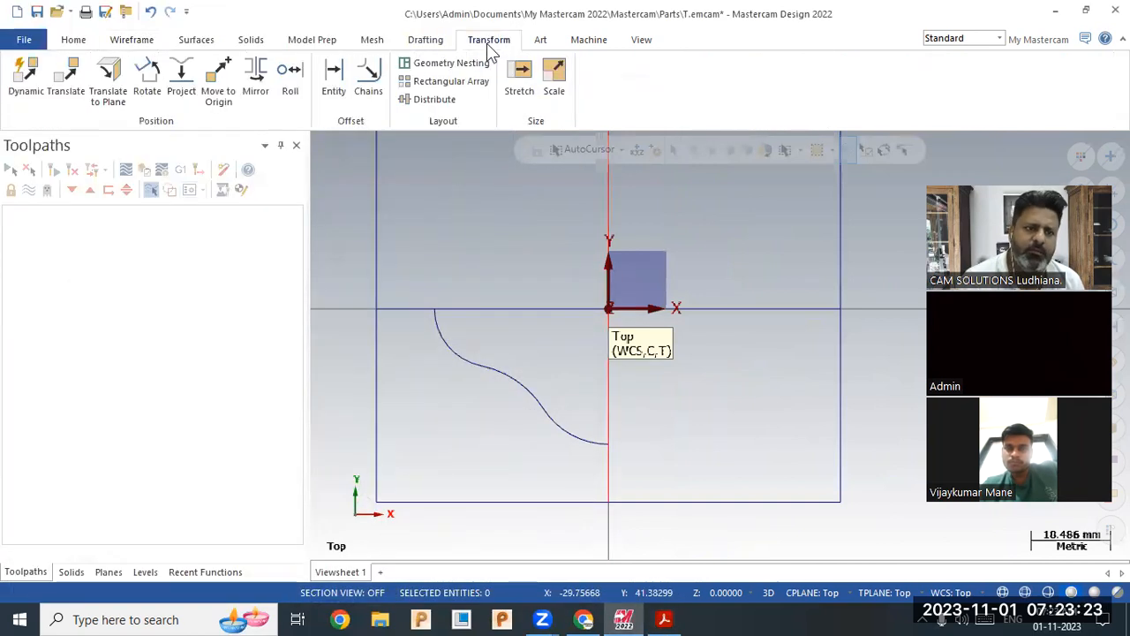
pyautogui.click(253, 92)
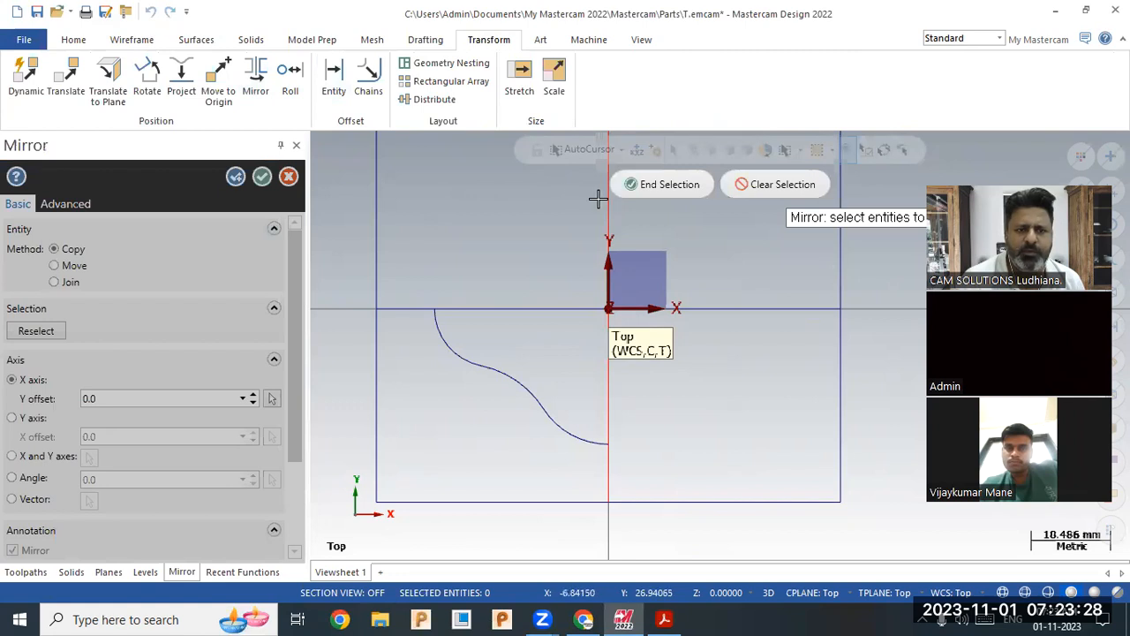
pyautogui.moveTo(850, 220); pyautogui.dragTo(441, 223)
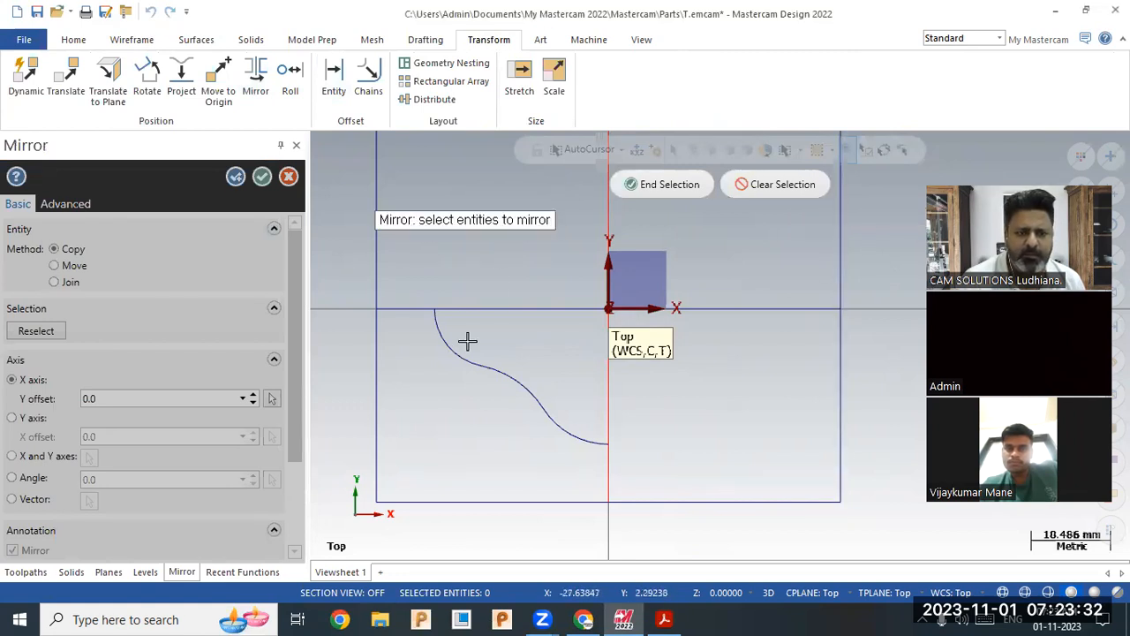
pyautogui.click(502, 379)
pyautogui.click(556, 429)
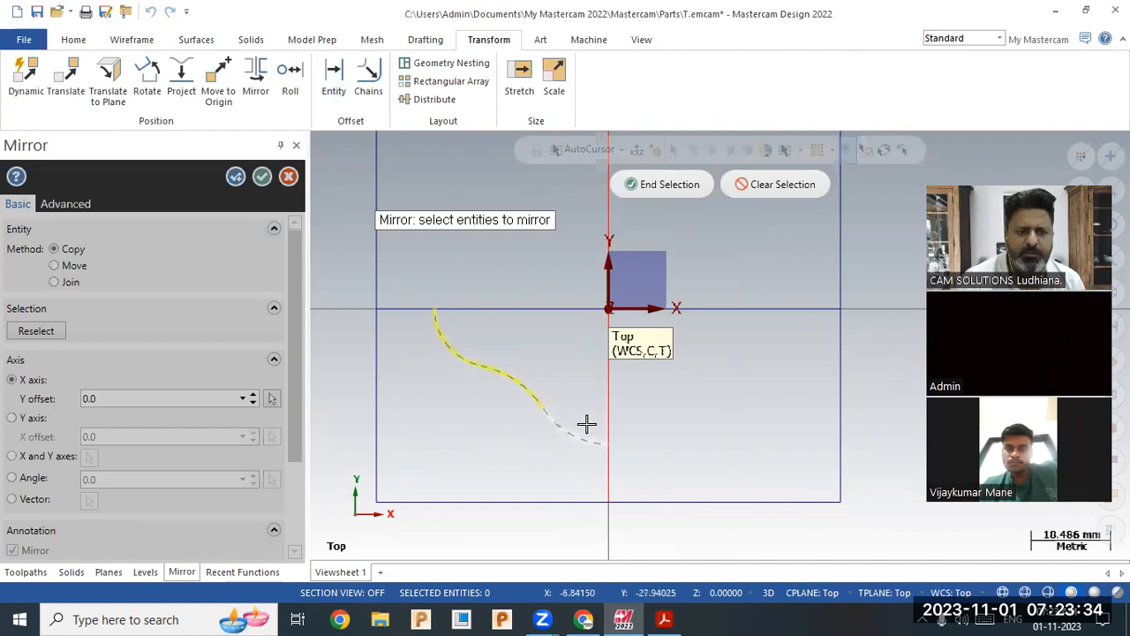
pyautogui.click(675, 185)
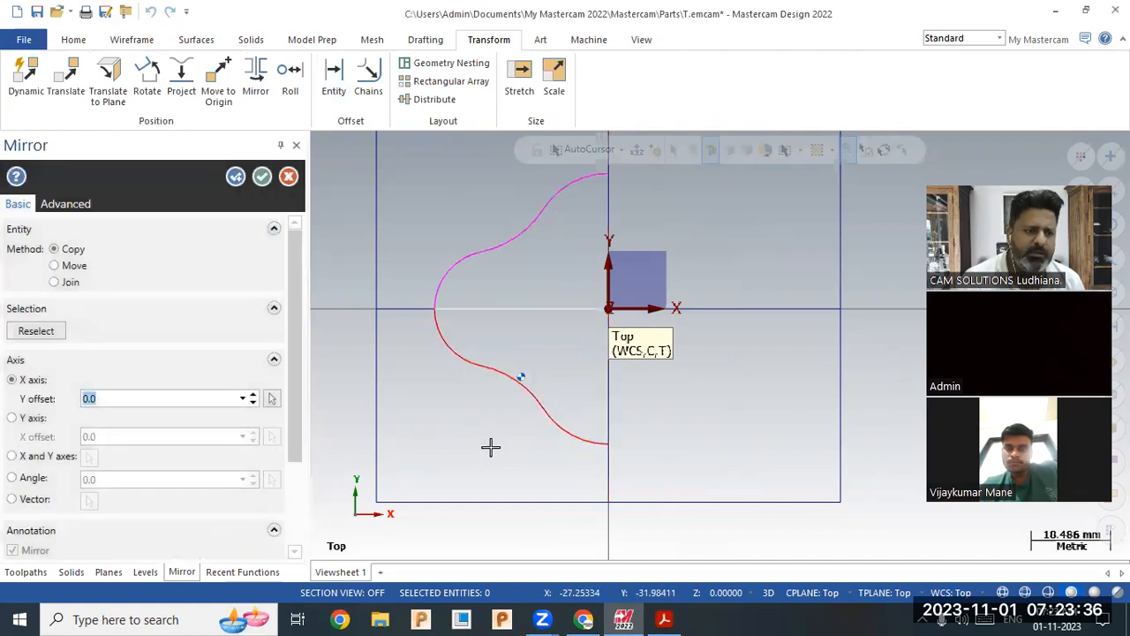
pyautogui.scroll(-3, 489, 446)
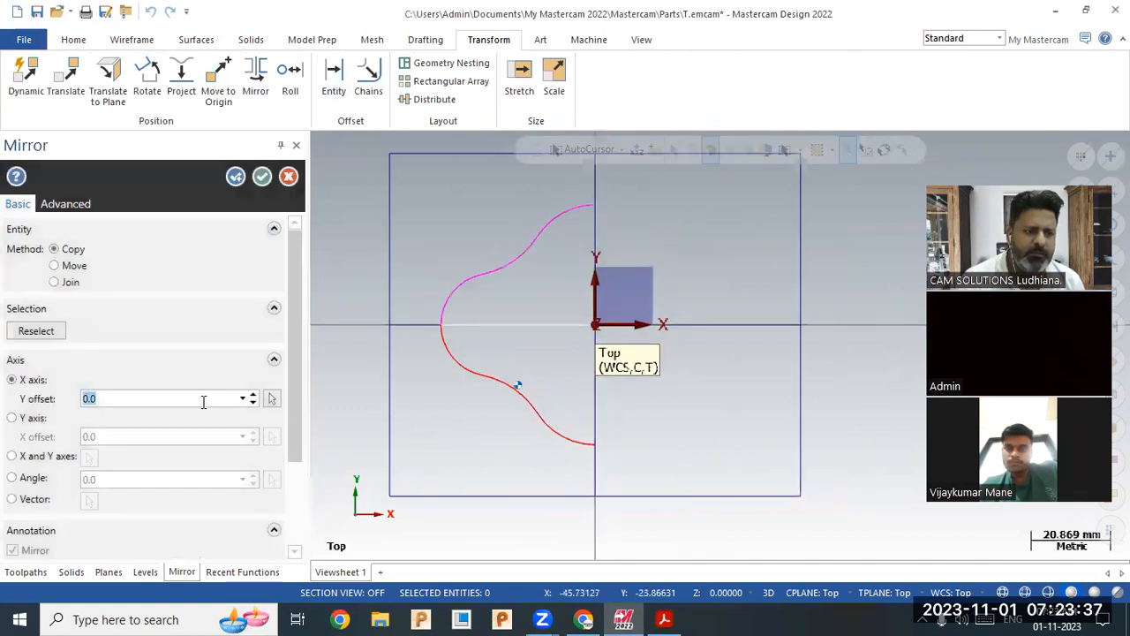
pyautogui.click(31, 420)
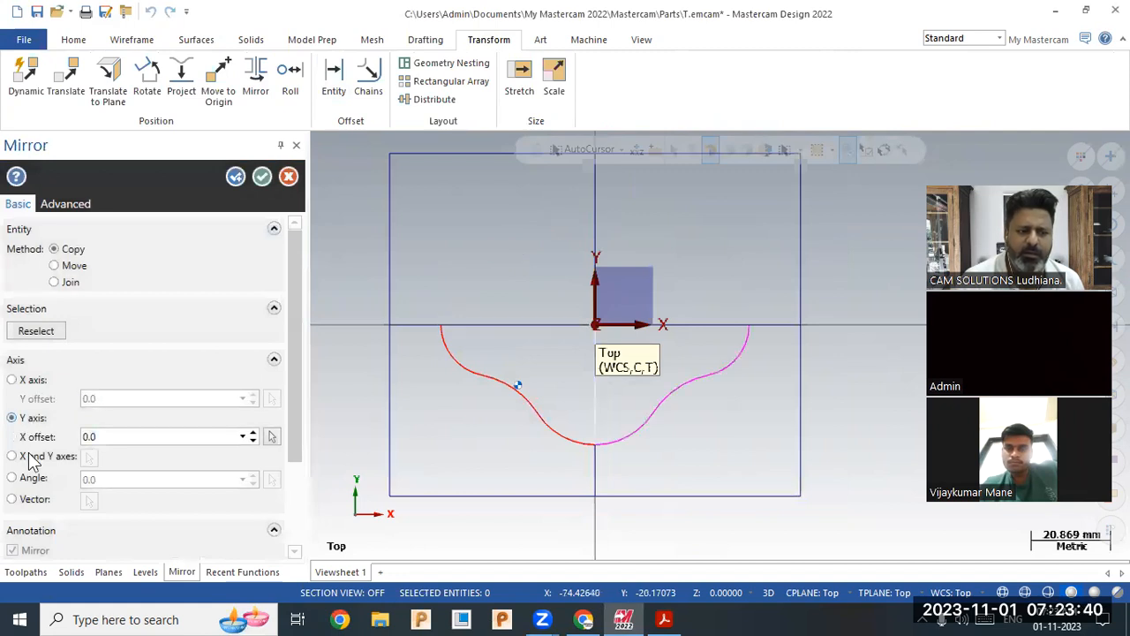
pyautogui.click(13, 456)
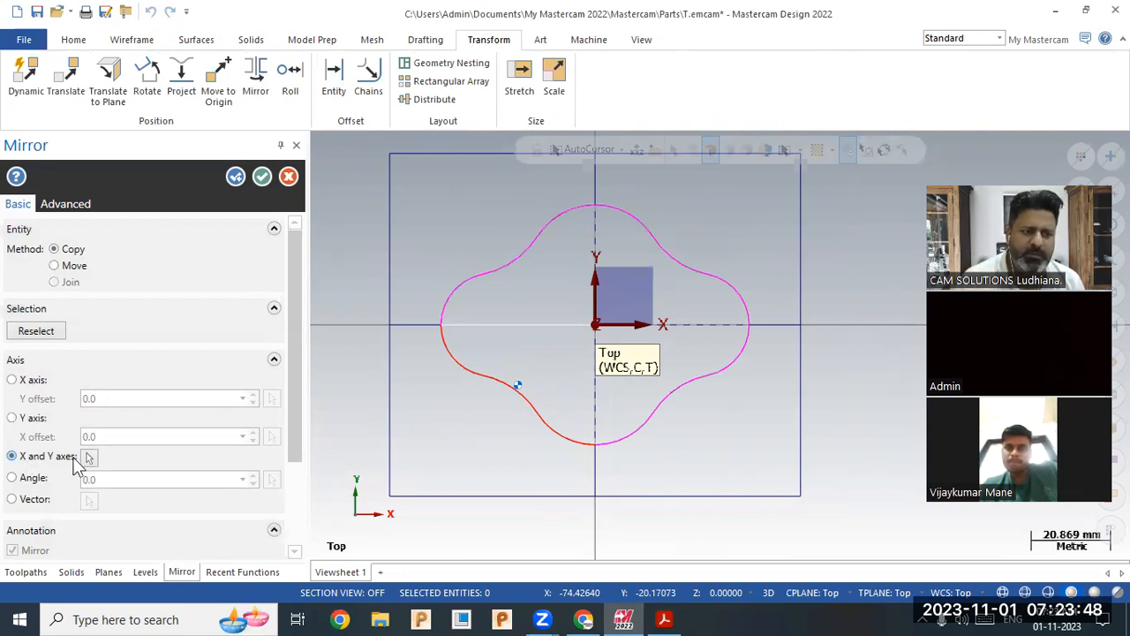
pyautogui.click(261, 177)
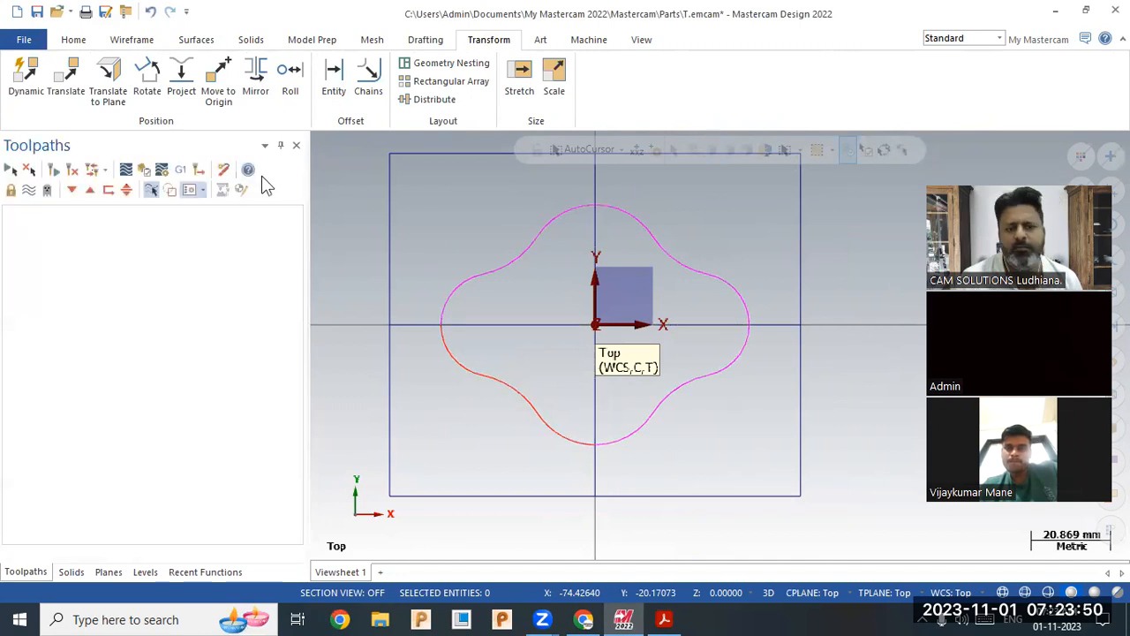
# Clear the transform colours from the lobed outline and switch to the isometric view.
pyautogui.scroll(-3, 450, 321)
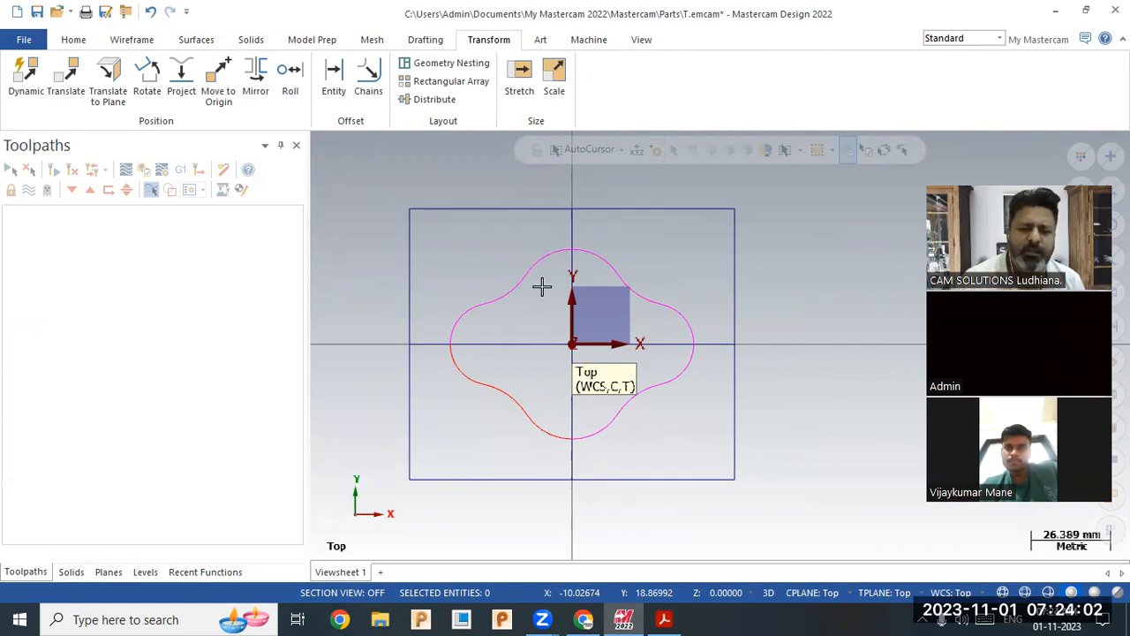
pyautogui.rightClick(785, 255)
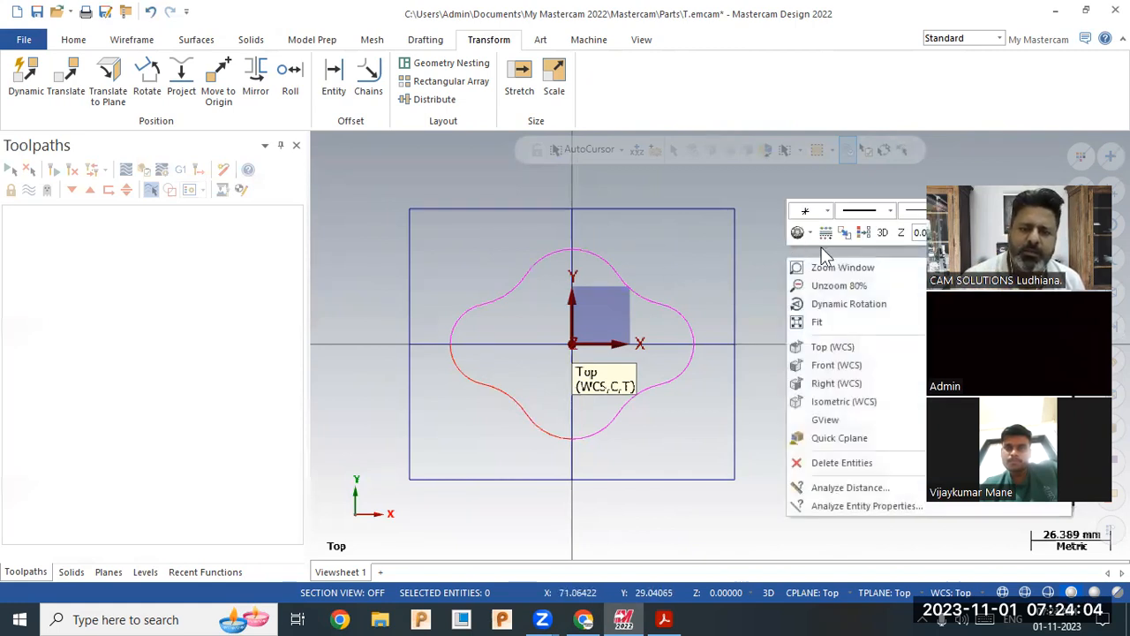
pyautogui.click(865, 234)
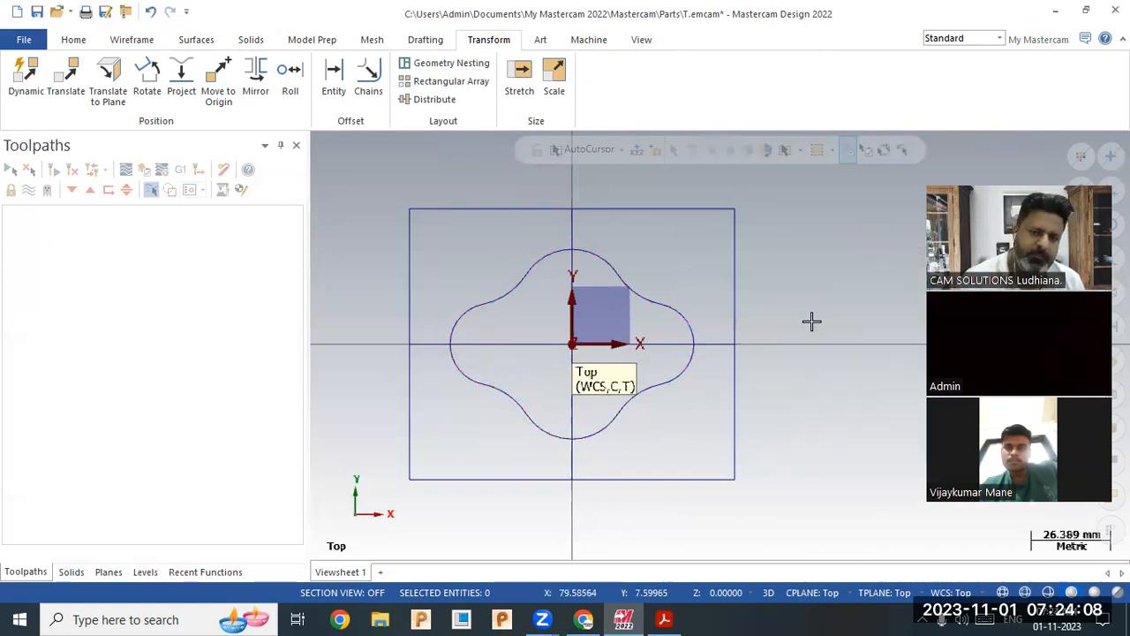
pyautogui.rightClick(777, 262)
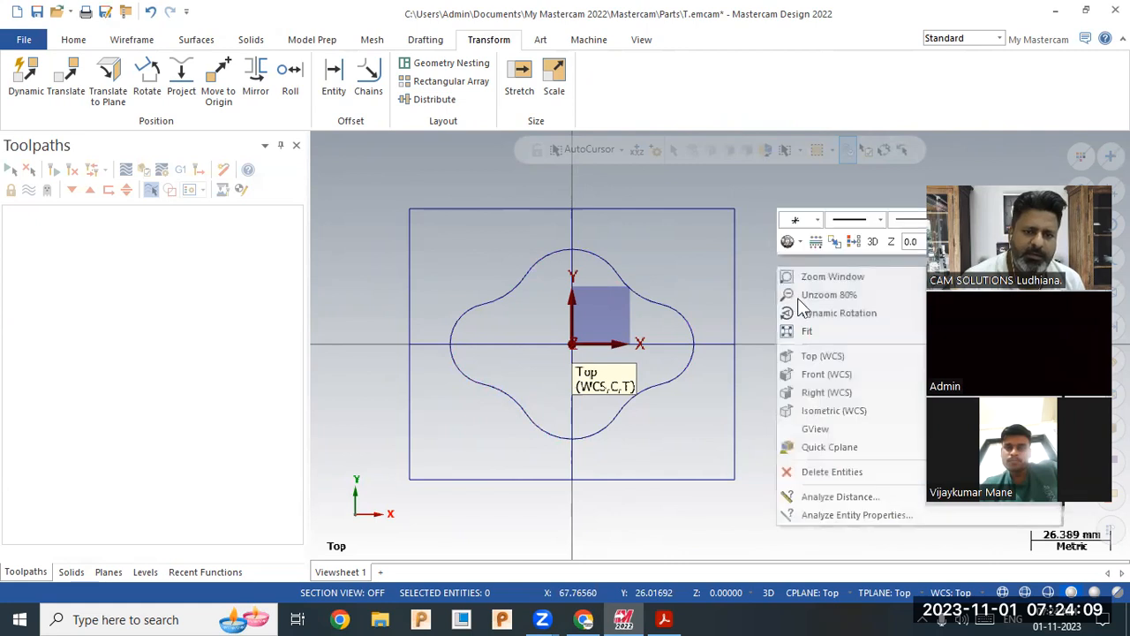
pyautogui.click(821, 411)
pyautogui.scroll(-2, 406, 327)
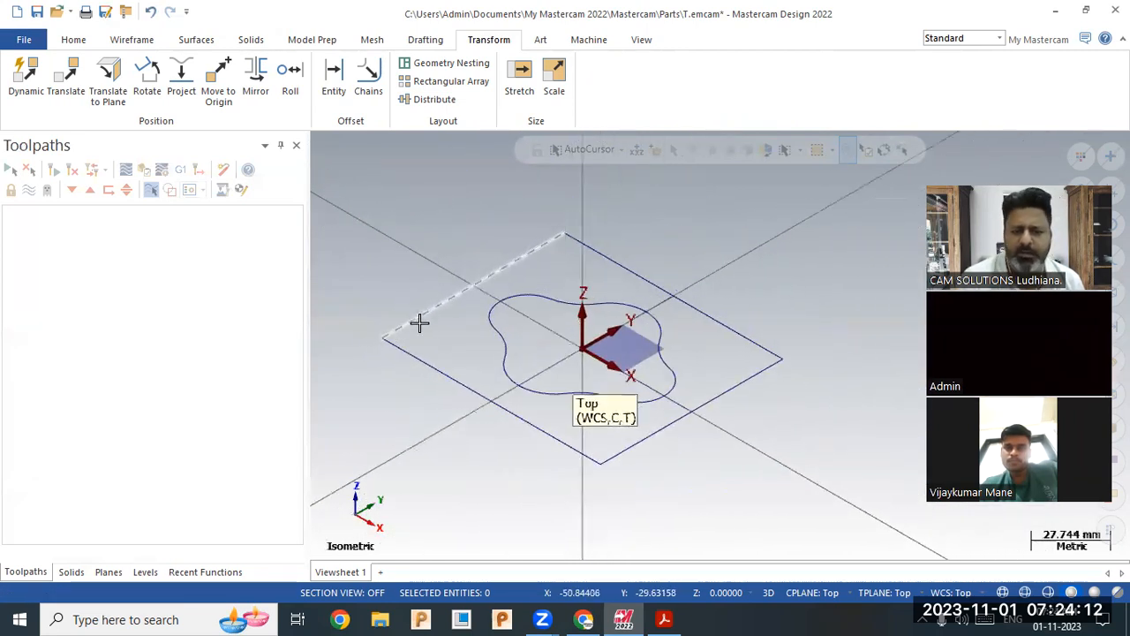
# Check the base thickness and overall height in the side view of the PDF drawing.
pyautogui.click(664, 619)
pyautogui.scroll(3, 244, 358)
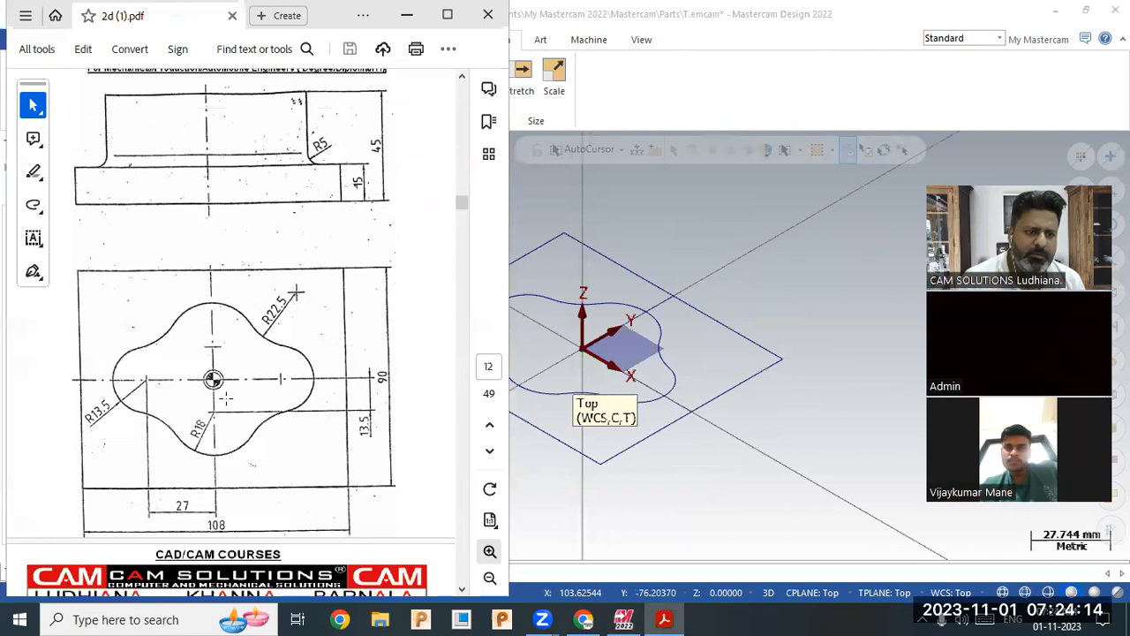
pyautogui.scroll(-1, 245, 358)
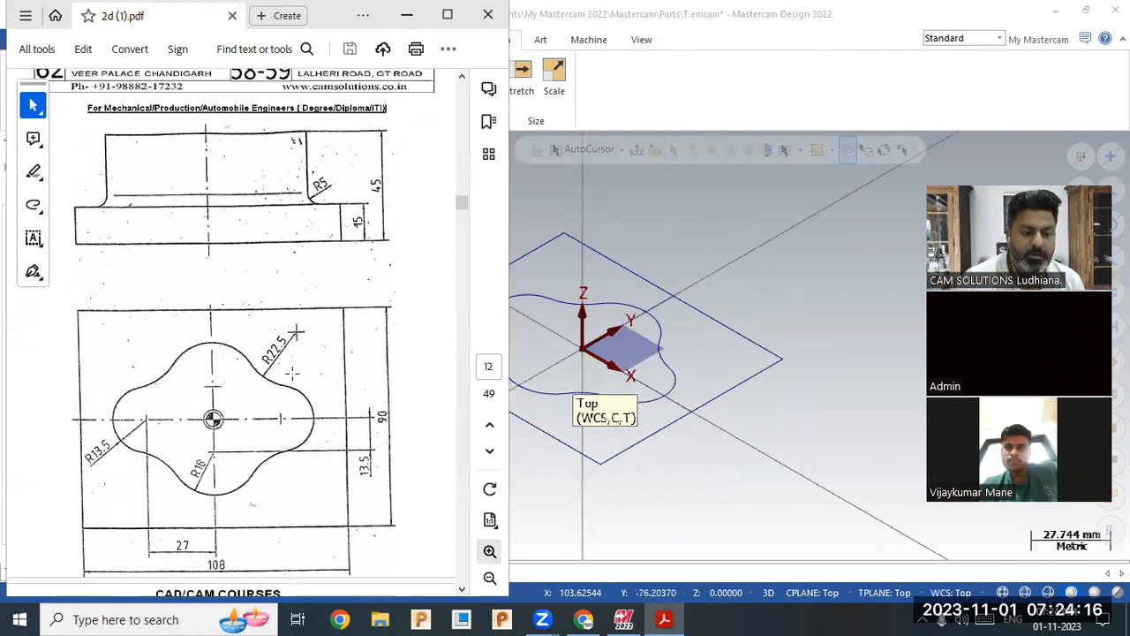
pyautogui.scroll(-2, 822, 456)
pyautogui.scroll(-1, 581, 452)
pyautogui.scroll(2, 581, 452)
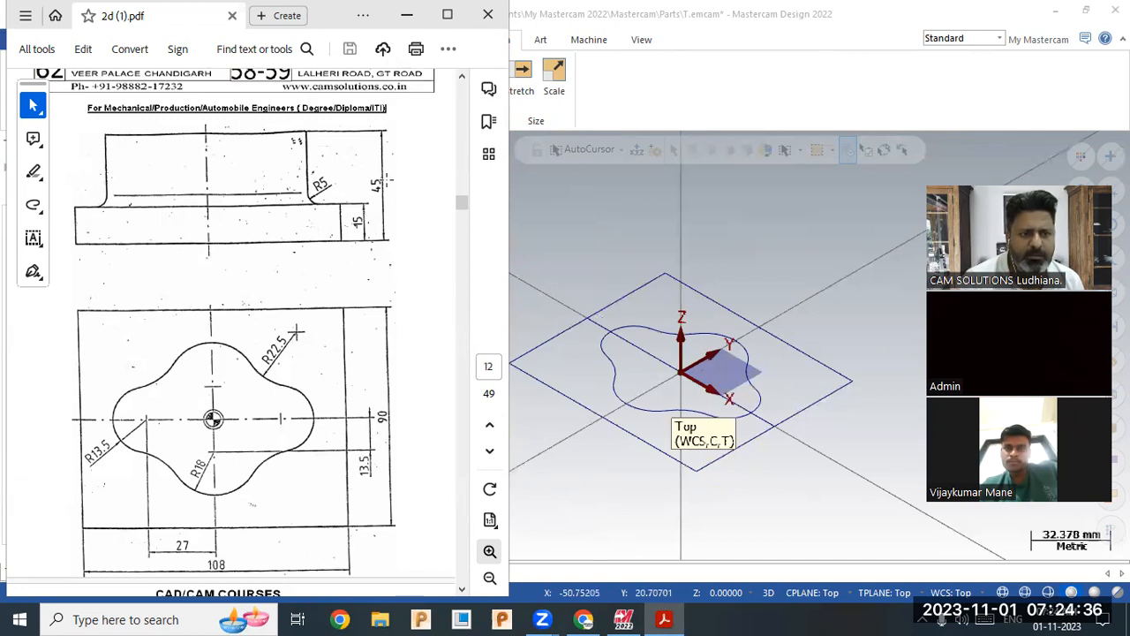
pyautogui.click(697, 391)
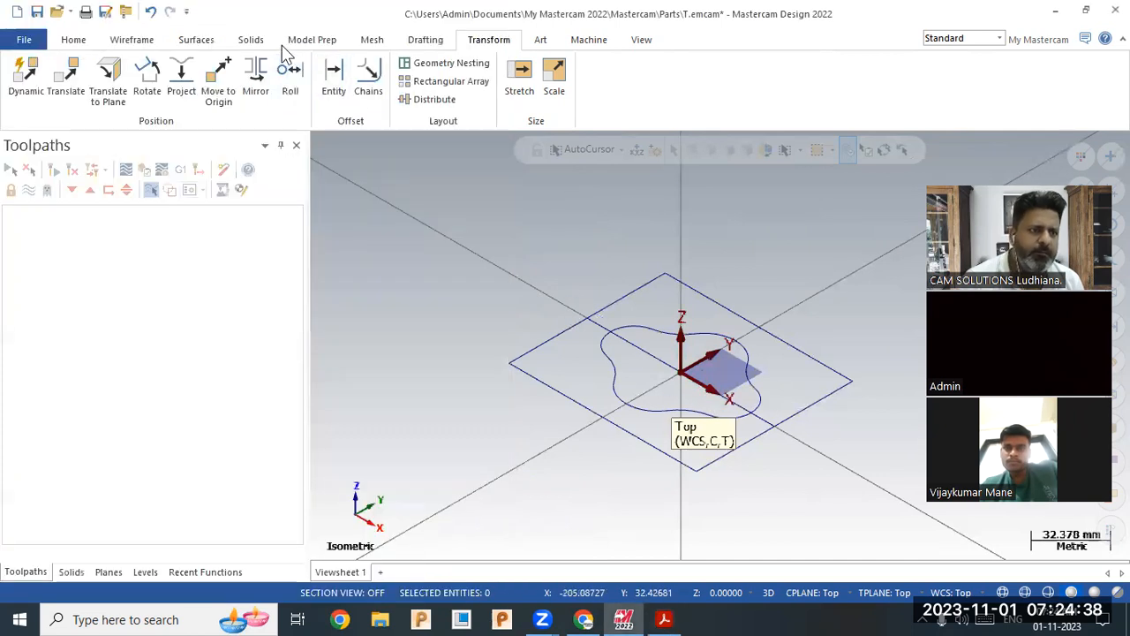
# Extrude the outer rectangle 15 mm downward as a new solid body, keeping Solid Extrude active for another operation.
pyautogui.click(251, 41)
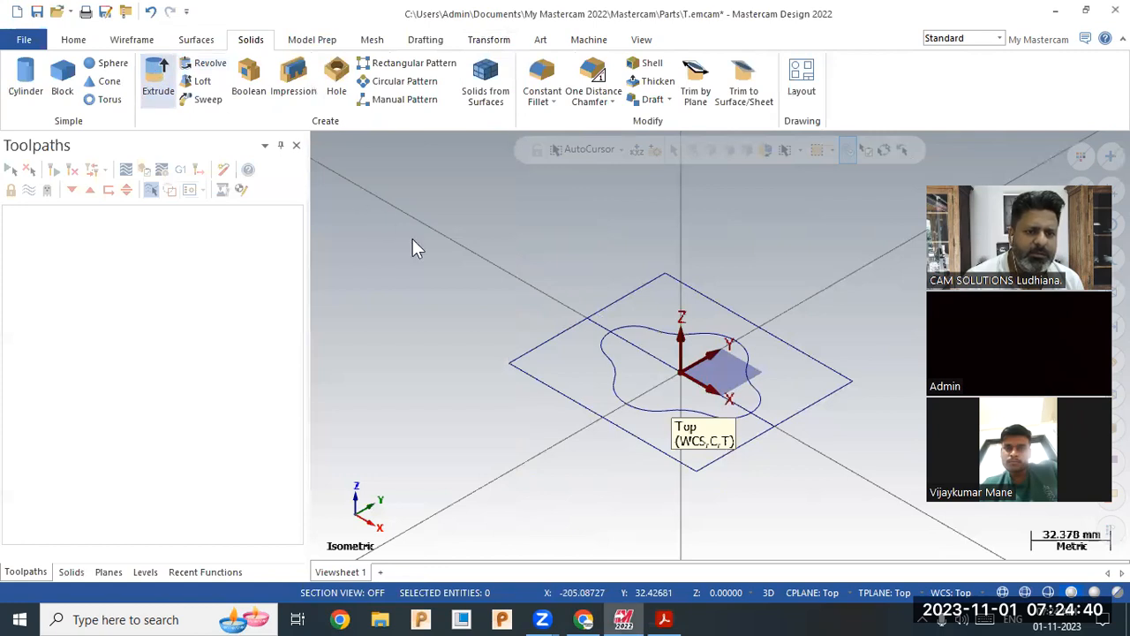
pyautogui.click(522, 354)
pyautogui.click(83, 545)
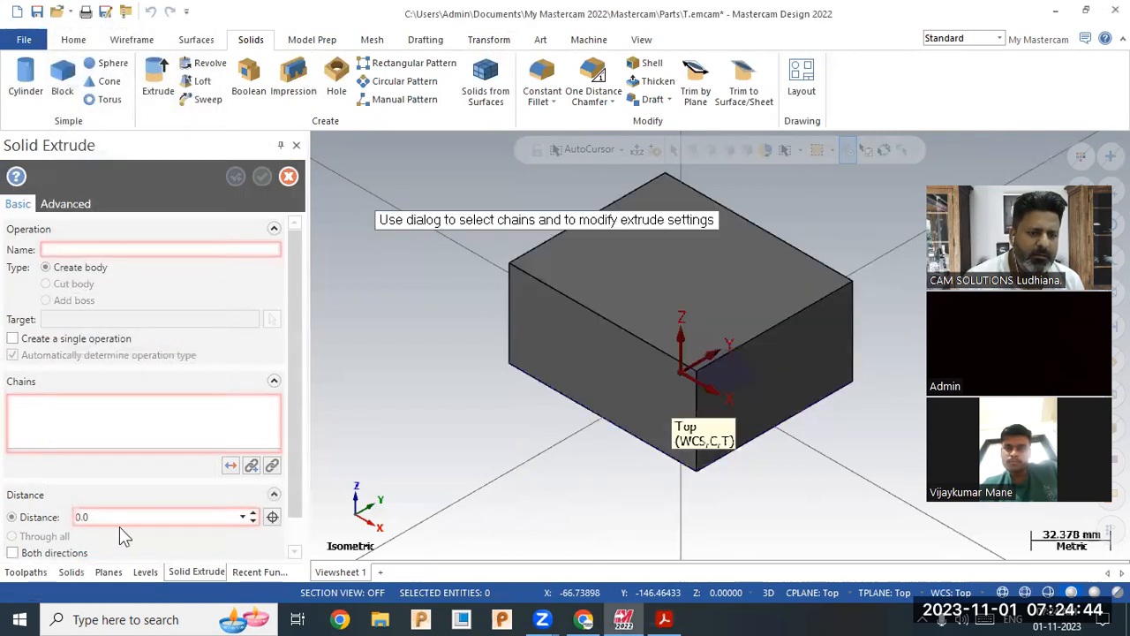
pyautogui.click(229, 464)
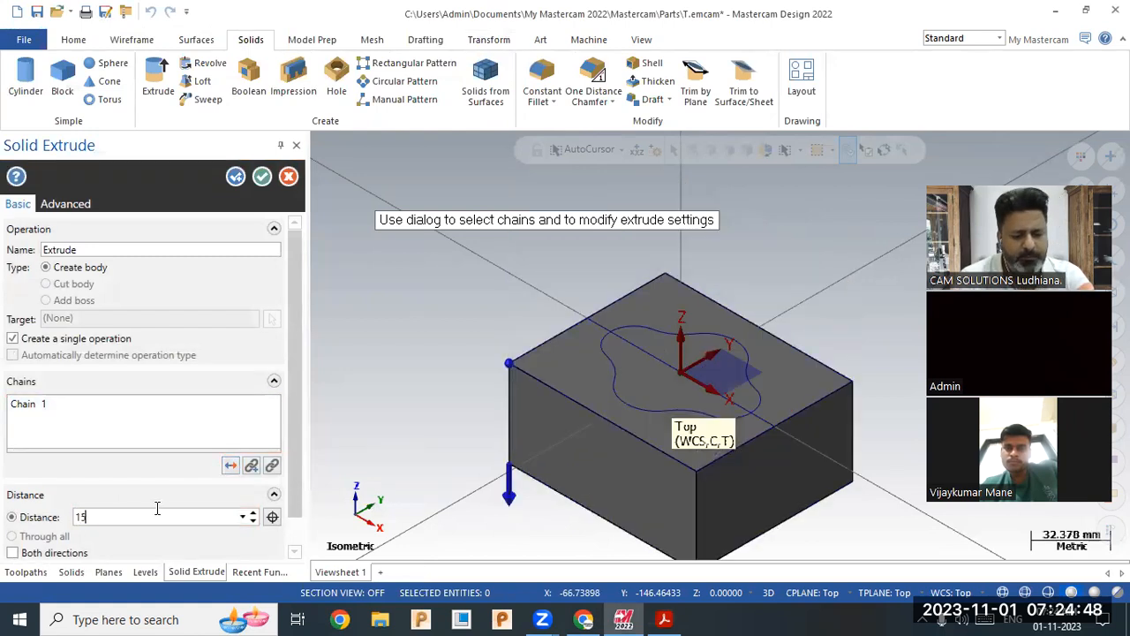
pyautogui.press('Return')
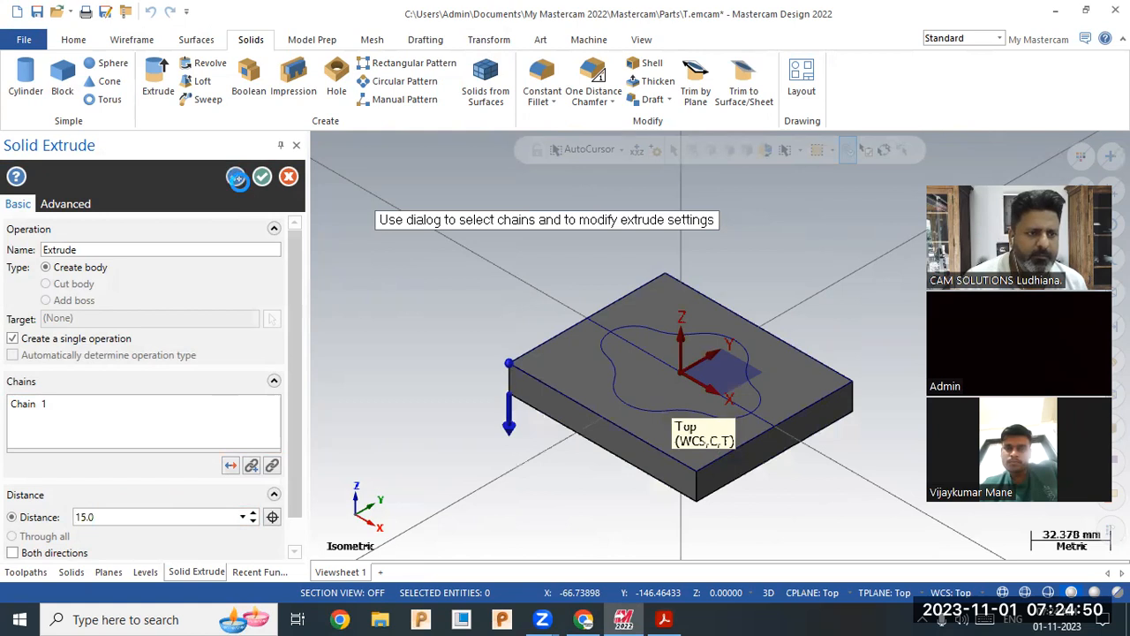
pyautogui.click(238, 179)
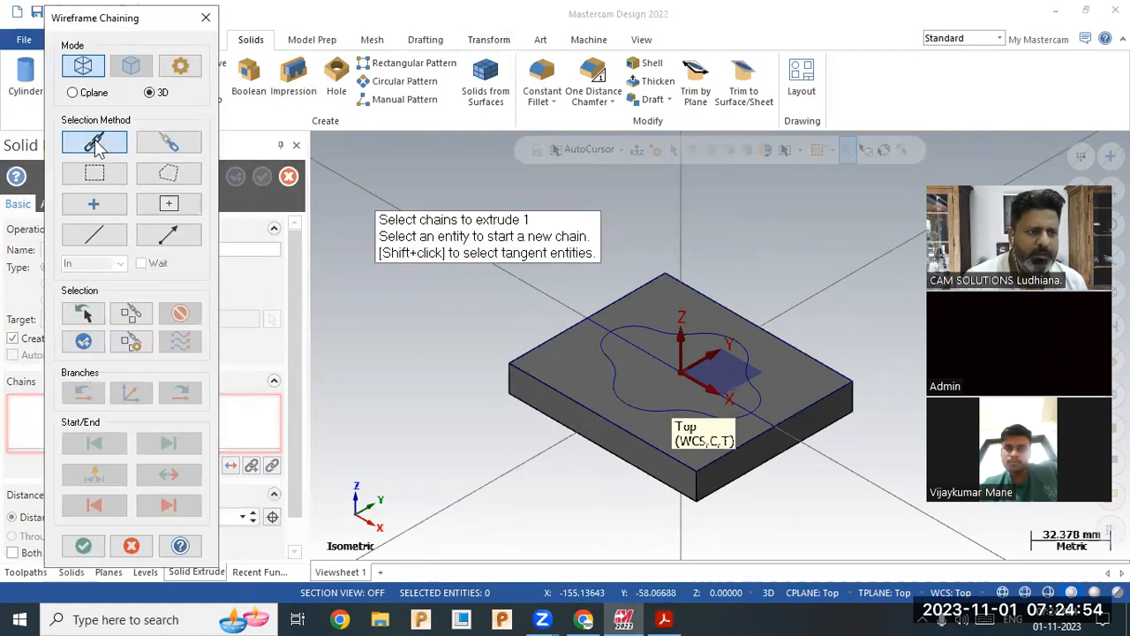
# Chain the closed lobed outline for the solid extrusion and reverse its direction to point upward.
pyautogui.click(606, 342)
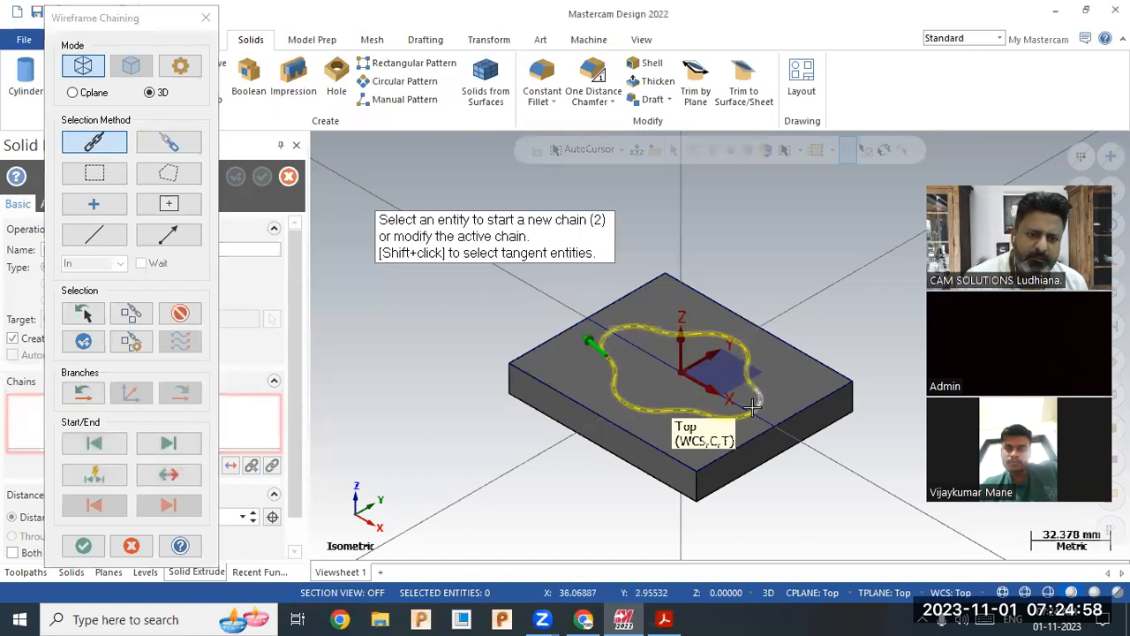
pyautogui.click(83, 545)
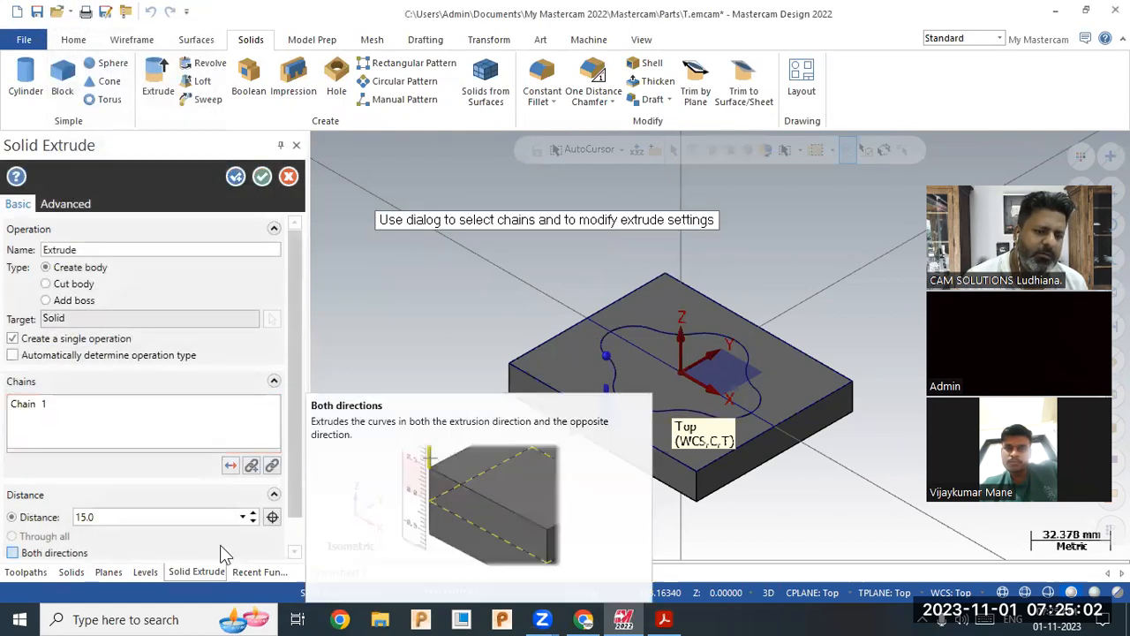
pyautogui.click(231, 465)
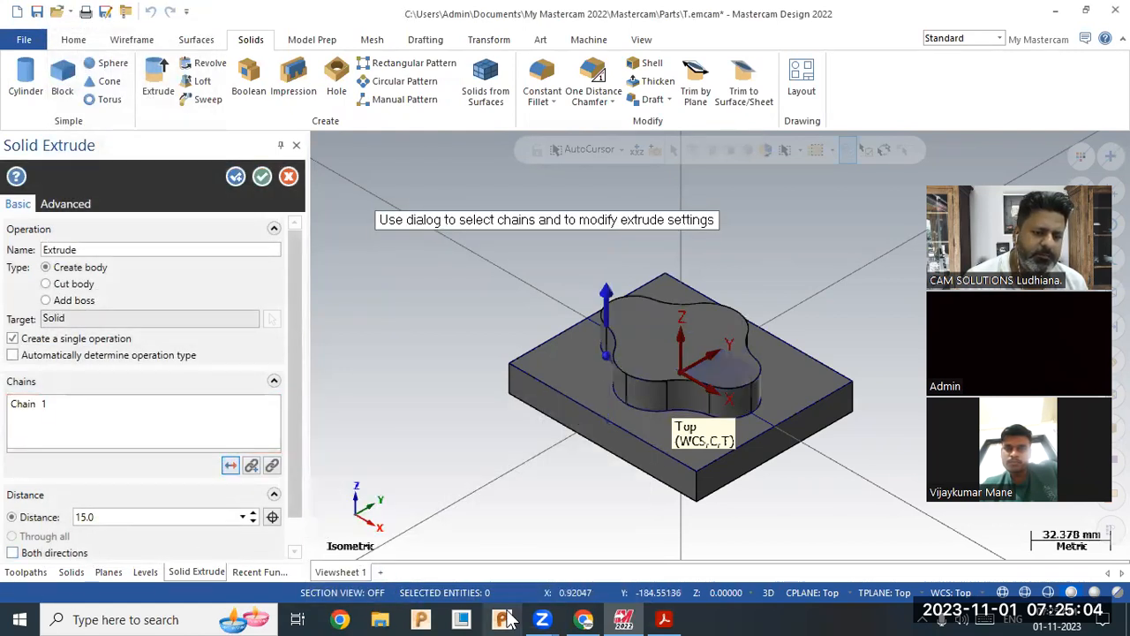
# Check the heights in the PDF drawing, set the extrusion distance to 45-15, and add the lobed shape as a boss on the base.
pyautogui.click(662, 619)
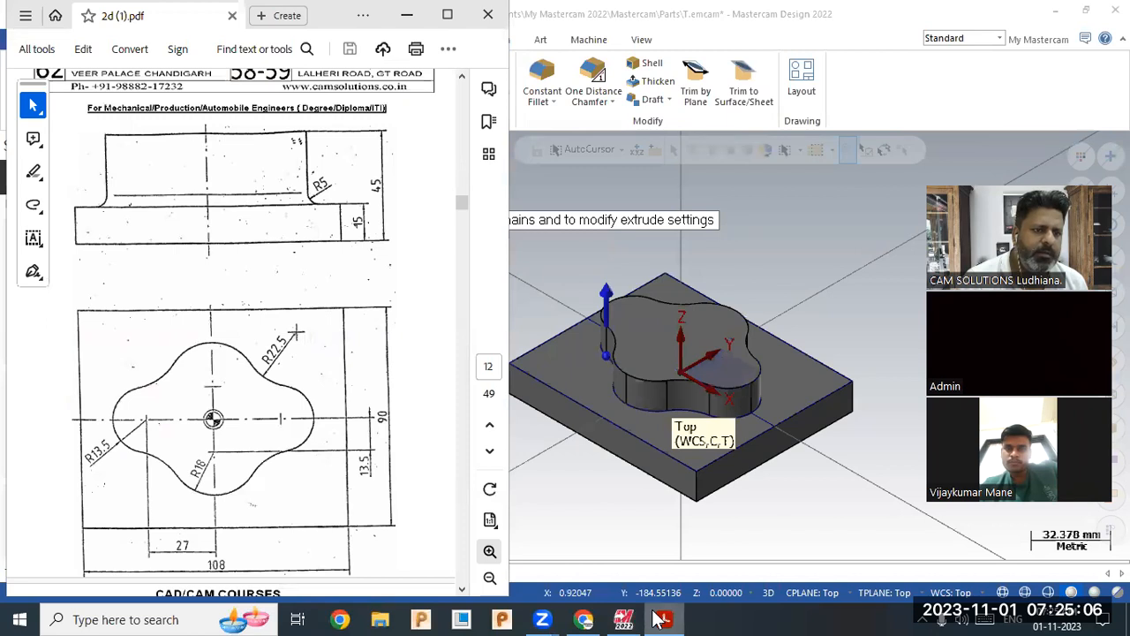
pyautogui.click(662, 619)
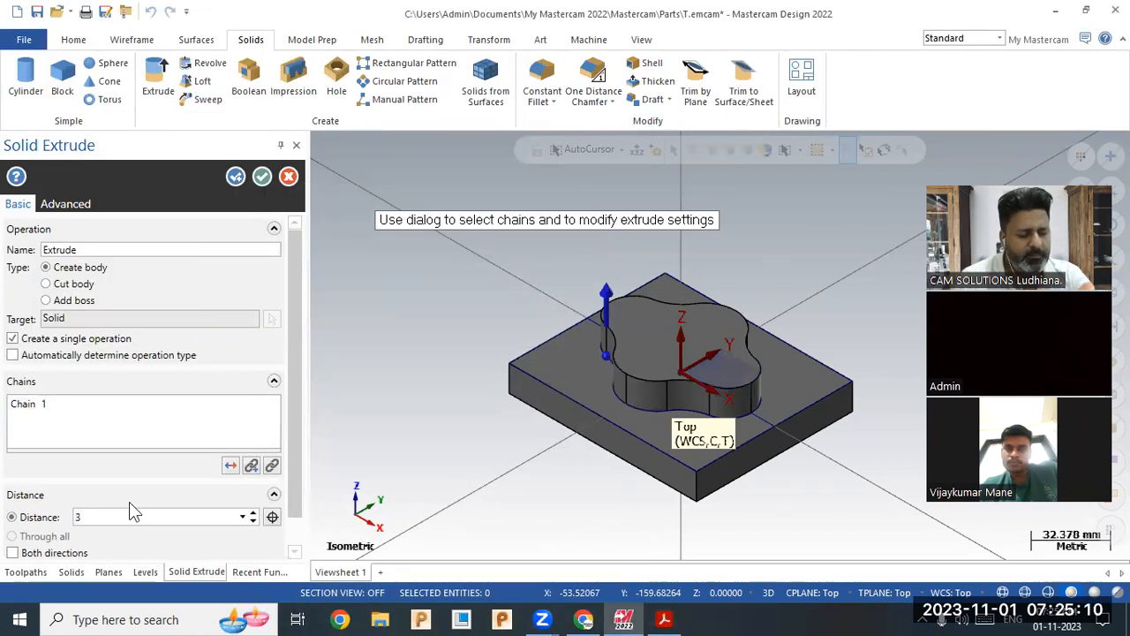
pyautogui.press('BackSpace')
pyautogui.write('4')
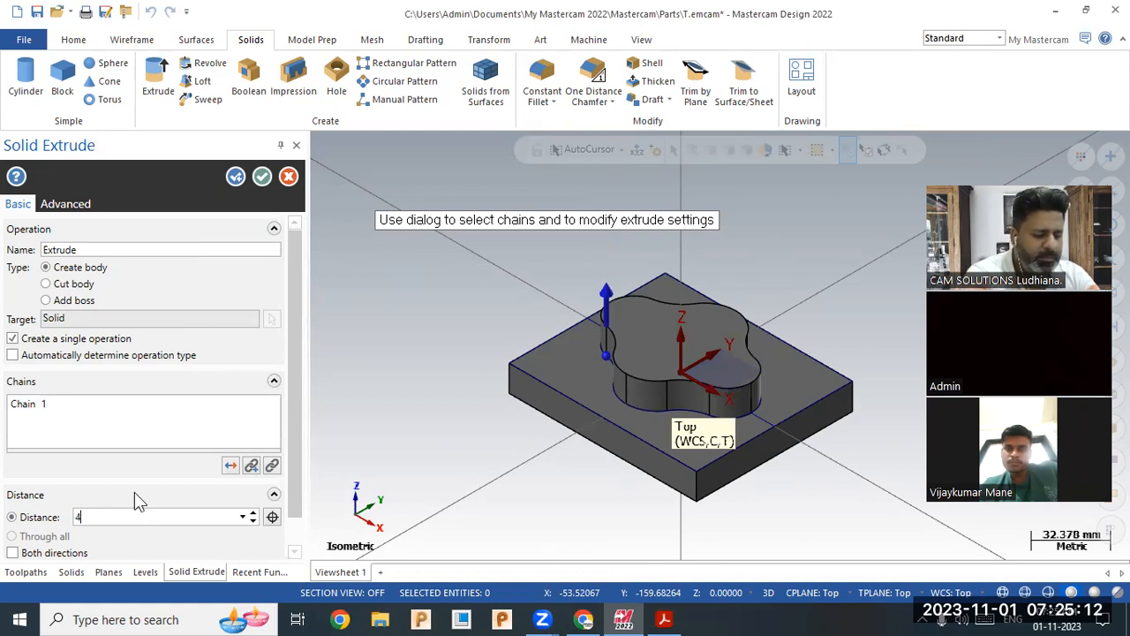
pyautogui.write('5-15')
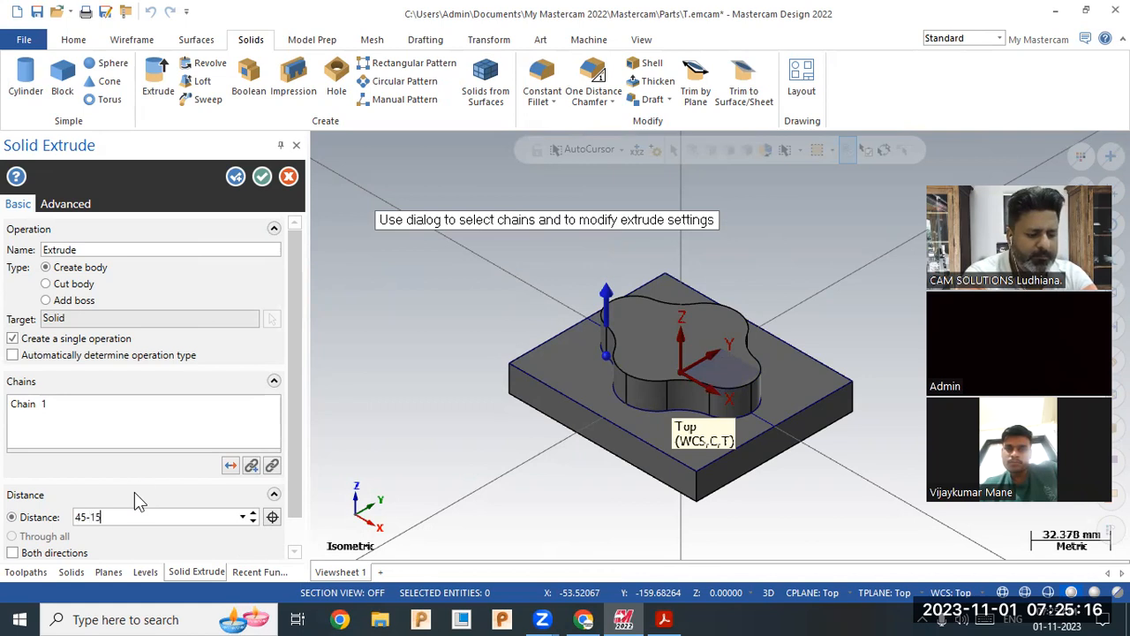
pyautogui.press('Return')
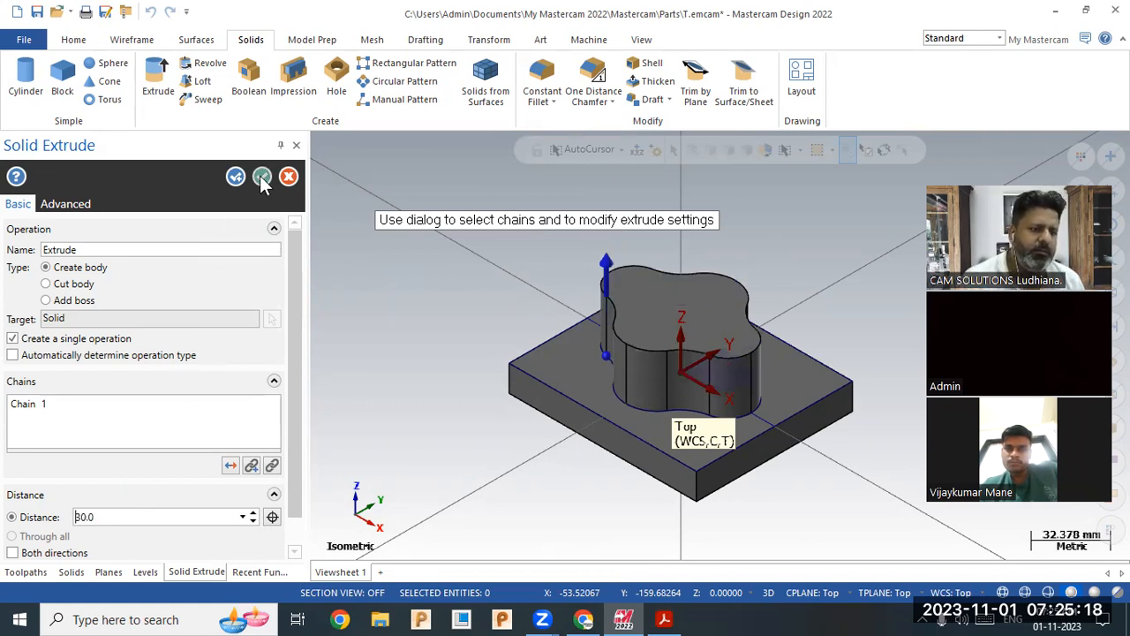
pyautogui.click(74, 301)
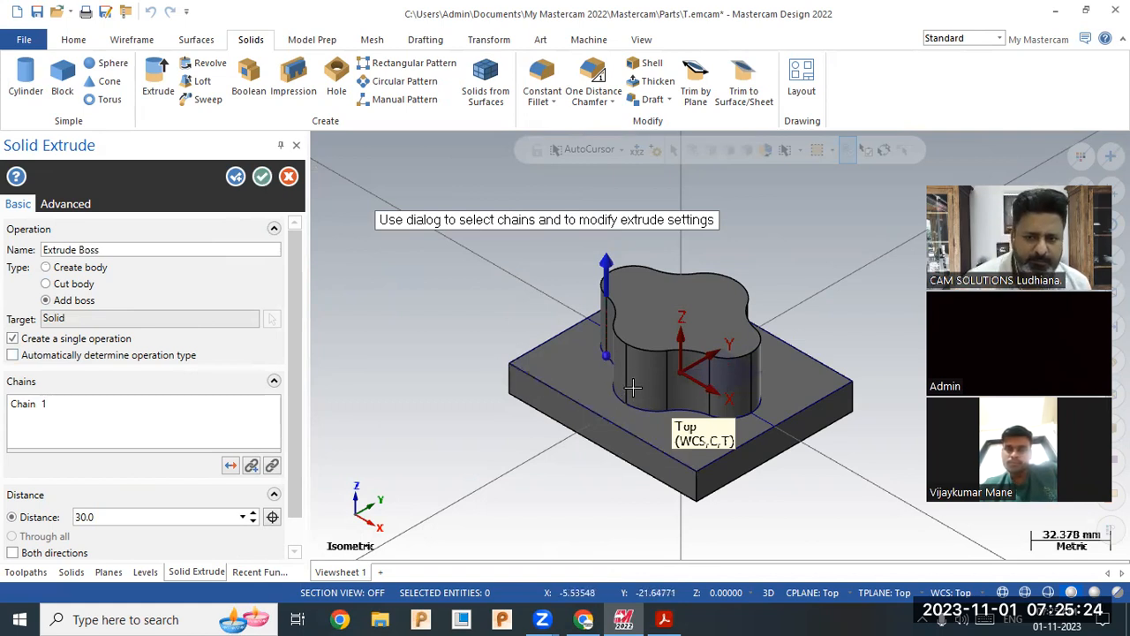
pyautogui.click(261, 178)
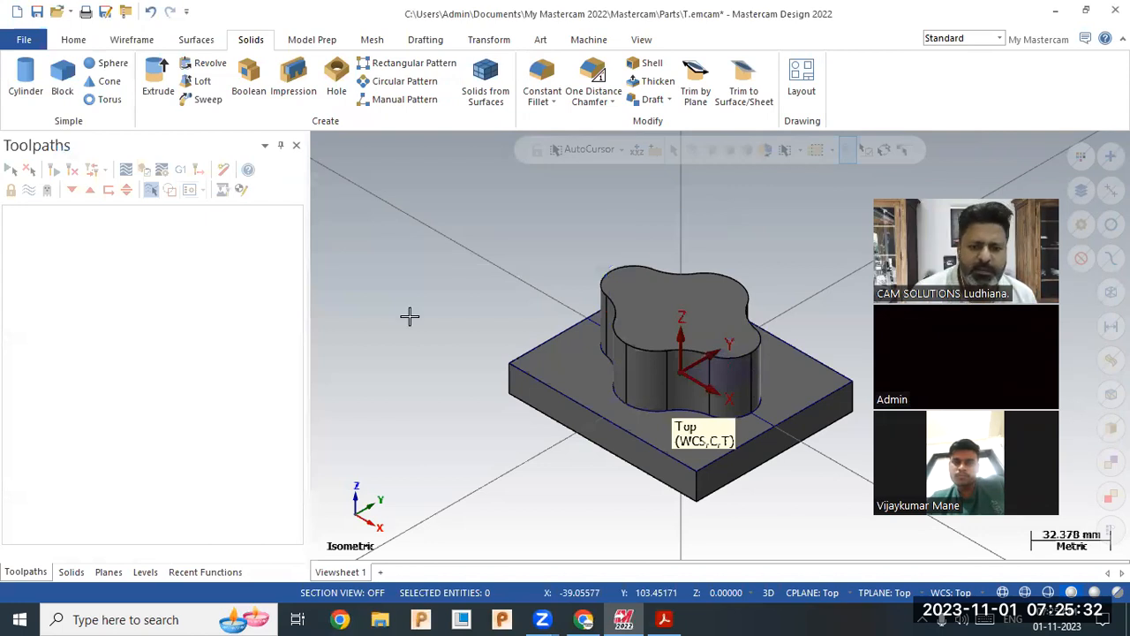
# Try quick-selecting all wireframe entities and all solid entities, clearing each selection.
pyautogui.scroll(-2, 409, 316)
pyautogui.scroll(3, 652, 371)
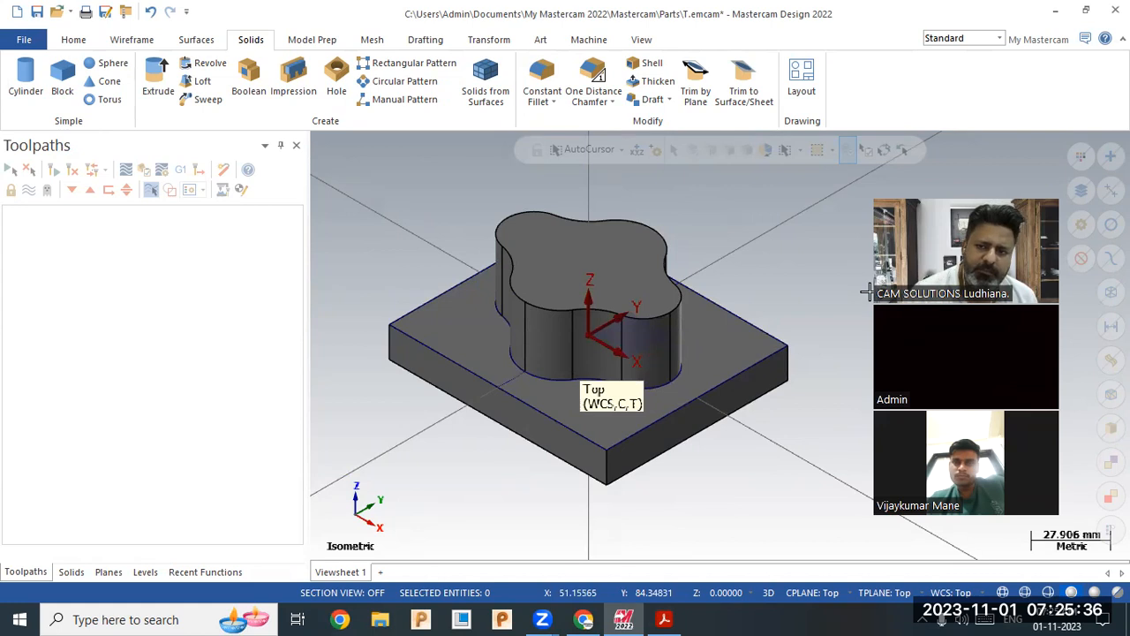
pyautogui.click(1110, 291)
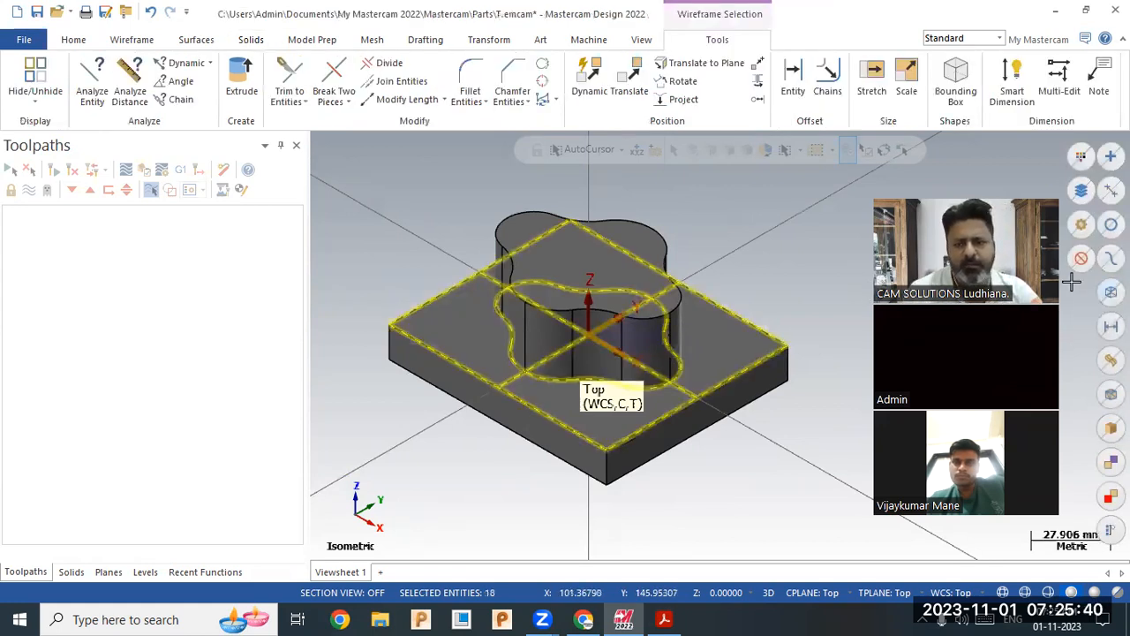
pyautogui.press('Escape')
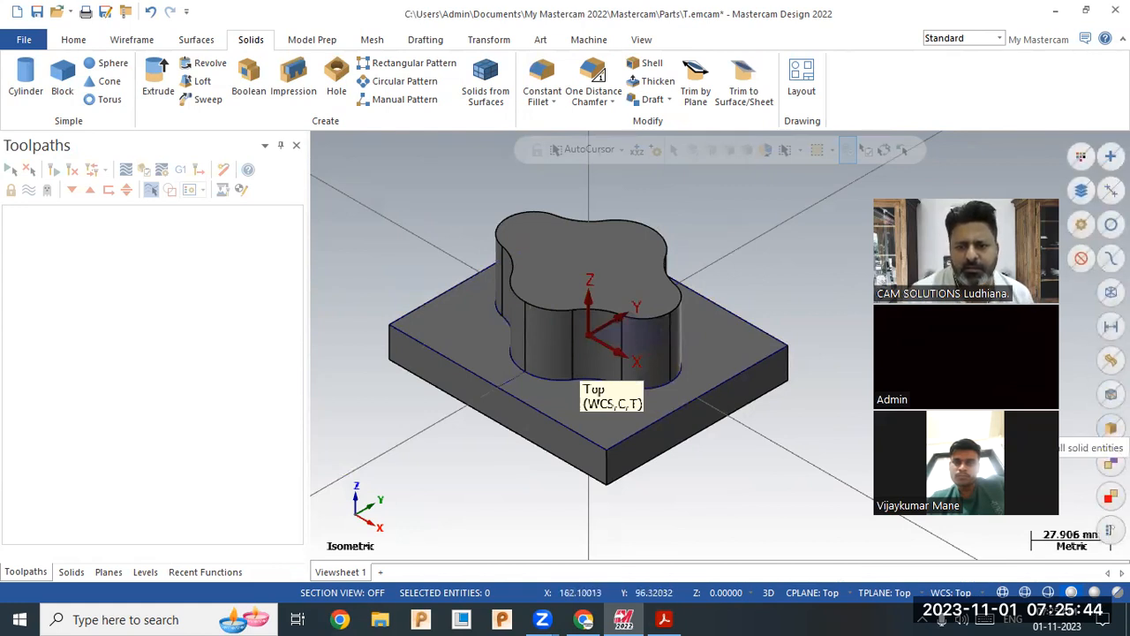
pyautogui.click(1111, 425)
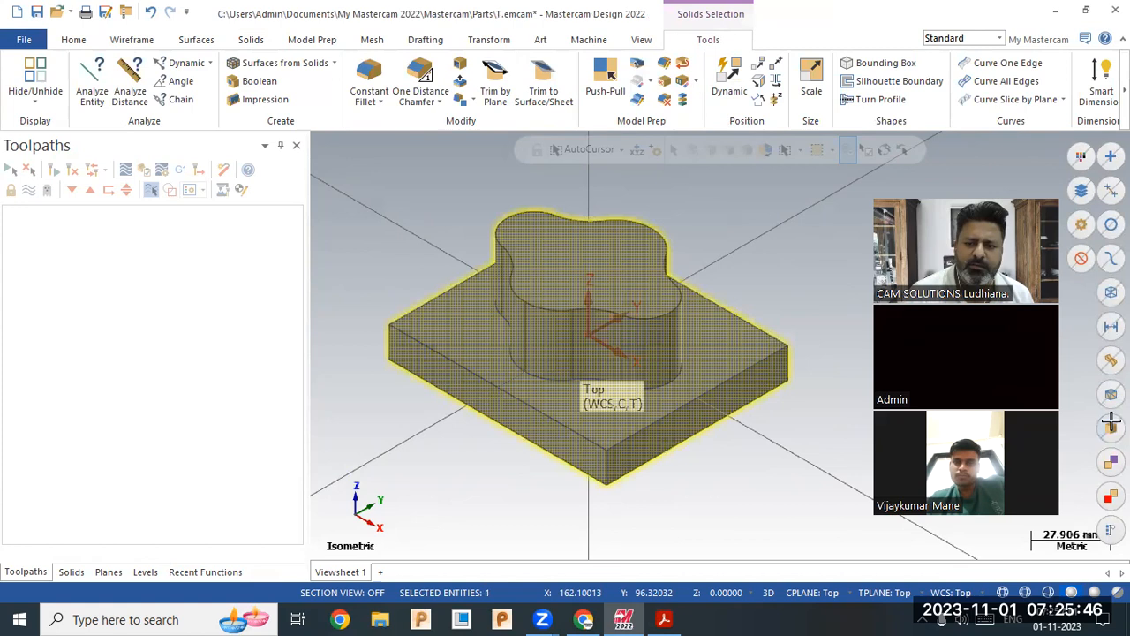
pyautogui.press('Escape')
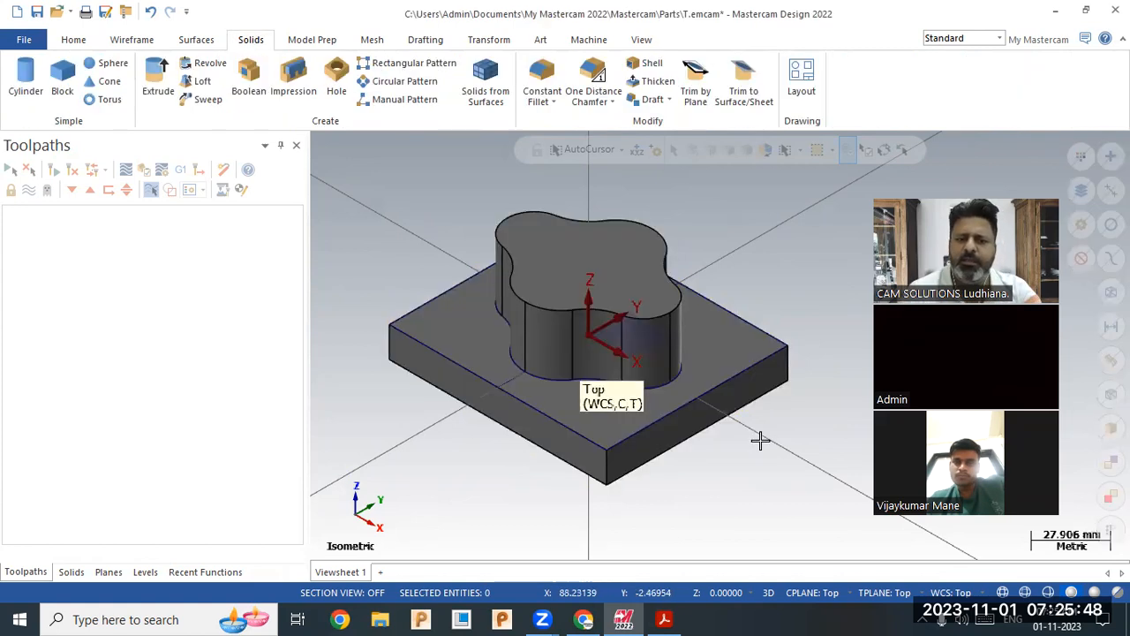
# Blank the solid body so only the wireframe rectangle and lobed outline are displayed.
pyautogui.click(622, 241)
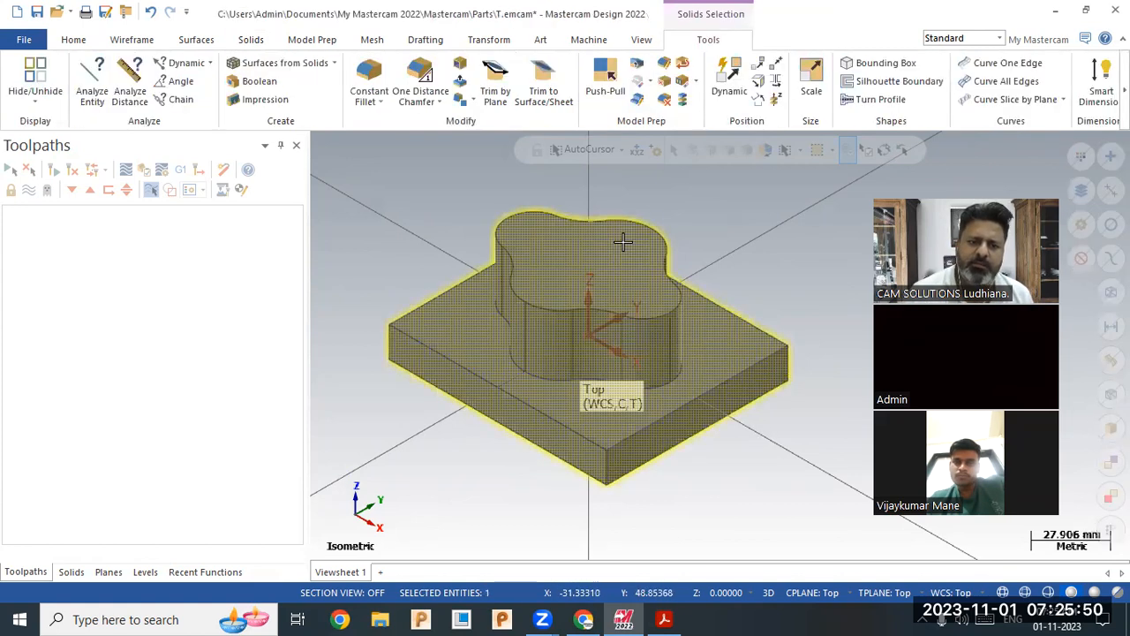
pyautogui.click(73, 40)
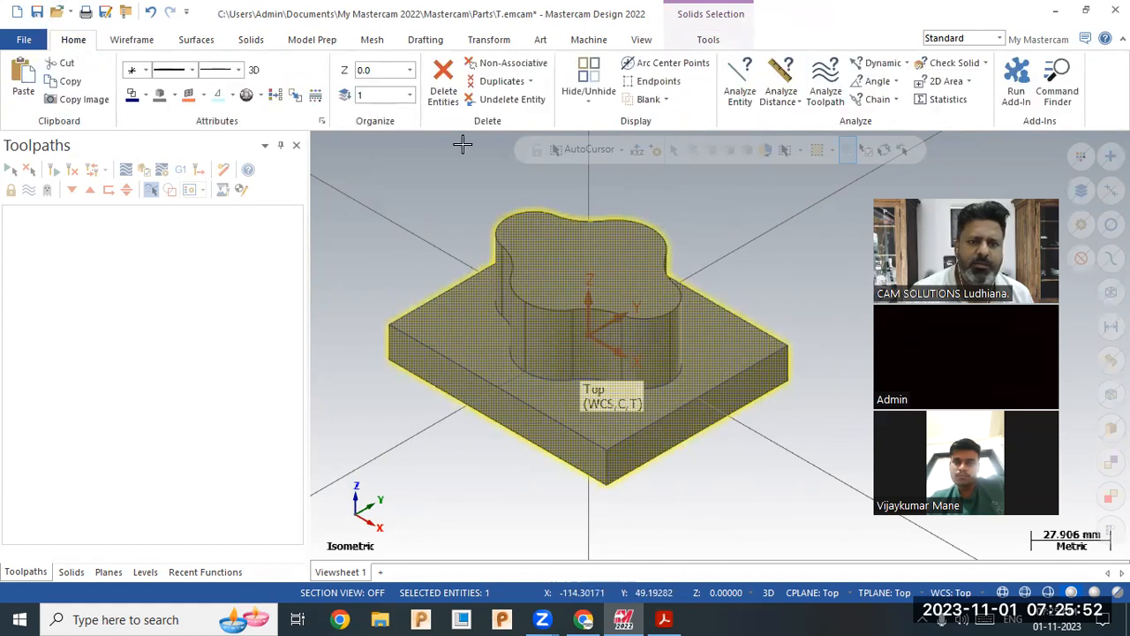
pyautogui.click(648, 100)
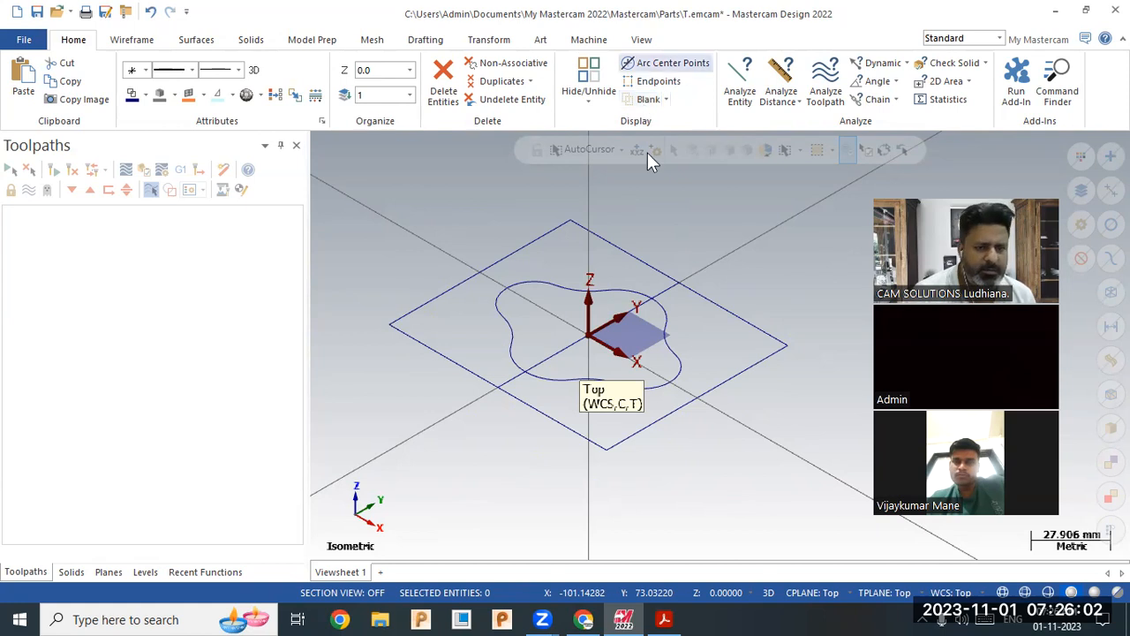
pyautogui.rightClick(403, 252)
pyautogui.click(442, 309)
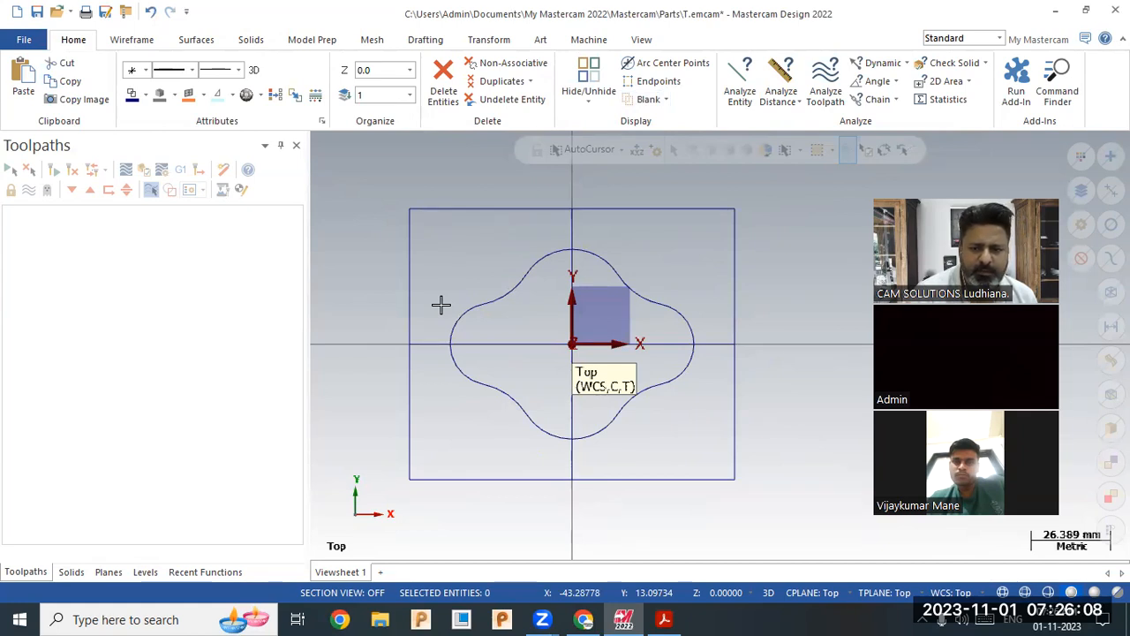
pyautogui.rightClick(462, 280)
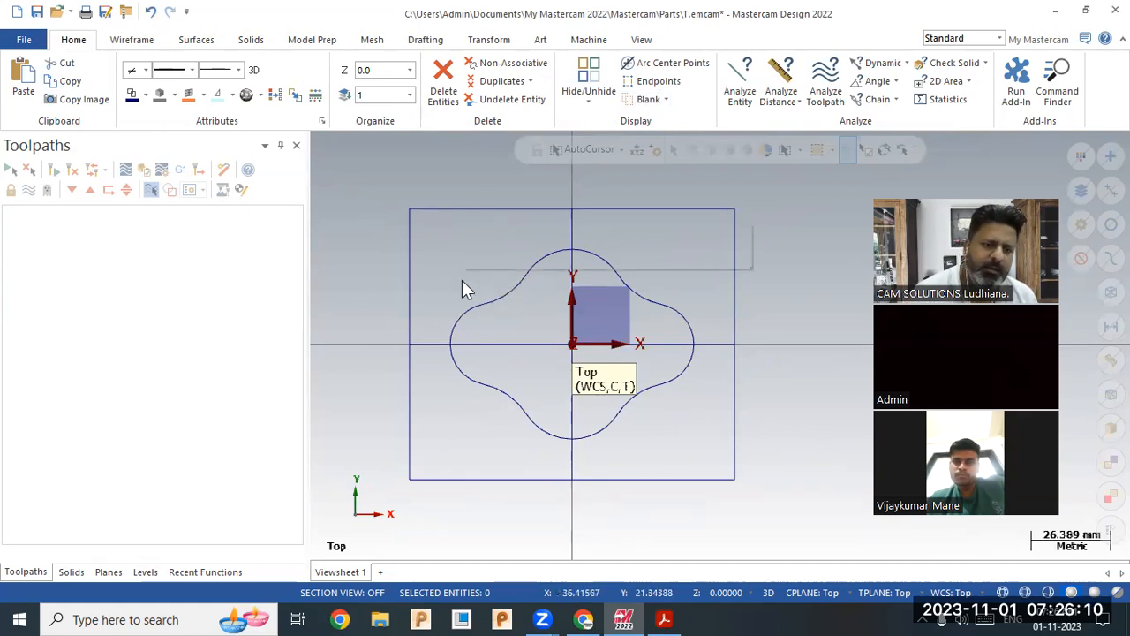
pyautogui.click(523, 427)
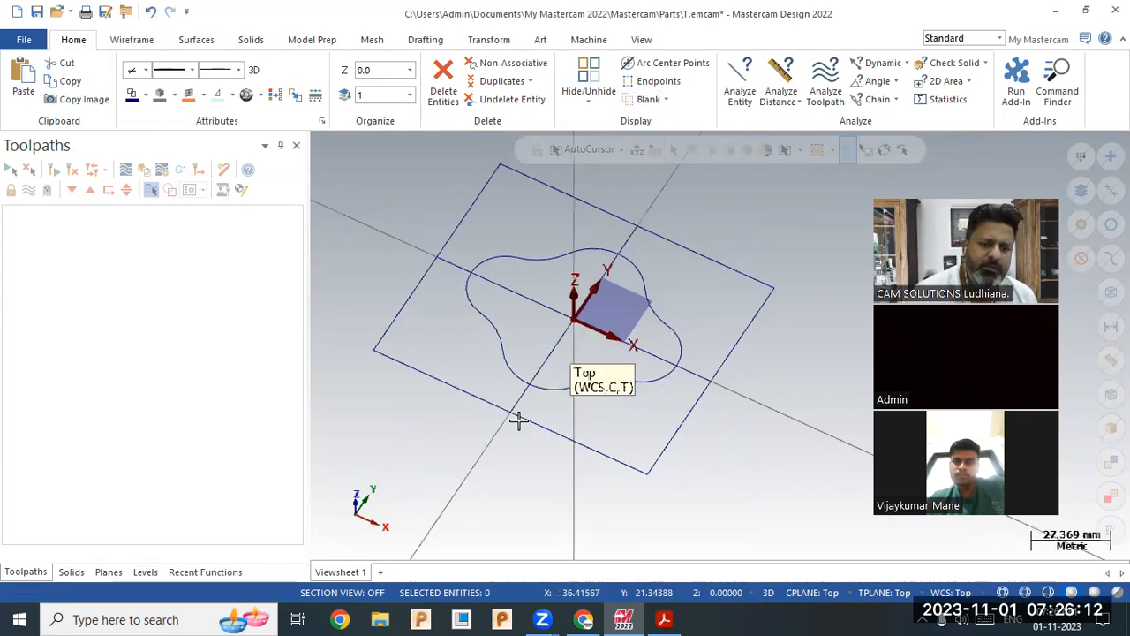
pyautogui.rightClick(472, 327)
pyautogui.click(503, 416)
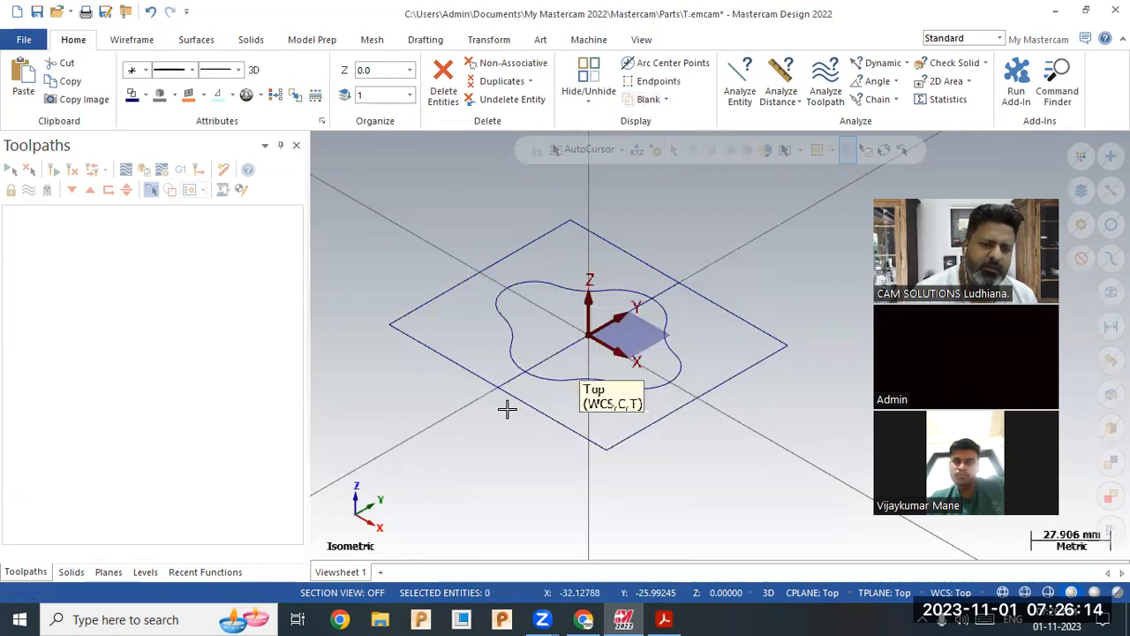
# Save the part in the Documents folder as A1, using the Mastercam Educ Files (*.emcam) format.
pyautogui.click(37, 13)
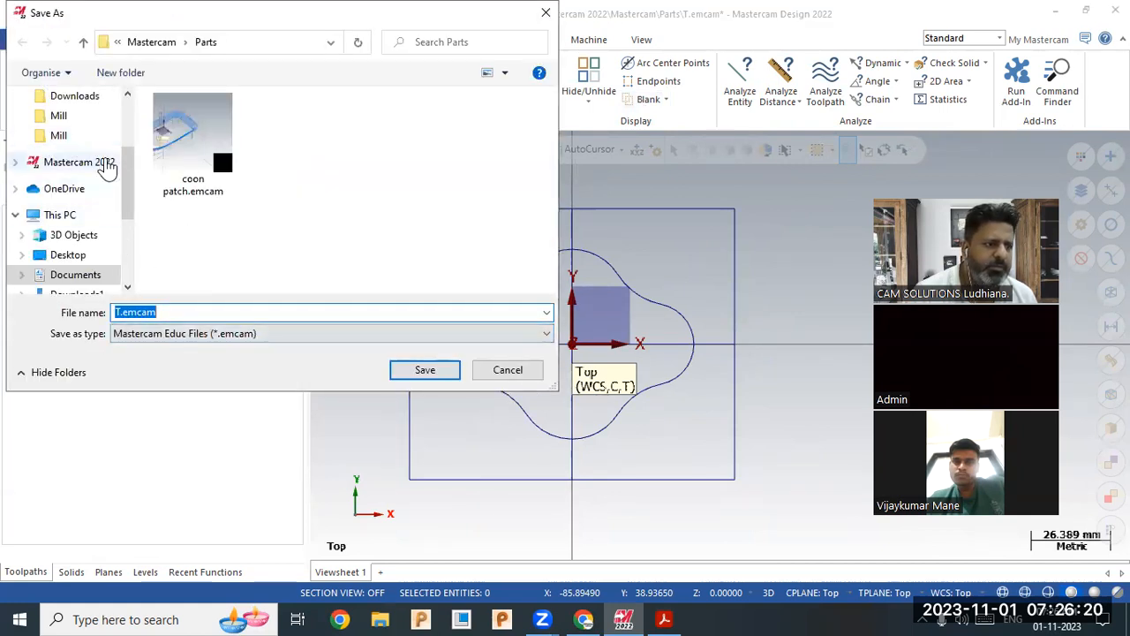
pyautogui.moveTo(131, 168); pyautogui.dragTo(124, 109)
pyautogui.click(78, 131)
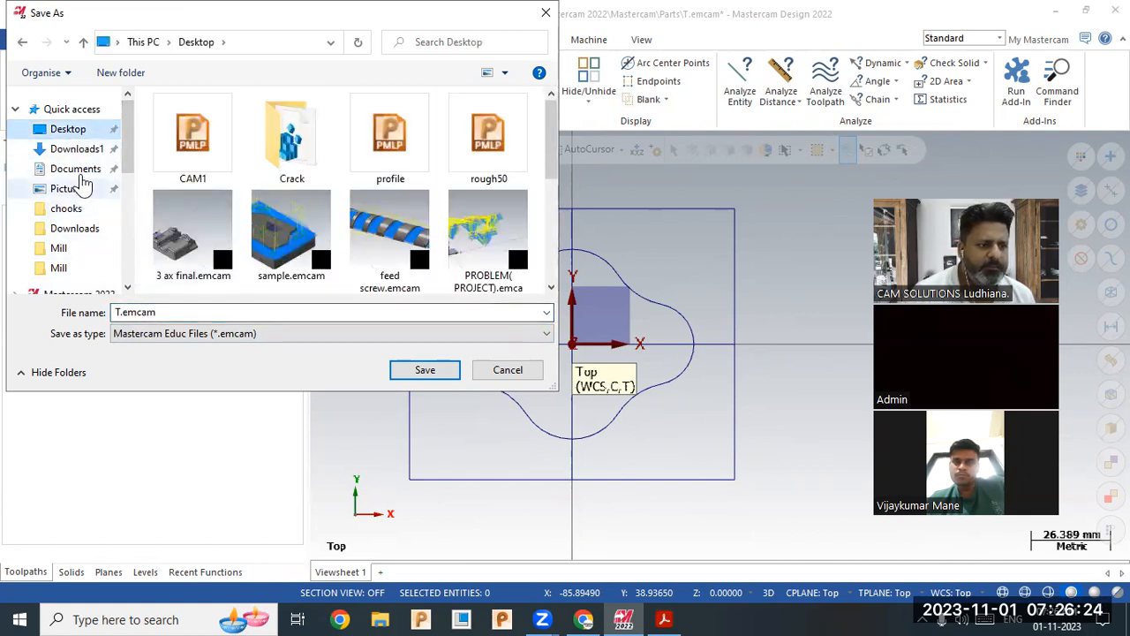
pyautogui.click(78, 170)
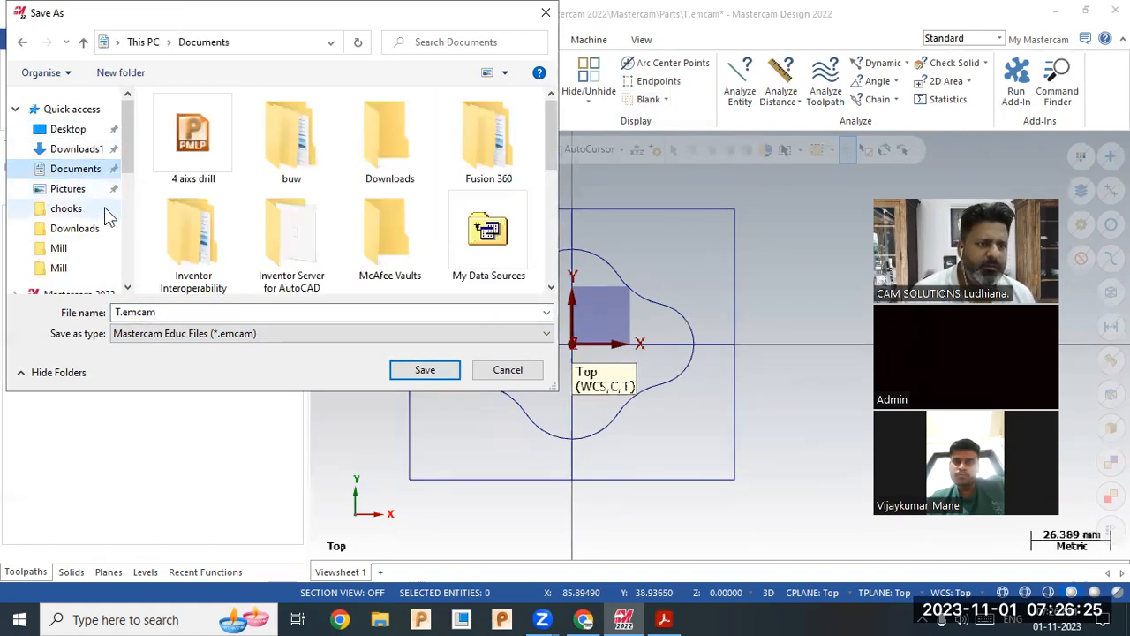
pyautogui.click(206, 309)
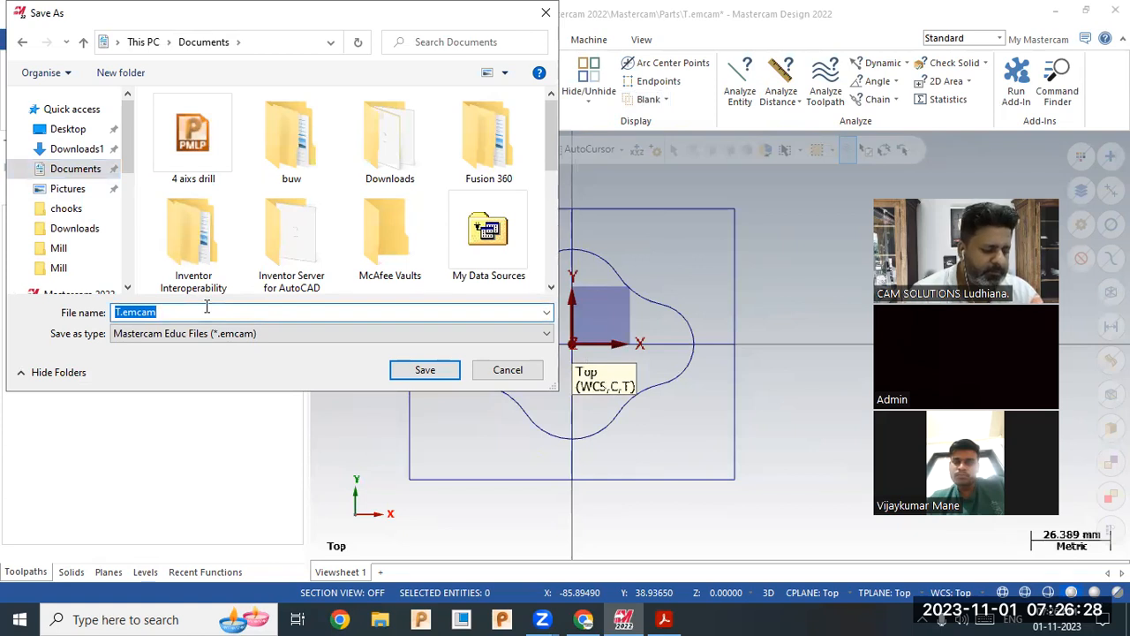
pyautogui.write('A1')
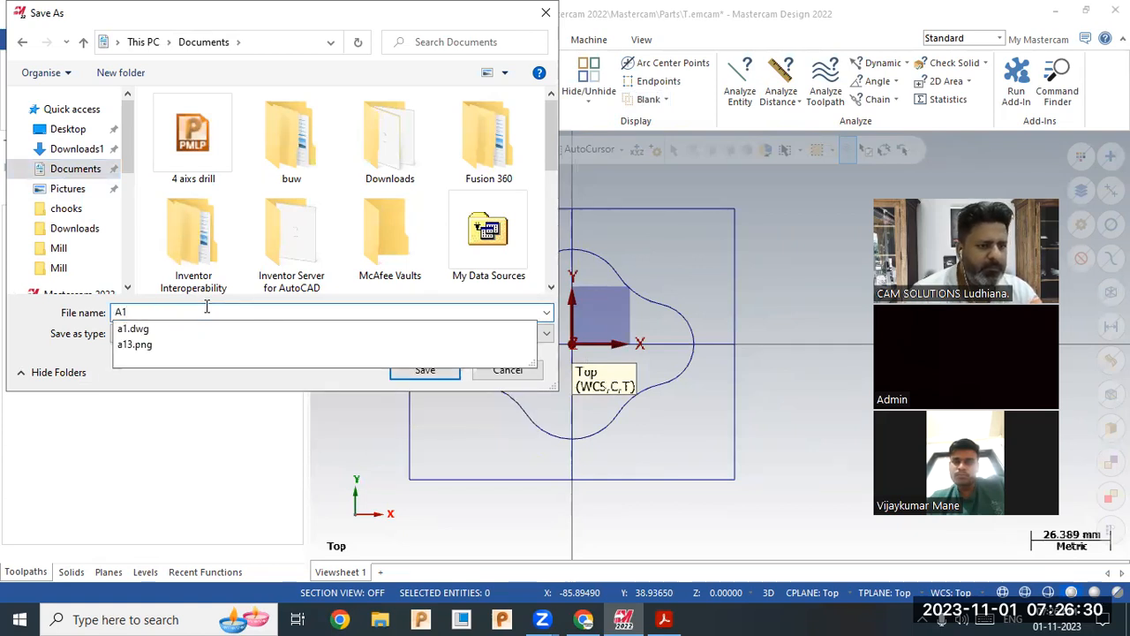
pyautogui.click(375, 374)
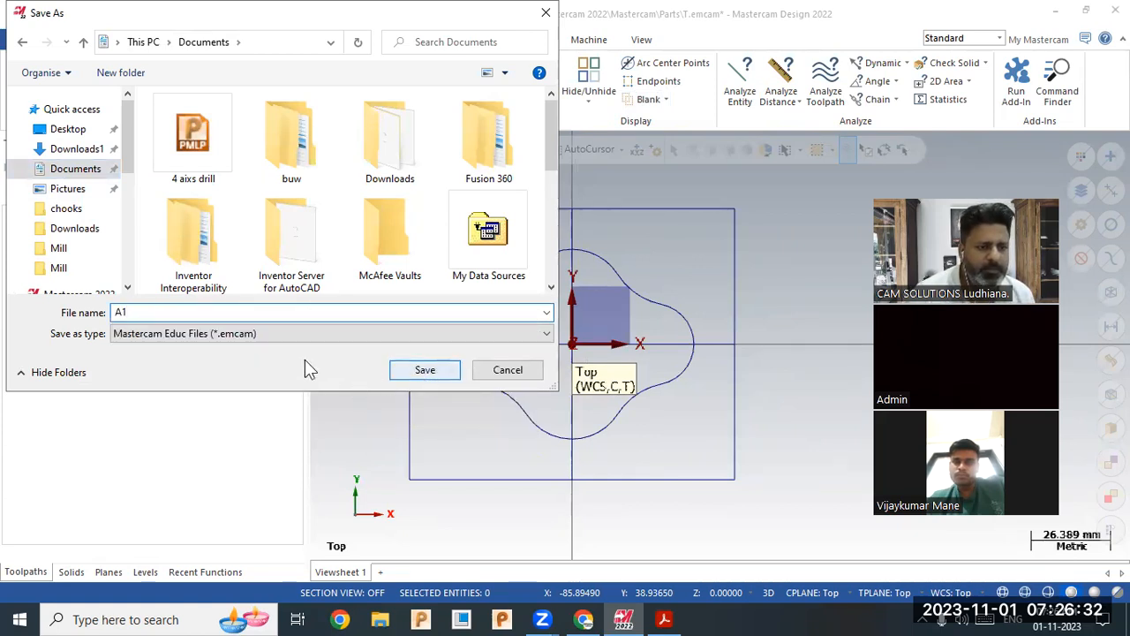
pyautogui.click(253, 339)
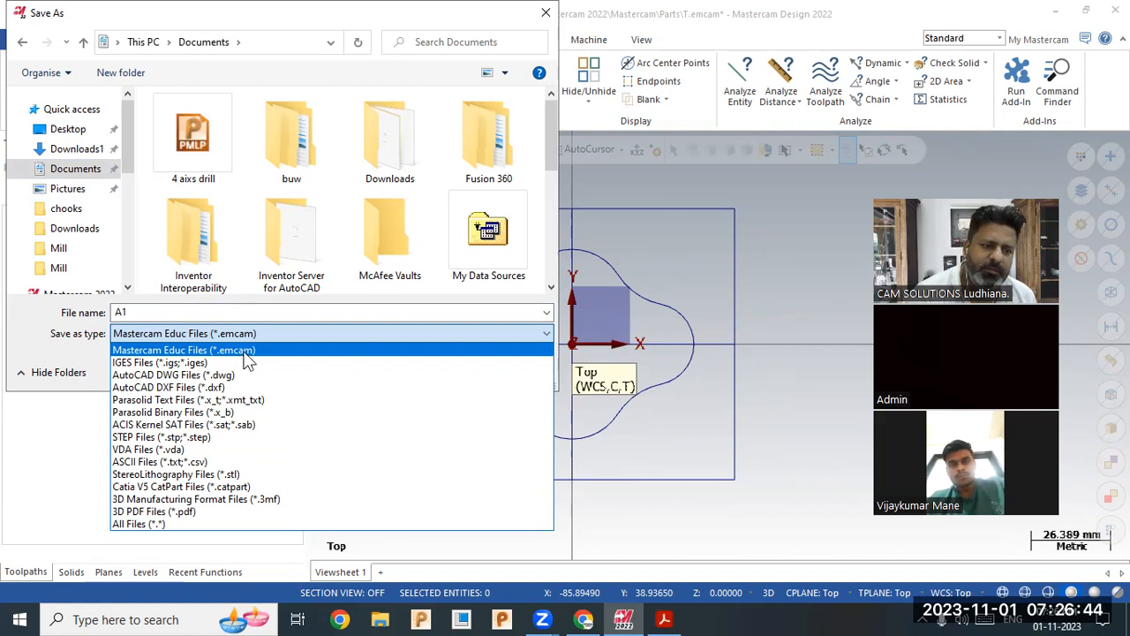
pyautogui.click(247, 359)
pyautogui.click(410, 374)
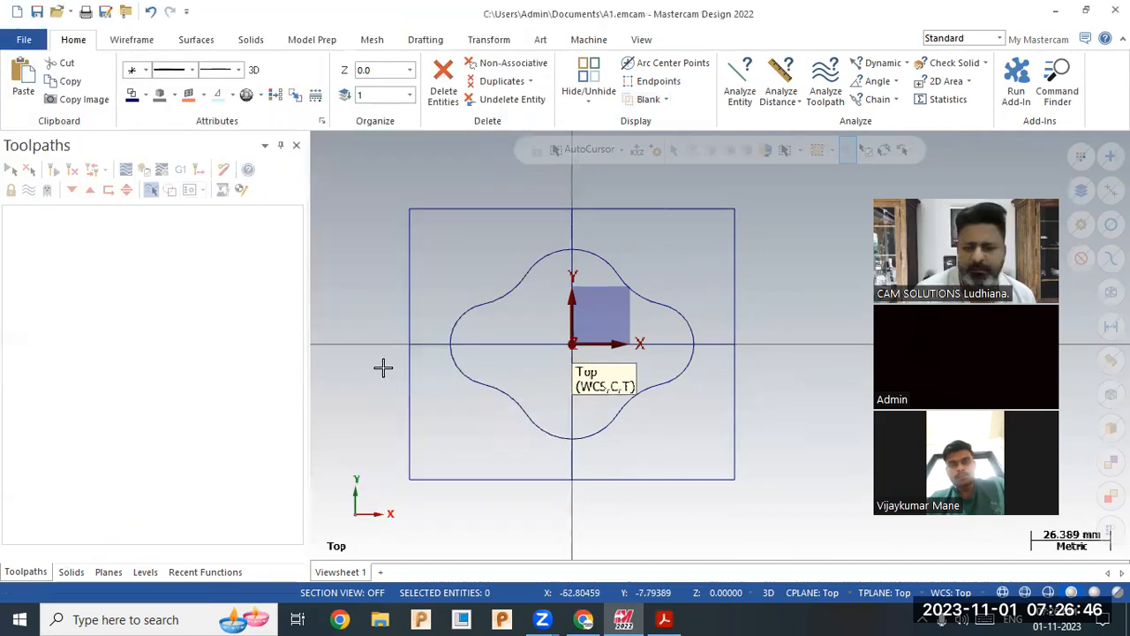
# Show the wireframe in isometric view and review the dimensions in the PDF drawing.
pyautogui.rightClick(438, 290)
pyautogui.press('Escape')
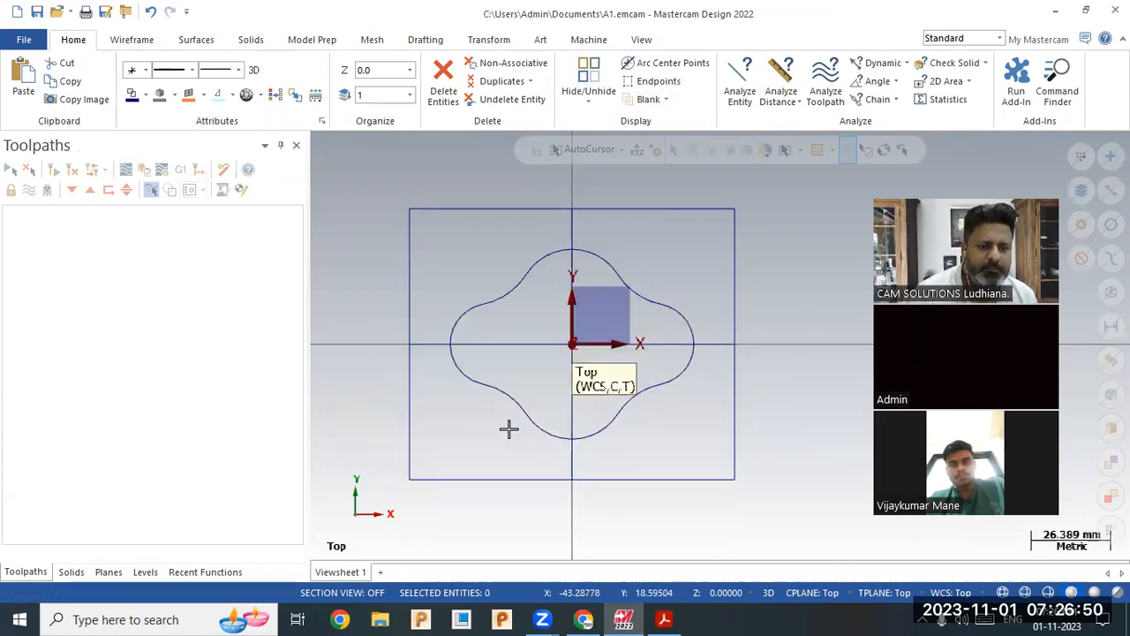
pyautogui.hotkey('alt', '7')
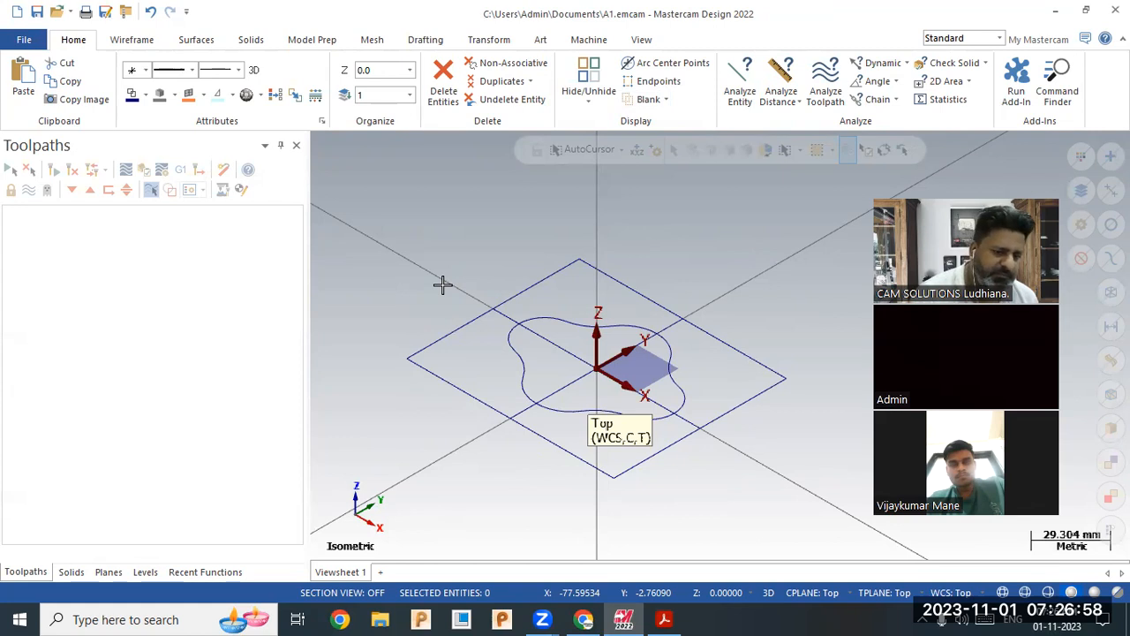
pyautogui.click(664, 618)
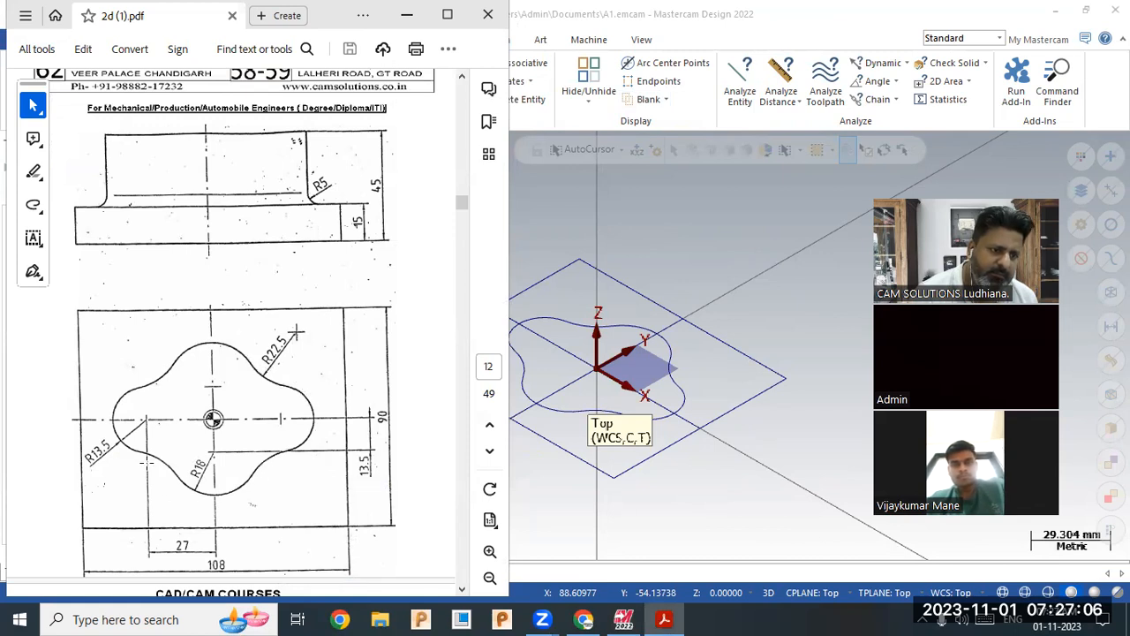
pyautogui.click(537, 221)
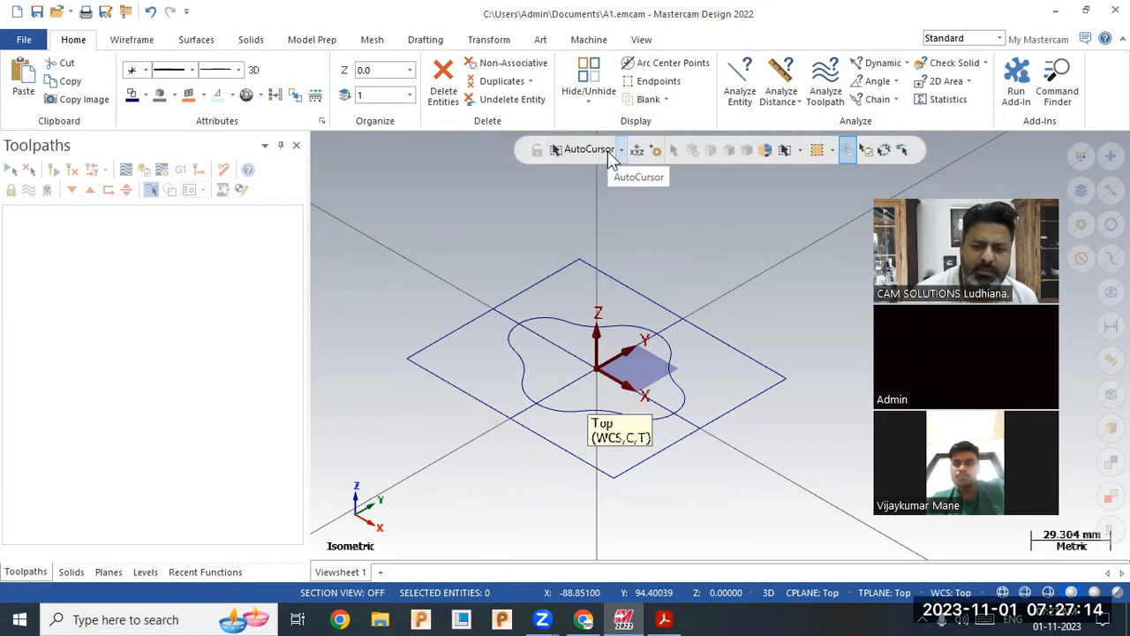
# Add a machine group using the default mill machine definition.
pyautogui.click(589, 43)
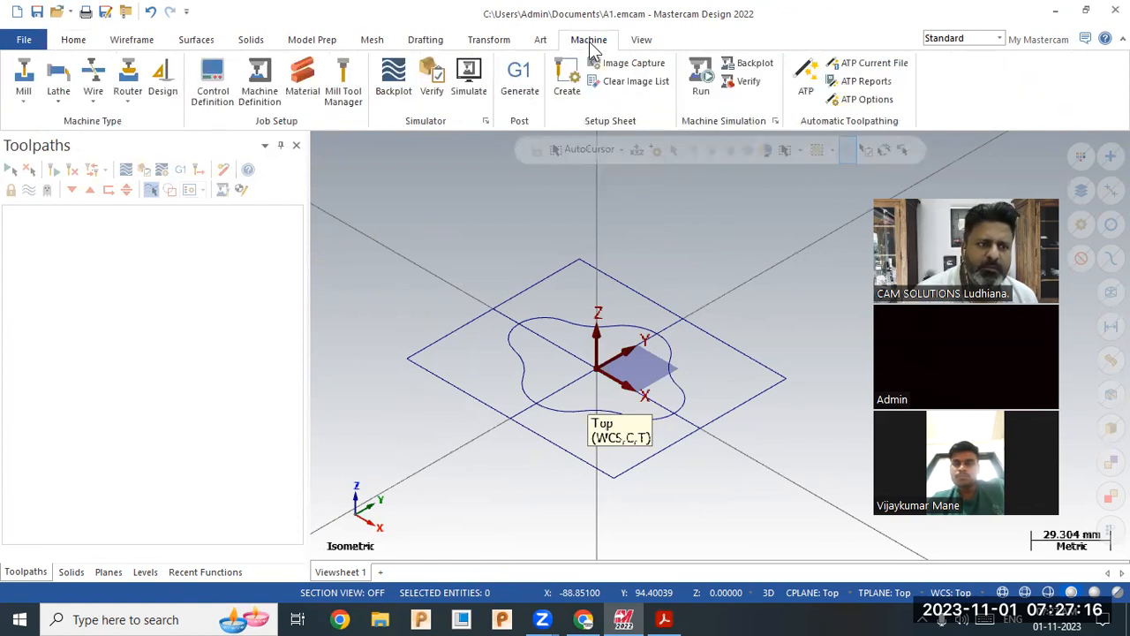
pyautogui.click(23, 95)
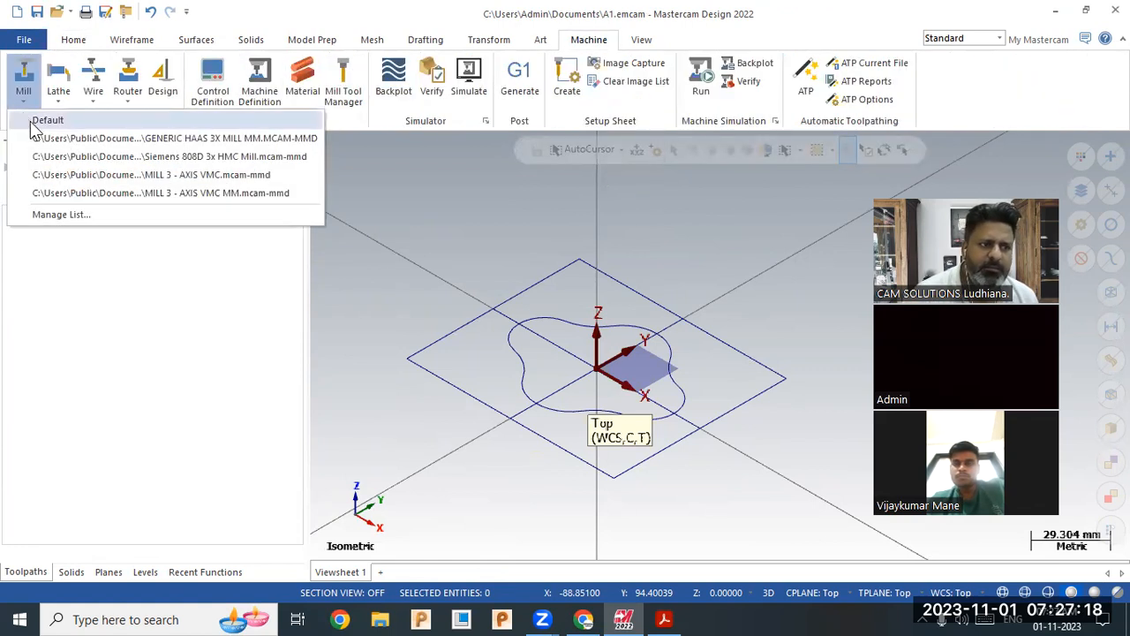
pyautogui.click(40, 122)
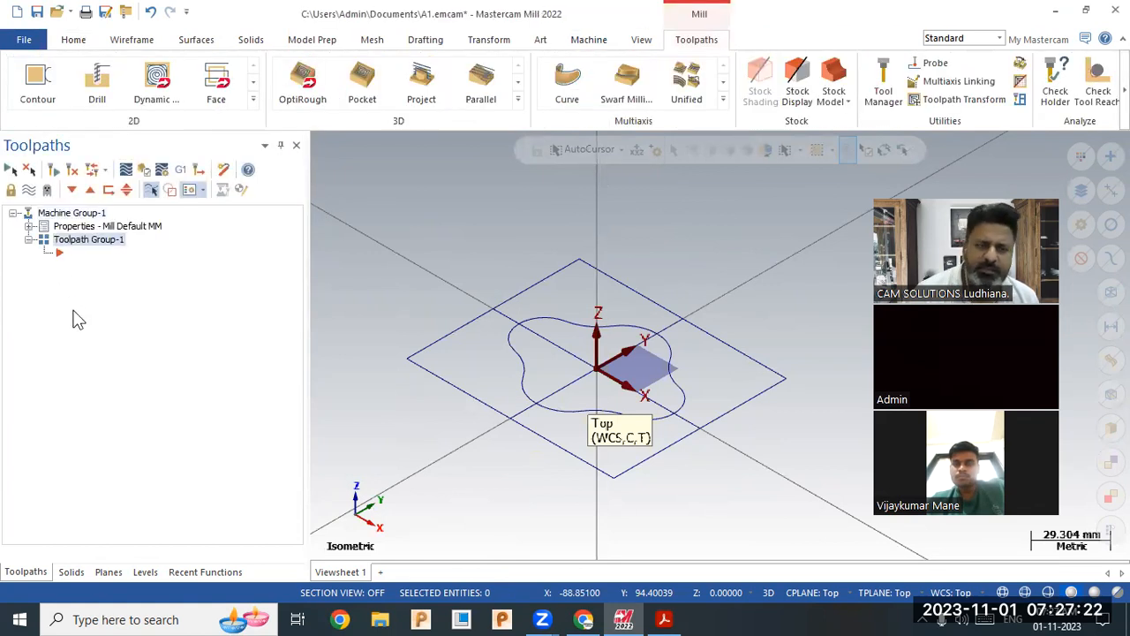
pyautogui.click(253, 101)
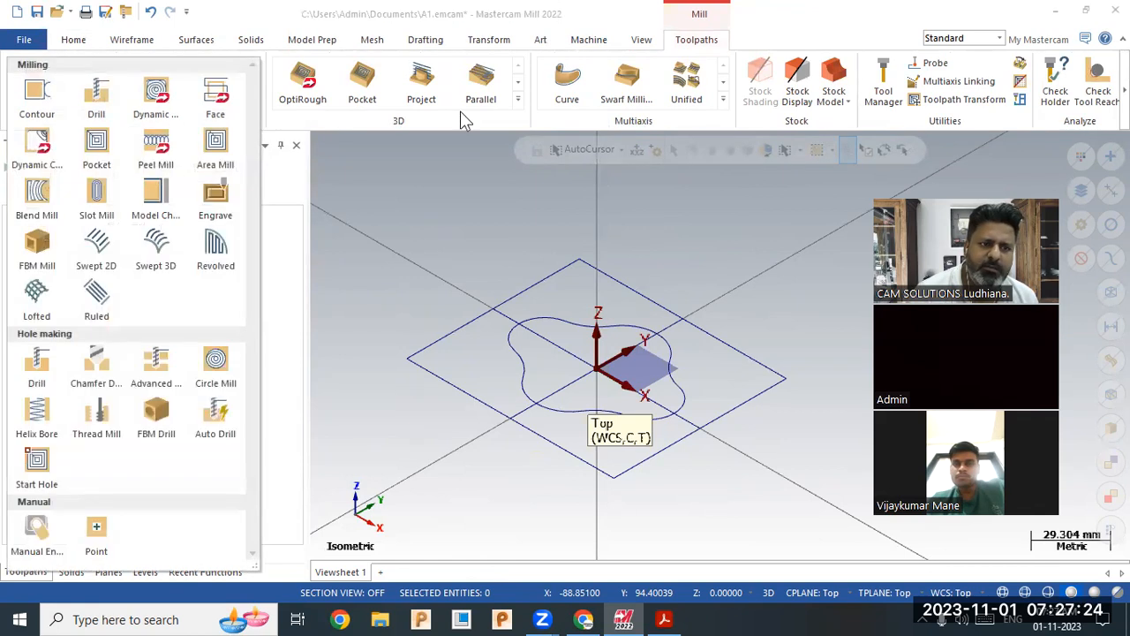
pyautogui.click(518, 100)
pyautogui.click(519, 100)
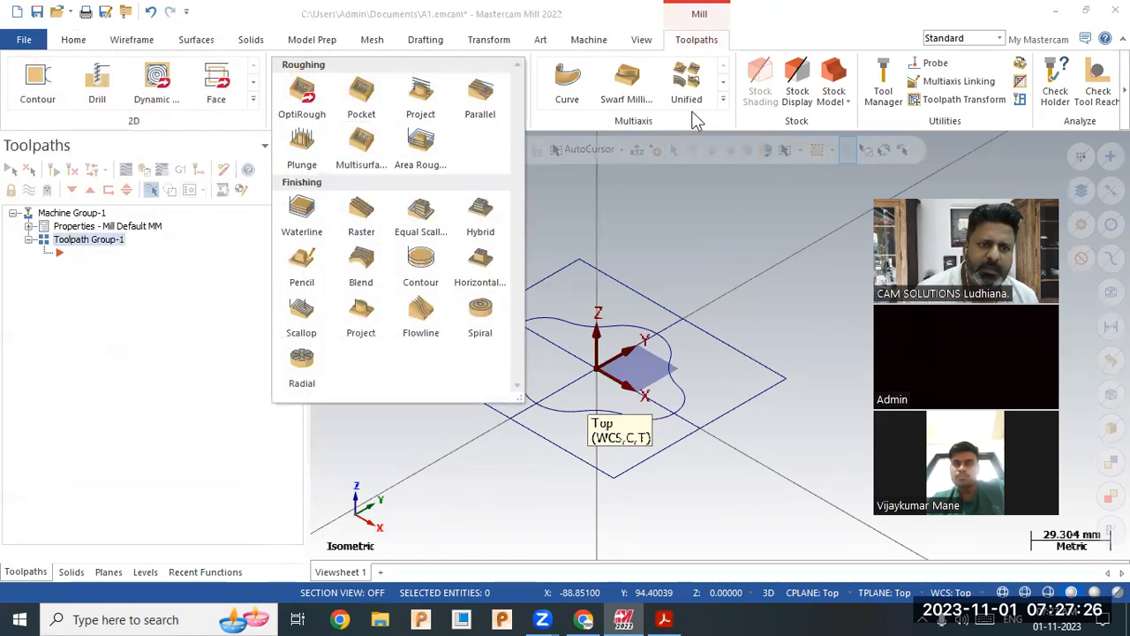
pyautogui.click(722, 100)
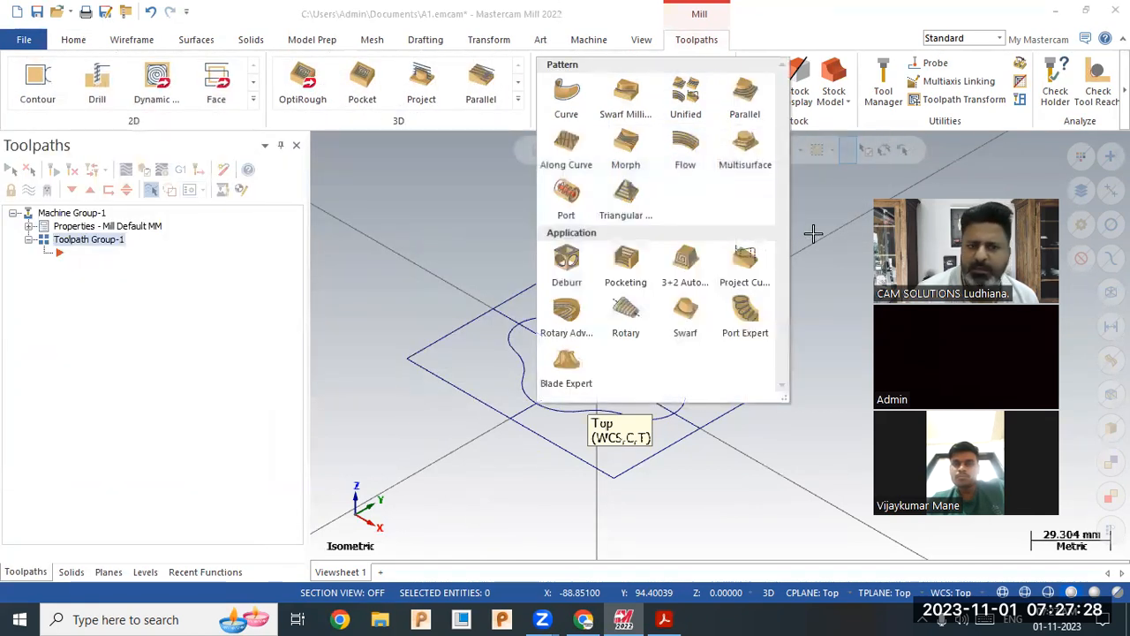
pyautogui.click(798, 232)
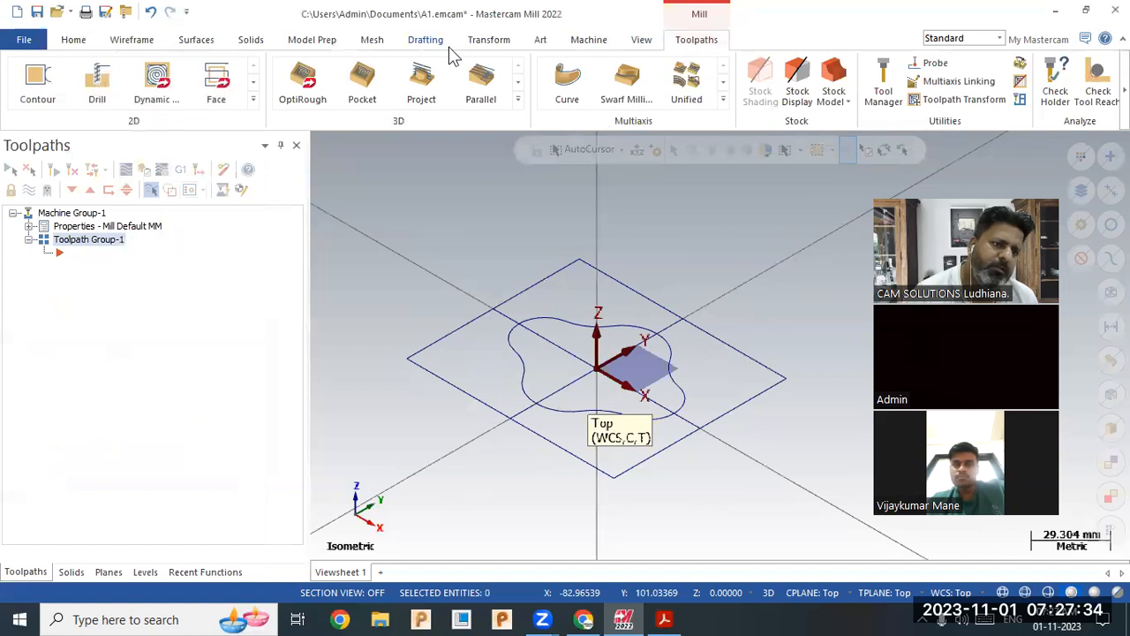
pyautogui.click(253, 99)
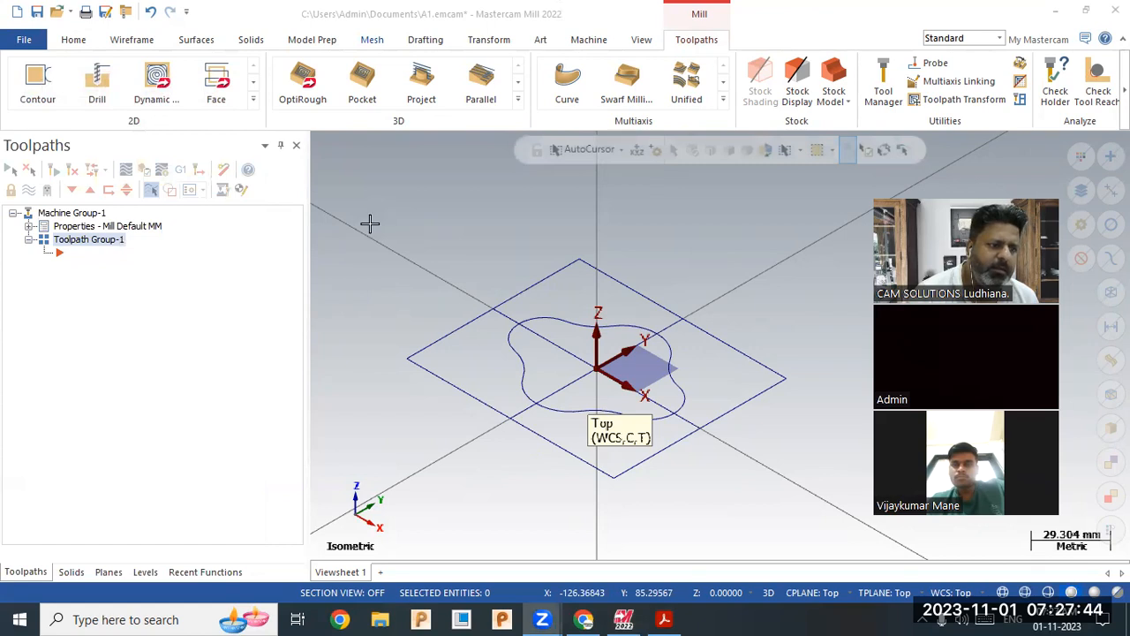
# Define rectangular stock from all entities, 108 by 90 mm in X and Y, with a Z height of 45 mm.
pyautogui.click(30, 226)
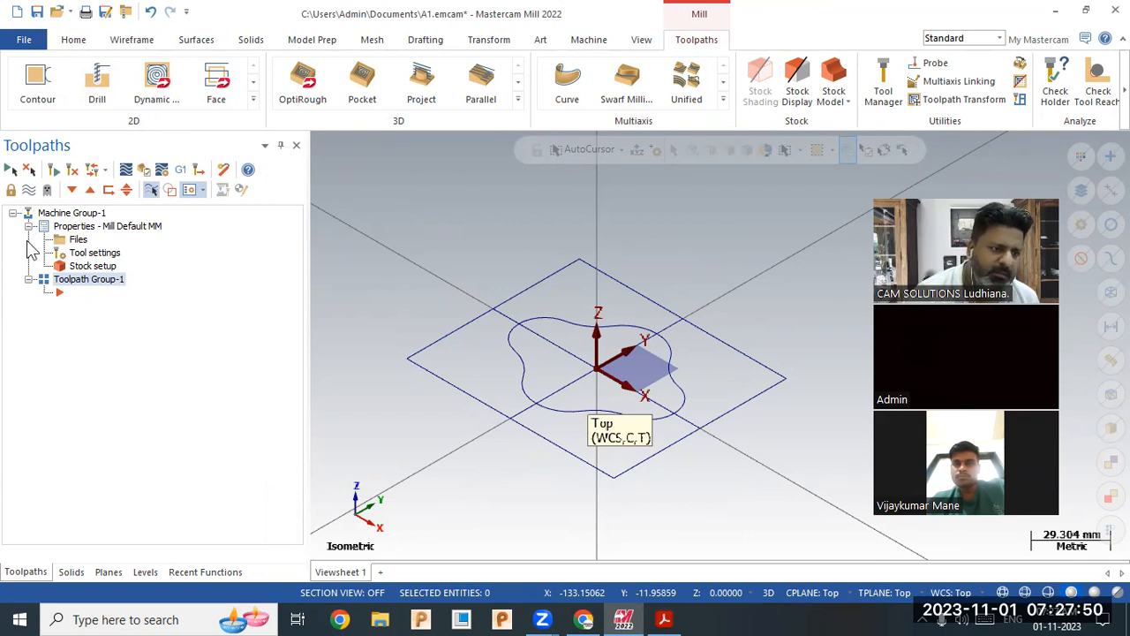
pyautogui.click(88, 266)
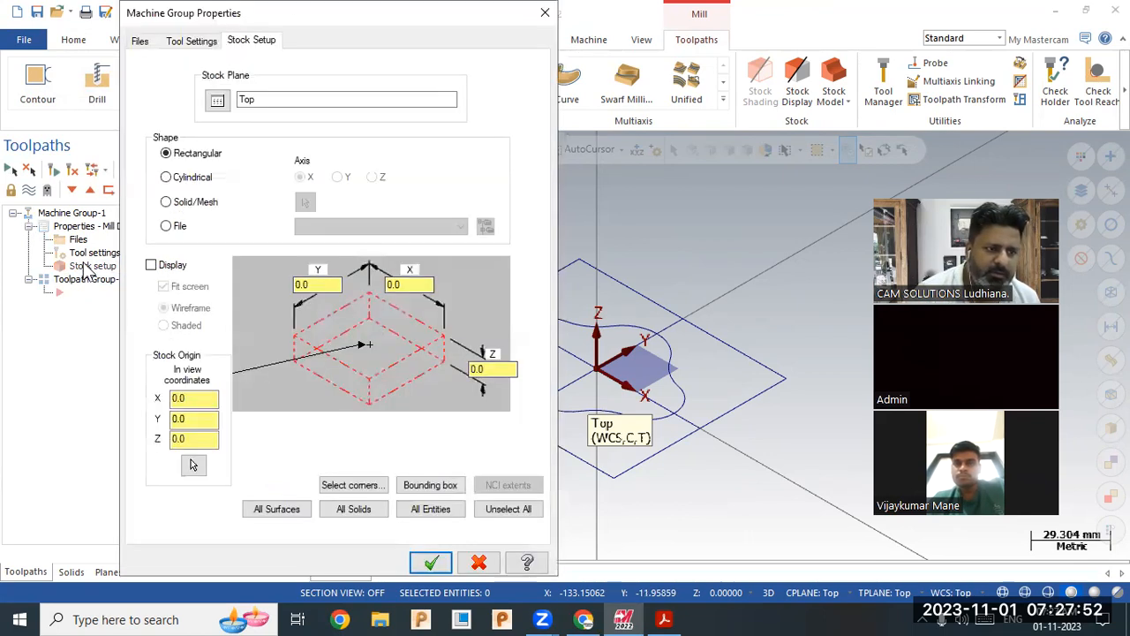
pyautogui.click(424, 515)
pyautogui.click(321, 283)
pyautogui.click(418, 284)
pyautogui.doubleClick(490, 367)
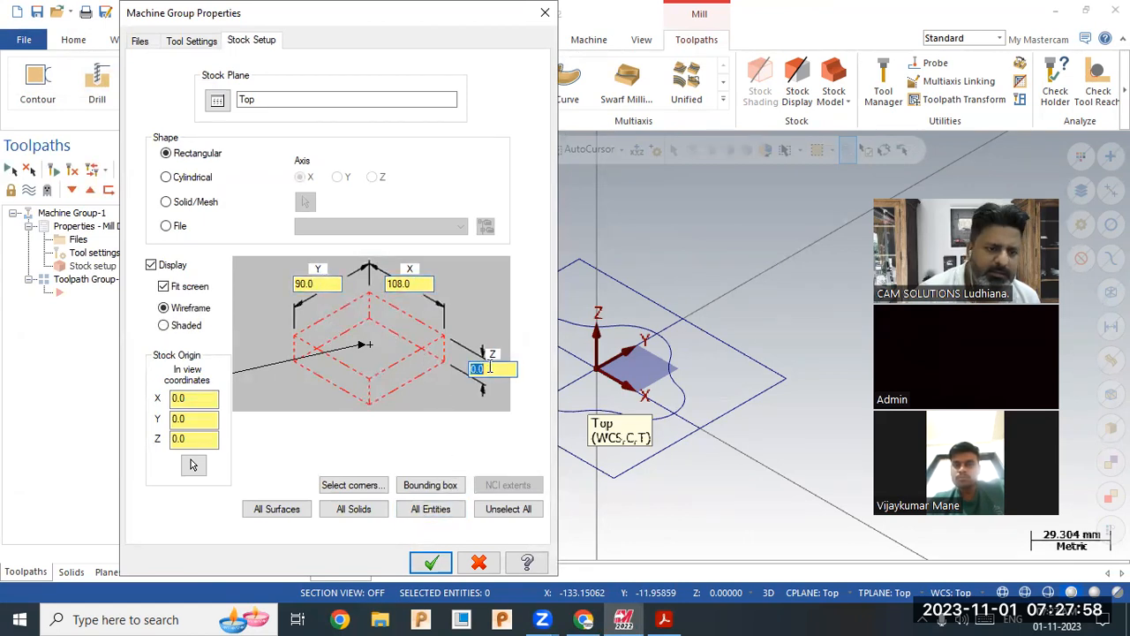
pyautogui.write('45')
pyautogui.press('Tab')
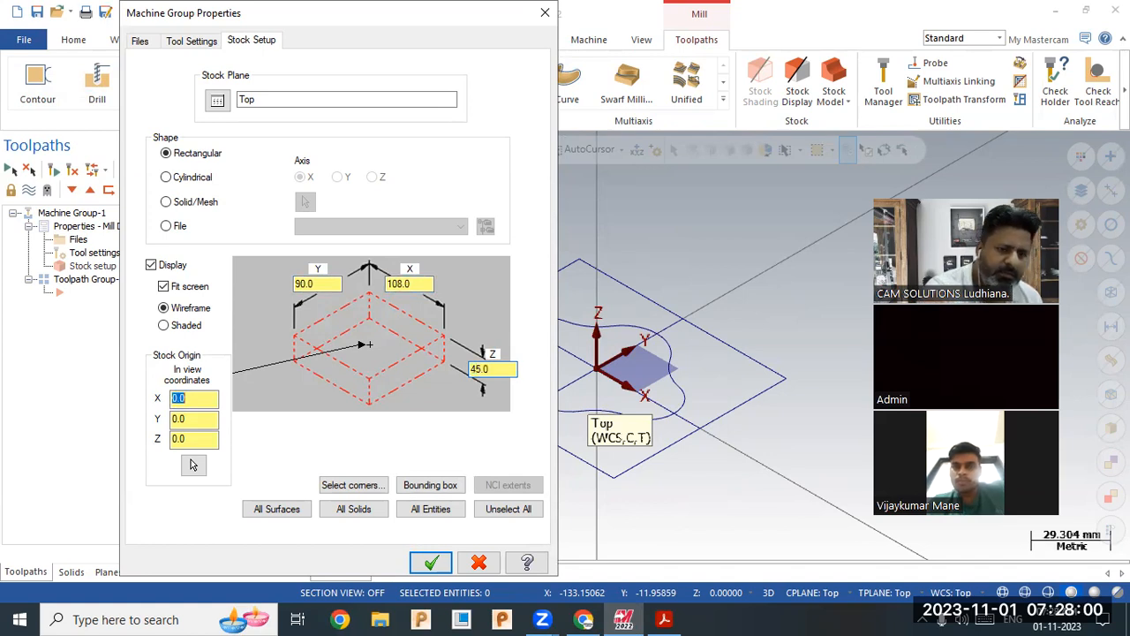
pyautogui.click(431, 562)
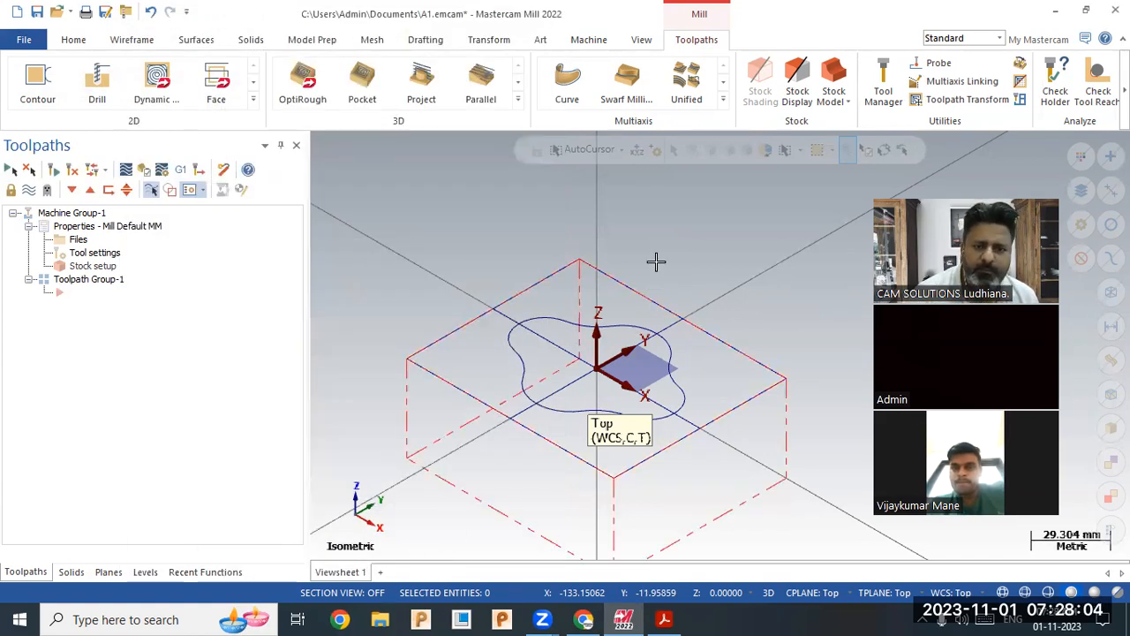
pyautogui.scroll(-2, 693, 300)
pyautogui.scroll(2, 801, 415)
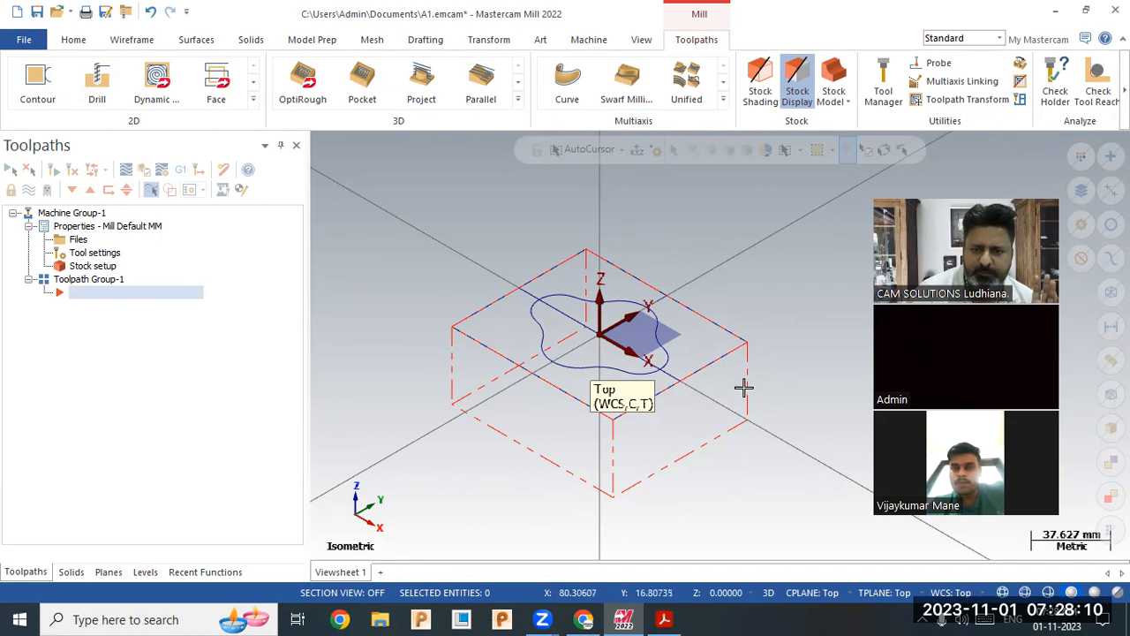
# Check the part in the PDF drawing and start a 2D Contour toolpath chained around the closed lobed outline.
pyautogui.click(664, 620)
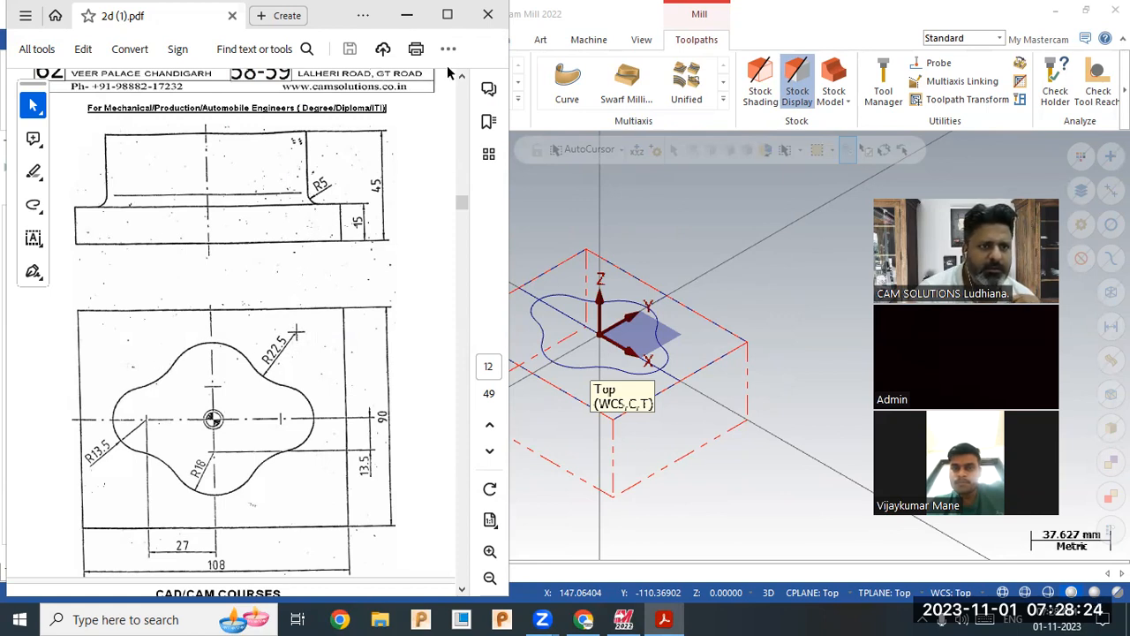
pyautogui.click(406, 15)
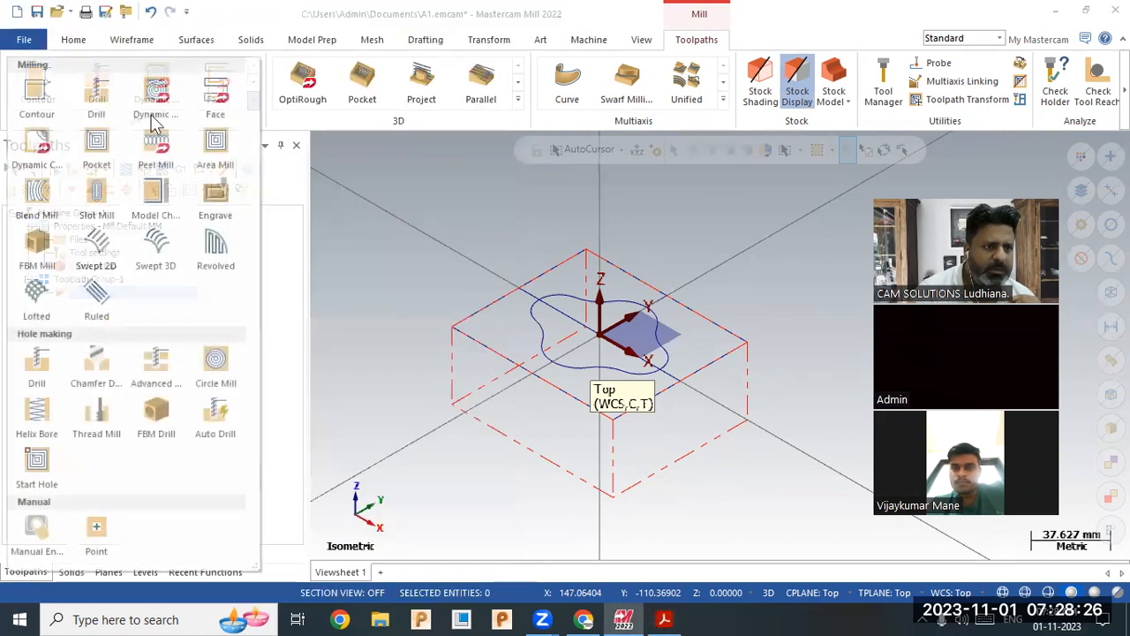
pyautogui.click(36, 112)
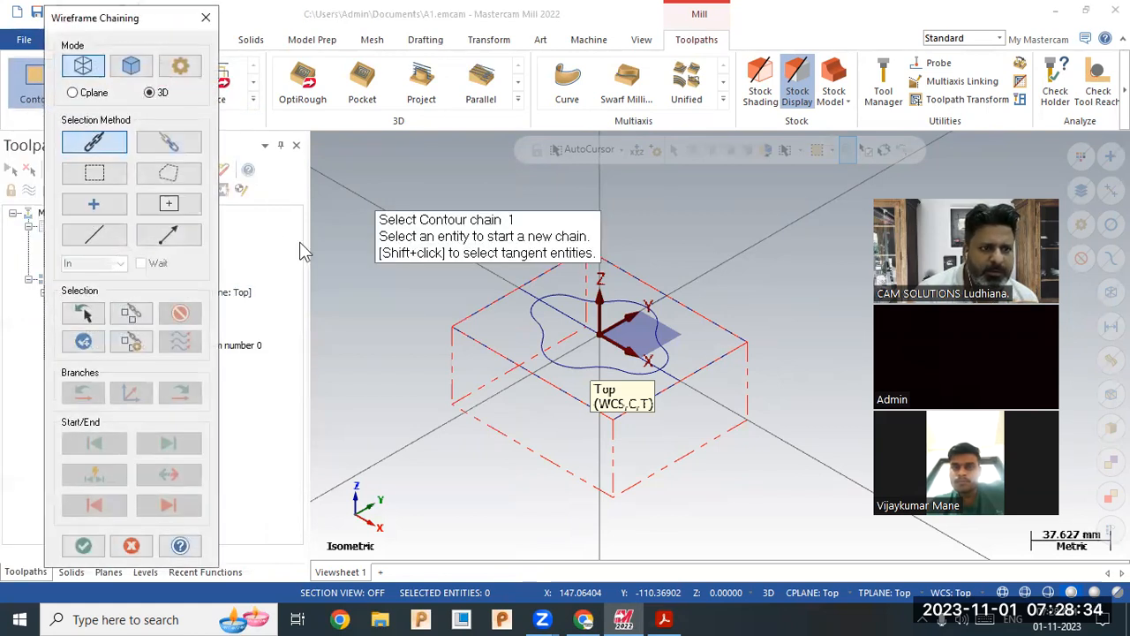
pyautogui.moveTo(477, 253); pyautogui.dragTo(464, 223)
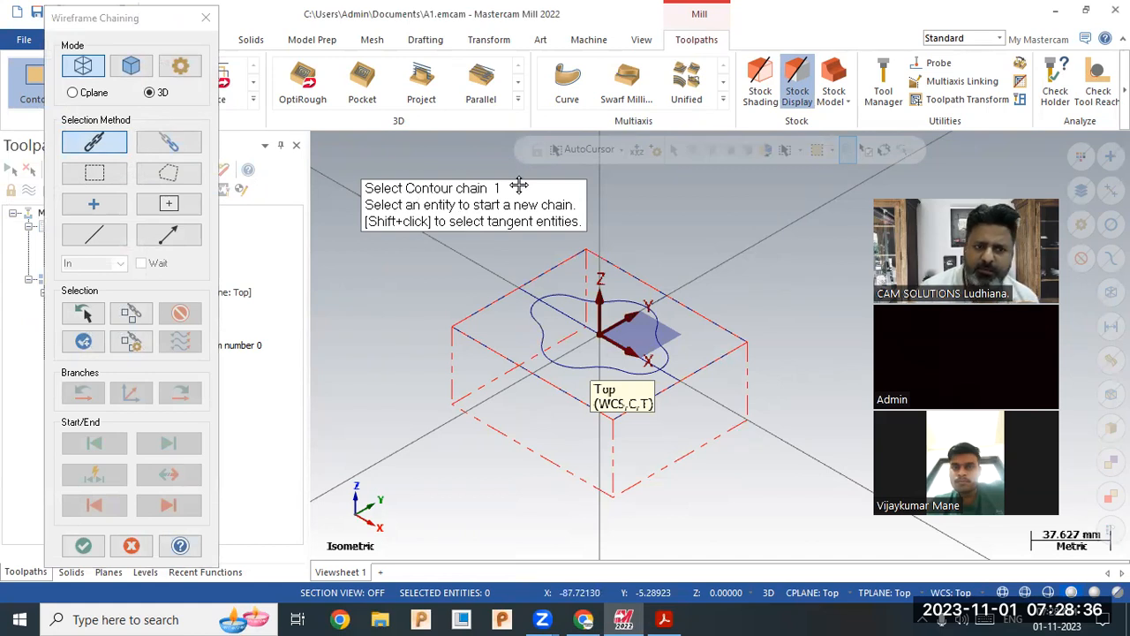
pyautogui.click(554, 296)
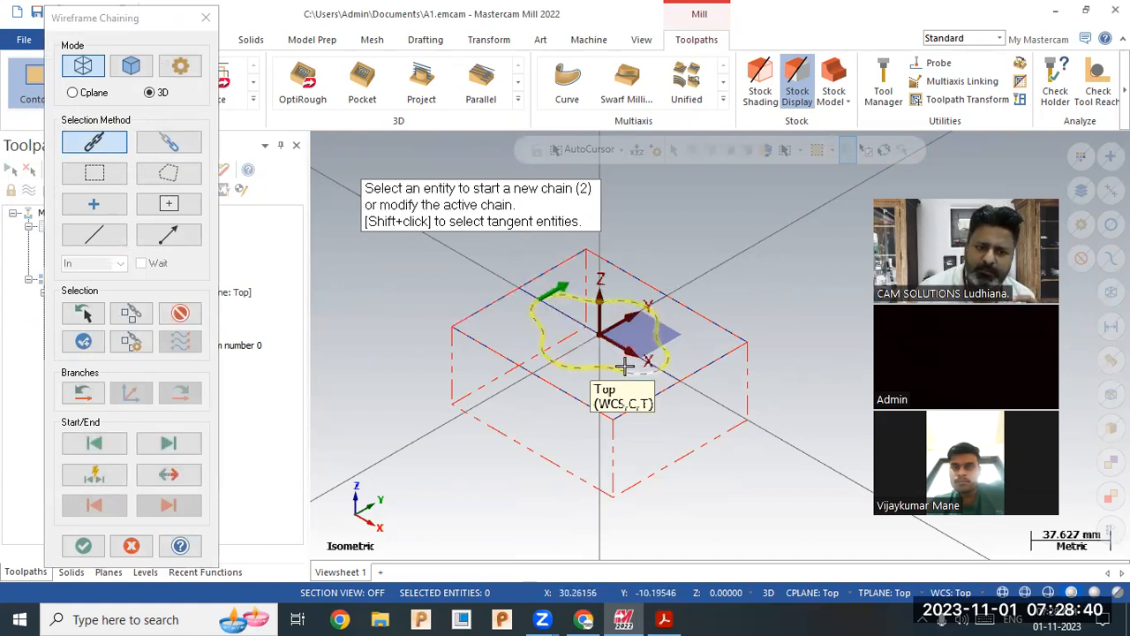
pyautogui.click(83, 545)
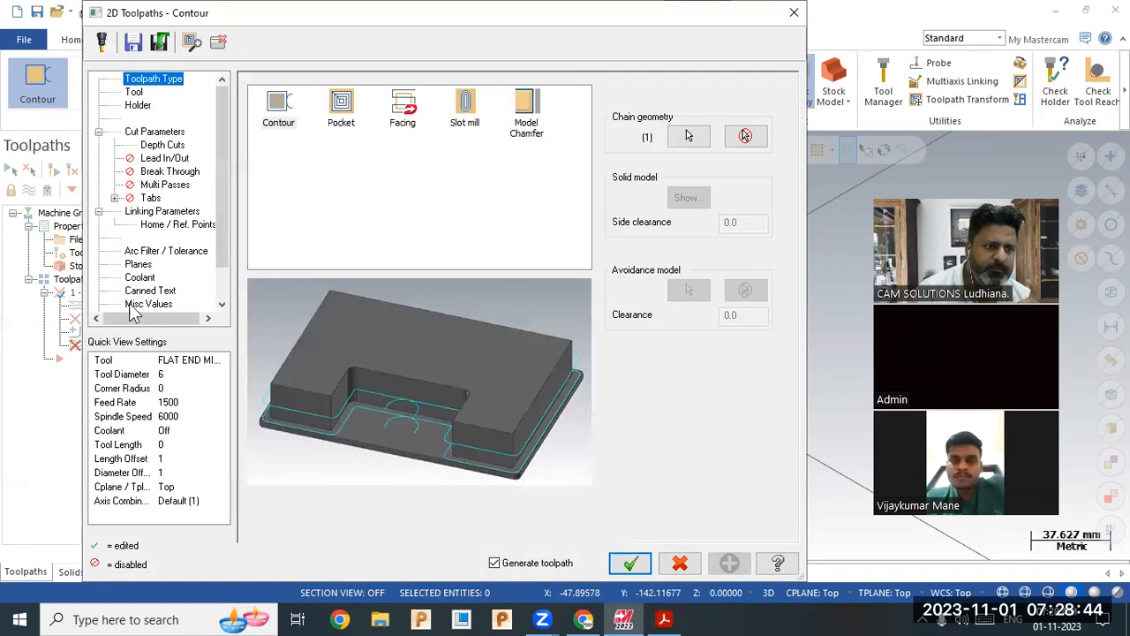
# Select the FLAT END MILL - 16 from the tool library for the contour and assign it tool number 1.
pyautogui.click(137, 94)
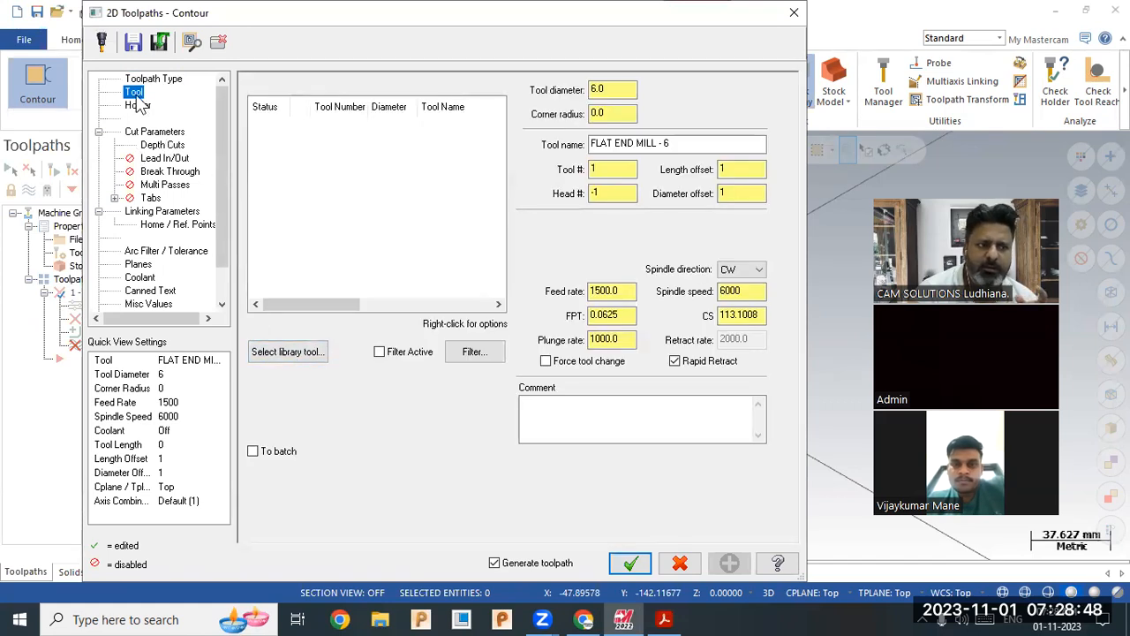
pyautogui.click(309, 353)
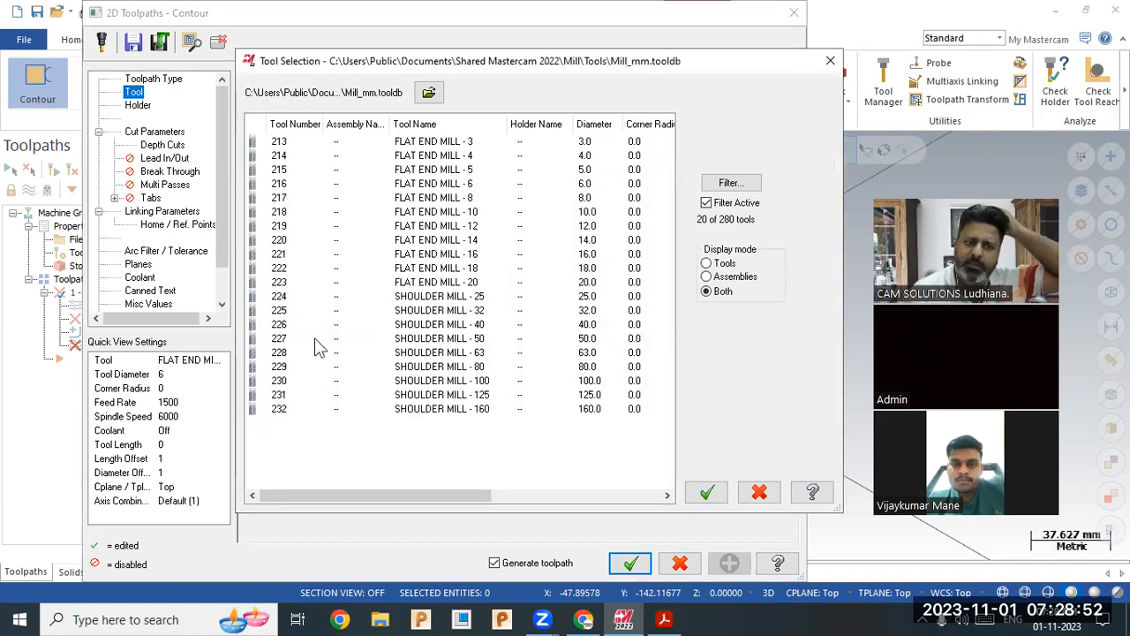
pyautogui.click(450, 256)
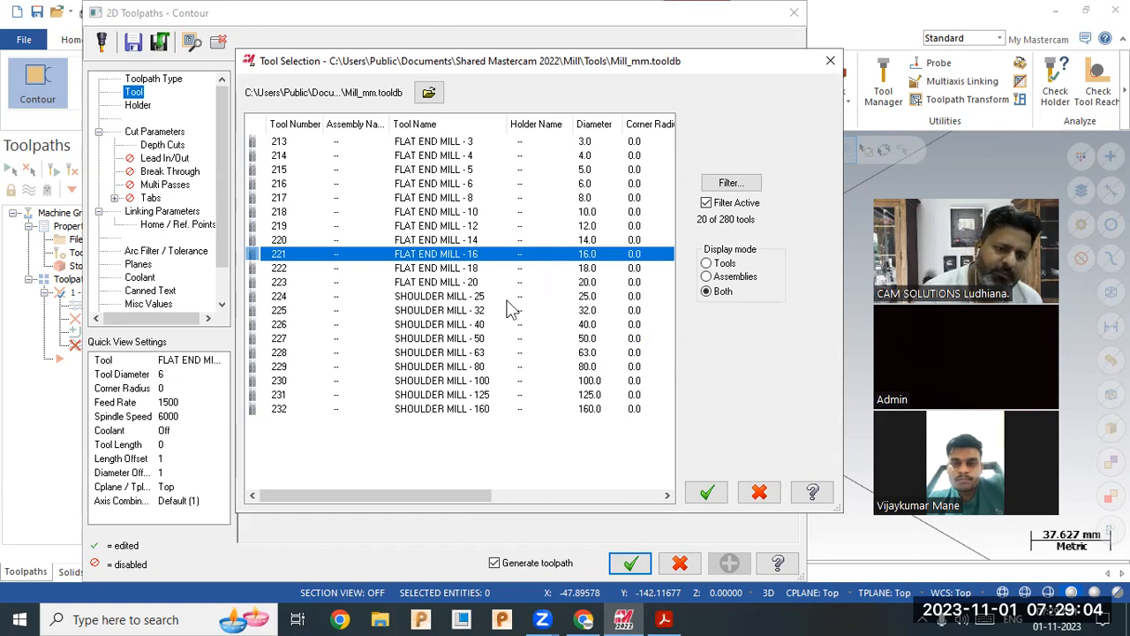
pyautogui.click(703, 492)
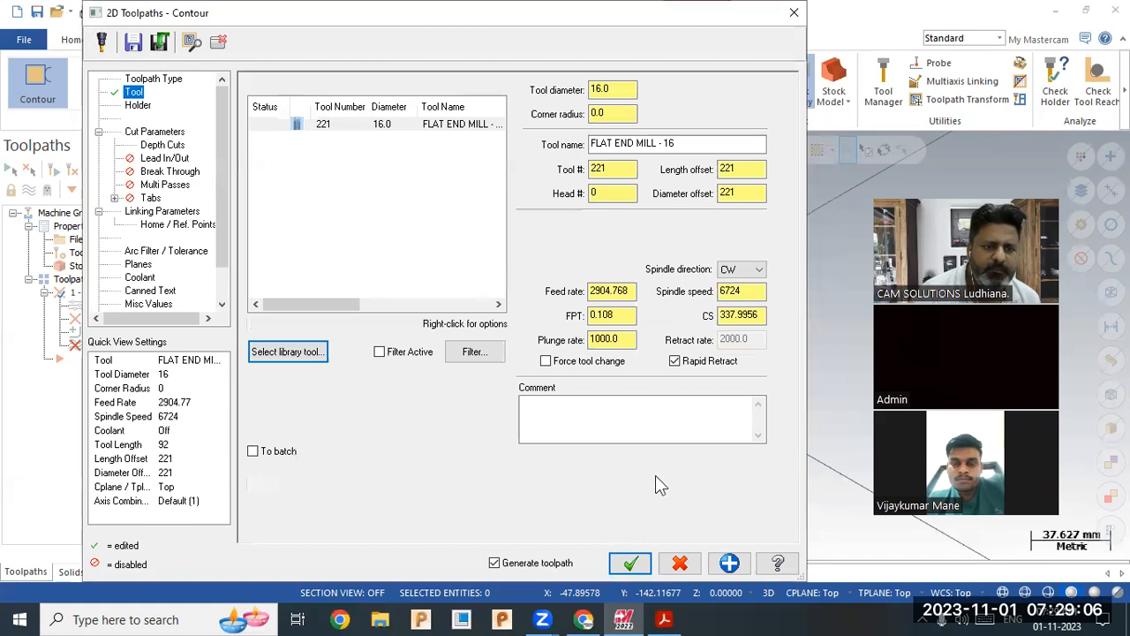
pyautogui.doubleClick(609, 168)
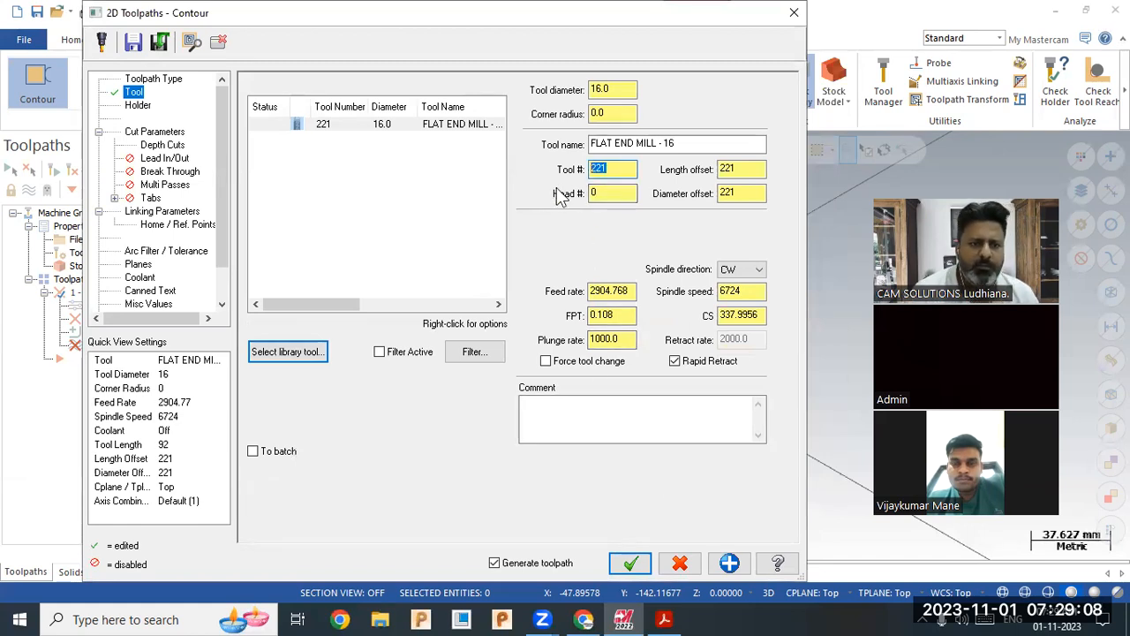
pyautogui.write('1')
pyautogui.press('Return')
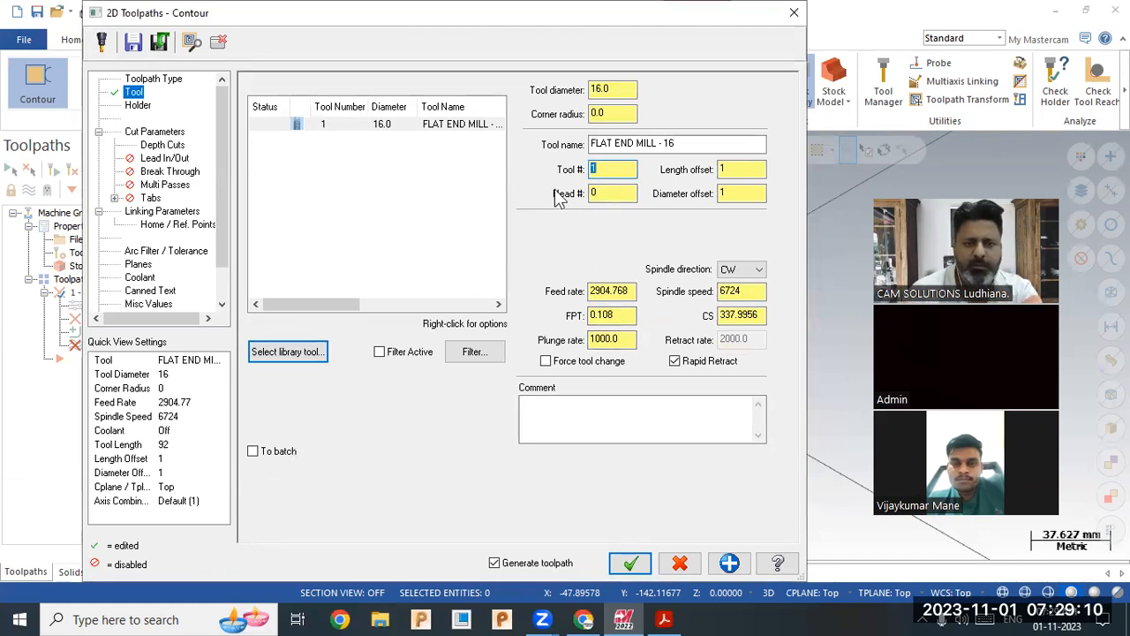
# Review the contour's cut parameters and depth cuts, and generate the toolpath with an absolute depth of -30 mm.
pyautogui.click(163, 132)
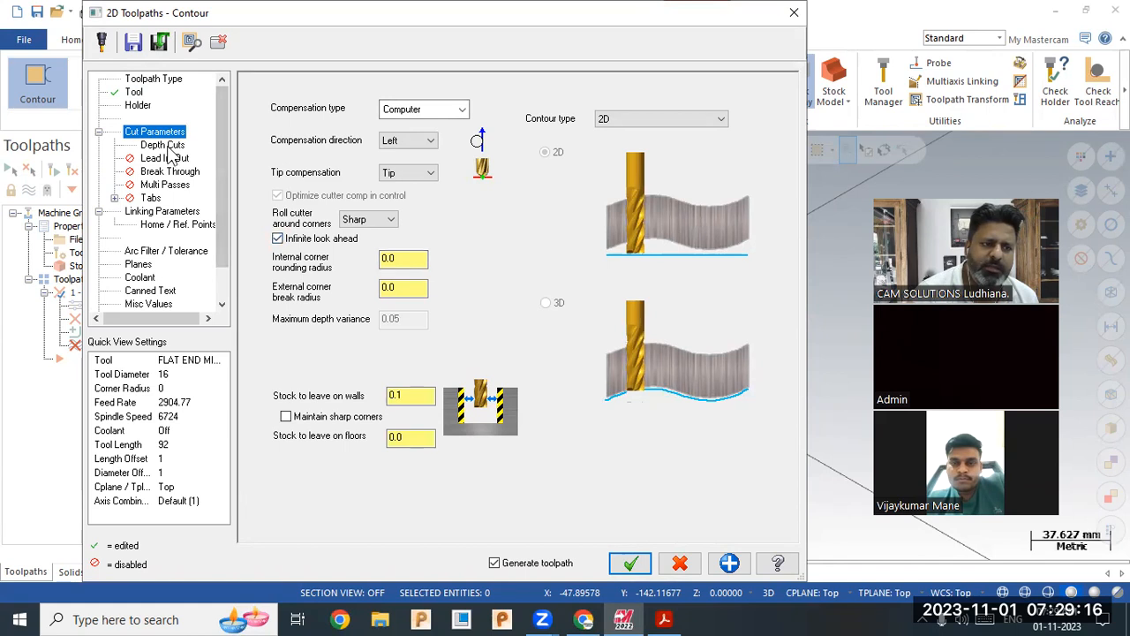
pyautogui.click(168, 146)
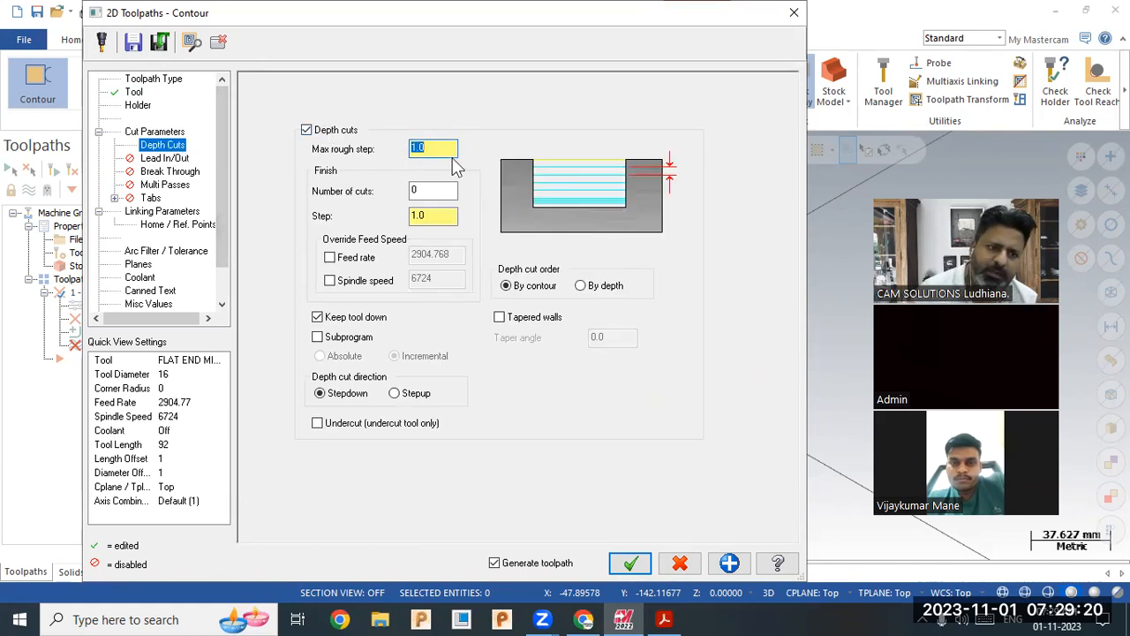
pyautogui.click(163, 211)
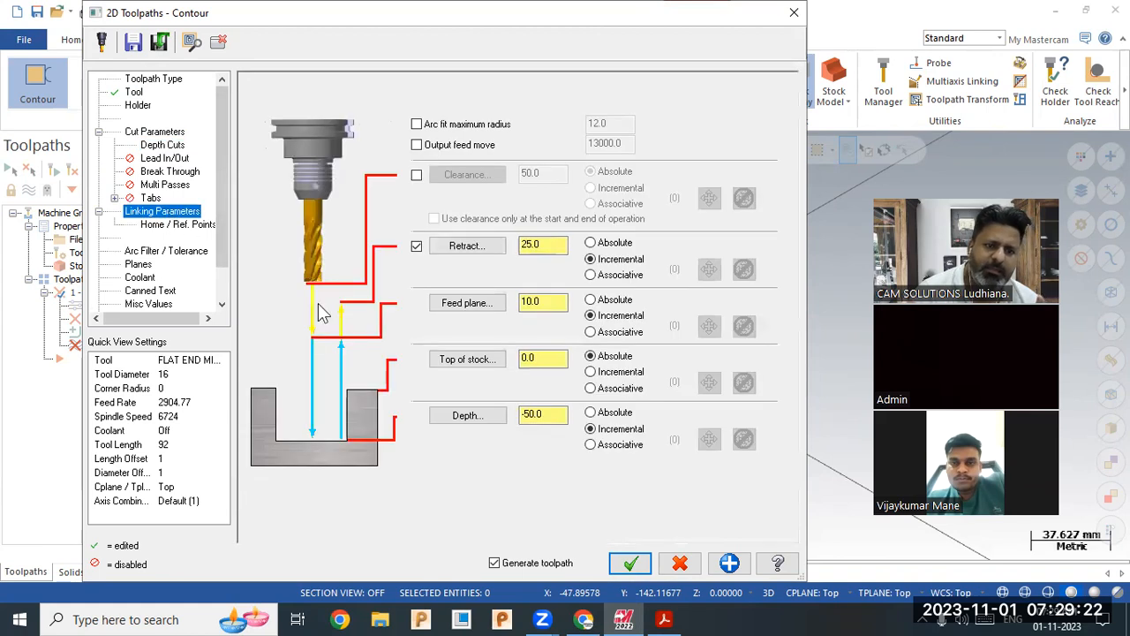
pyautogui.click(590, 412)
pyautogui.doubleClick(543, 414)
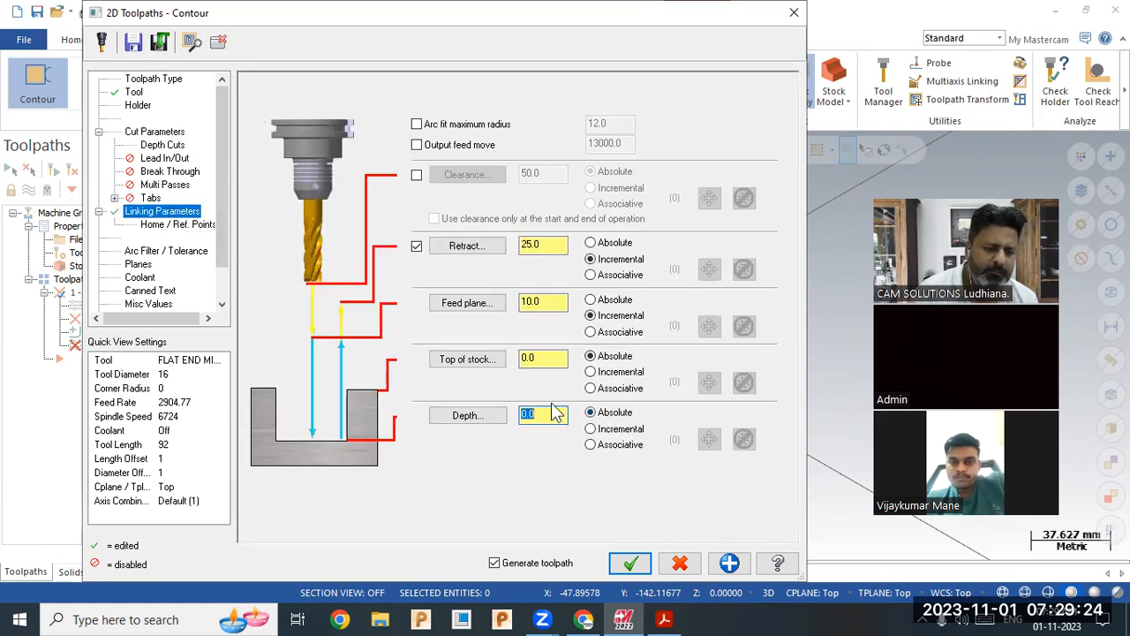
pyautogui.write('-3')
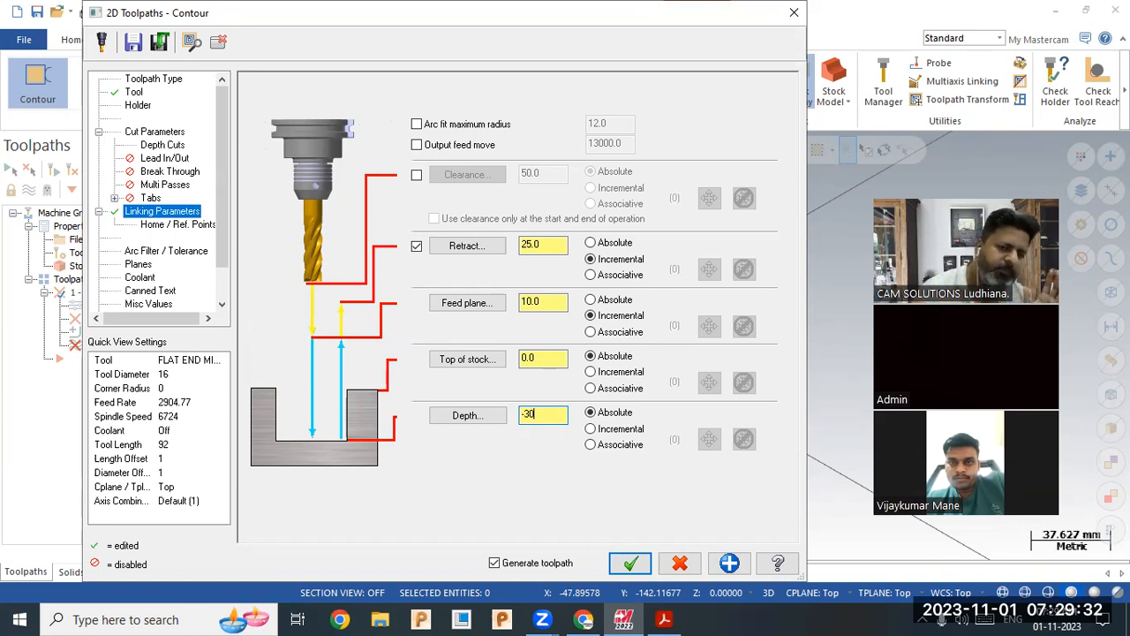
pyautogui.click(629, 562)
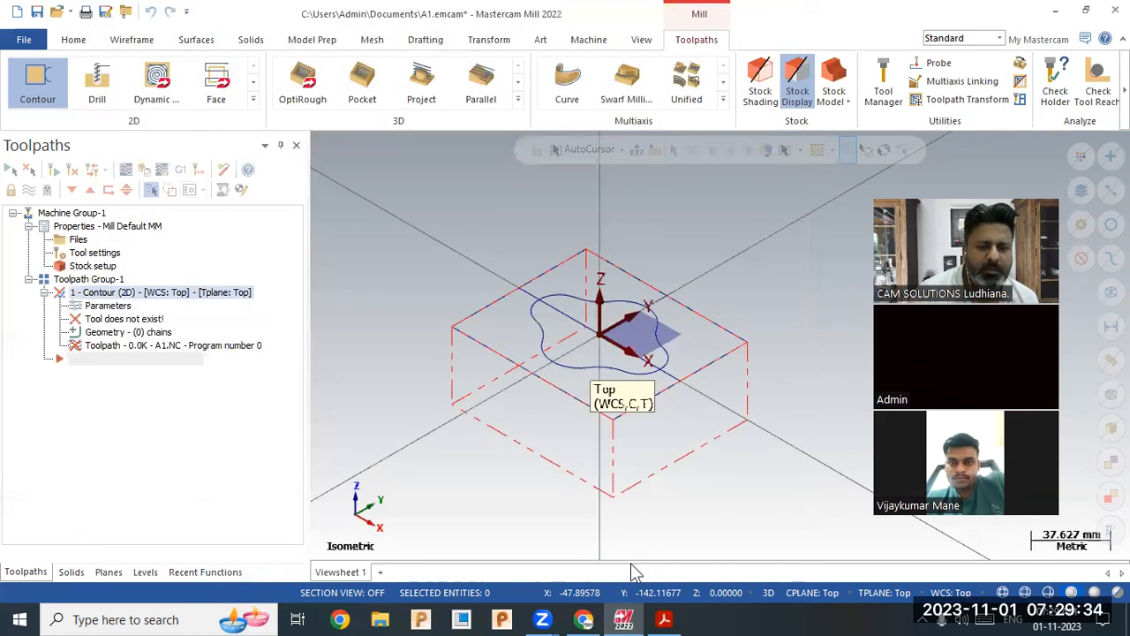
# Backplot the 2D contour toolpath to watch the tool move around the lobed outline.
pyautogui.moveTo(648, 525); pyautogui.dragTo(654, 318, button='middle')
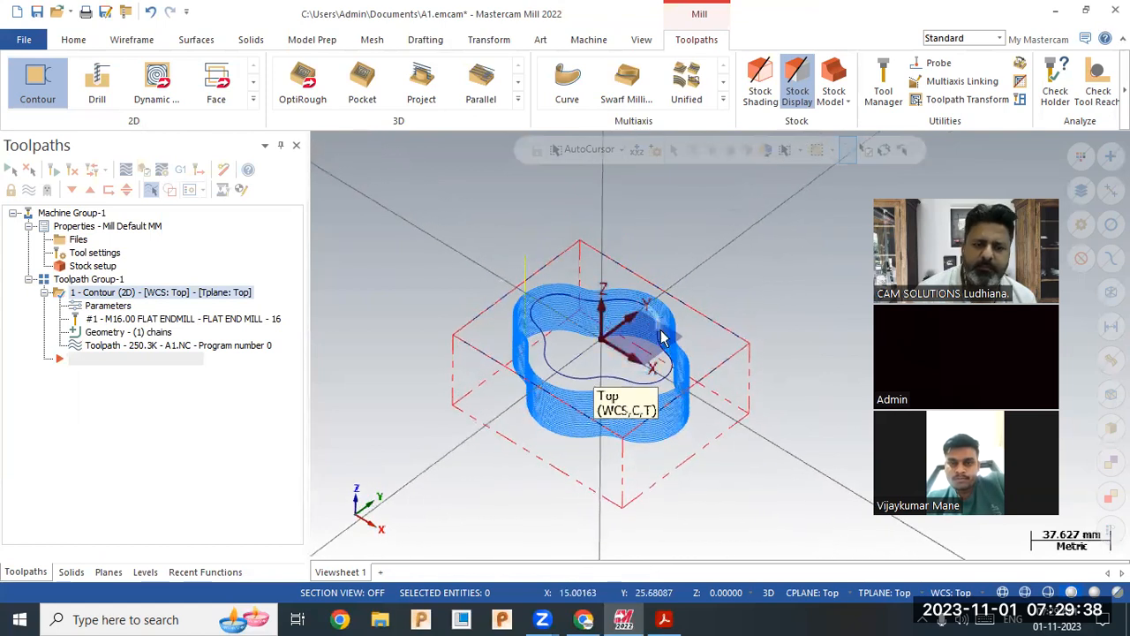
pyautogui.click(175, 346)
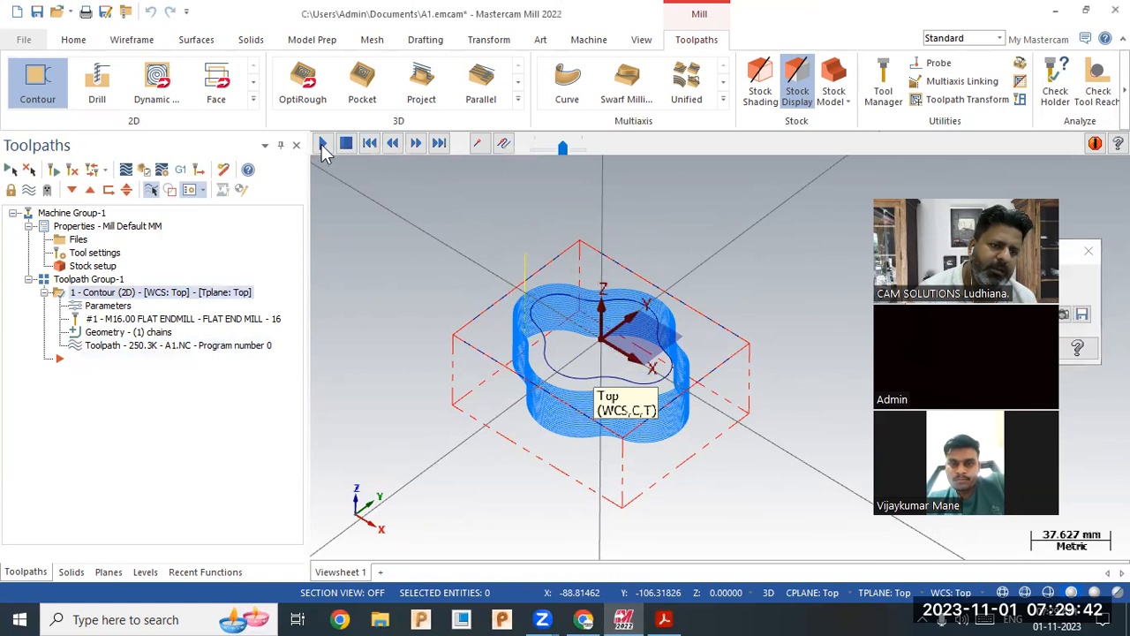
pyautogui.click(323, 149)
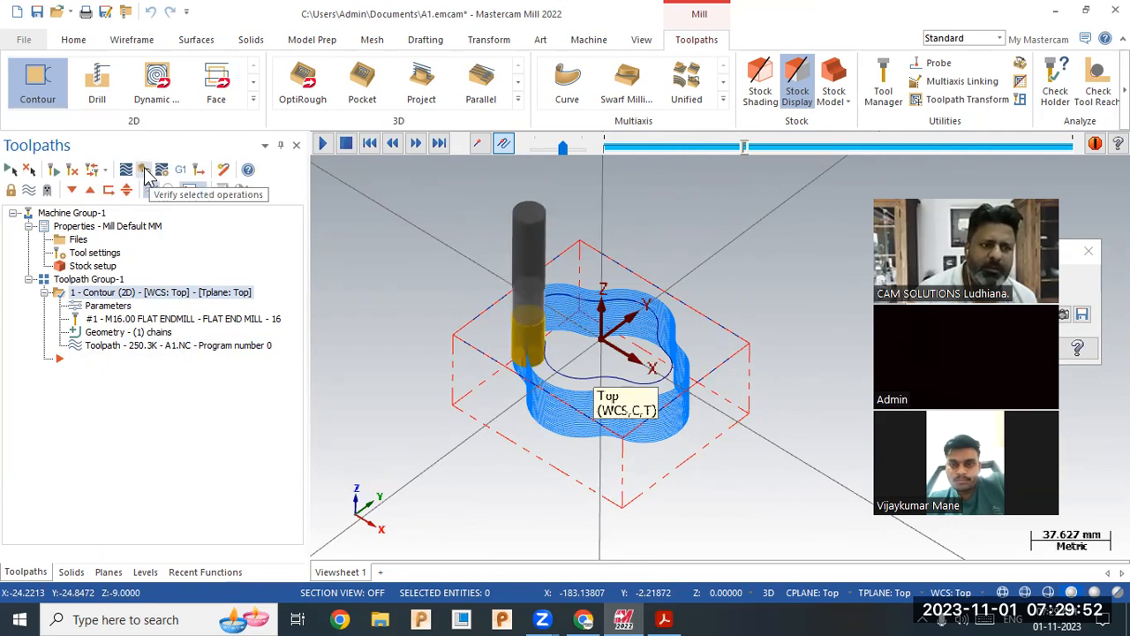
# Verify the 2D contour in the simulator at a slower playback speed, inspect the cut around the boss, and close the simulation.
pyautogui.click(145, 172)
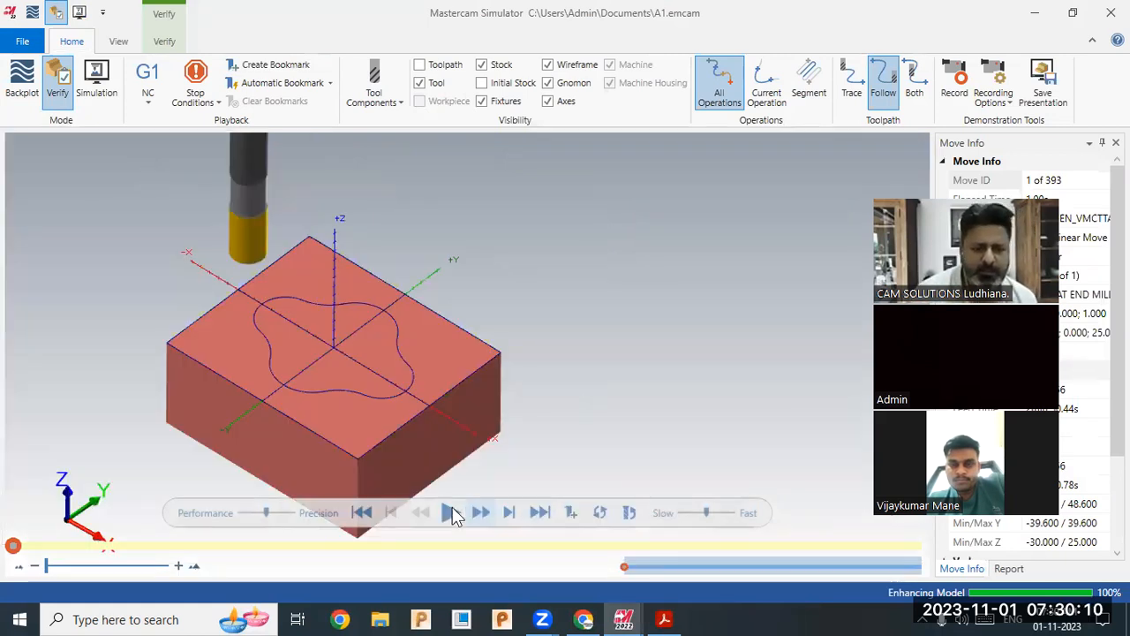
pyautogui.click(685, 512)
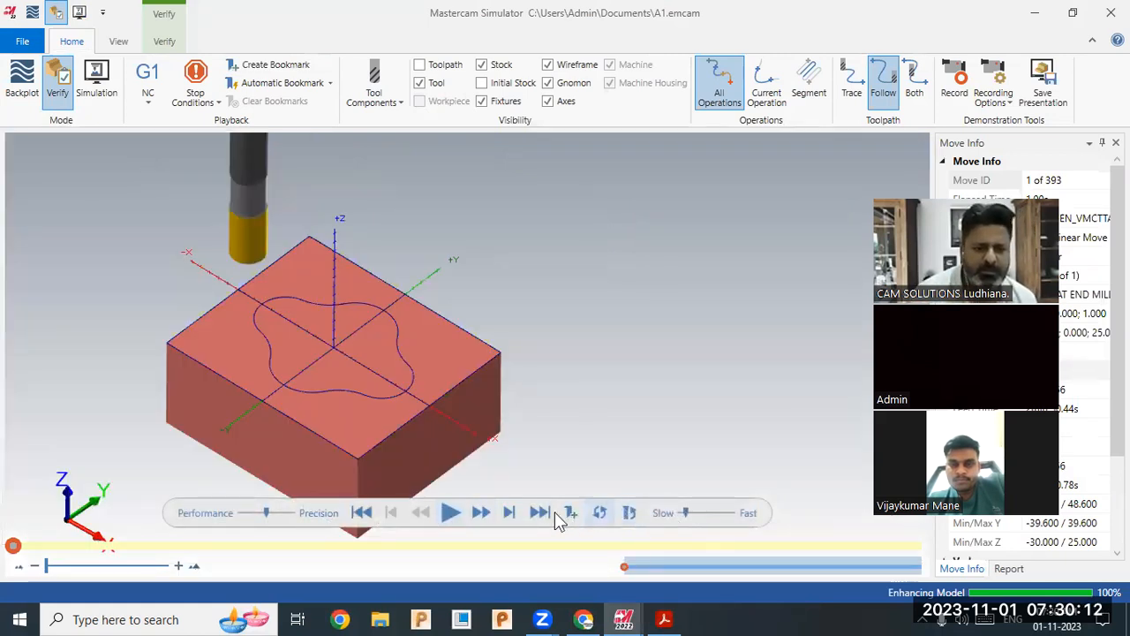
pyautogui.click(450, 513)
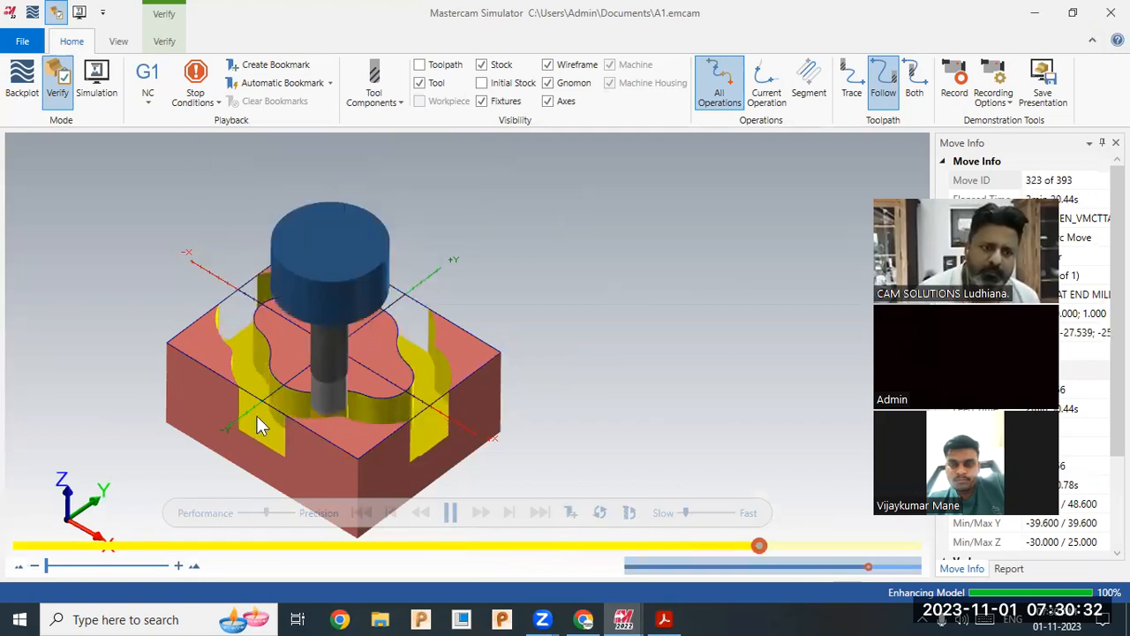
pyautogui.scroll(2, 323, 389)
pyautogui.moveTo(341, 393); pyautogui.dragTo(317, 382, button='middle')
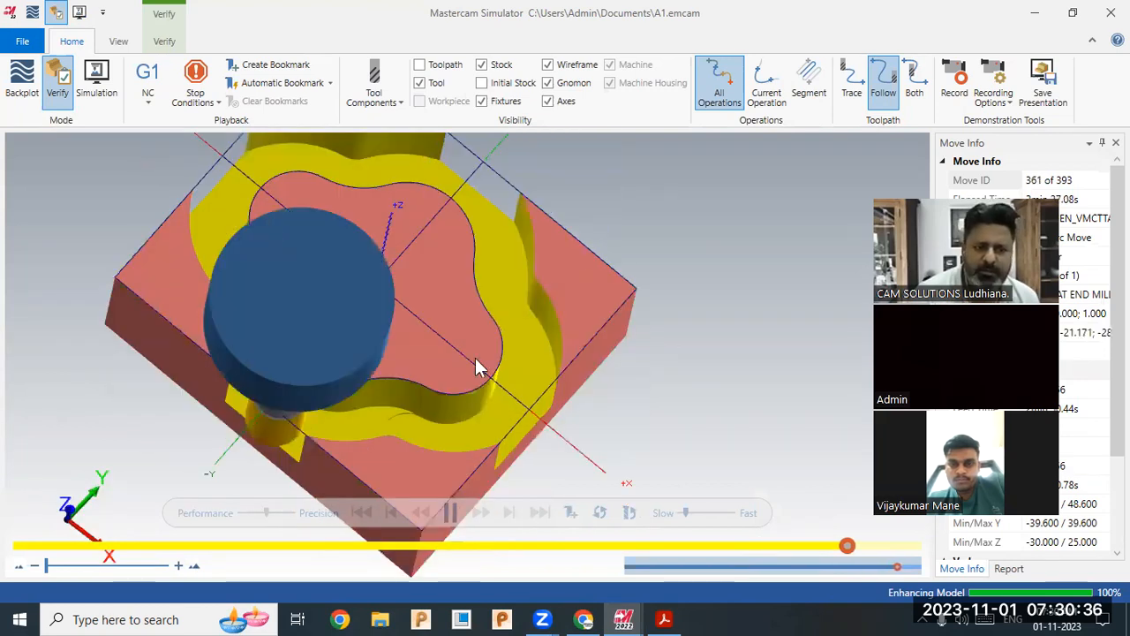
pyautogui.moveTo(459, 318)
pyautogui.mouseDown(button='middle')
pyautogui.moveTo(454, 300)
pyautogui.moveTo(473, 320)
pyautogui.mouseUp(button='middle')
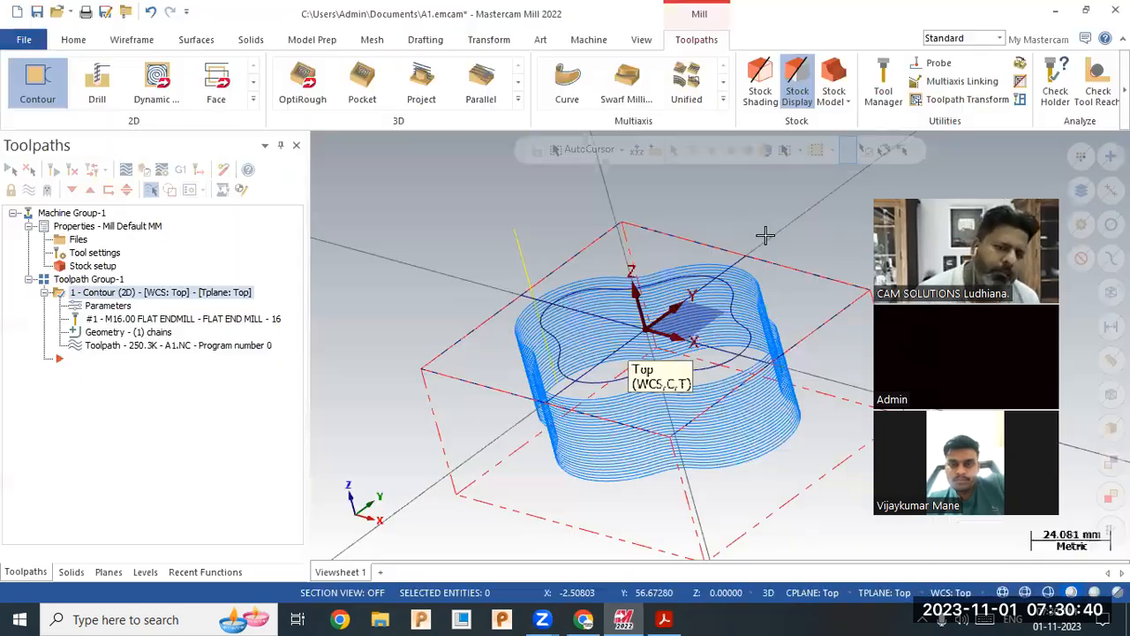
pyautogui.click(1110, 12)
# Enable Multi Passes for the contour with 3 rough passes and regenerate the toolpath.
pyautogui.moveTo(698, 232); pyautogui.dragTo(569, 264, button='middle')
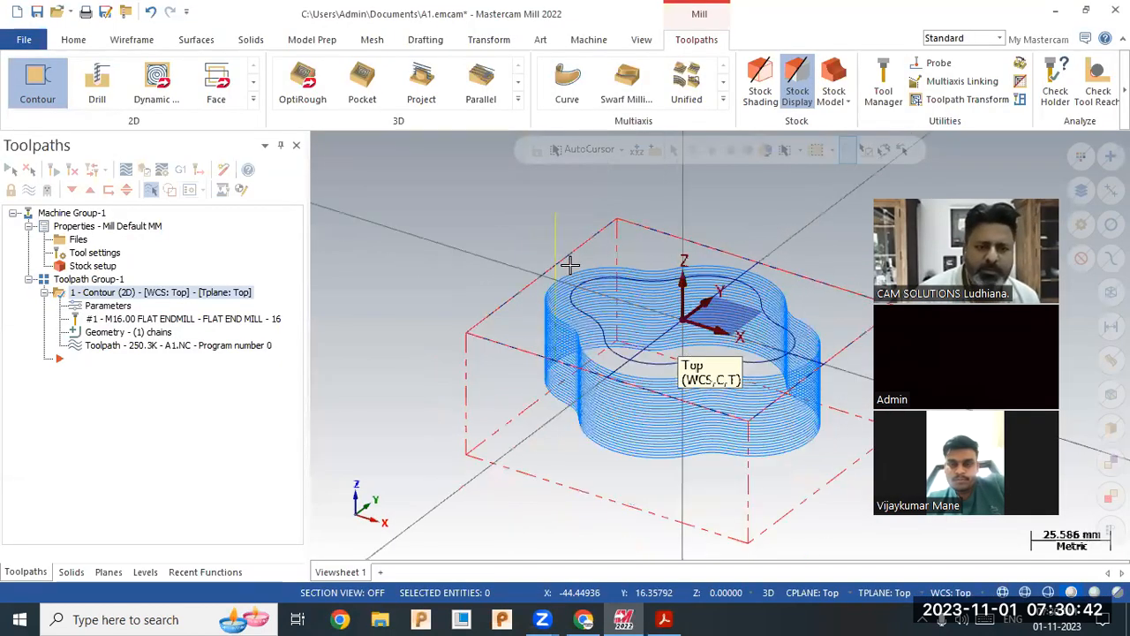
pyautogui.scroll(-1, 361, 314)
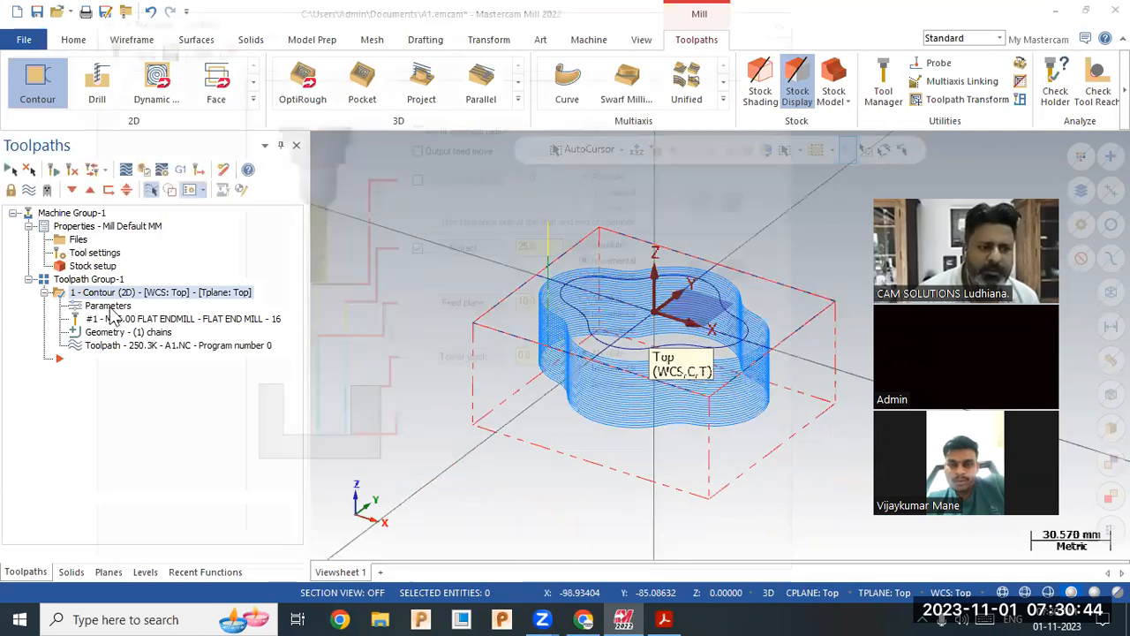
pyautogui.click(107, 306)
pyautogui.click(163, 186)
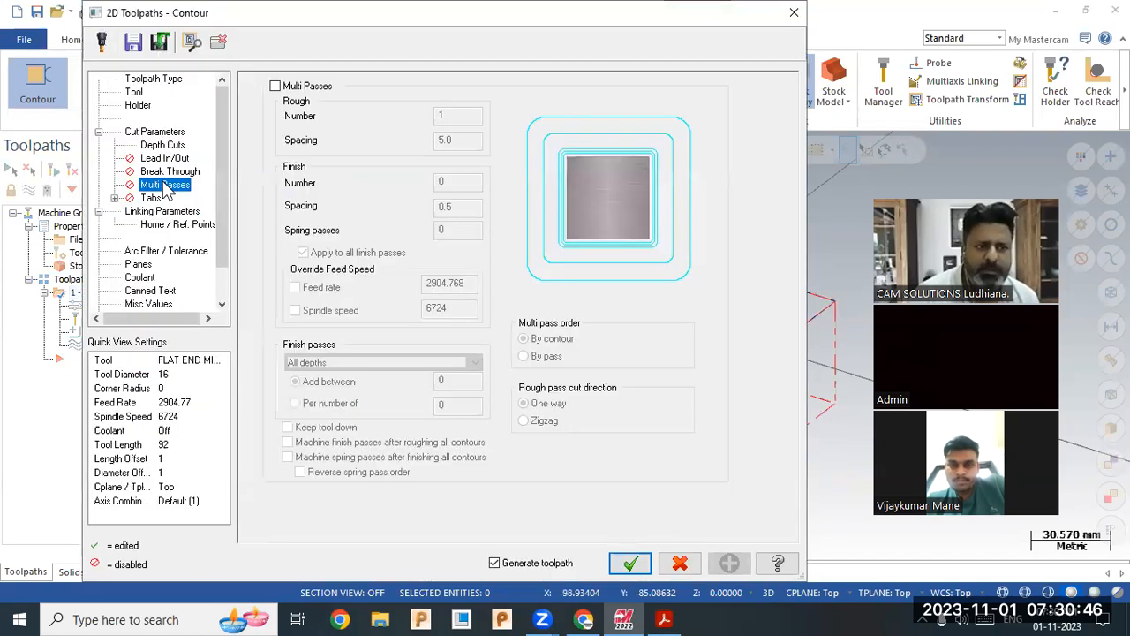
pyautogui.click(274, 86)
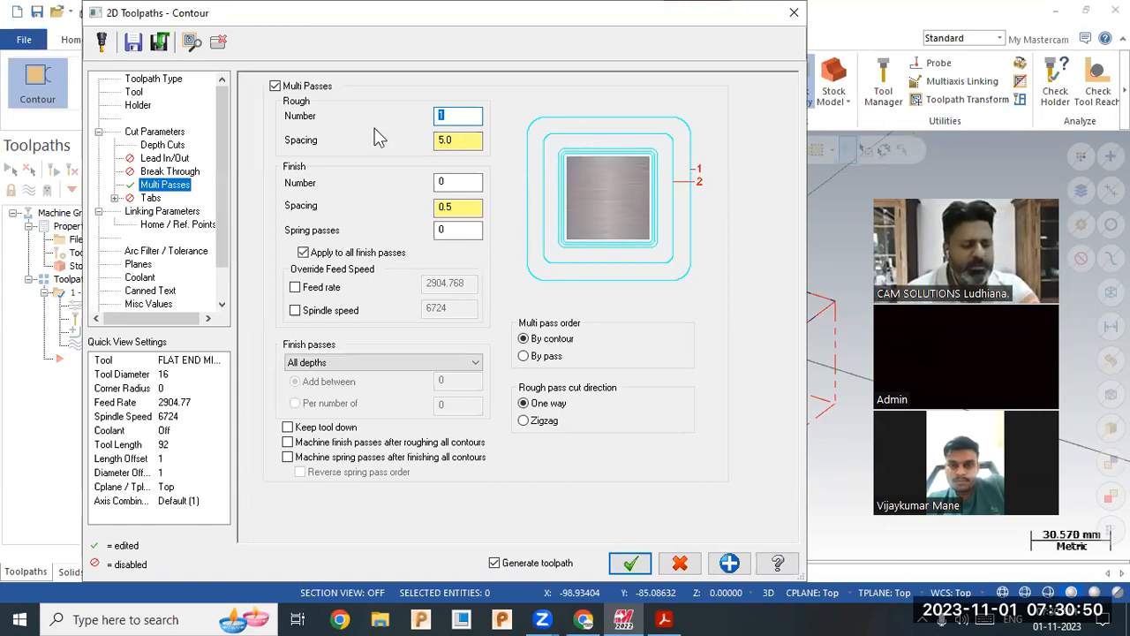
pyautogui.write('3')
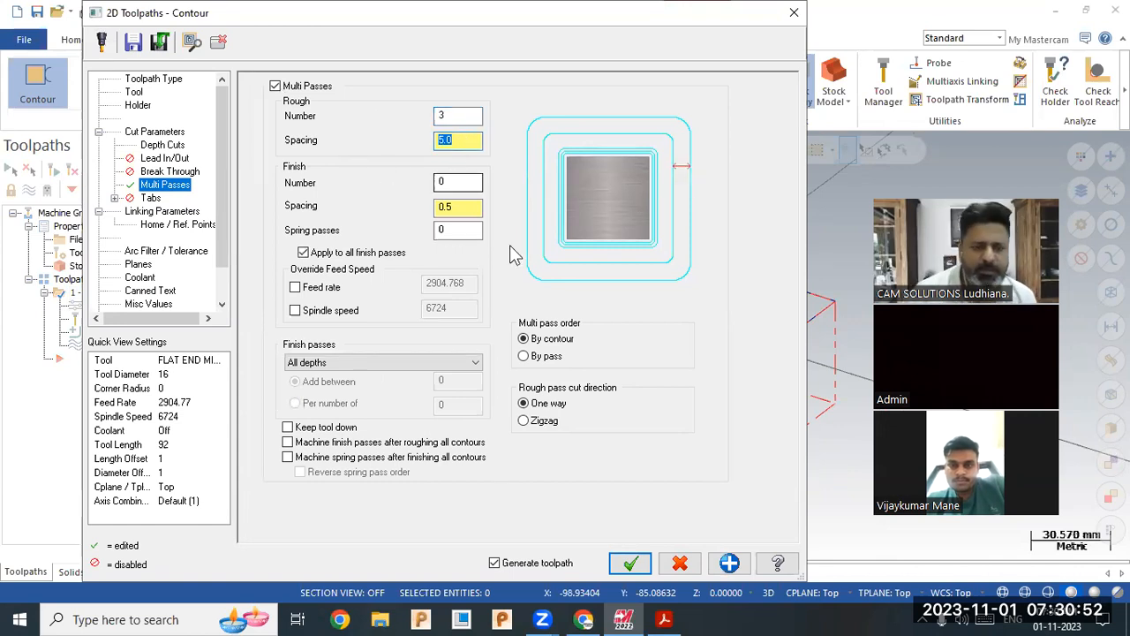
pyautogui.click(630, 562)
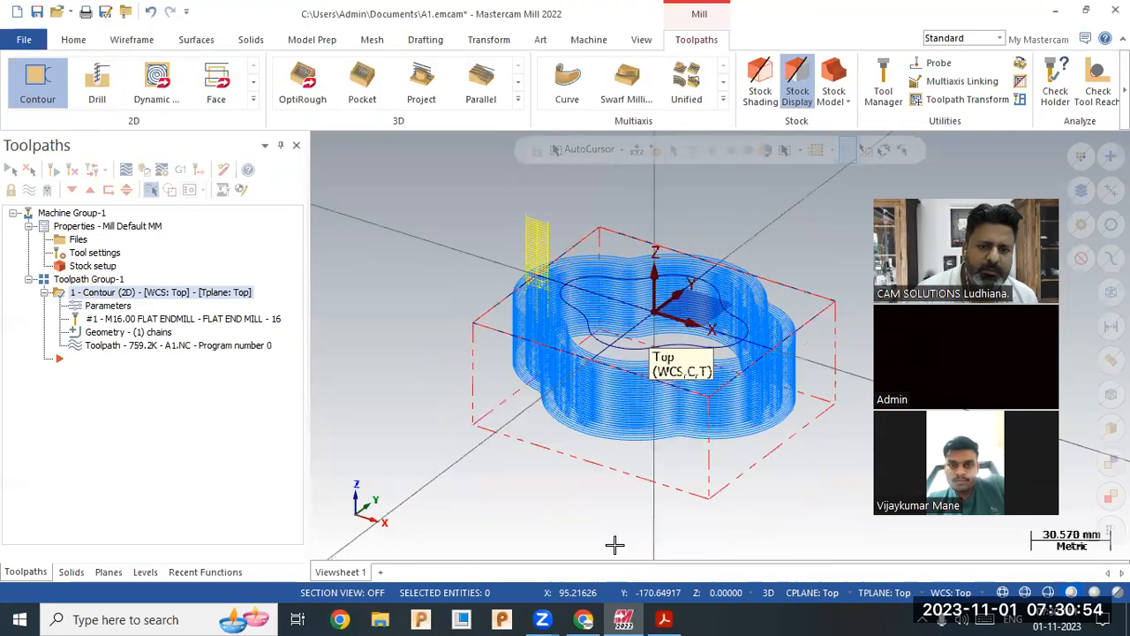
pyautogui.moveTo(612, 545); pyautogui.dragTo(693, 432, button='middle')
# Set the contour's rough pass spacing to 8.0 and the number of rough passes to 4, regenerating the toolpath.
pyautogui.click(107, 306)
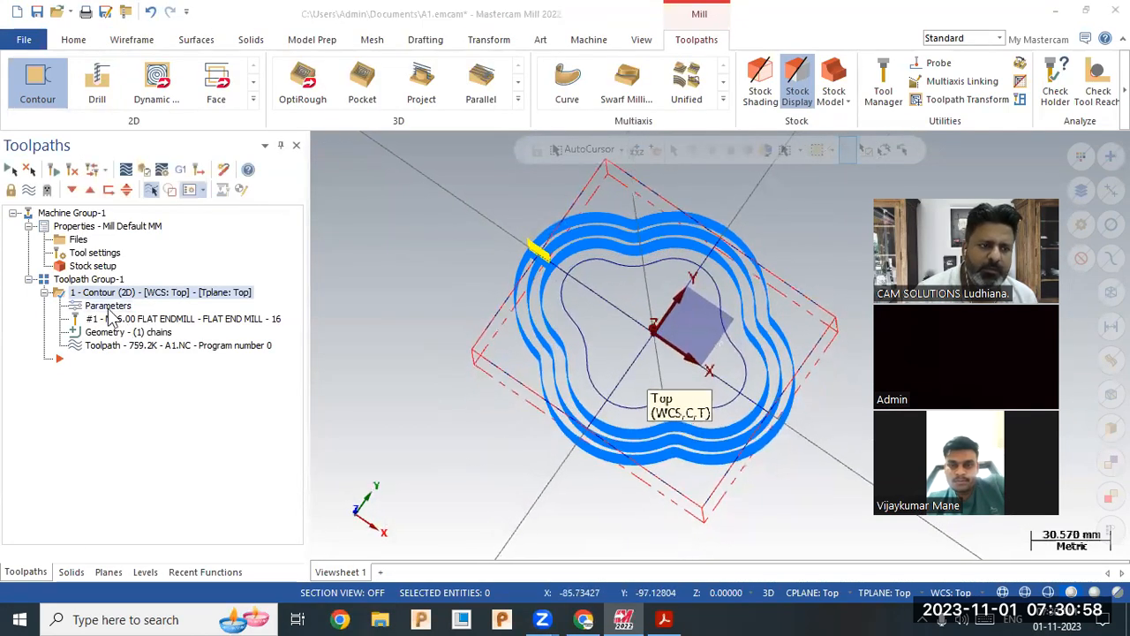
pyautogui.press('Tab')
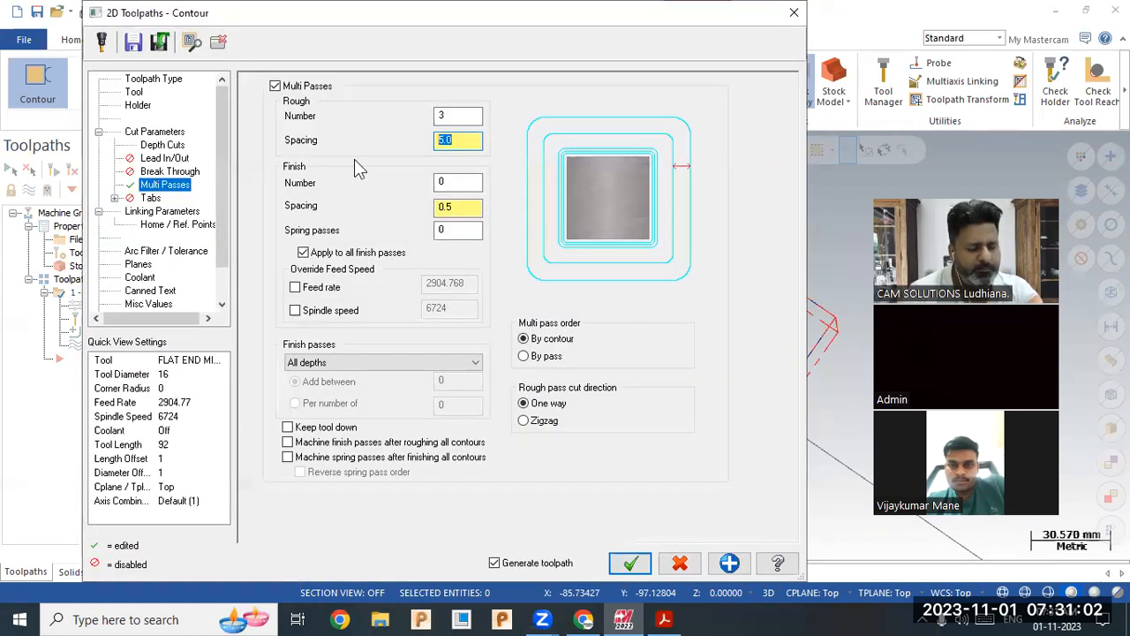
pyautogui.write('8.0')
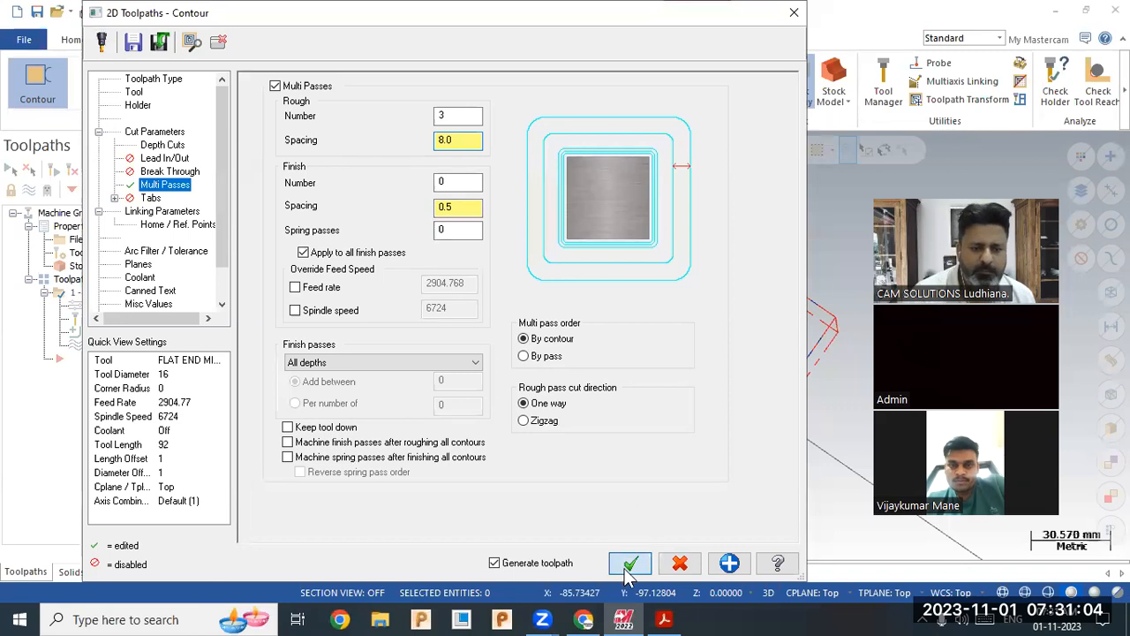
pyautogui.click(630, 565)
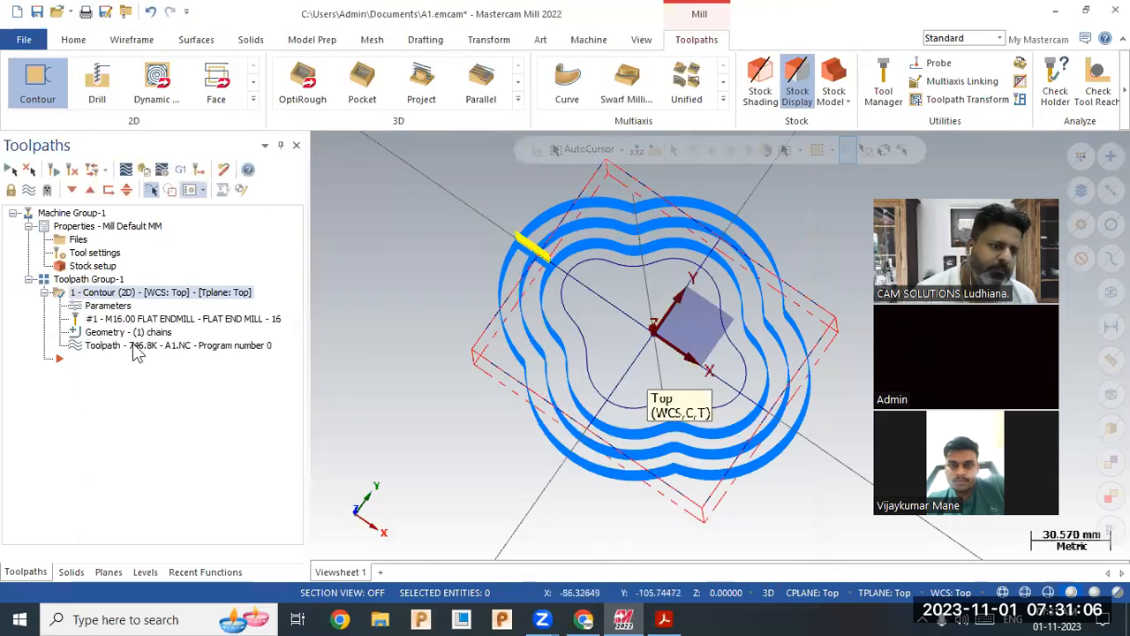
pyautogui.click(108, 305)
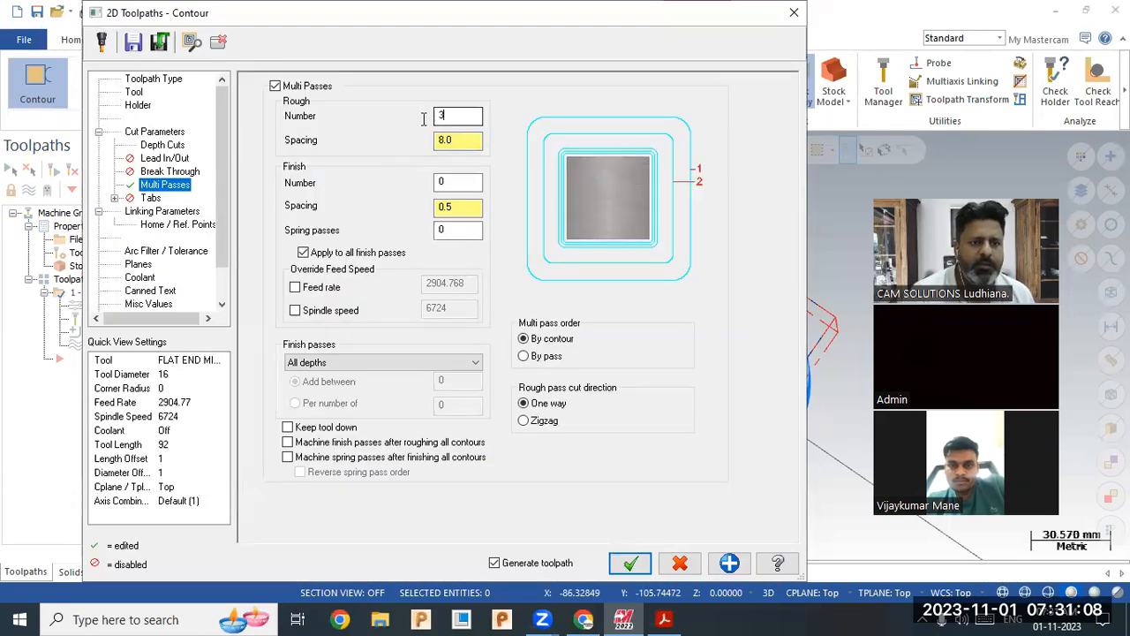
pyautogui.write('4')
pyautogui.click(640, 560)
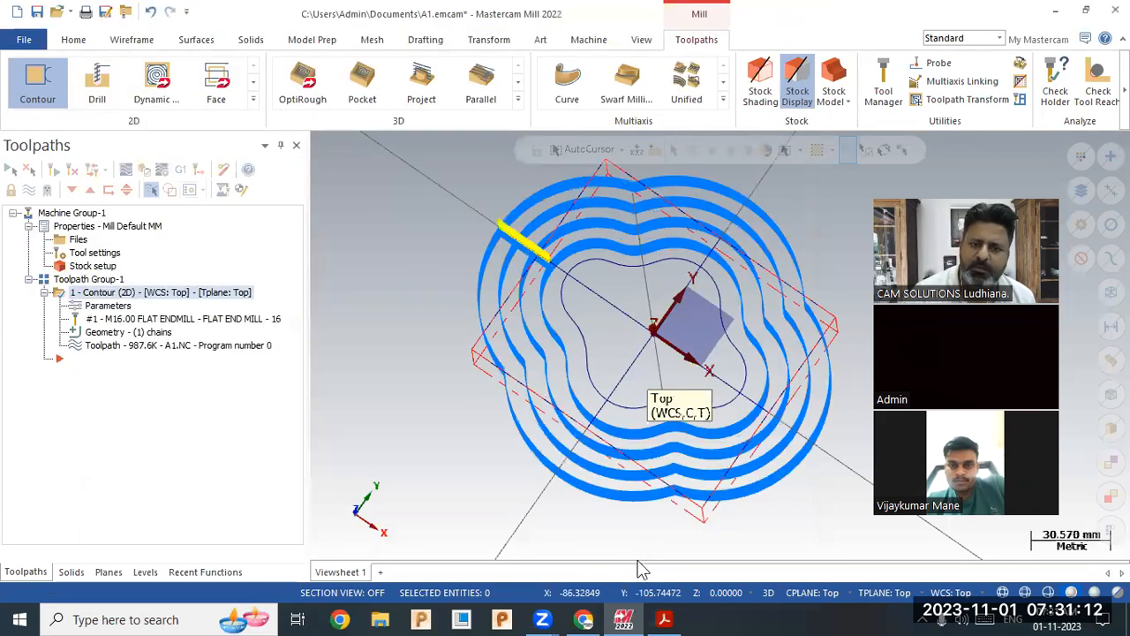
# Inspect the multi-pass contour toolpath and run its material removal in the Verify simulation.
pyautogui.moveTo(523, 459); pyautogui.dragTo(517, 404, button='middle')
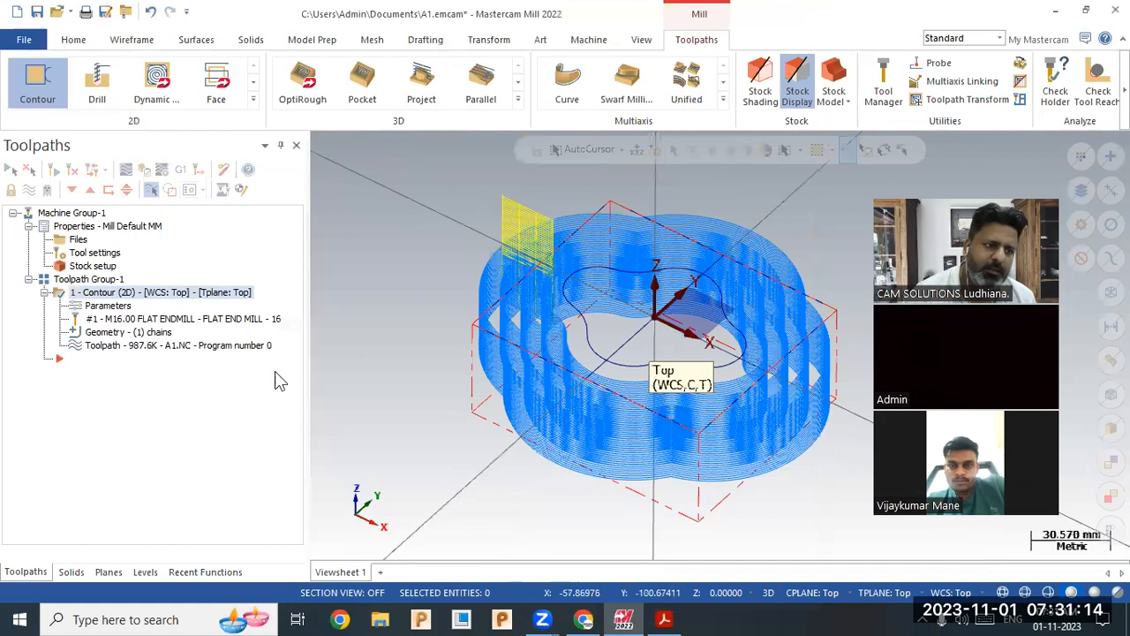
pyautogui.scroll(2, 421, 333)
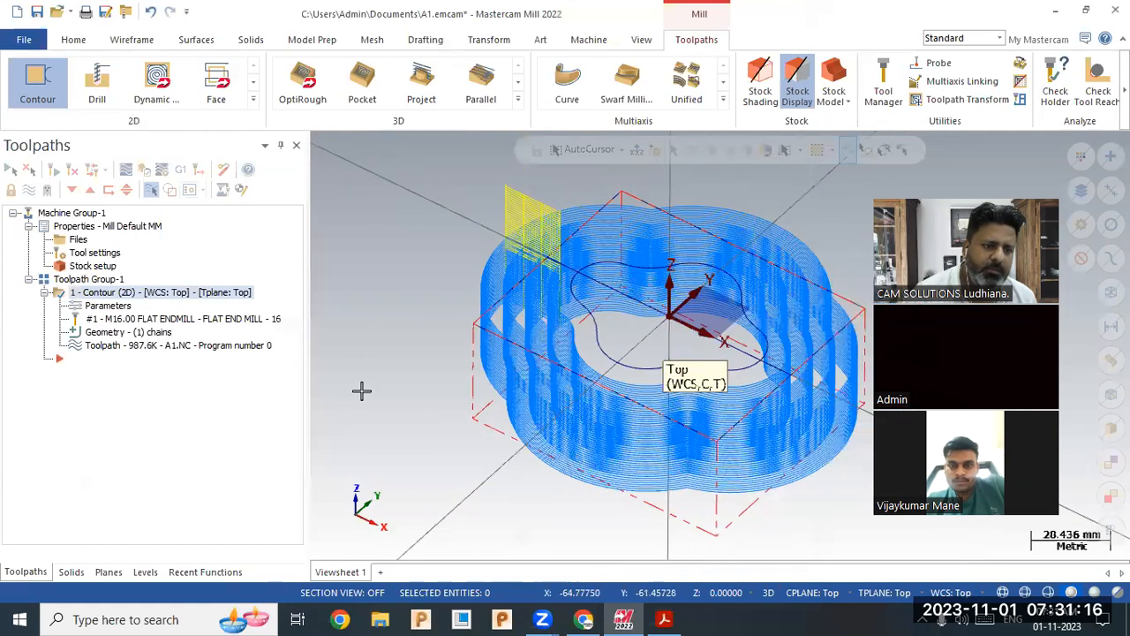
pyautogui.scroll(-2, 361, 390)
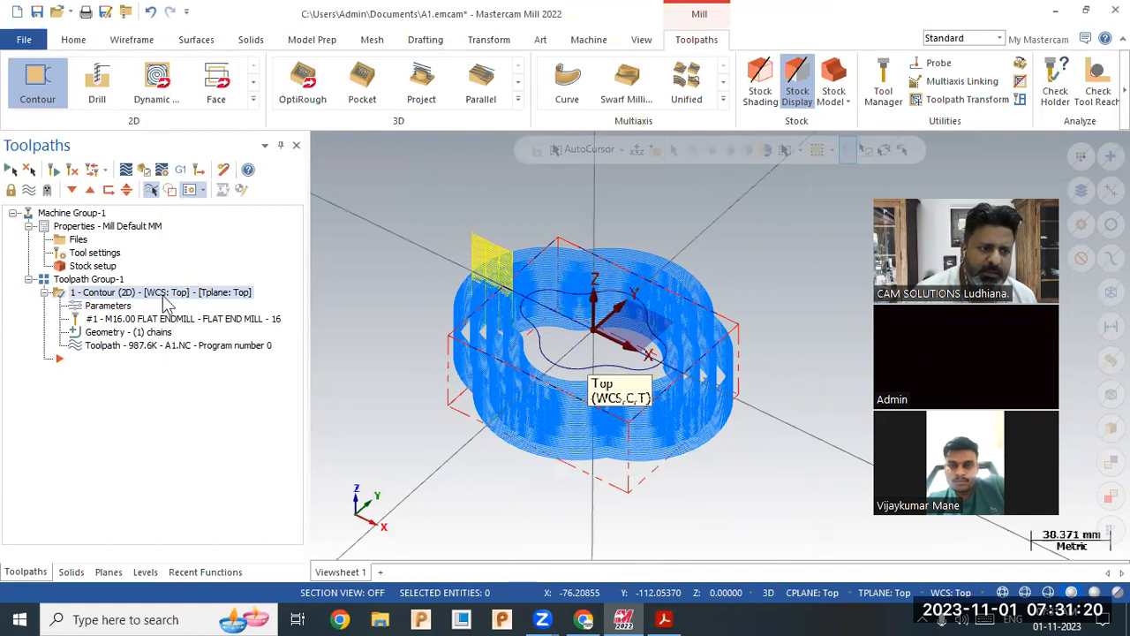
pyautogui.click(144, 169)
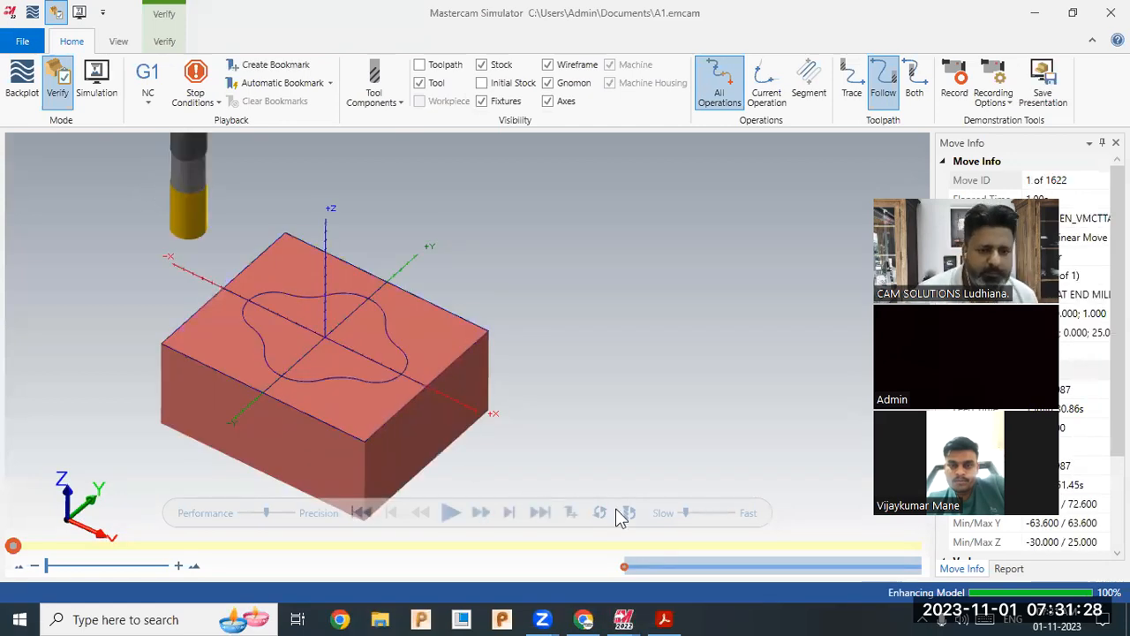
pyautogui.click(449, 516)
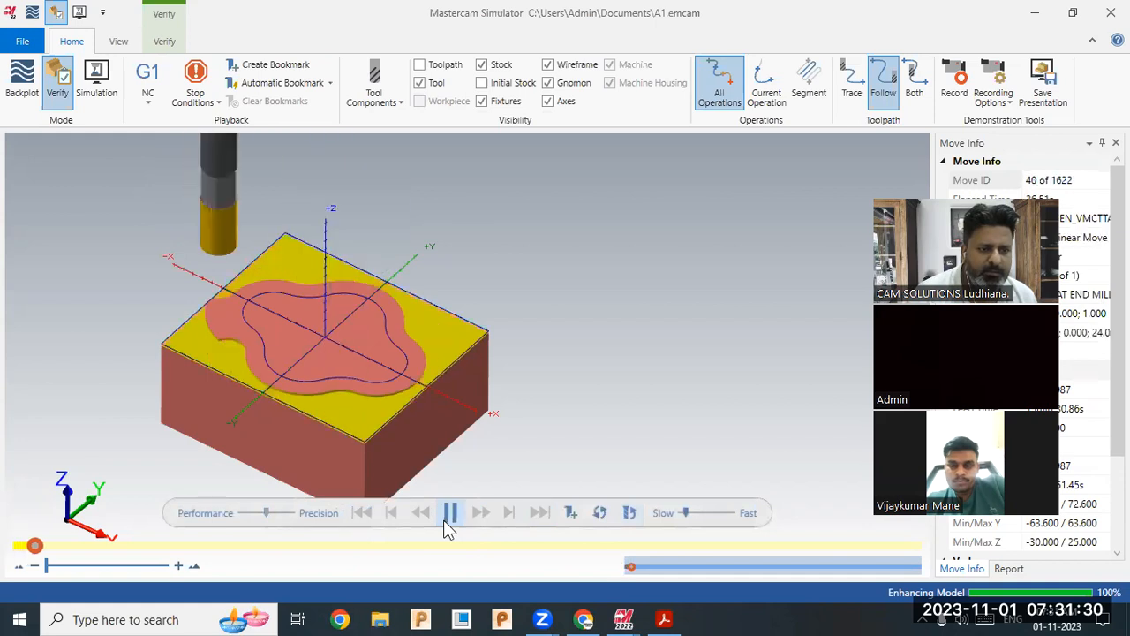
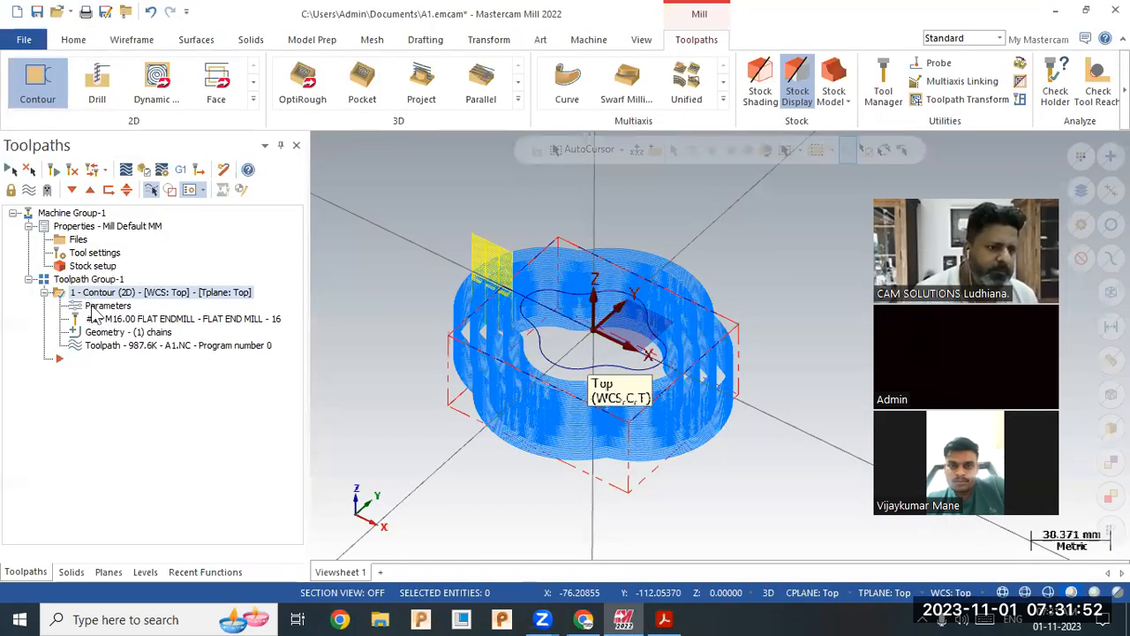
# Reopen the contour's tool settings and filter the library tools to the Endmill3 Bull type only.
pyautogui.click(106, 305)
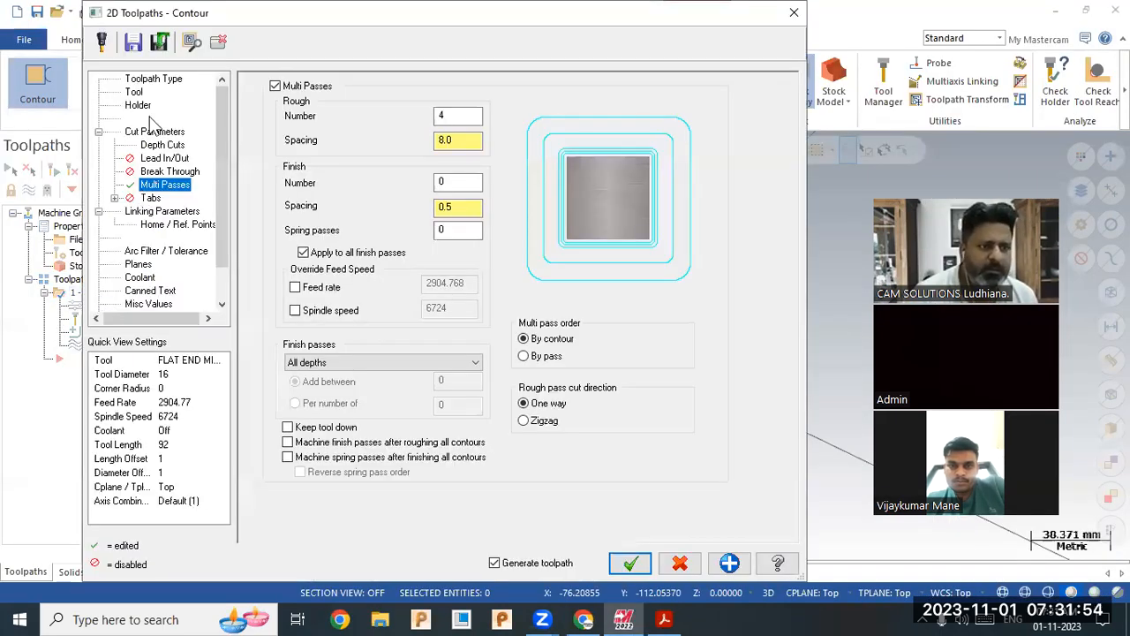
pyautogui.click(135, 93)
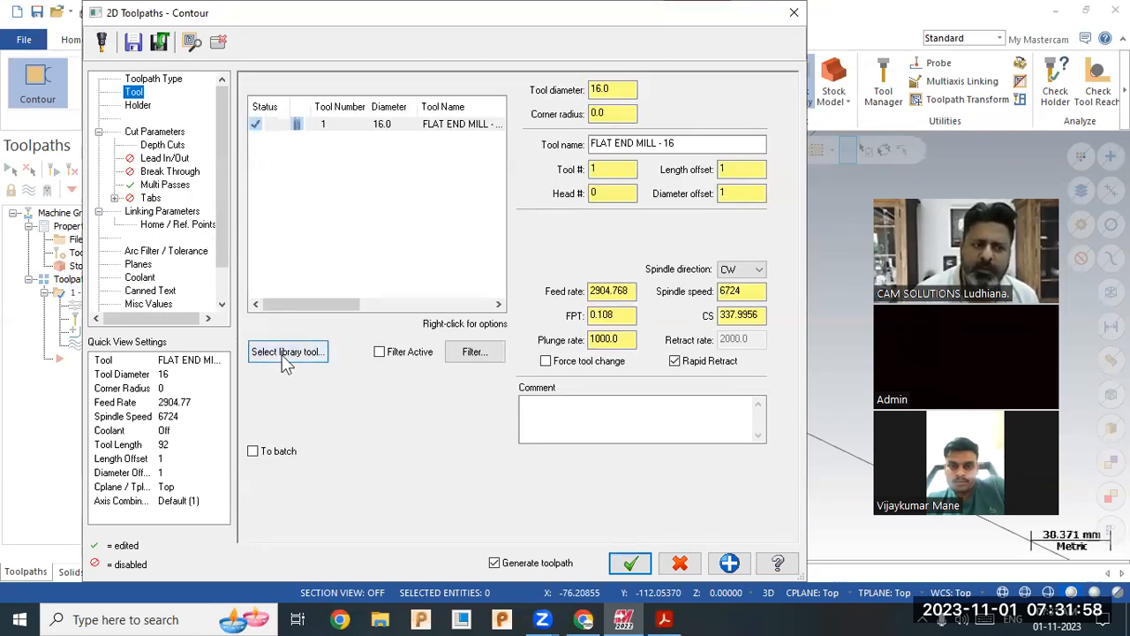
pyautogui.click(286, 358)
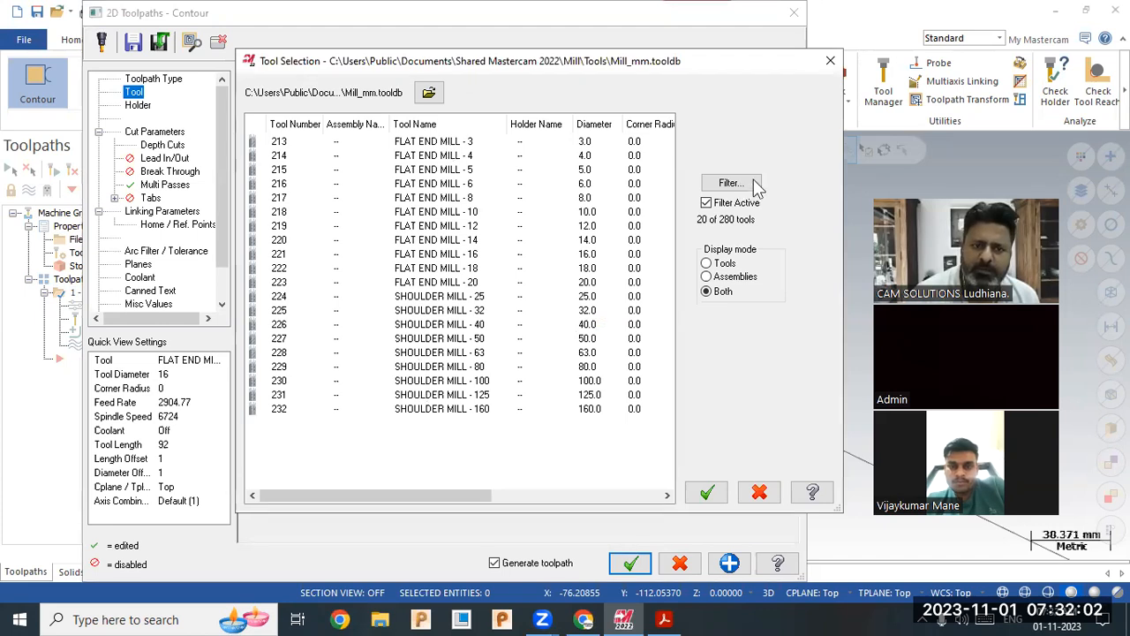
pyautogui.click(447, 349)
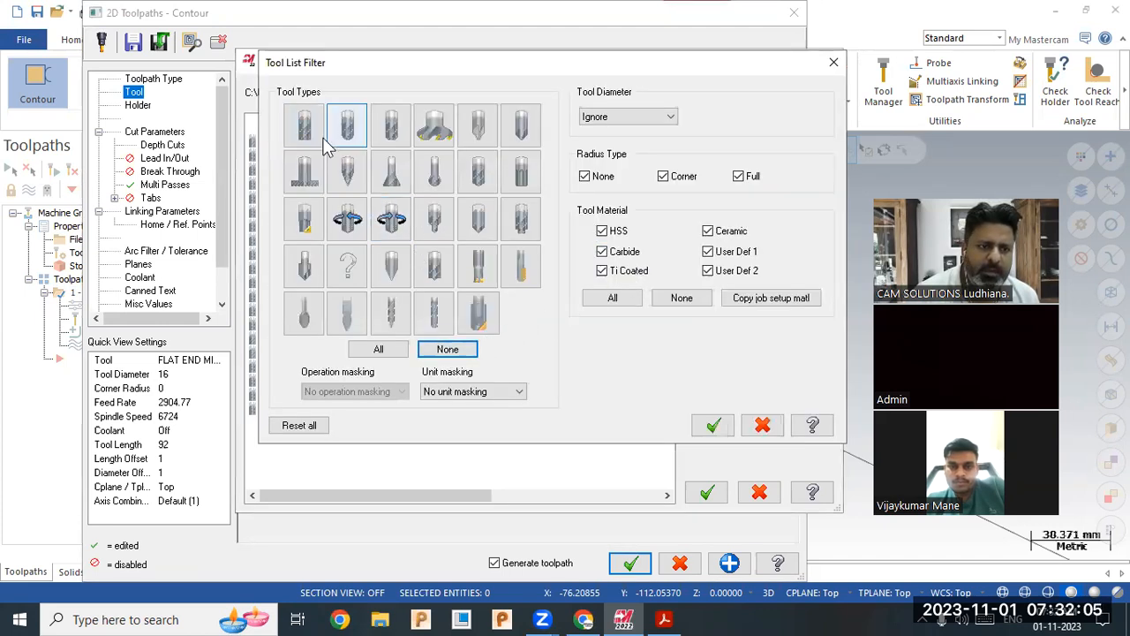
pyautogui.click(394, 135)
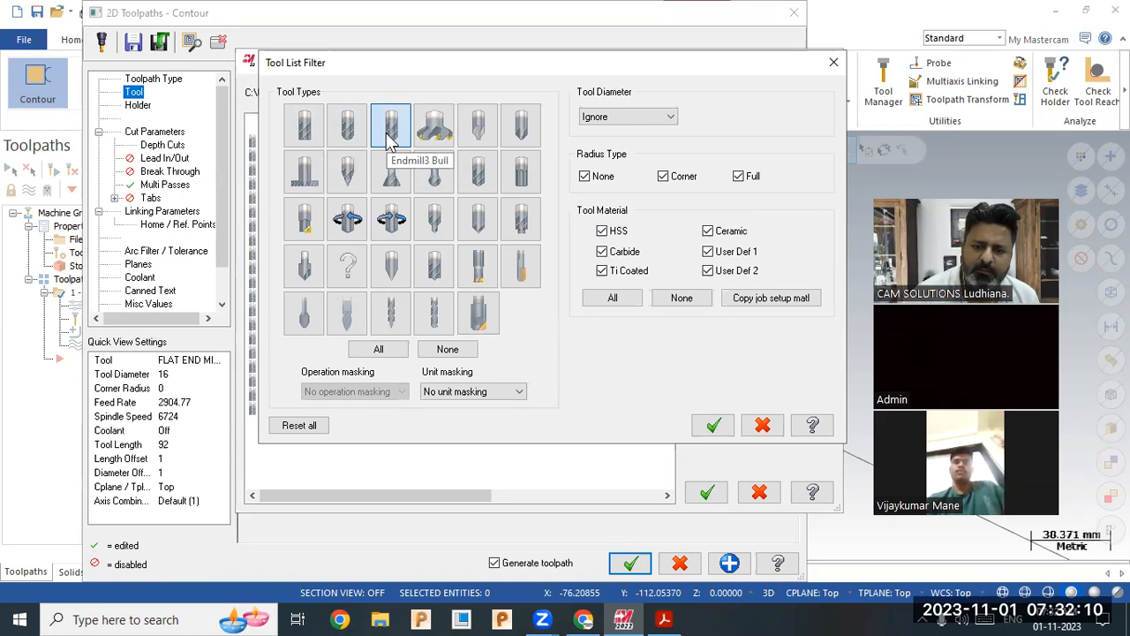
pyautogui.click(711, 426)
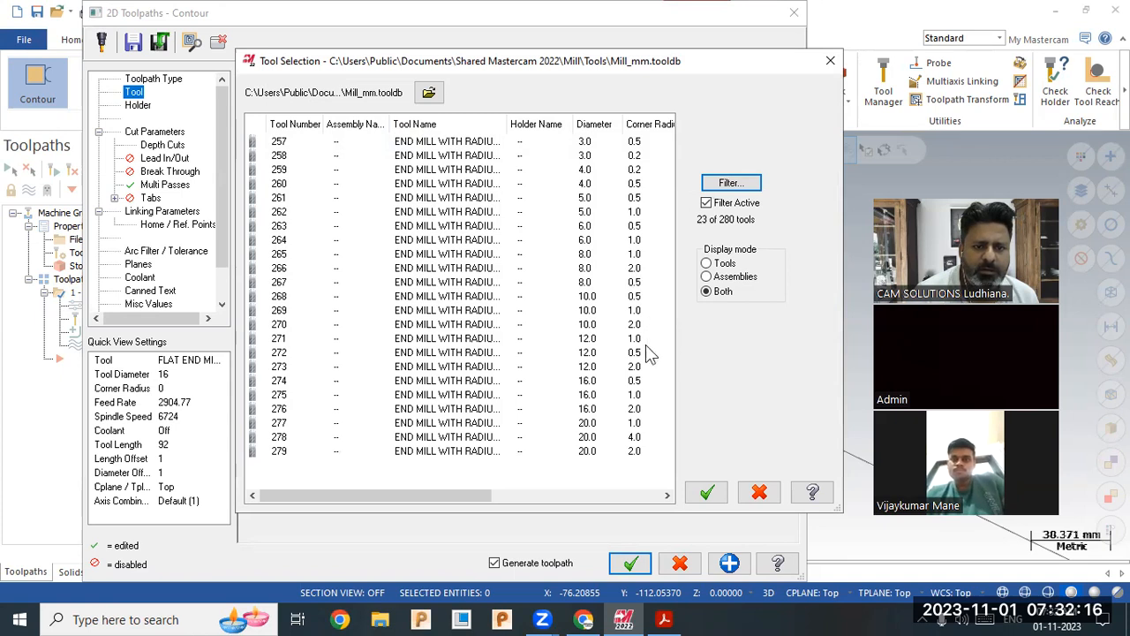
# Assign the END MILL WITH RADIUS - 20 / R4.0 to the contour and regenerate the toolpath.
pyautogui.click(633, 439)
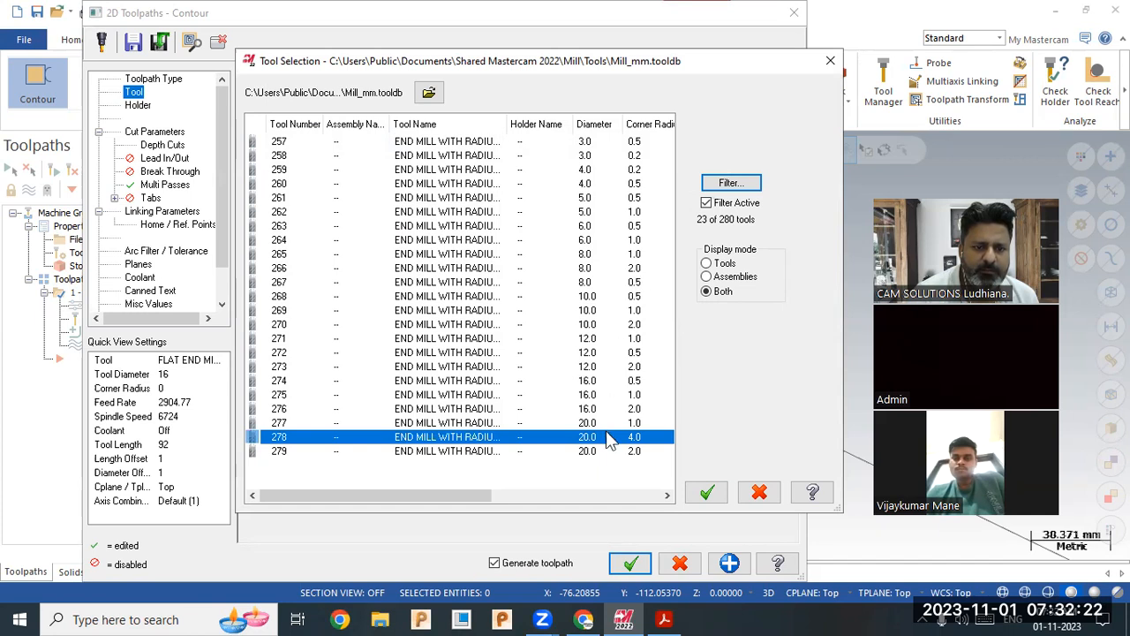
pyautogui.click(639, 496)
pyautogui.moveTo(600, 501); pyautogui.dragTo(372, 485)
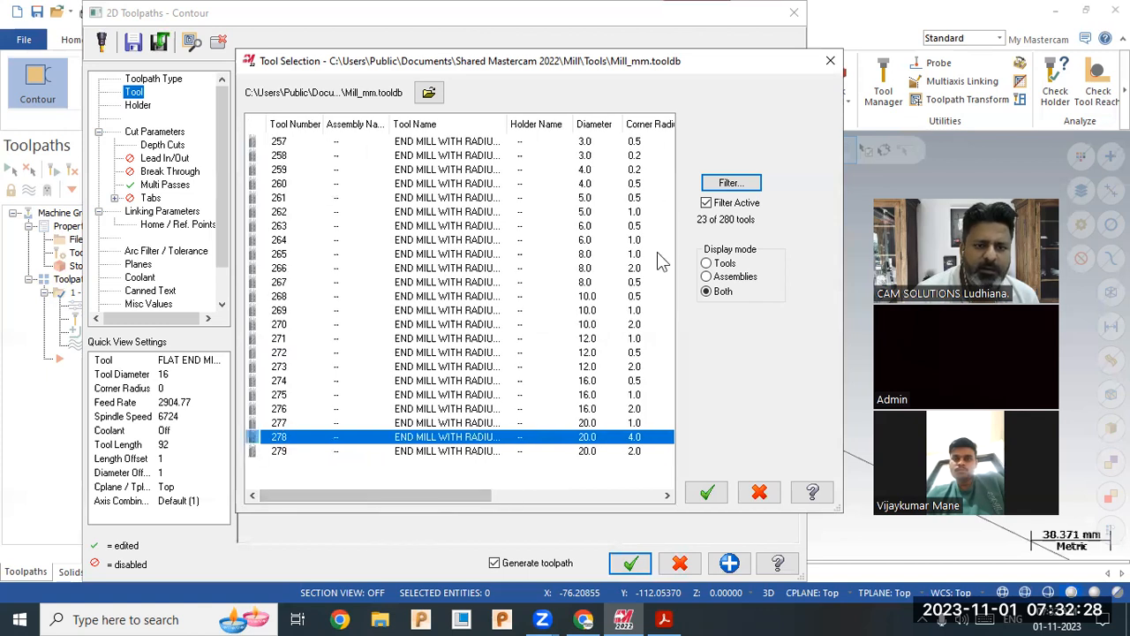
pyautogui.click(706, 492)
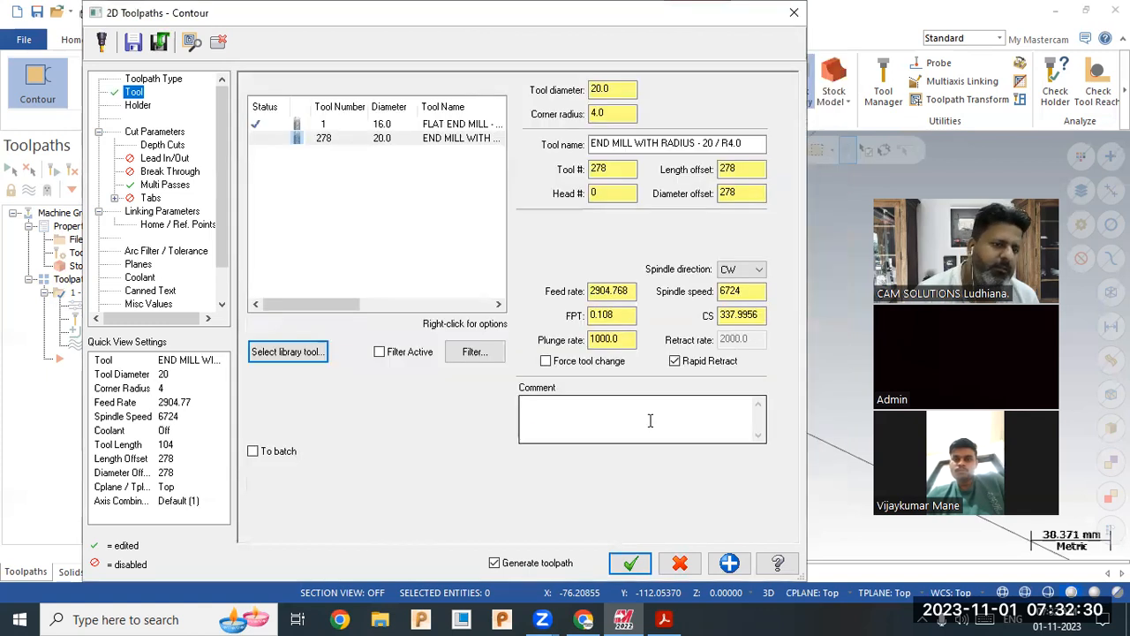
pyautogui.click(314, 140)
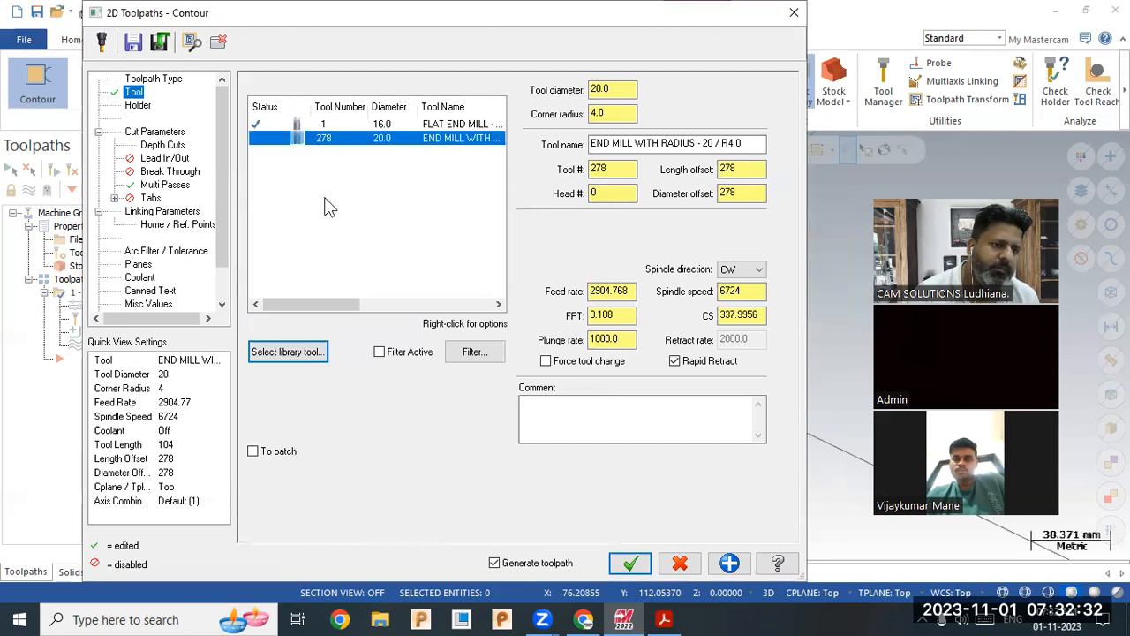
pyautogui.click(621, 562)
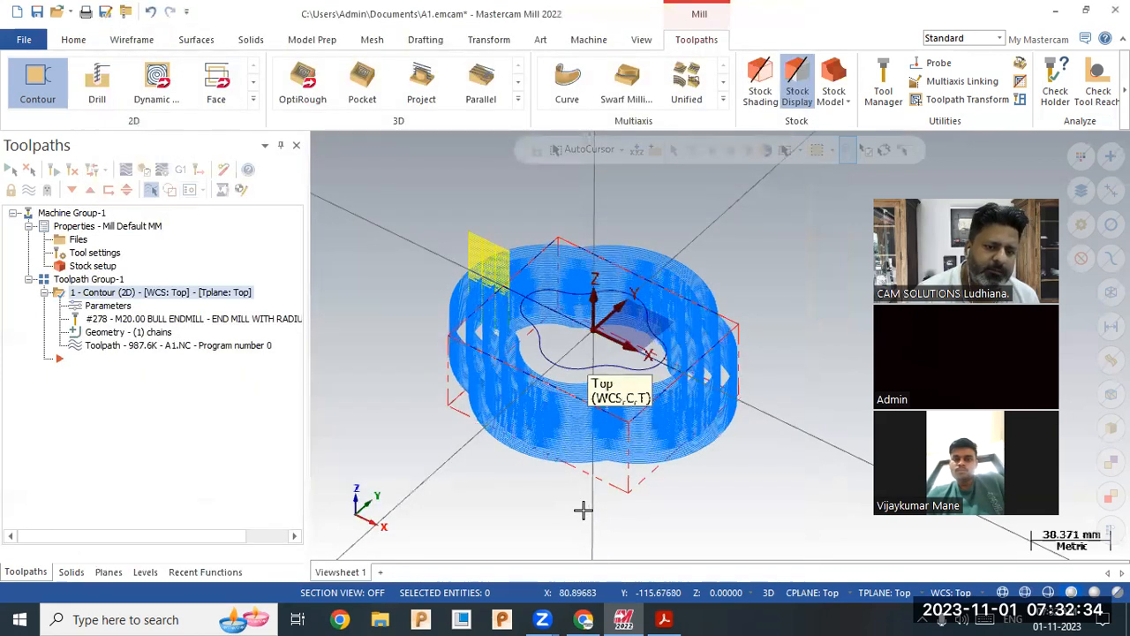
# Run the contour's material removal in the Verify simulation through to the end at a faster playback speed.
pyautogui.click(144, 170)
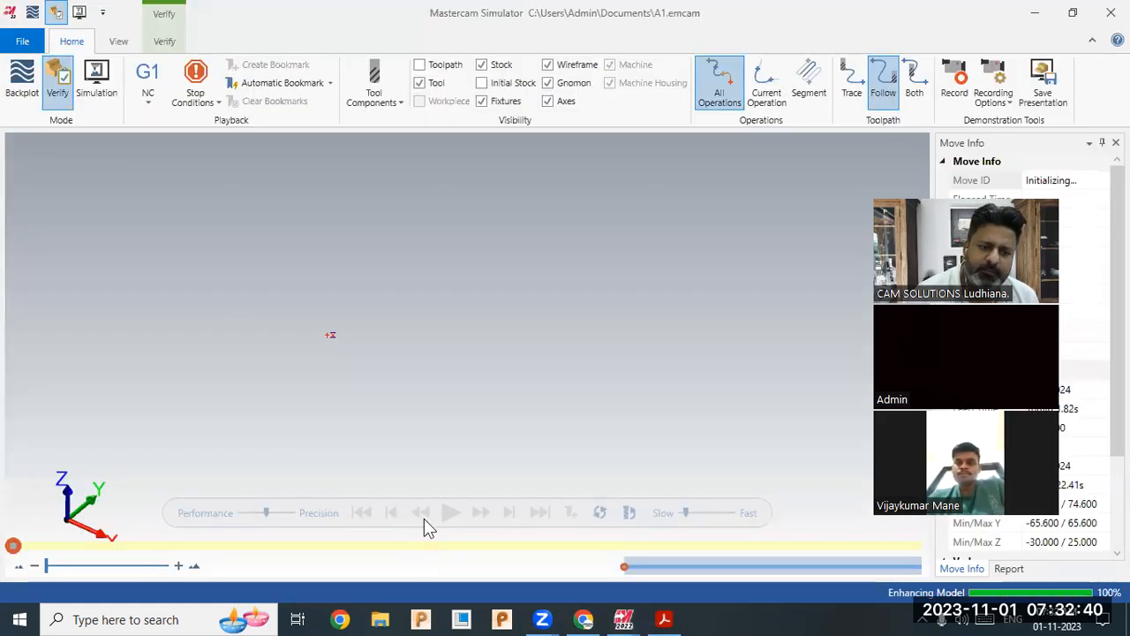
pyautogui.click(448, 514)
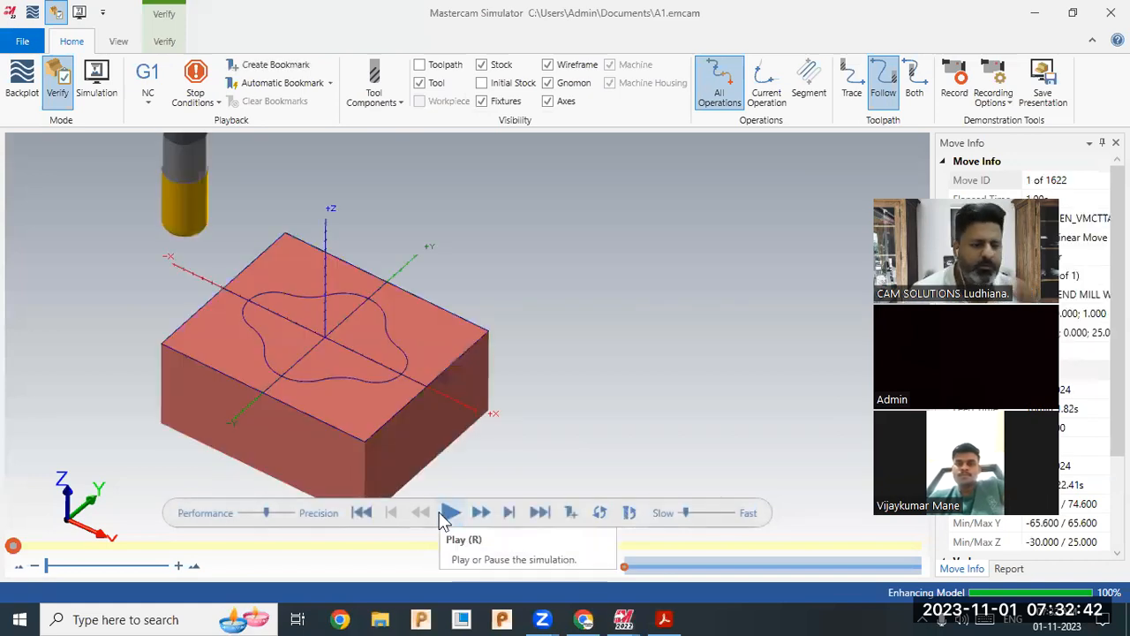
pyautogui.click(706, 512)
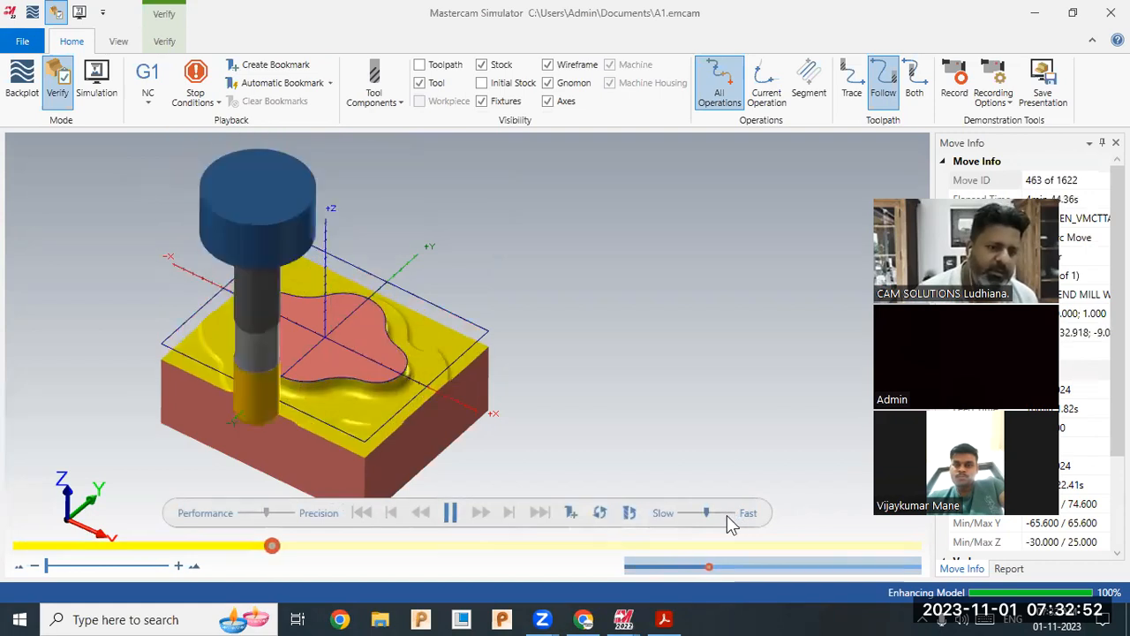
pyautogui.click(726, 514)
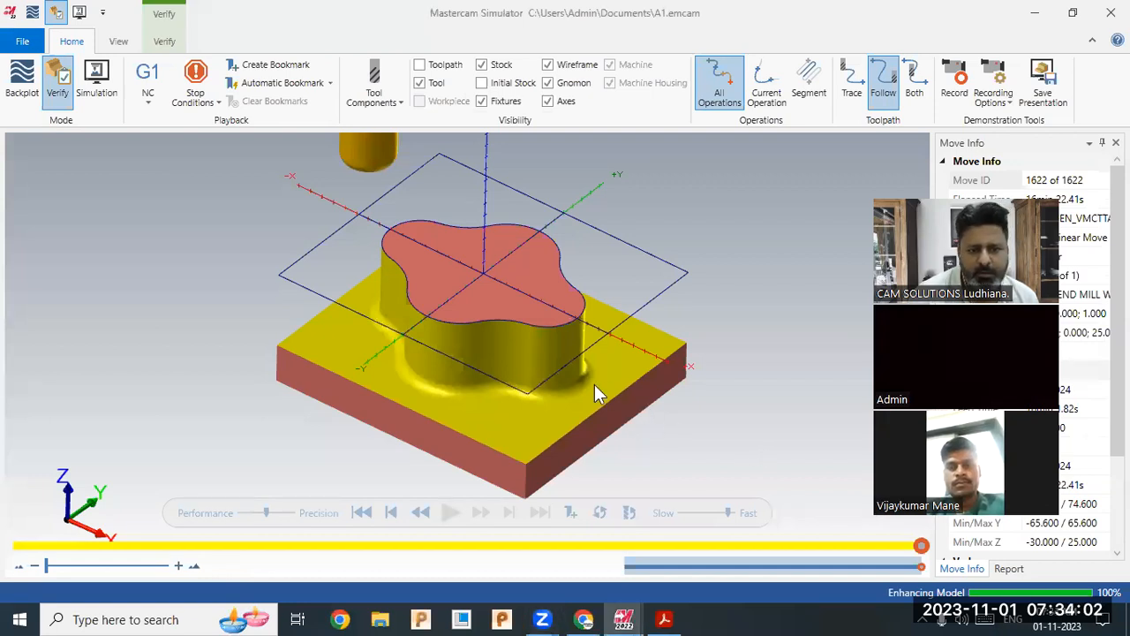
# Hide the wireframe in the simulation, examine the machined lobed boss and its base corner, and close the simulator.
pyautogui.click(547, 65)
pyautogui.click(547, 65)
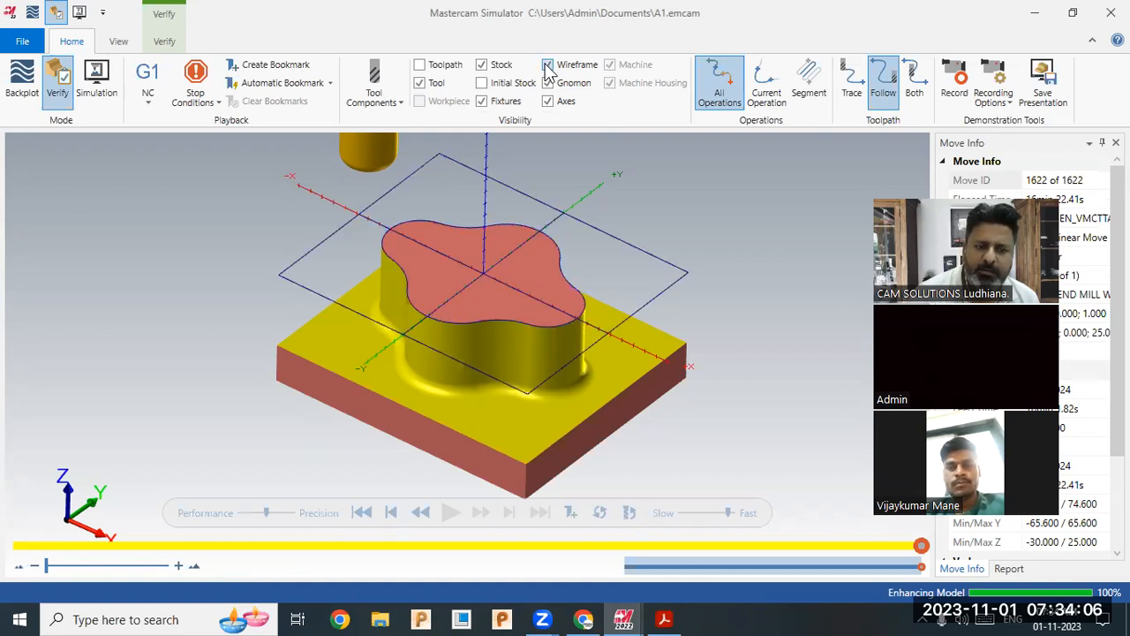
pyautogui.click(548, 65)
pyautogui.moveTo(689, 220); pyautogui.dragTo(651, 254, button='middle')
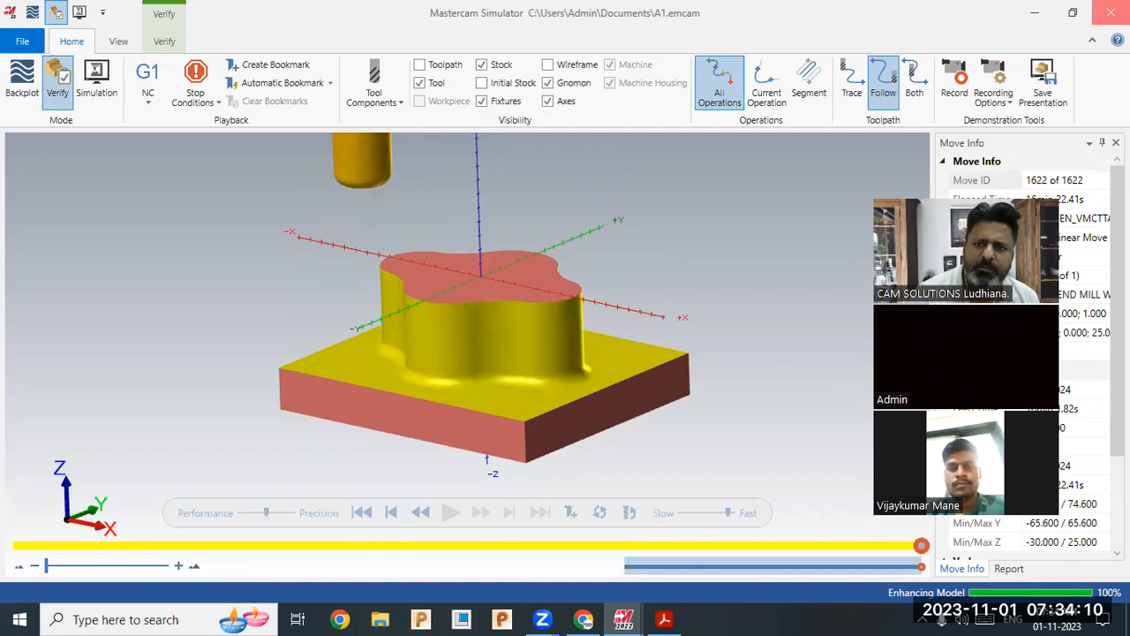
pyautogui.click(1111, 12)
# Edit the contour's END MILL WITH RADIUS - 20 / R4.0, setting its corner radius to 5.
pyautogui.scroll(-2, 506, 301)
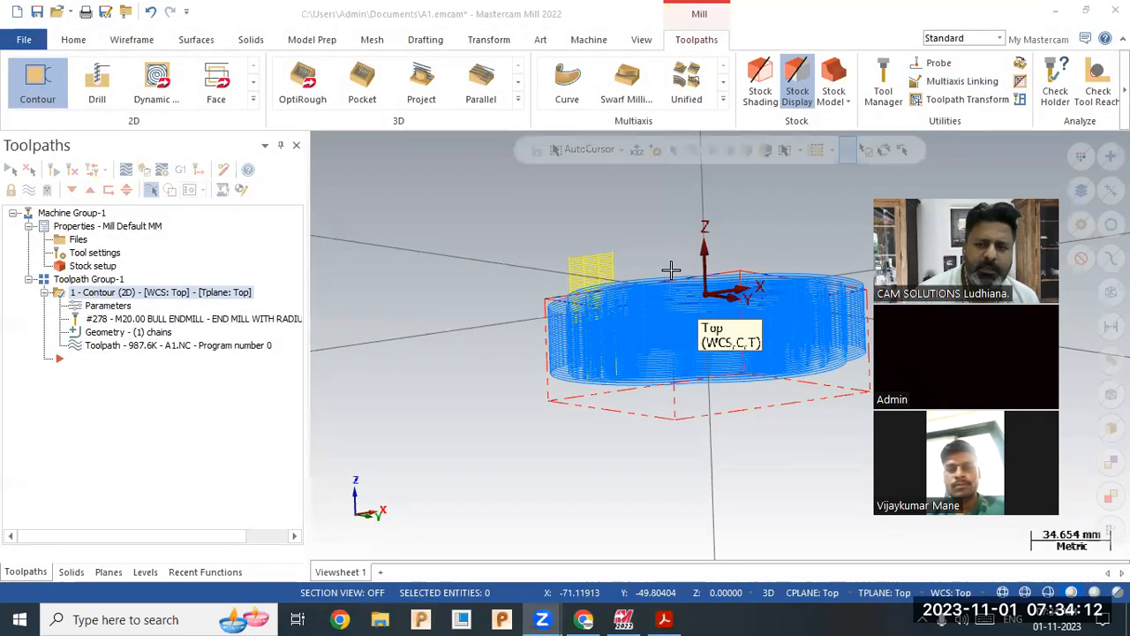
pyautogui.scroll(3, 751, 253)
pyautogui.moveTo(744, 283); pyautogui.dragTo(741, 255, button='middle')
pyautogui.click(116, 307)
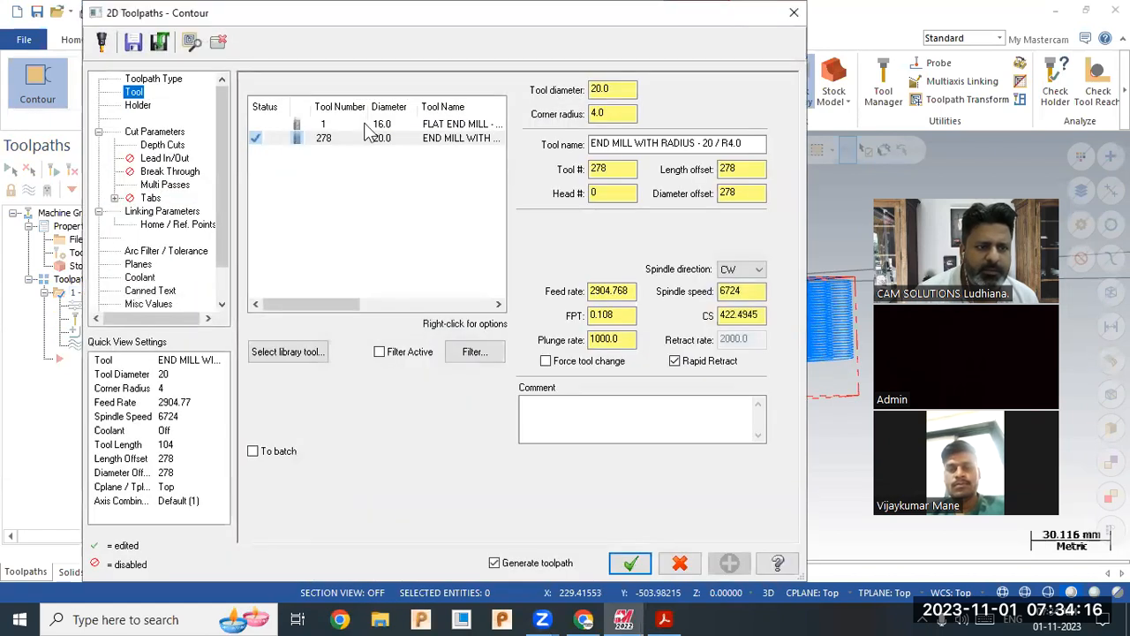
pyautogui.rightClick(369, 140)
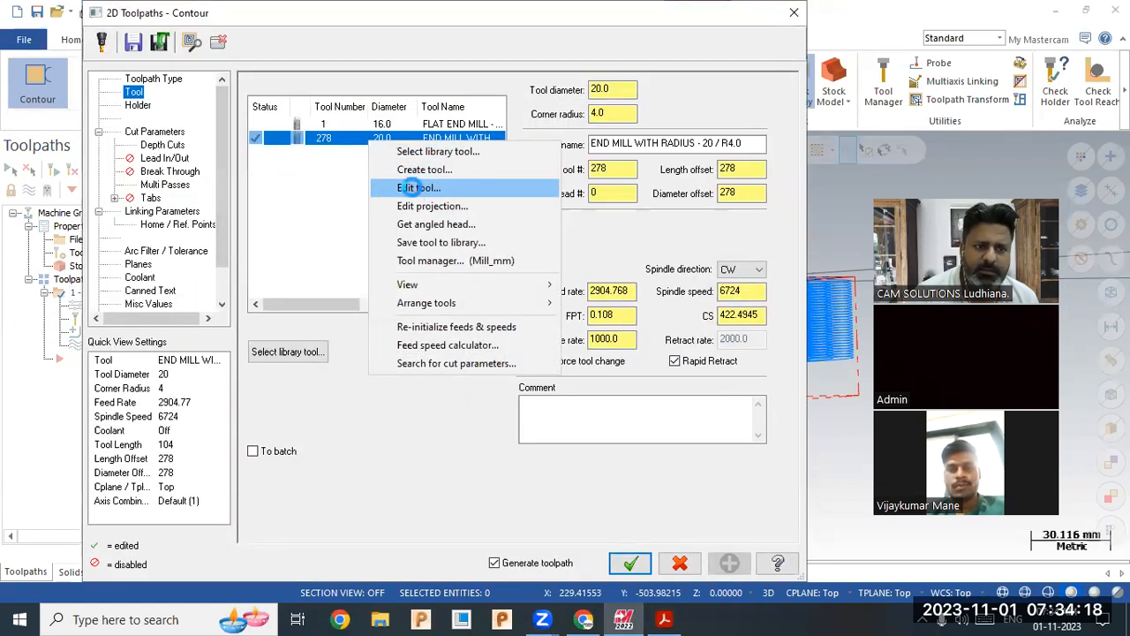
pyautogui.click(411, 188)
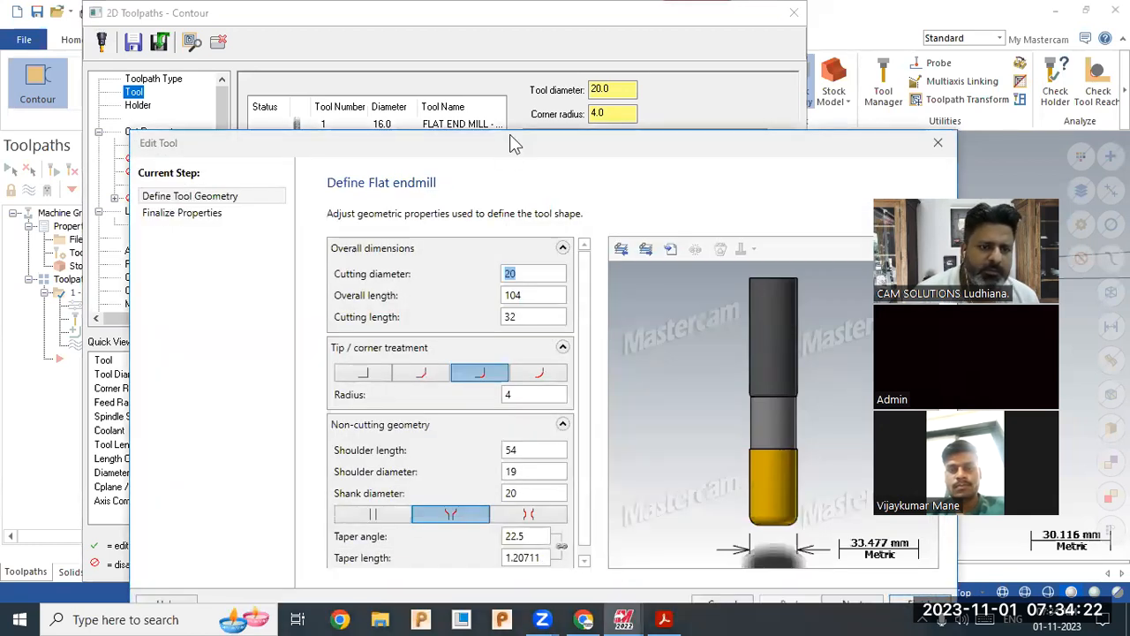
pyautogui.moveTo(515, 143); pyautogui.dragTo(450, 50)
pyautogui.click(450, 301)
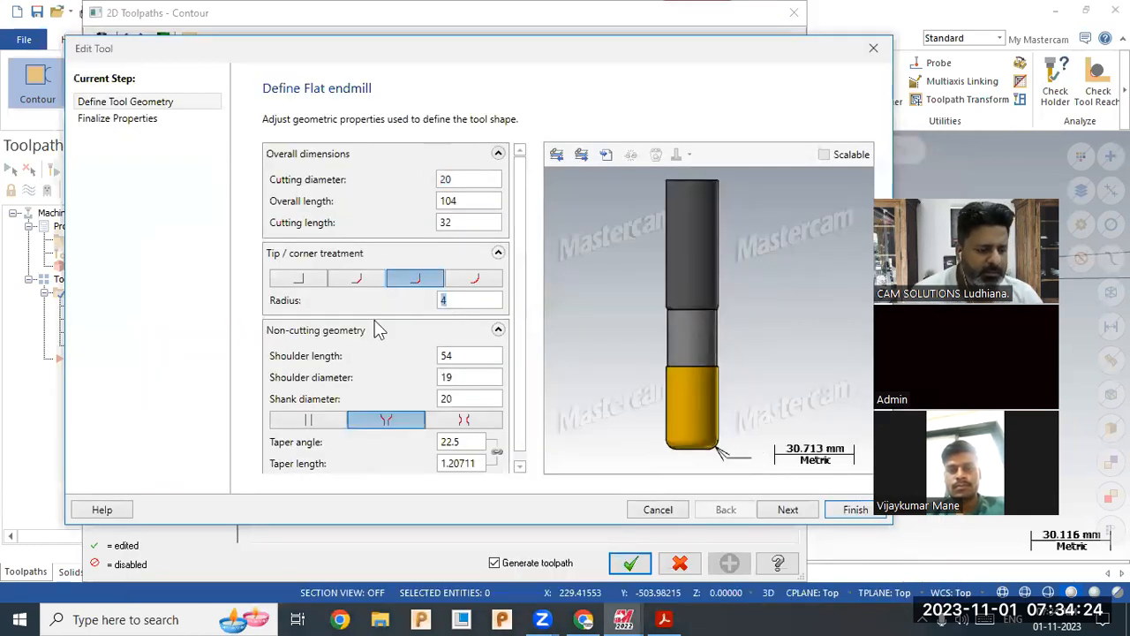
pyautogui.write('5')
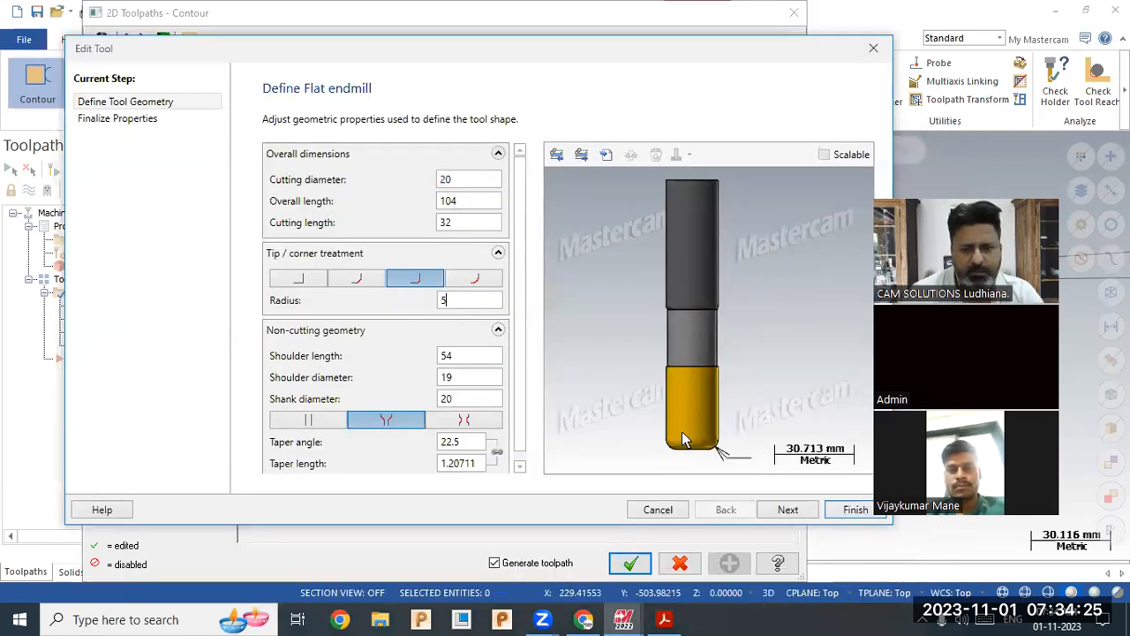
pyautogui.click(851, 512)
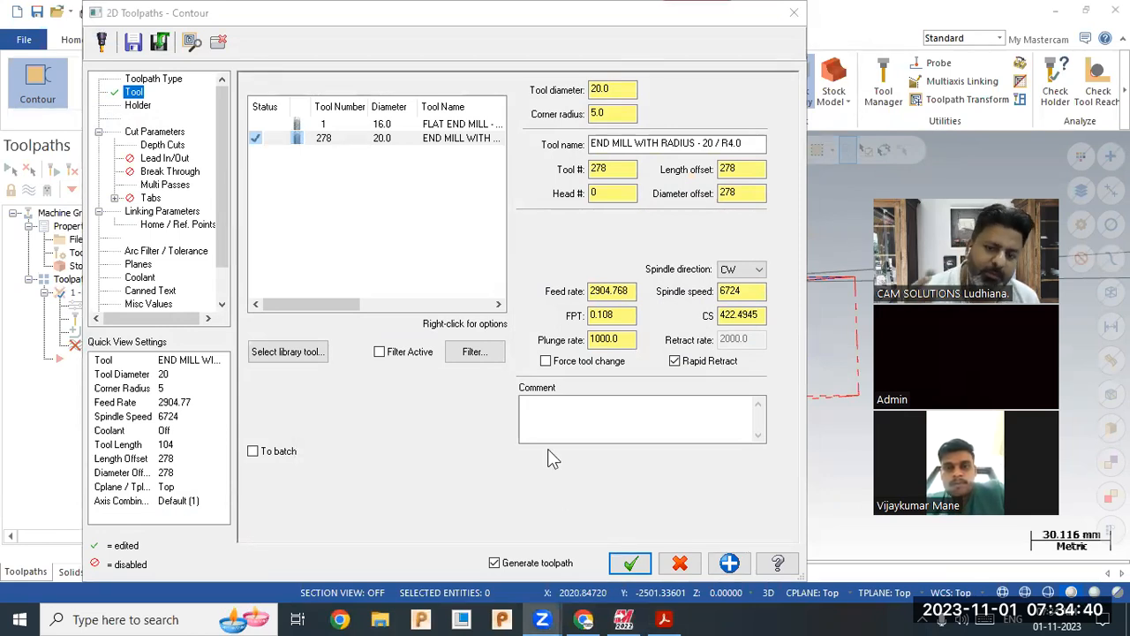
# Review the edited bull end mill's geometry and final properties, and regenerate the contour toolpath.
pyautogui.rightClick(382, 140)
pyautogui.click(431, 189)
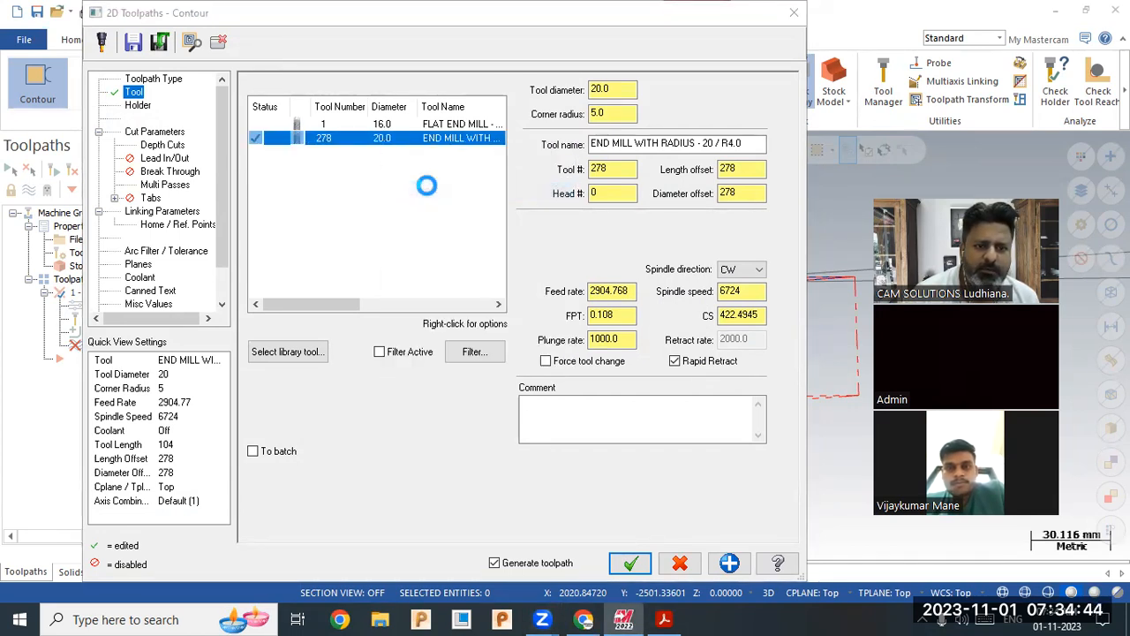
pyautogui.click(448, 299)
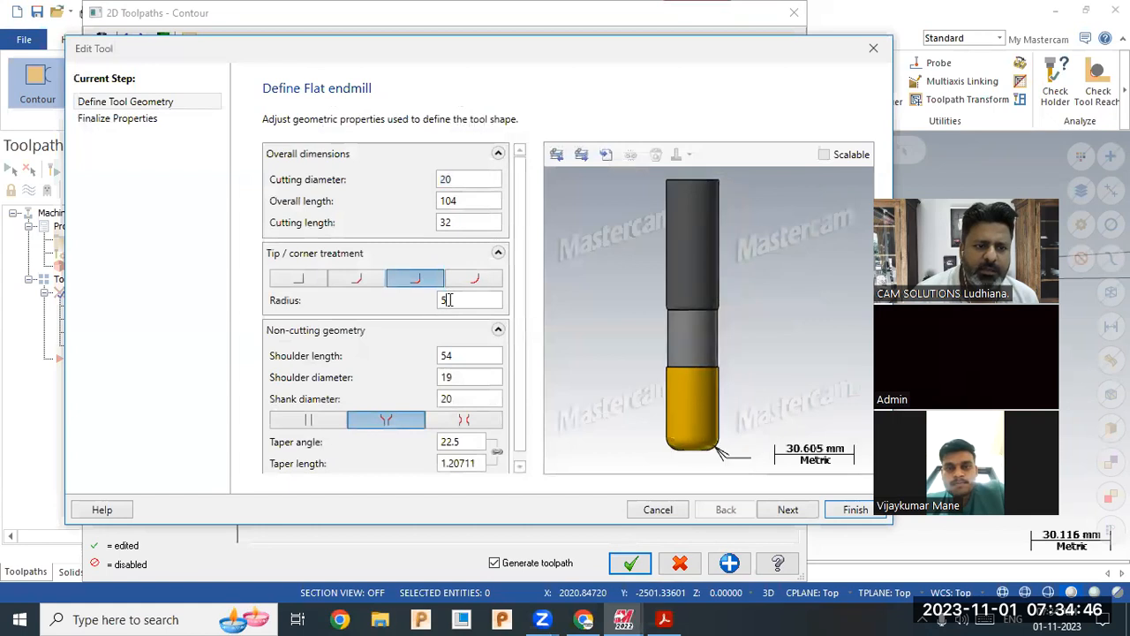
pyautogui.click(784, 509)
pyautogui.click(850, 511)
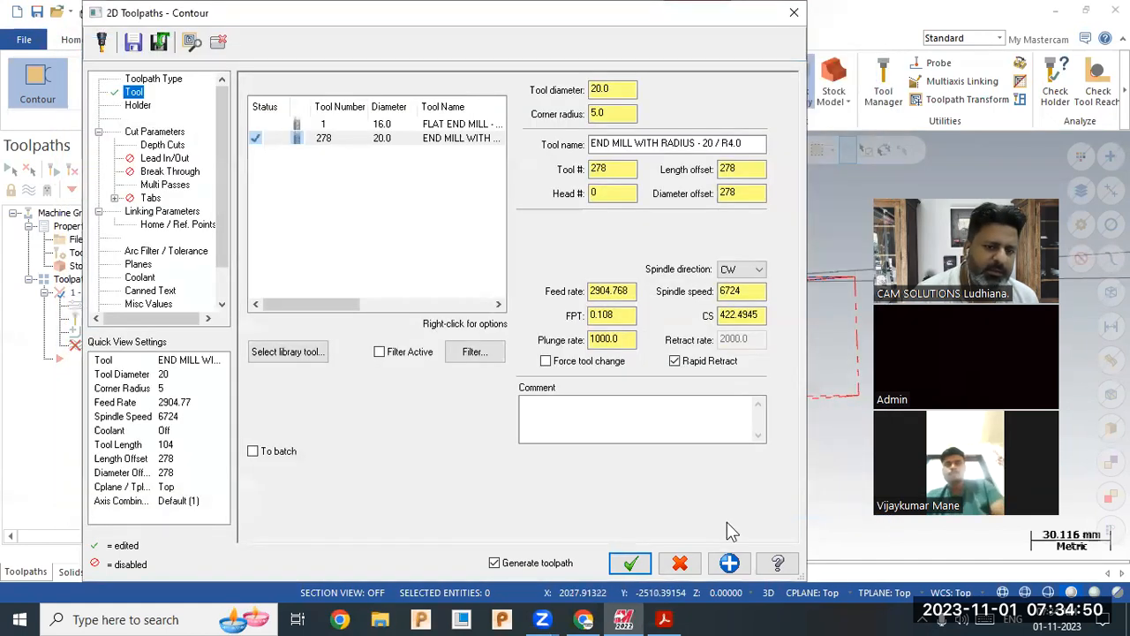
pyautogui.click(631, 565)
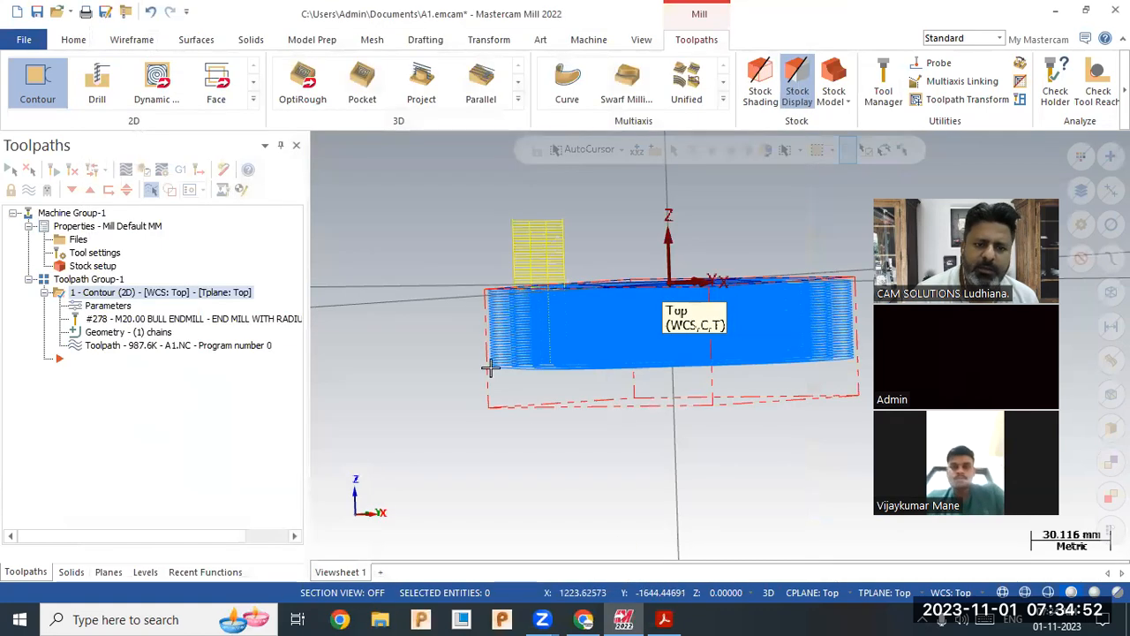
# Examine the regenerated contour toolpath, especially the rapid retract moves above the passes.
pyautogui.moveTo(461, 333); pyautogui.dragTo(478, 360, button='middle')
pyautogui.scroll(-5, 397, 365)
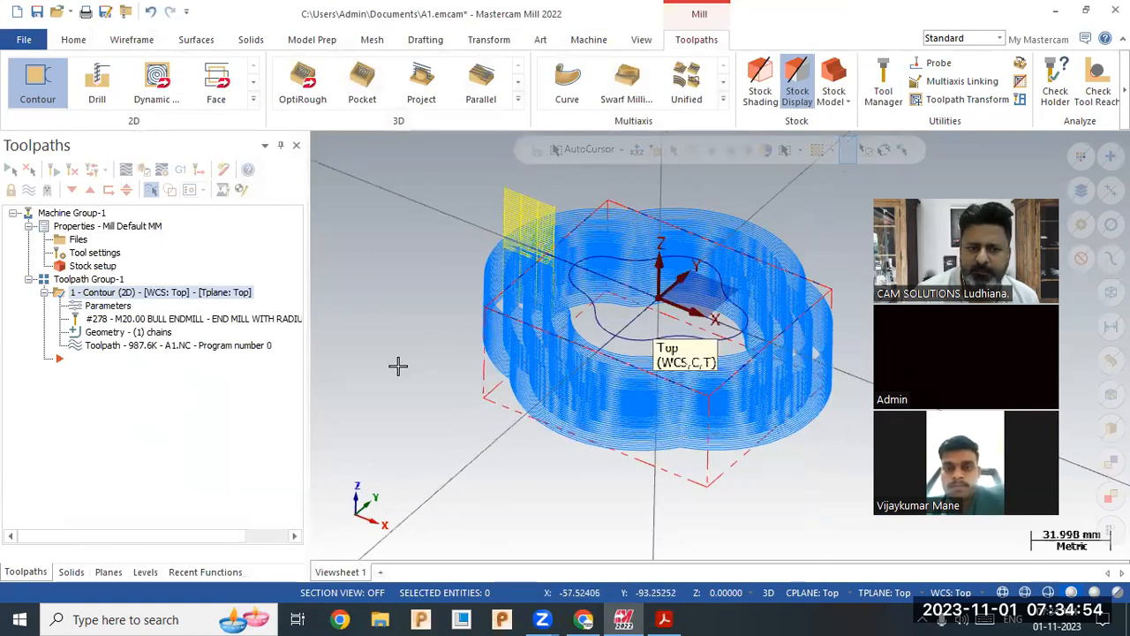
pyautogui.scroll(2, 648, 313)
pyautogui.scroll(1, 648, 312)
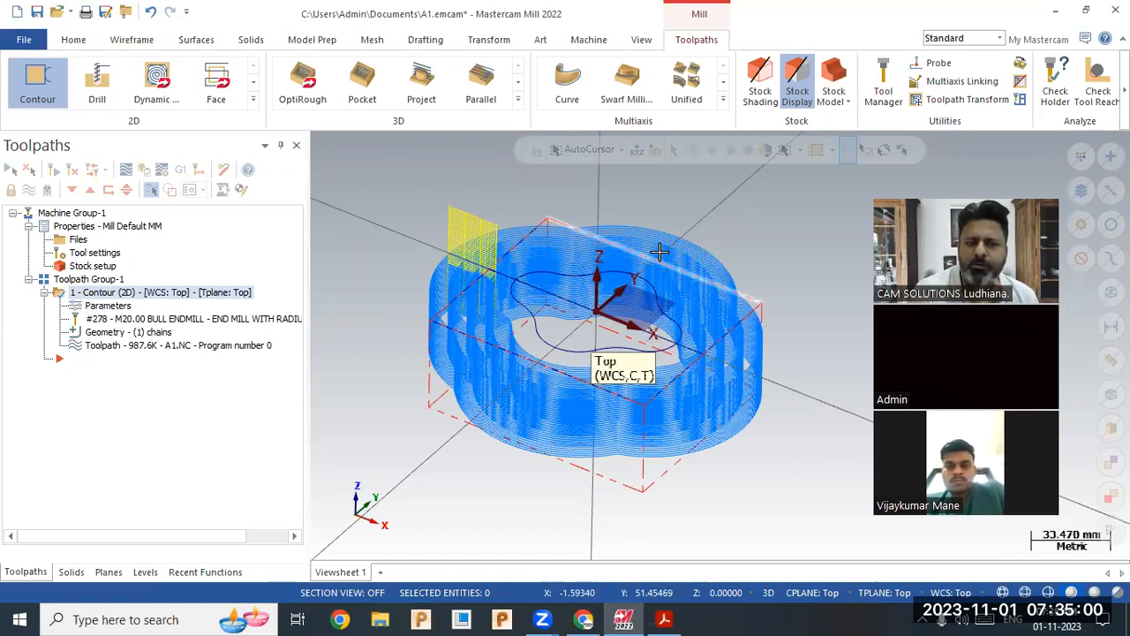
pyautogui.moveTo(533, 309); pyautogui.dragTo(541, 275, button='middle')
pyautogui.scroll(1, 456, 240)
pyautogui.scroll(9, 456, 240)
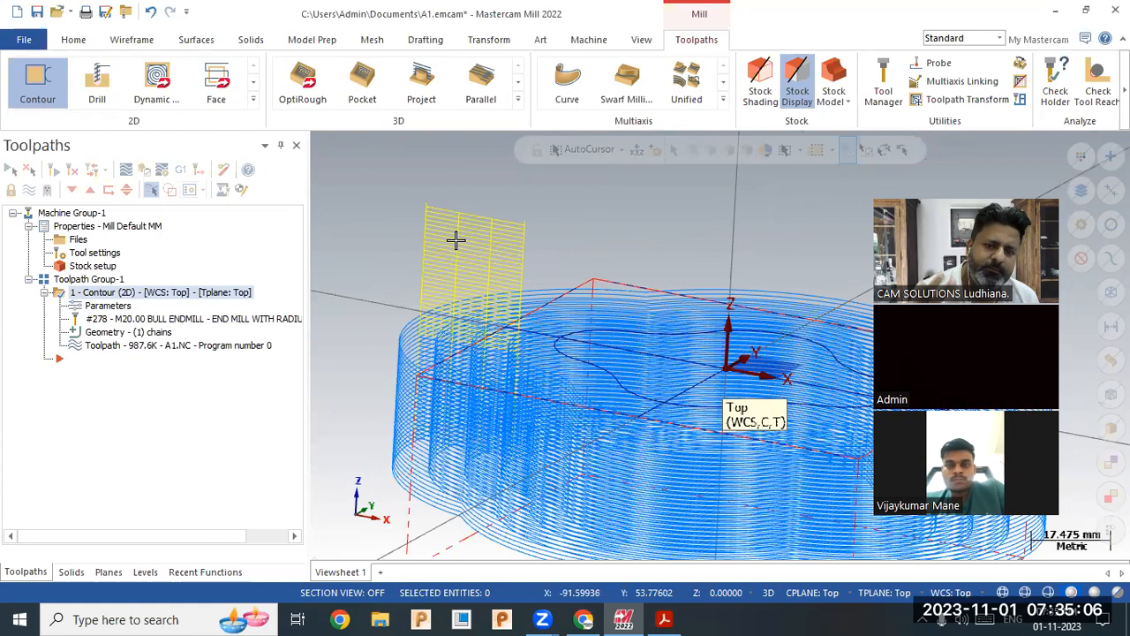
pyautogui.scroll(4, 478, 241)
pyautogui.scroll(-6, 537, 232)
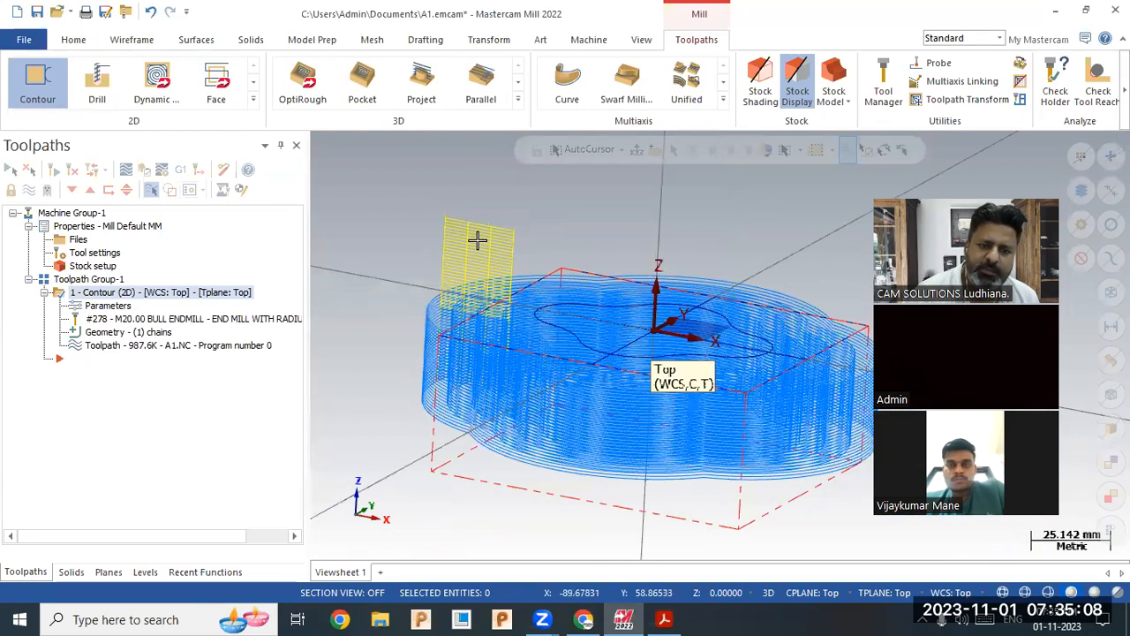
pyautogui.moveTo(493, 237); pyautogui.dragTo(477, 265, button='middle')
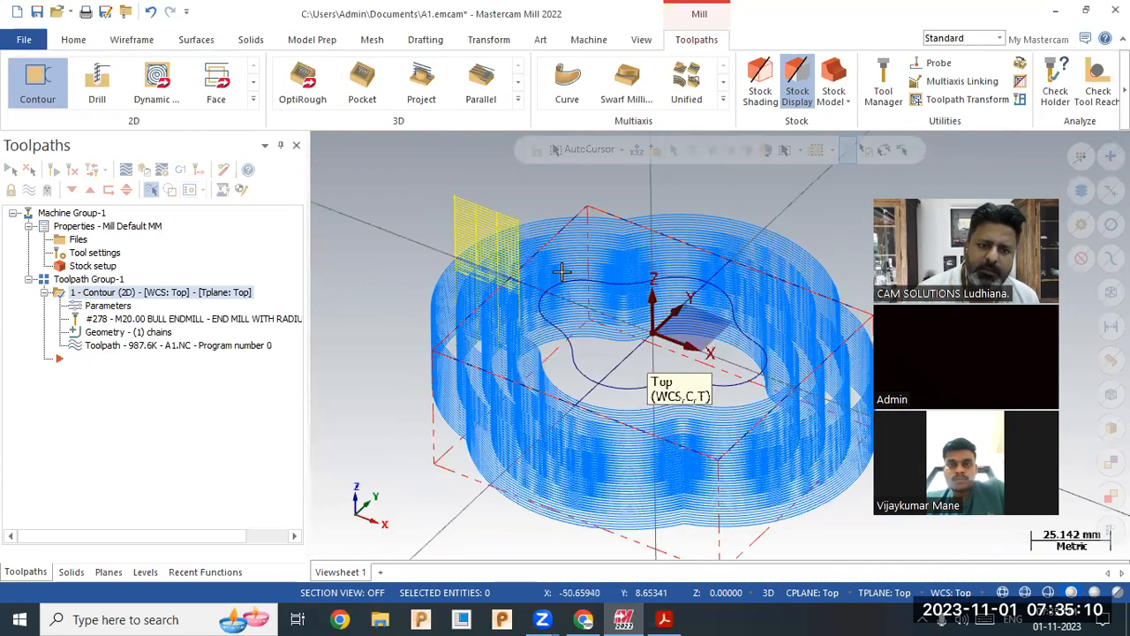
# Review the contour's depth cuts, enable Keep tool down for its multi passes, and regenerate the toolpath.
pyautogui.click(118, 306)
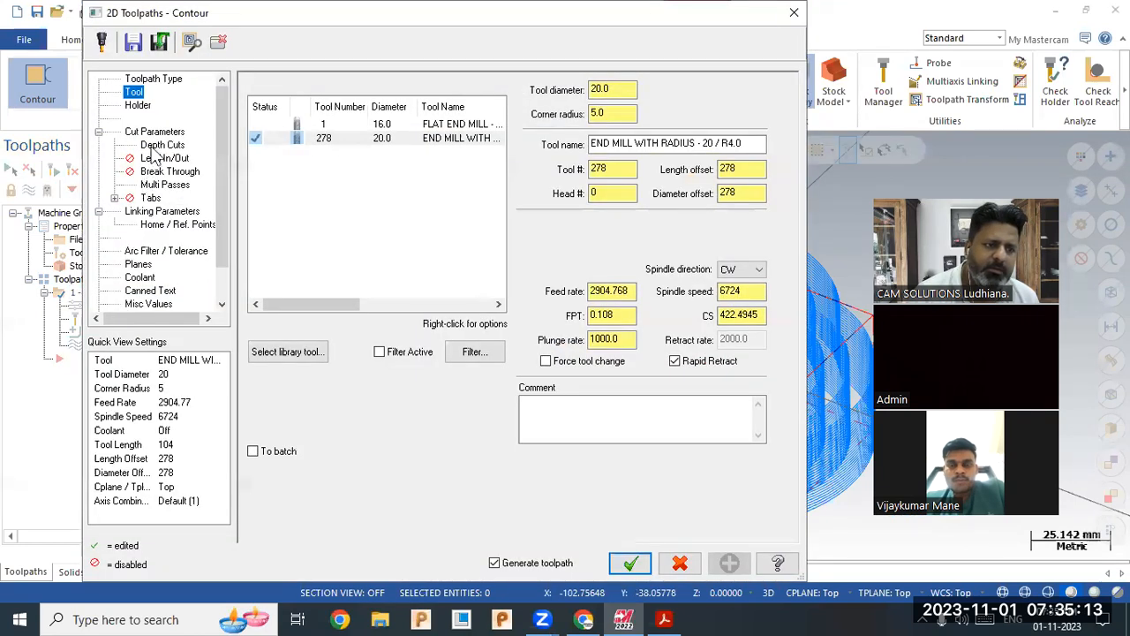
pyautogui.click(155, 133)
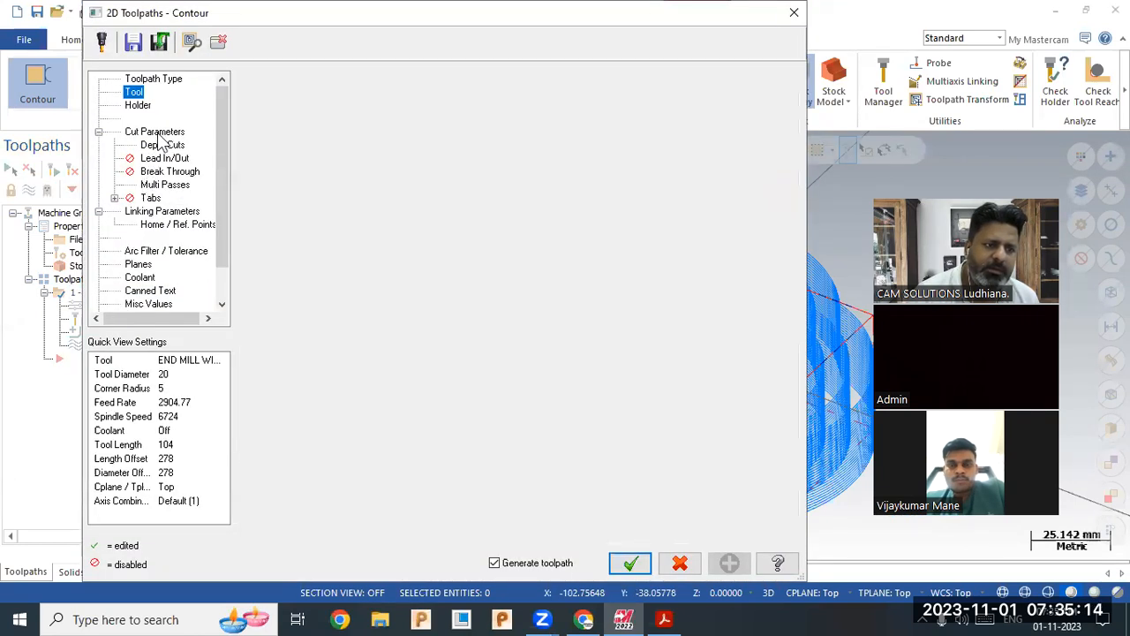
pyautogui.click(163, 146)
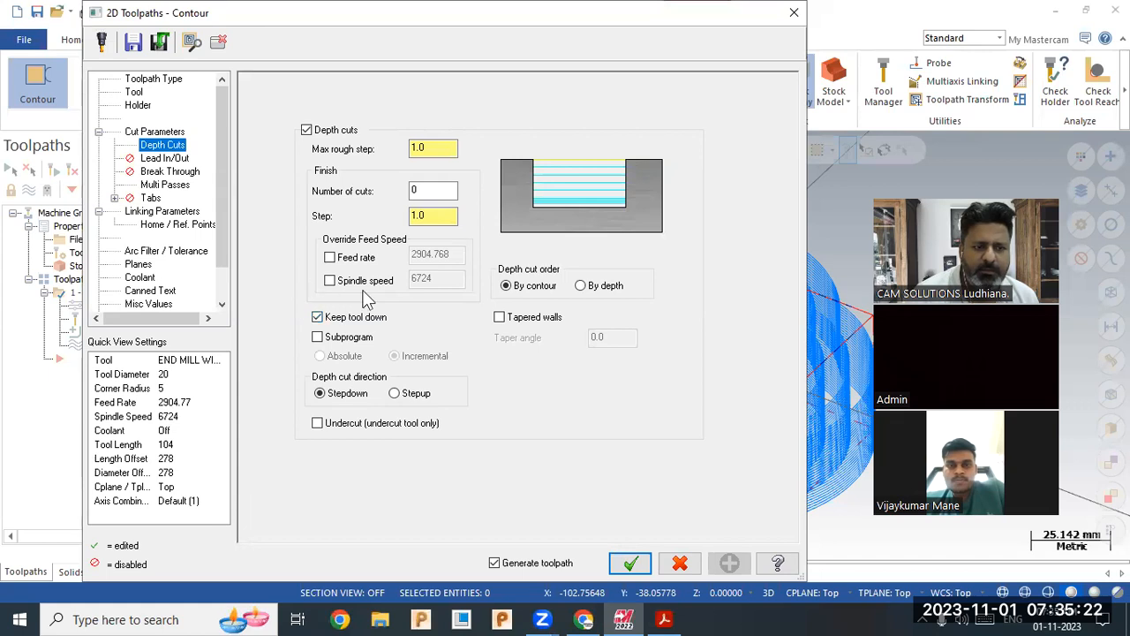
pyautogui.click(183, 184)
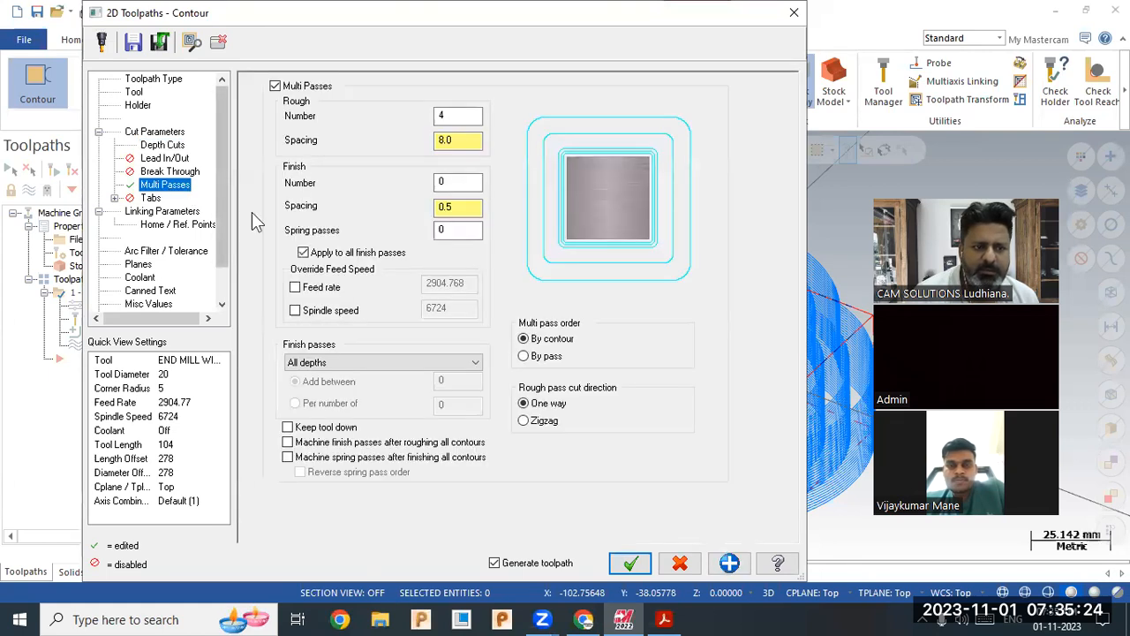
pyautogui.click(318, 427)
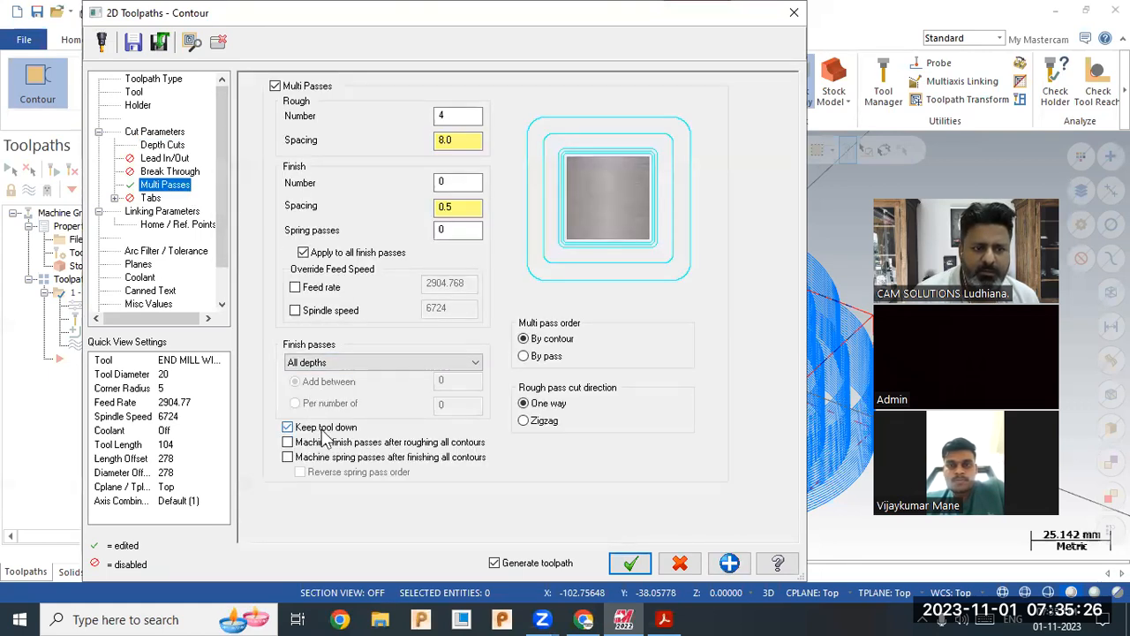
pyautogui.click(630, 563)
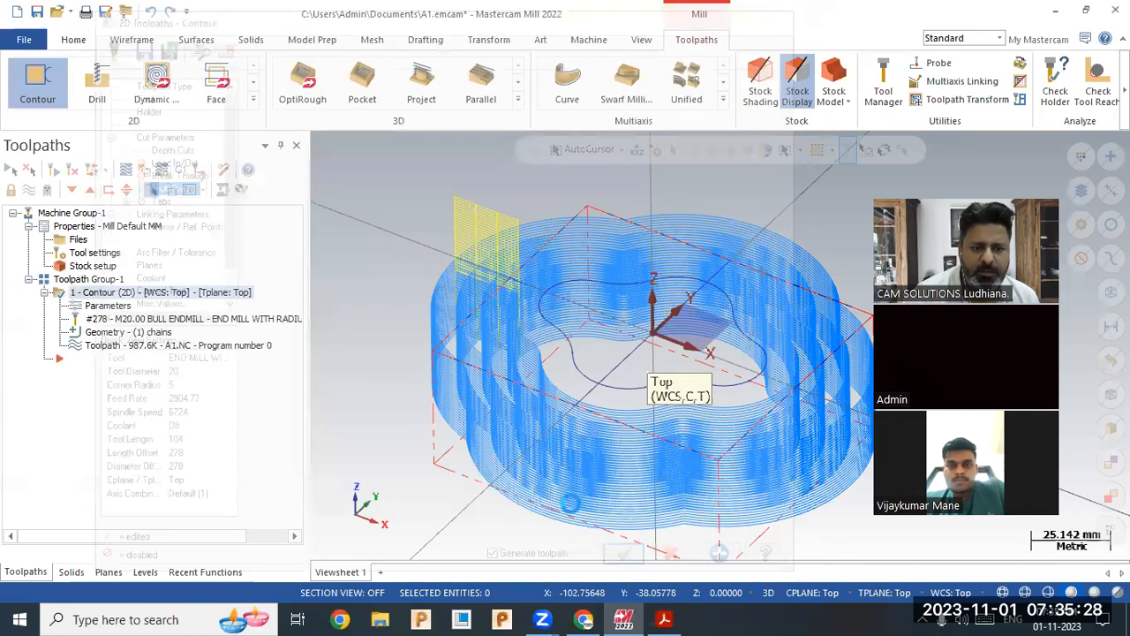
# Check the contour's remaining retract moves and post the operation to an NC file saved as A1.NC.
pyautogui.moveTo(467, 275); pyautogui.dragTo(495, 245, button='middle')
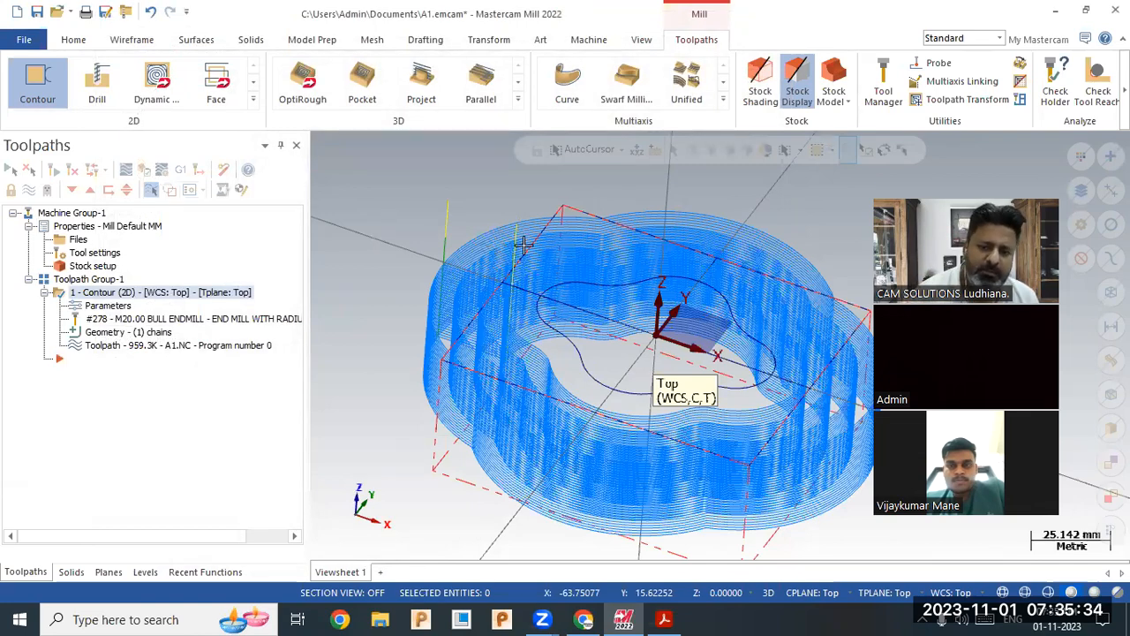
pyautogui.scroll(-2, 473, 291)
pyautogui.scroll(1, 630, 223)
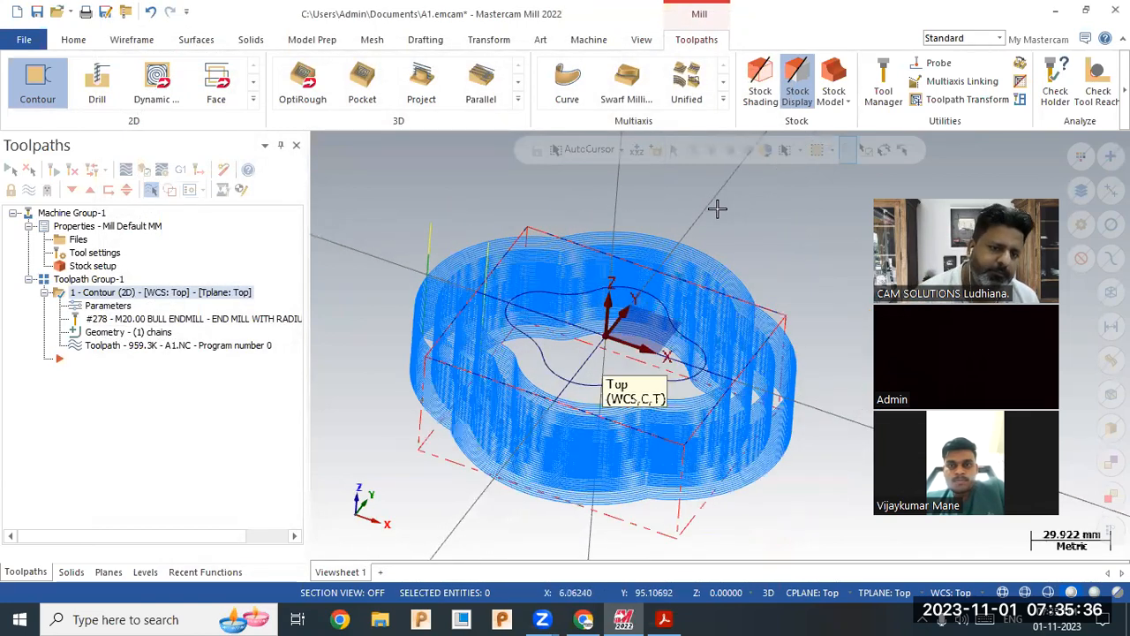
pyautogui.moveTo(713, 209); pyautogui.dragTo(714, 209, button='middle')
pyautogui.scroll(-2, 504, 252)
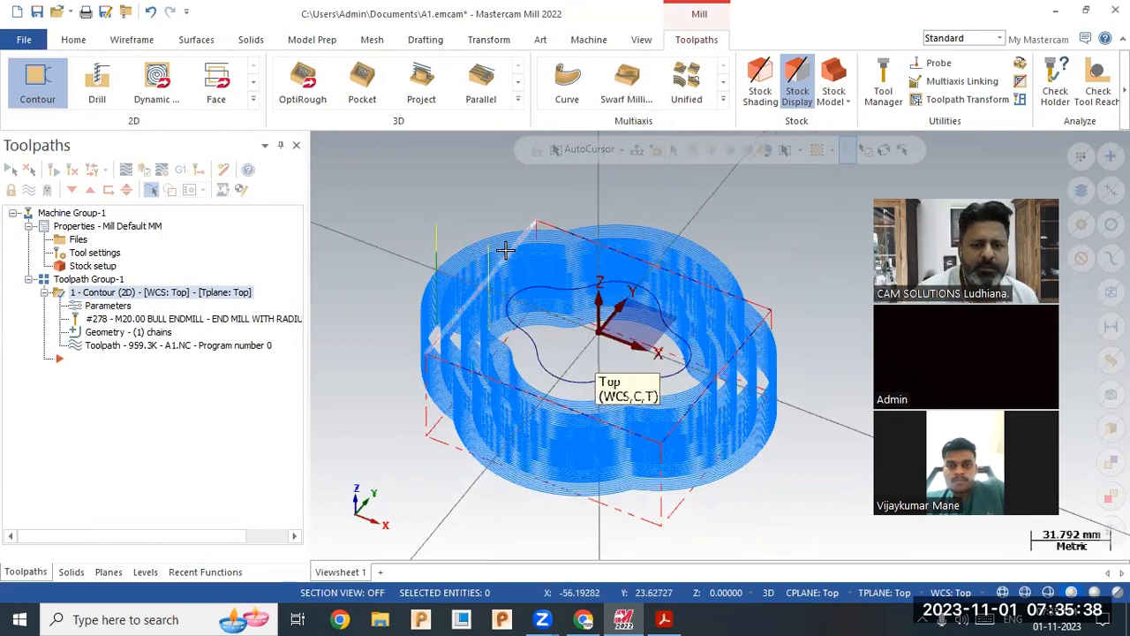
pyautogui.scroll(1, 713, 325)
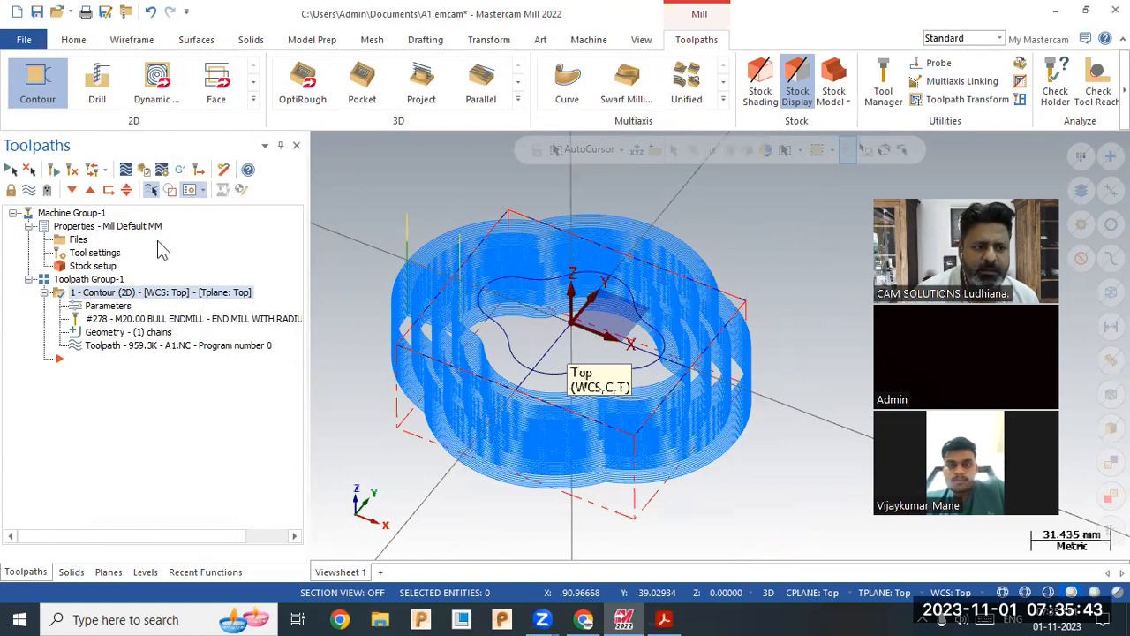
pyautogui.click(180, 169)
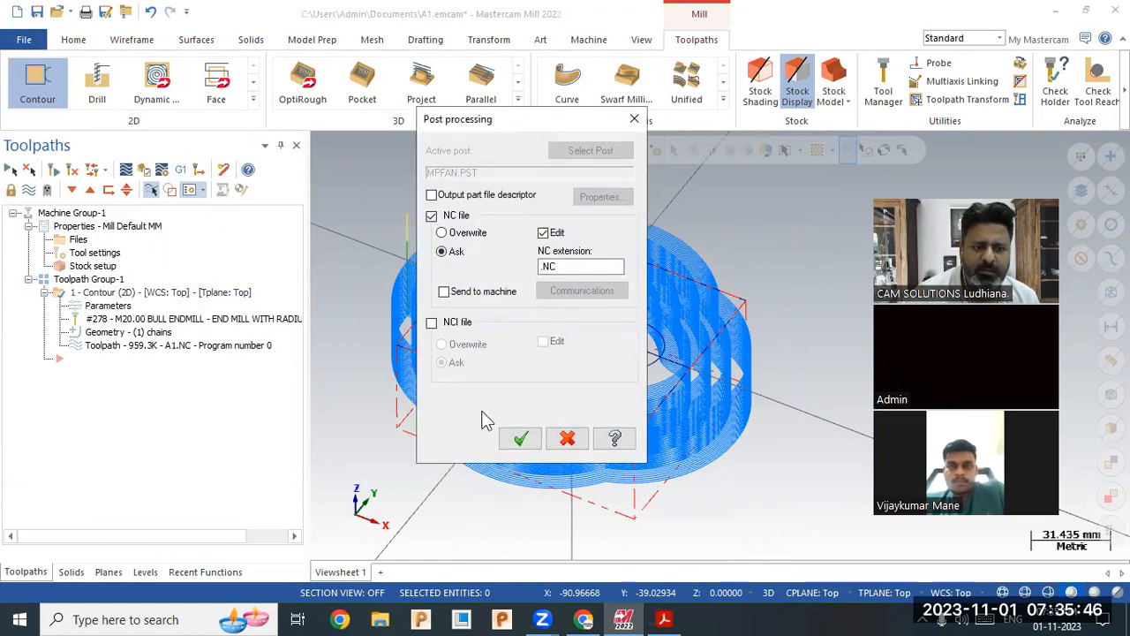
pyautogui.click(520, 438)
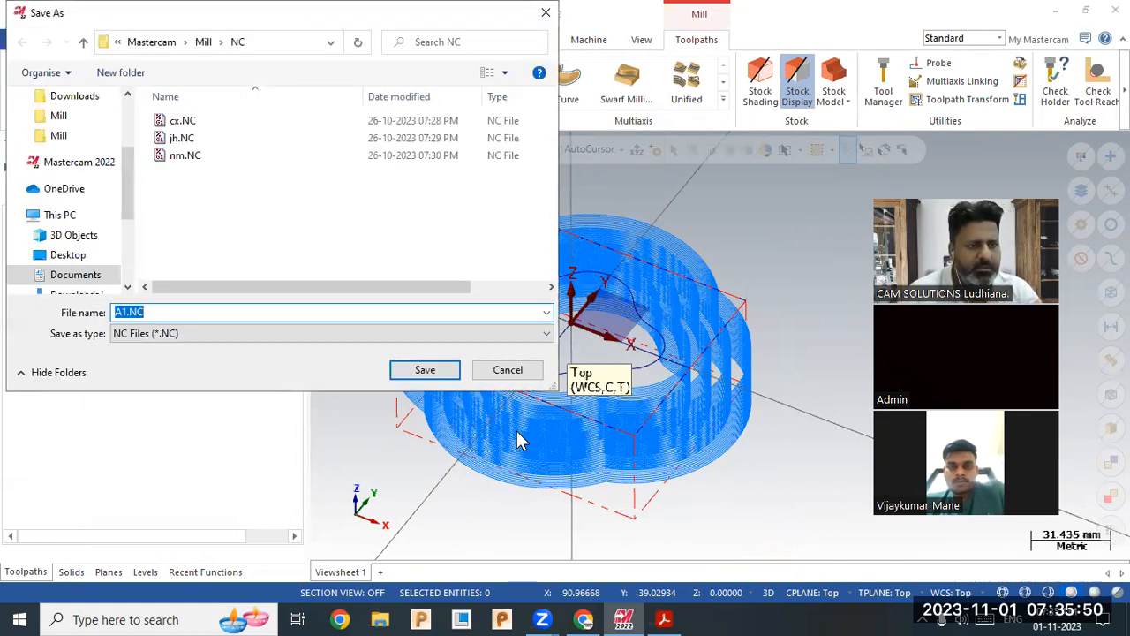
pyautogui.click(447, 375)
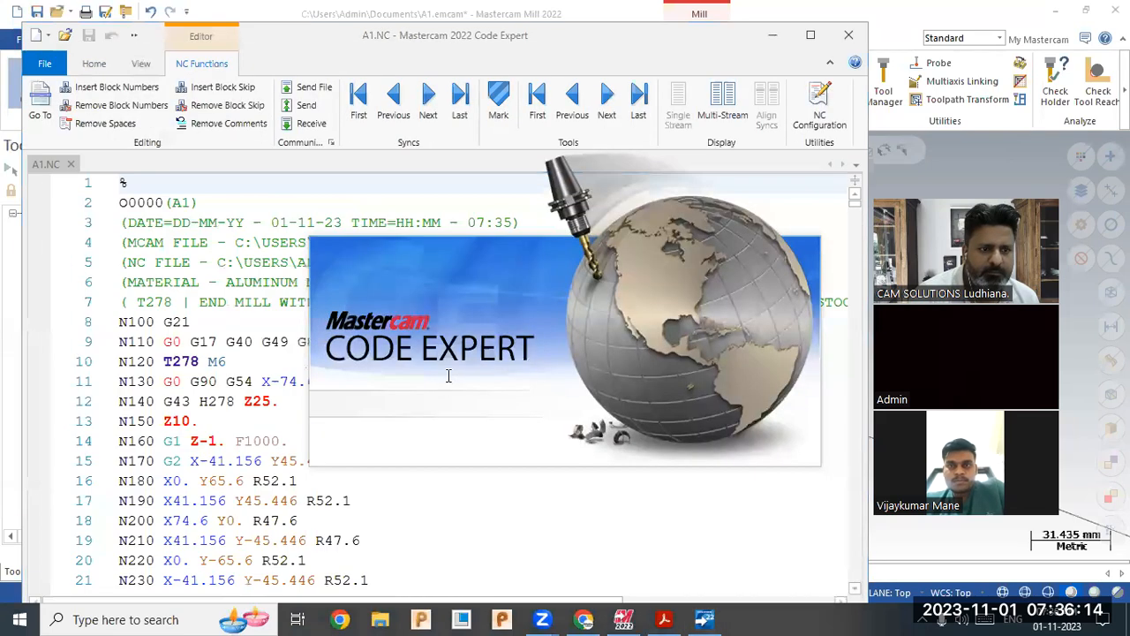
# Review the posted A1.NC code through its successive depth passes and close the code editor.
pyautogui.scroll(-20, 466, 396)
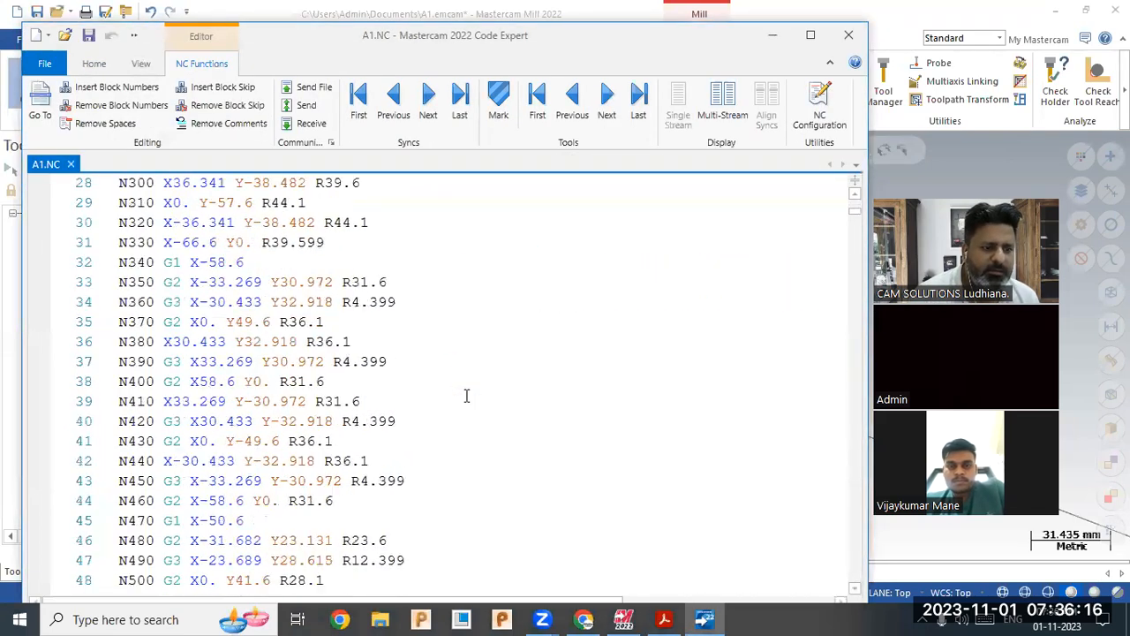
pyautogui.scroll(-20, 466, 396)
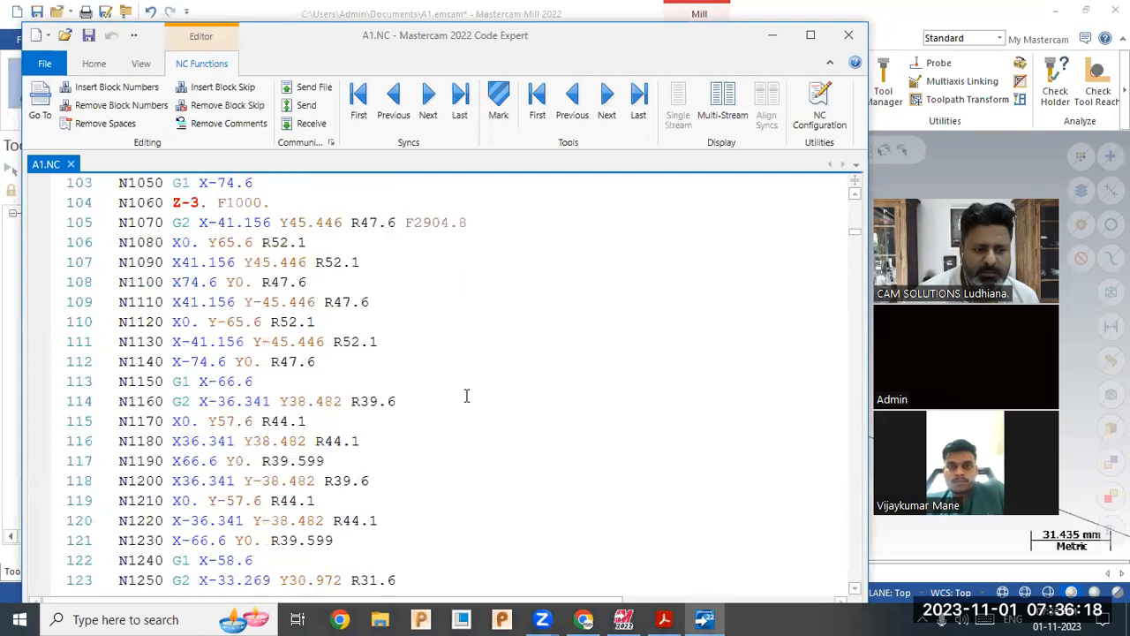
pyautogui.scroll(-7, 466, 395)
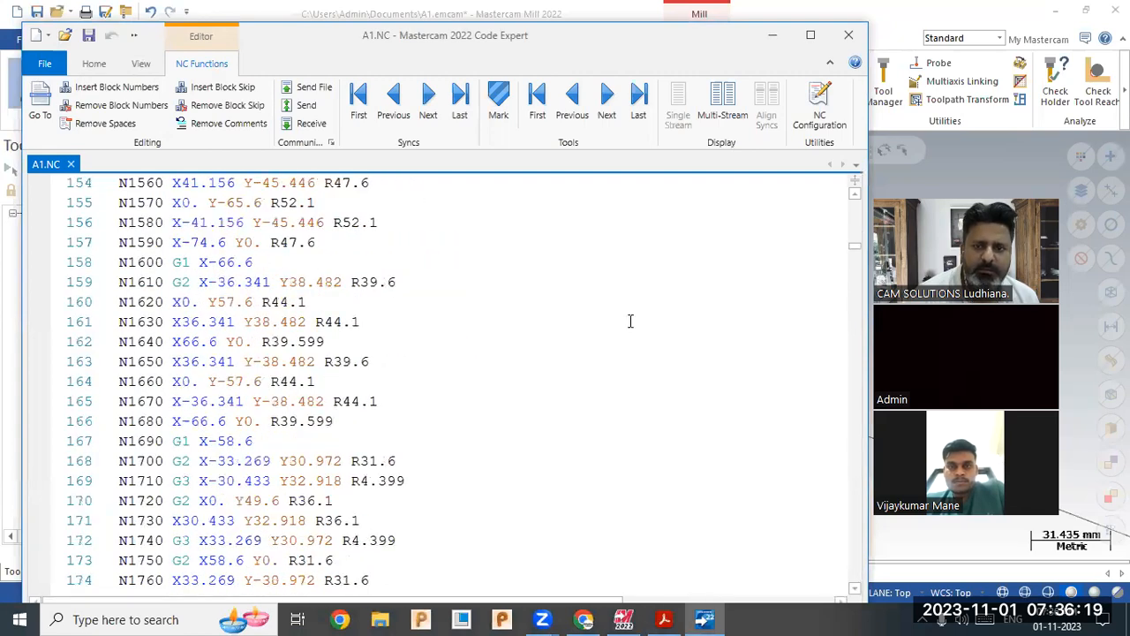
pyautogui.click(841, 41)
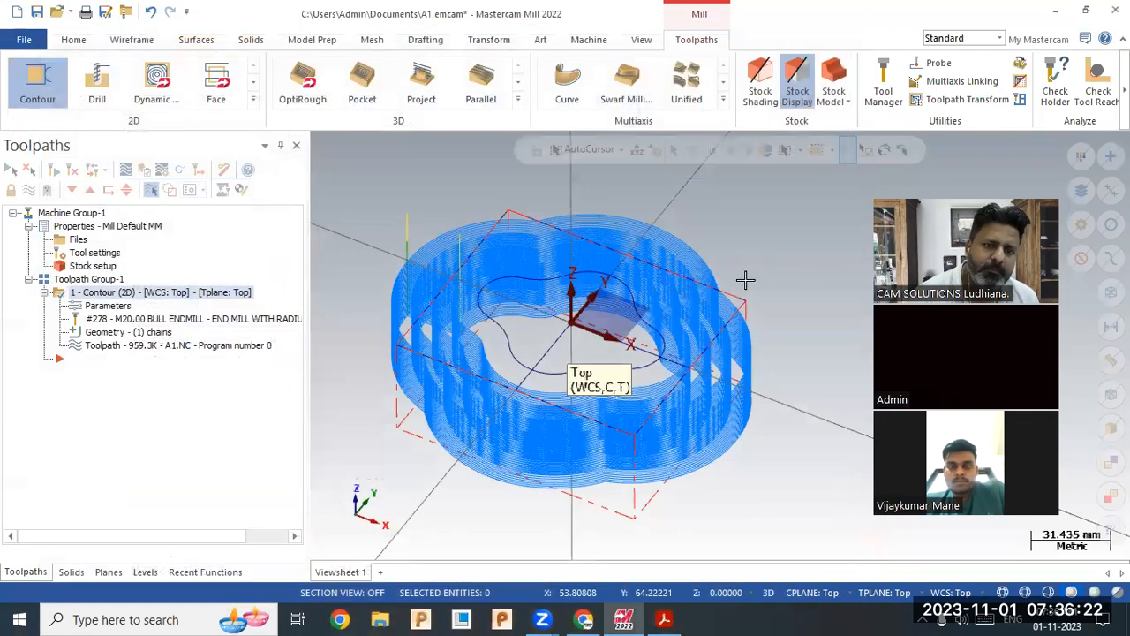
# Inspect the contour toolpath around the stock and check the rectangular stock's dimensions in the stock setup.
pyautogui.scroll(2, 454, 277)
pyautogui.moveTo(526, 287); pyautogui.dragTo(524, 261, button='middle')
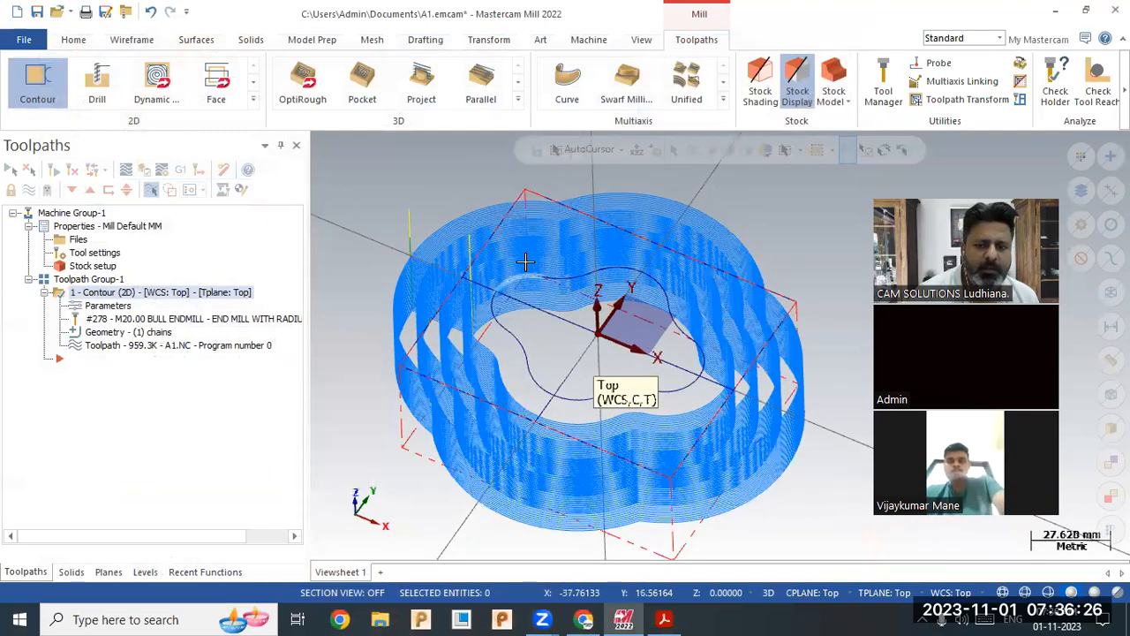
pyautogui.scroll(-2, 526, 262)
pyautogui.click(151, 191)
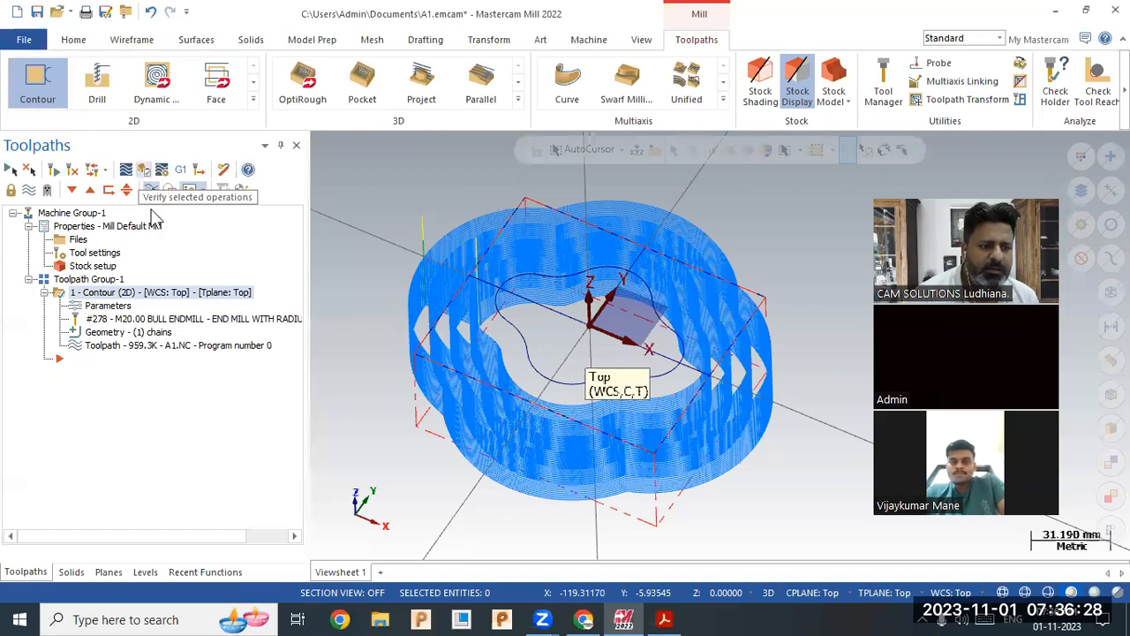
pyautogui.click(188, 348)
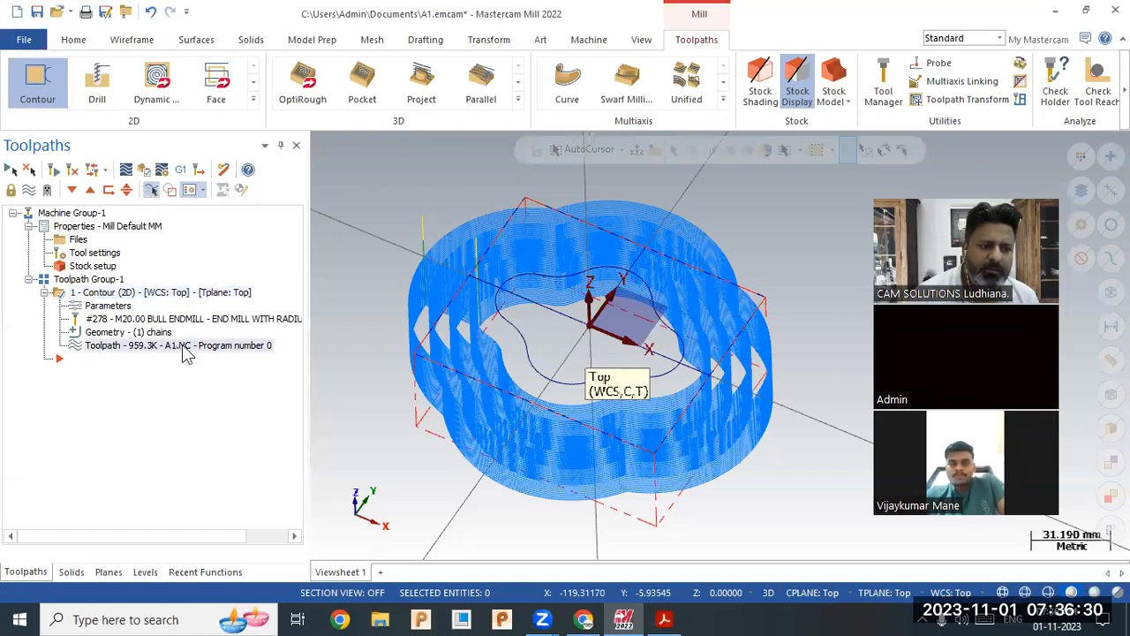
pyautogui.click(323, 147)
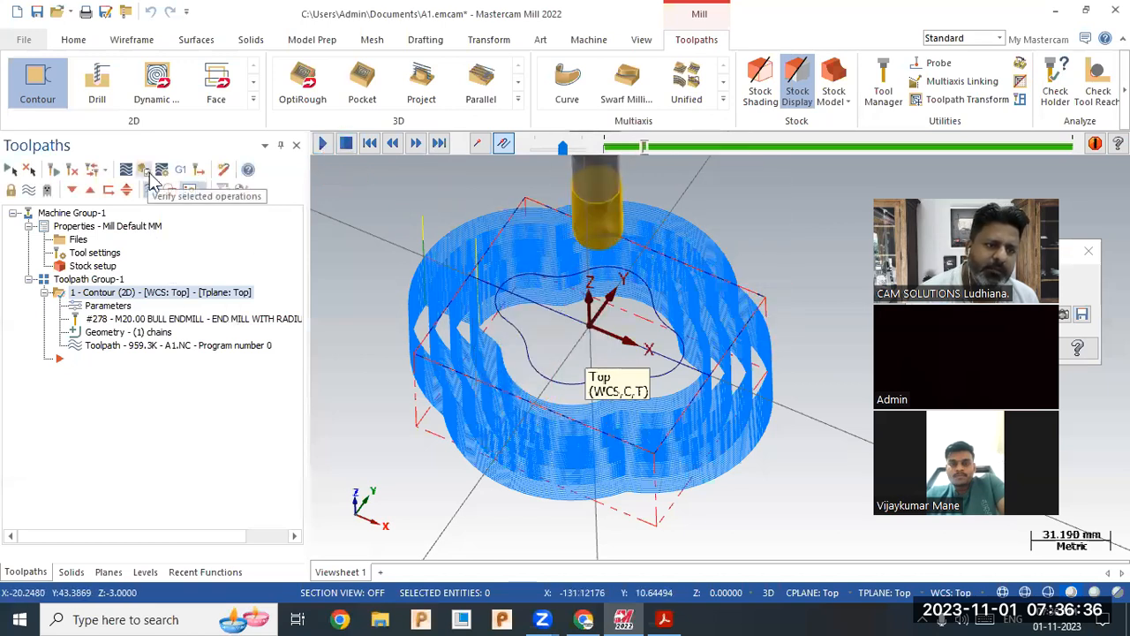
pyautogui.doubleClick(92, 266)
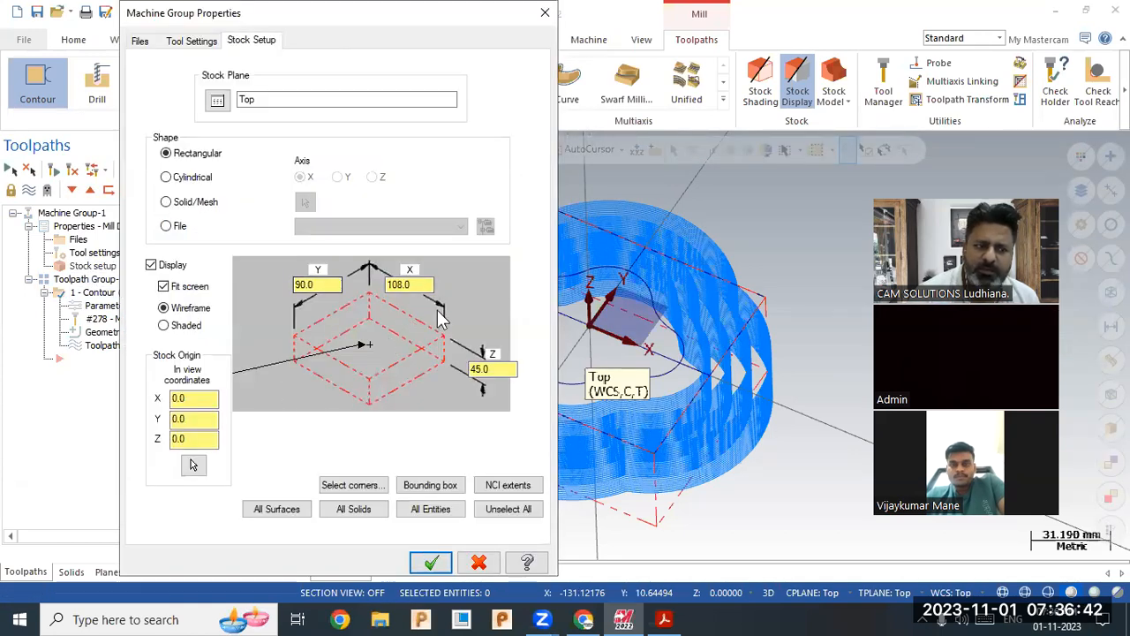
pyautogui.click(431, 561)
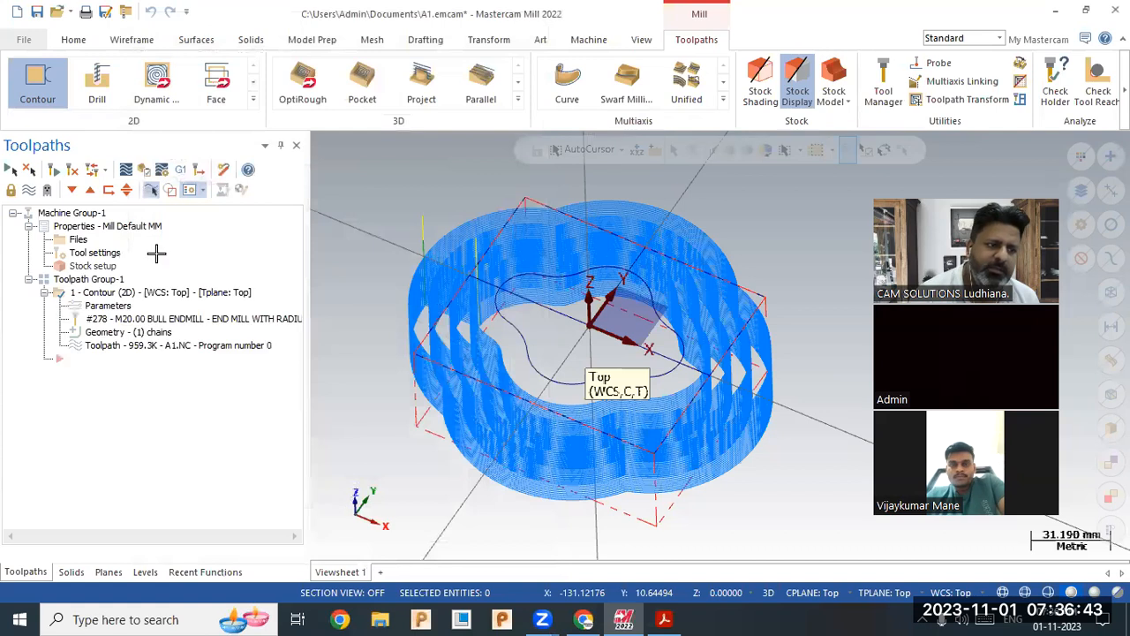
# Verify the contour operation by running the material-removal simulation at a faster playback speed through to its last move.
pyautogui.click(145, 172)
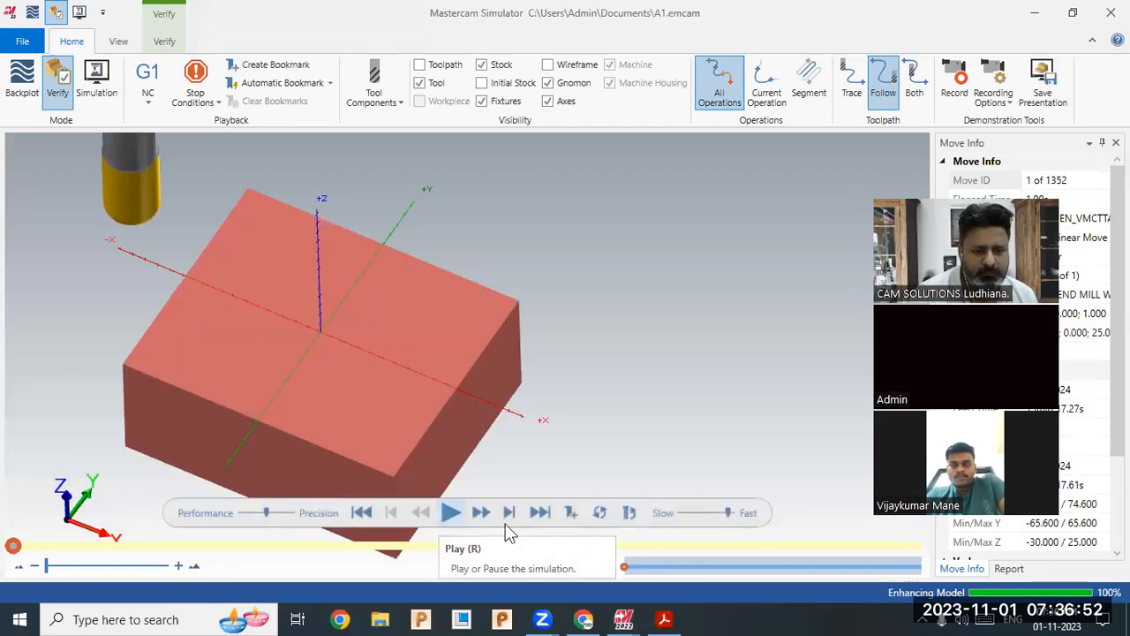
pyautogui.click(451, 513)
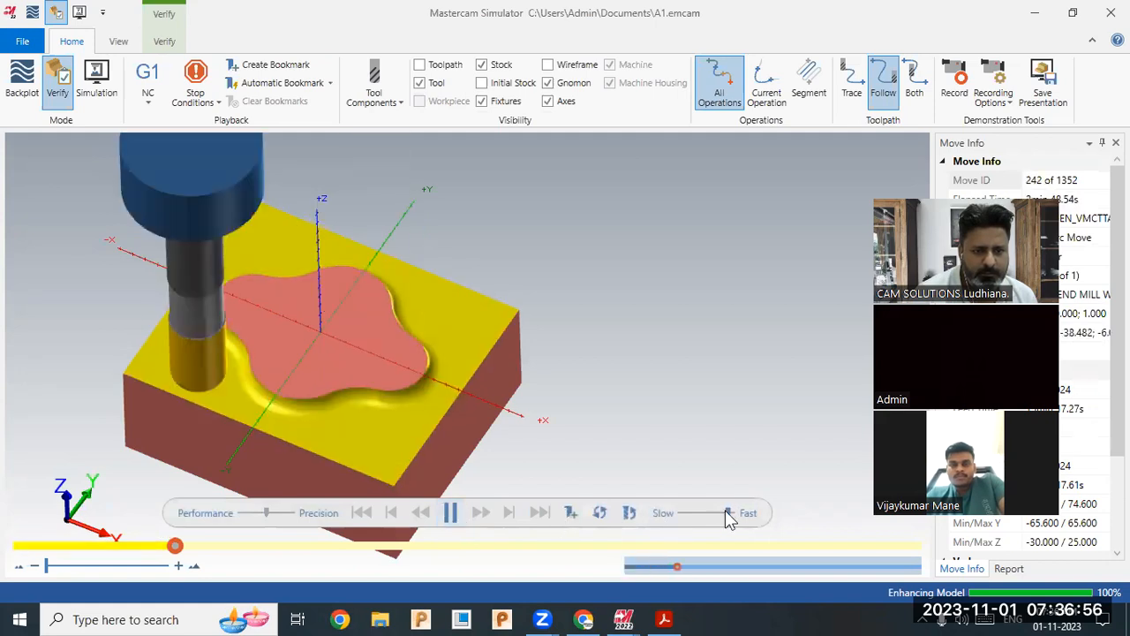
pyautogui.moveTo(726, 512); pyautogui.dragTo(732, 514)
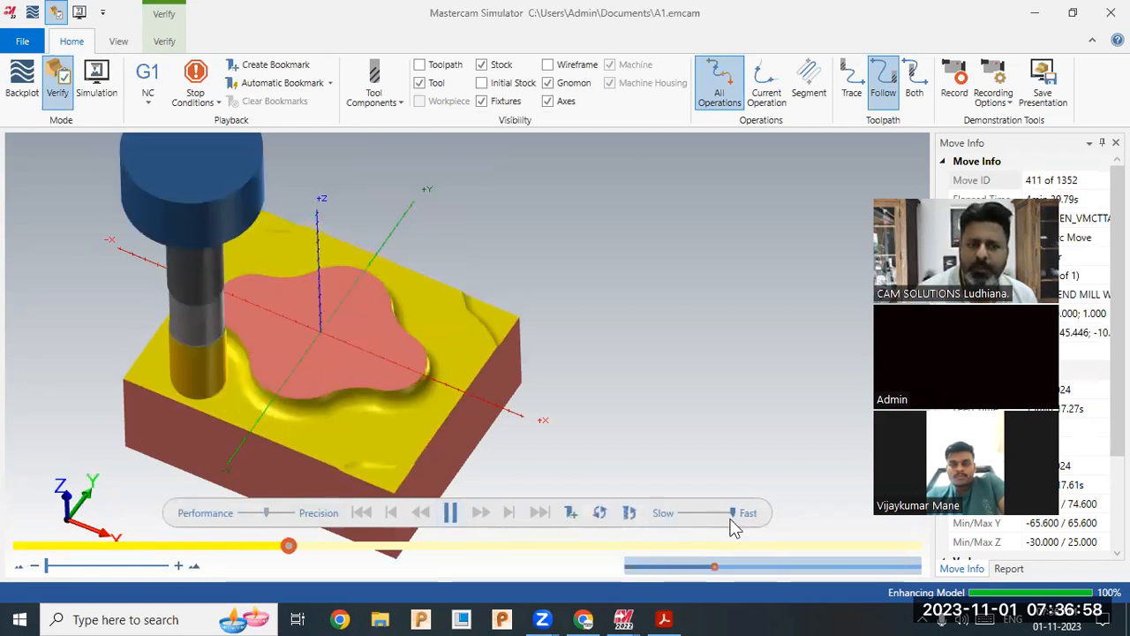
pyautogui.scroll(-1, 632, 265)
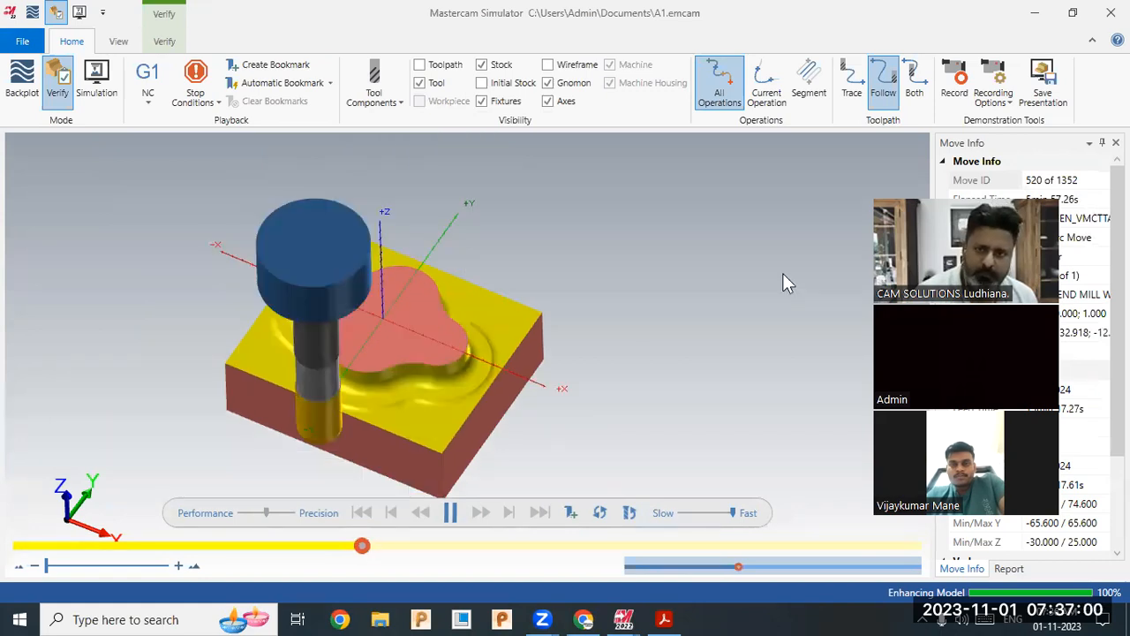
pyautogui.moveTo(863, 181); pyautogui.dragTo(717, 141)
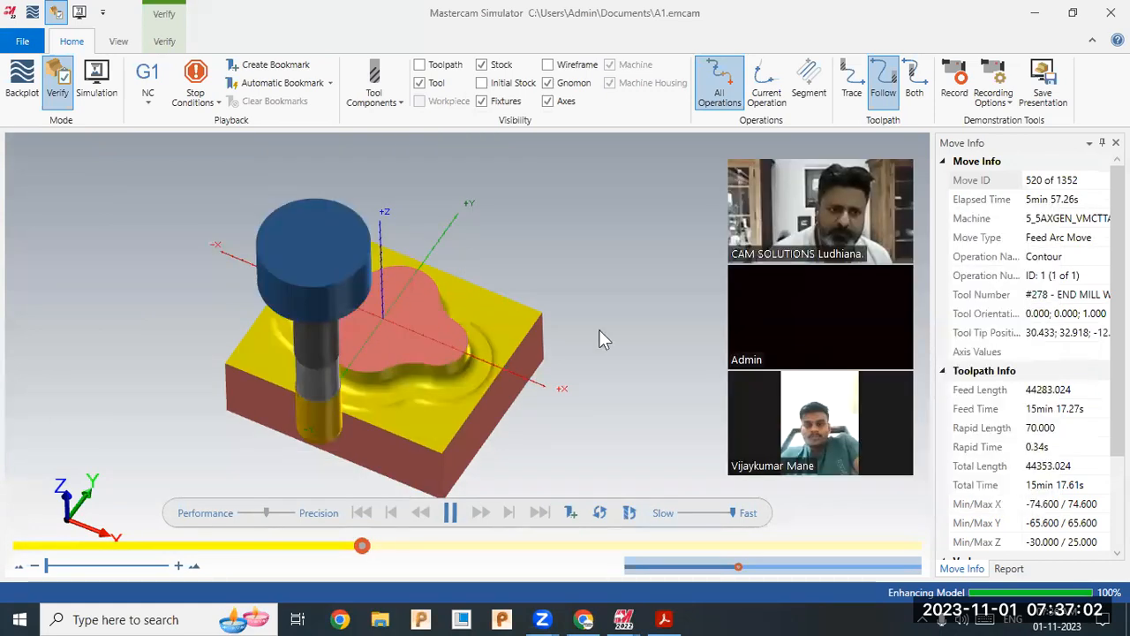
pyautogui.scroll(1, 597, 332)
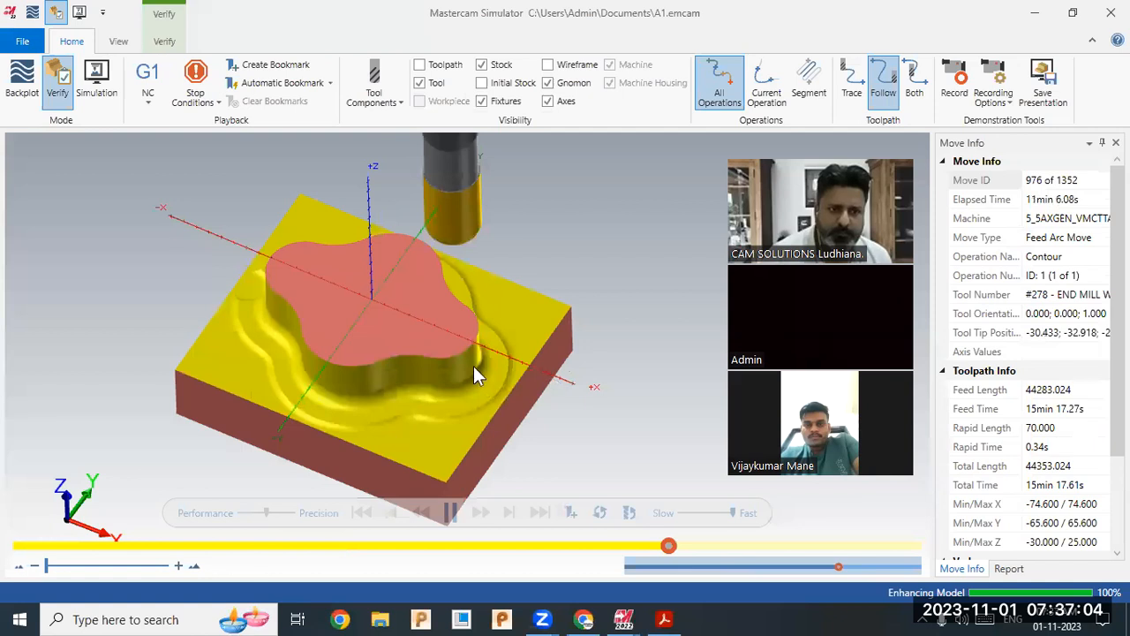
pyautogui.moveTo(424, 360); pyautogui.dragTo(396, 426, button='middle')
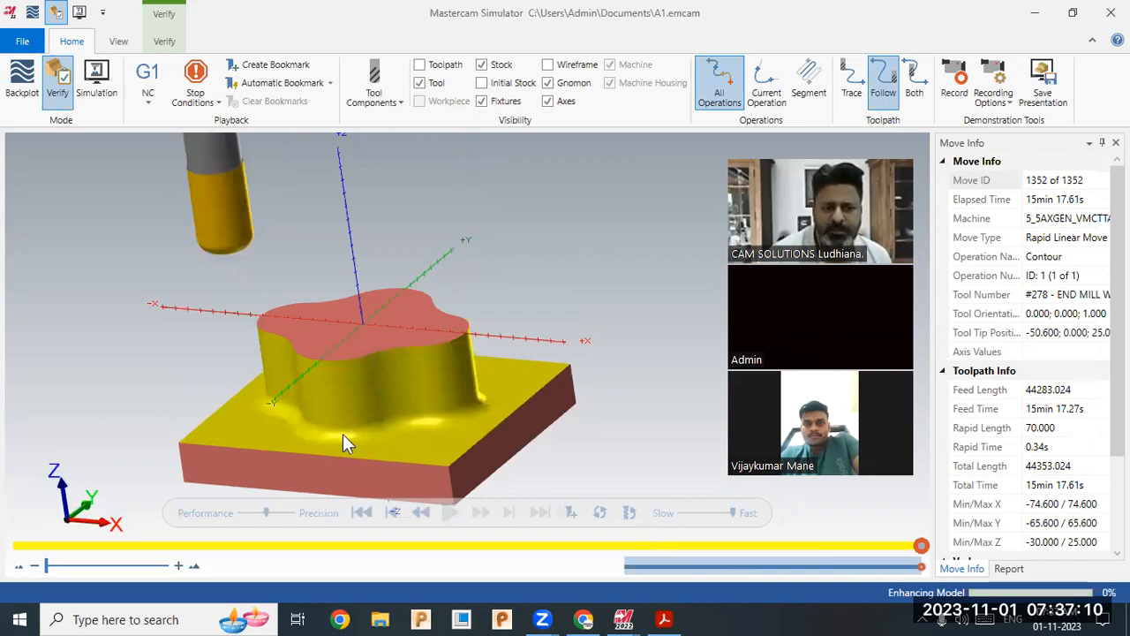
# Examine the machined lobed boss in isometric view, check the total machining time, and close the simulator.
pyautogui.rightClick(529, 235)
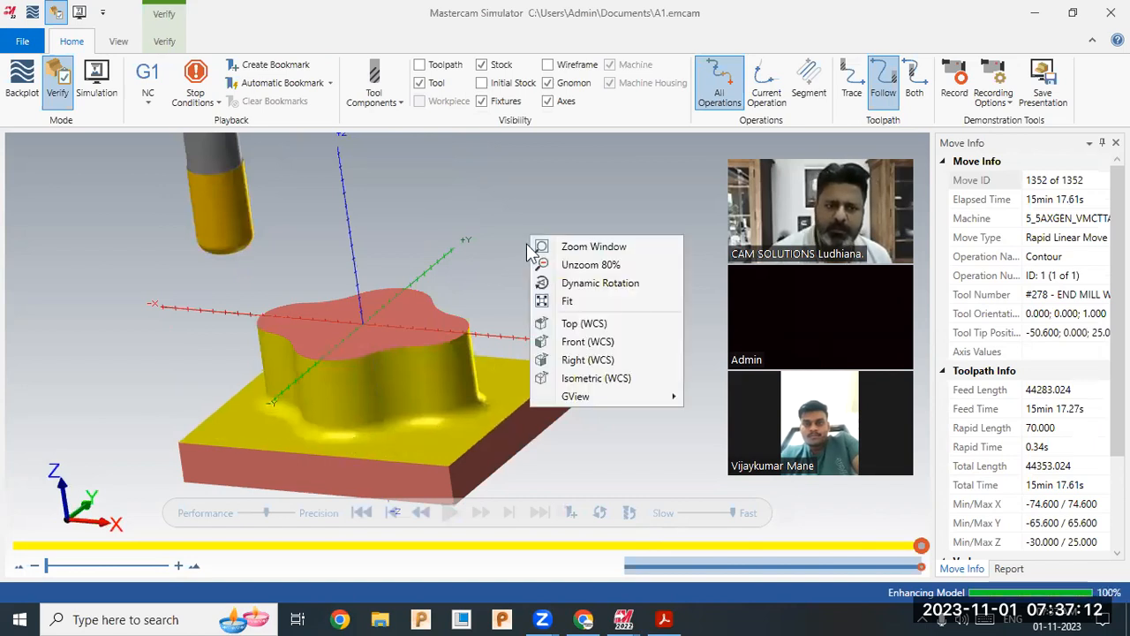
pyautogui.click(583, 378)
pyautogui.scroll(-1, 359, 407)
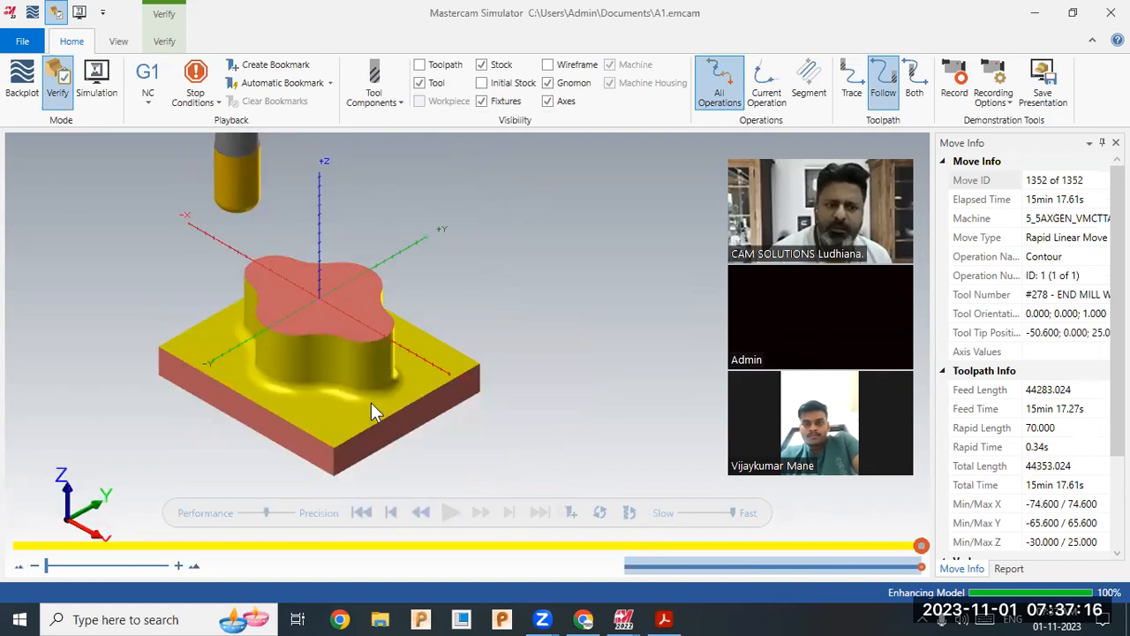
pyautogui.scroll(2, 371, 402)
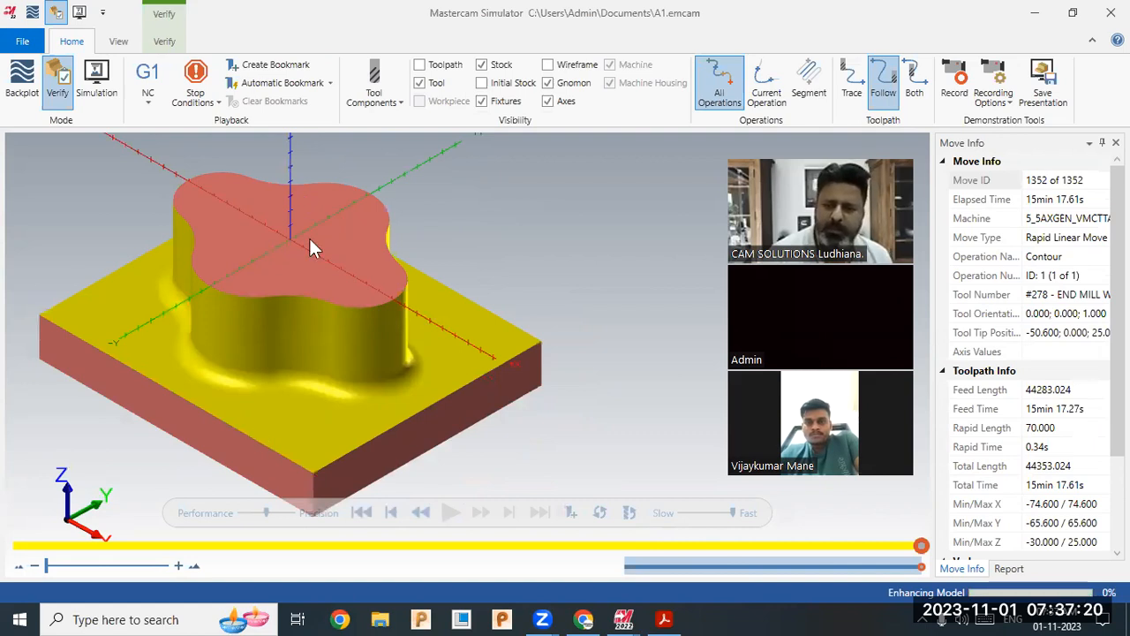
pyautogui.moveTo(1088, 485); pyautogui.dragTo(1017, 494)
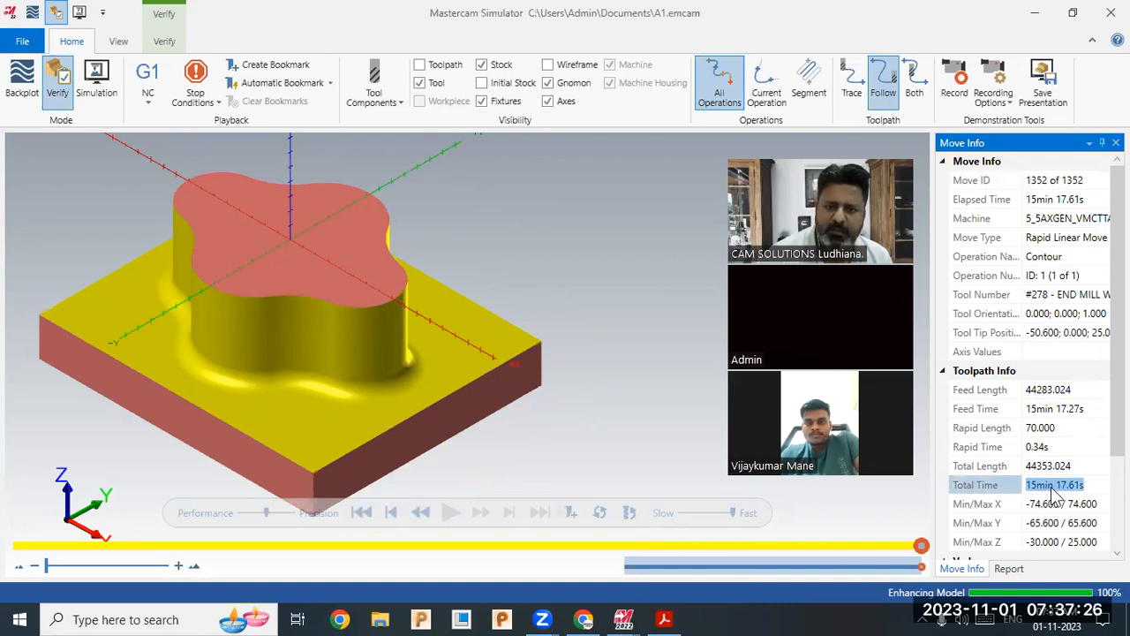
pyautogui.click(1111, 13)
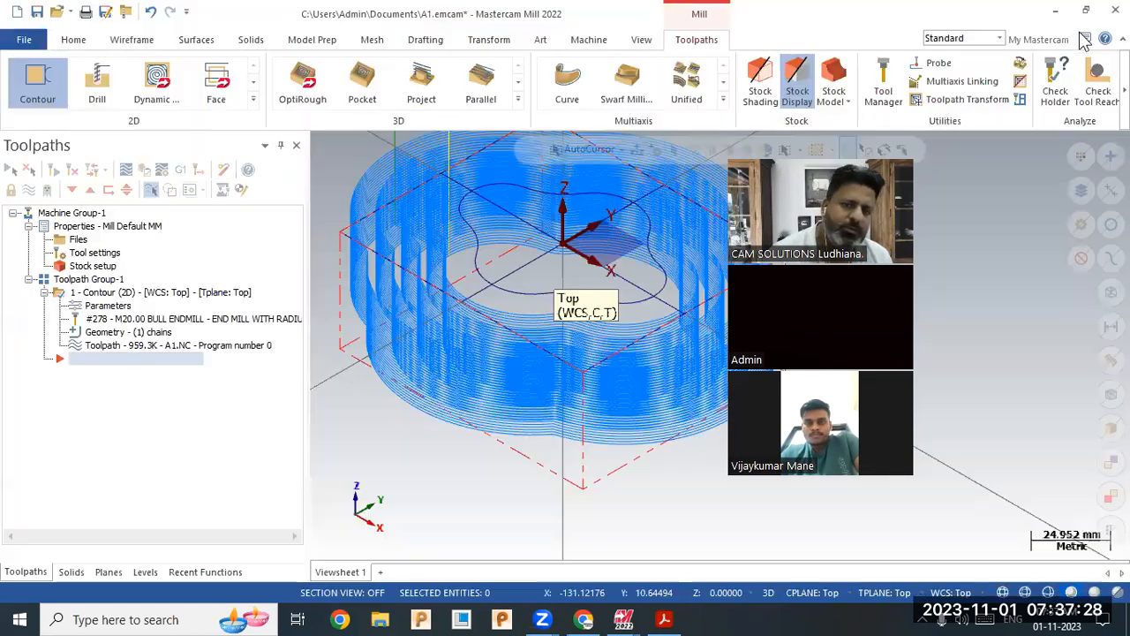
# Review the contour's multi passes and depth cuts, and set the stock to leave on walls to 0.
pyautogui.click(115, 308)
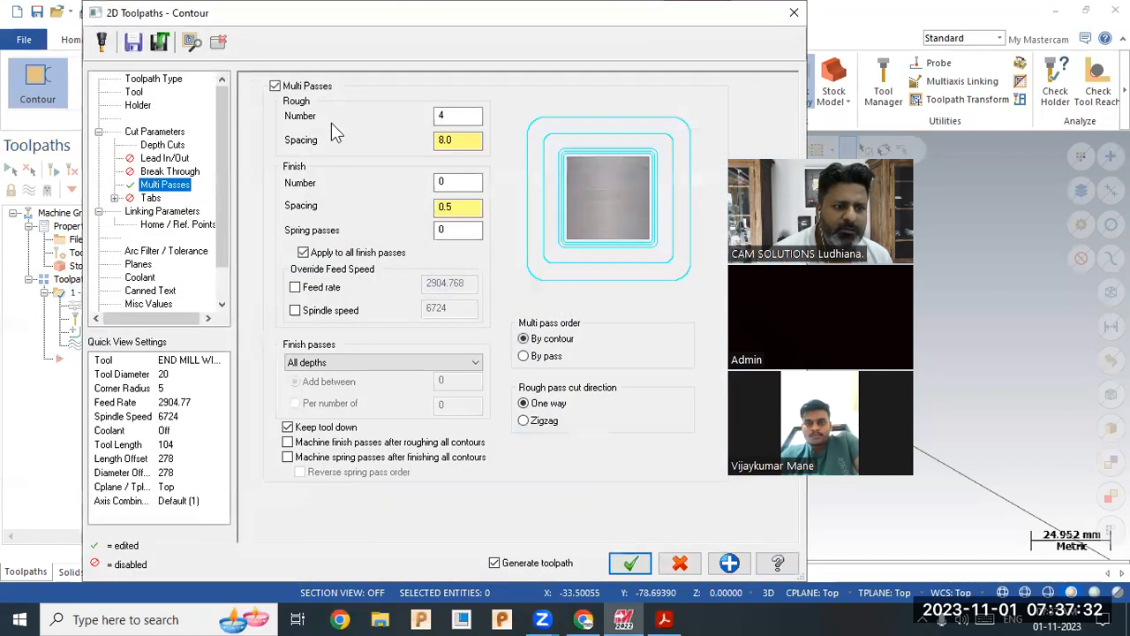
pyautogui.click(168, 145)
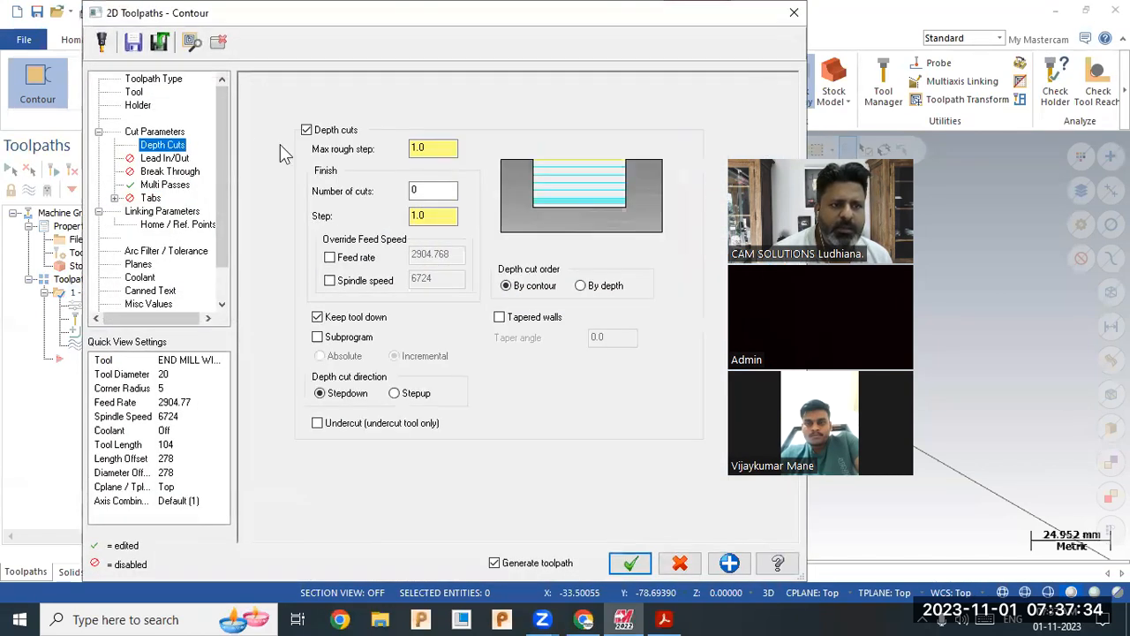
pyautogui.doubleClick(441, 149)
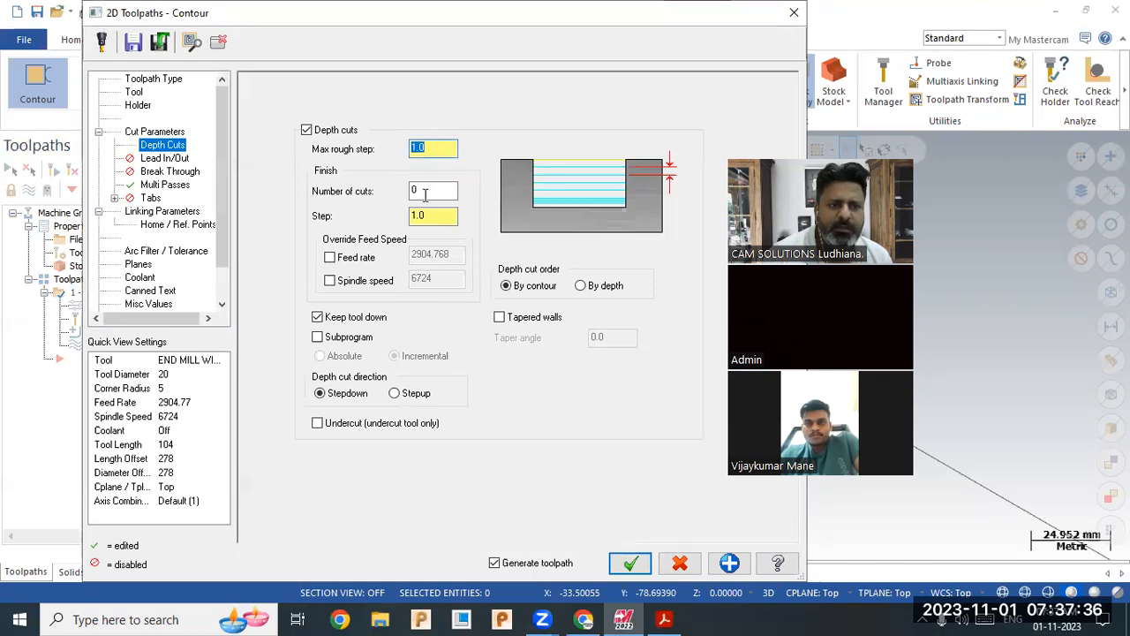
pyautogui.click(152, 130)
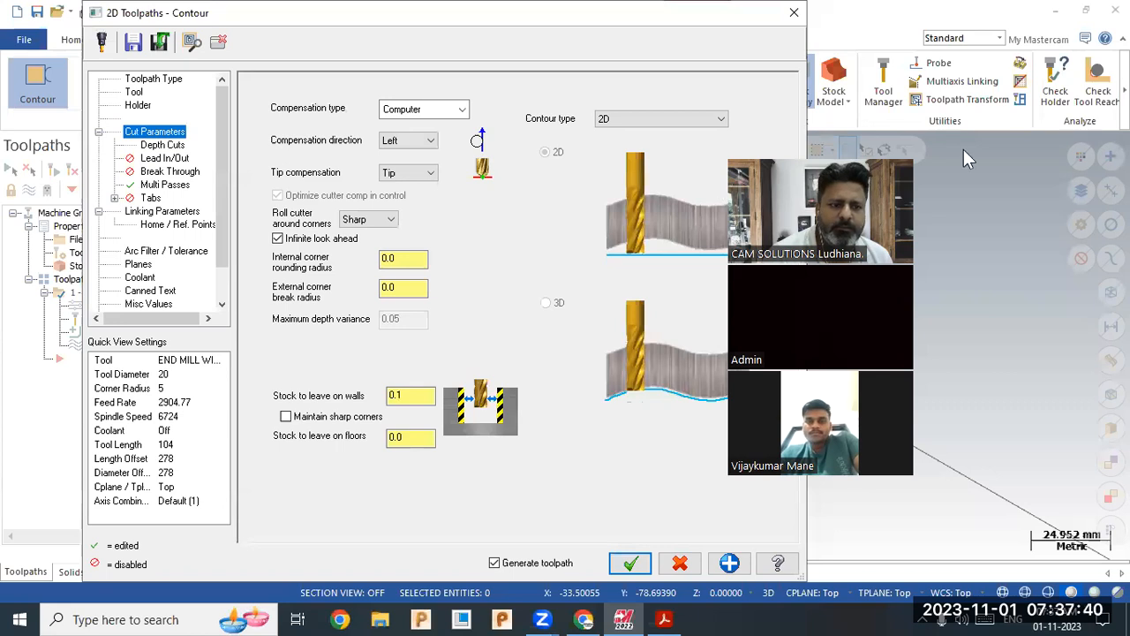
pyautogui.doubleClick(424, 395)
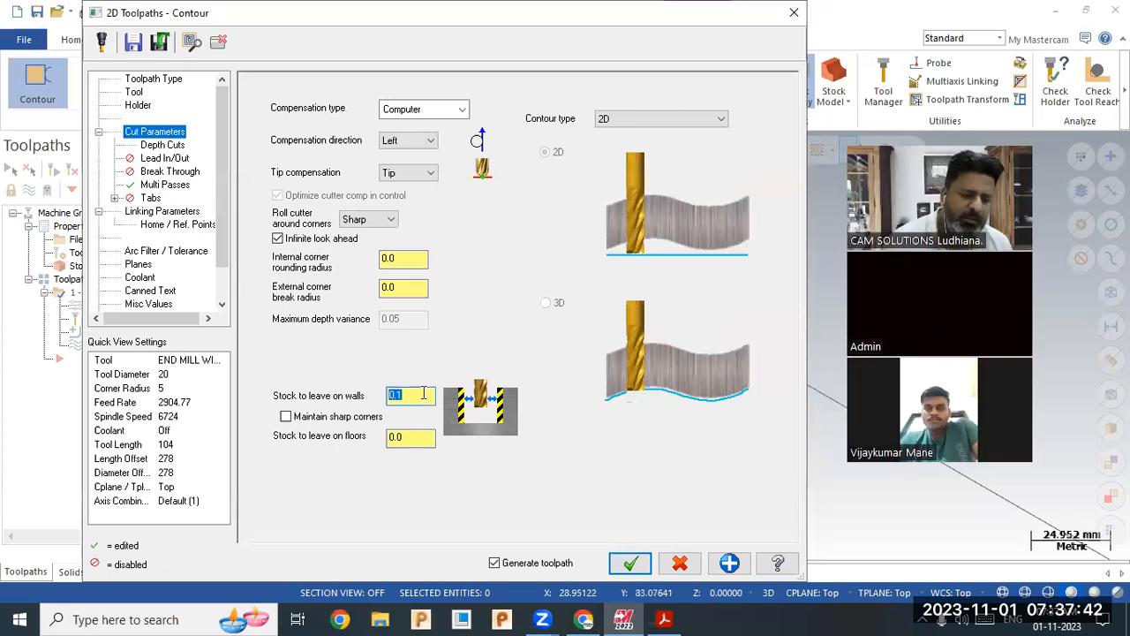
pyautogui.write('0')
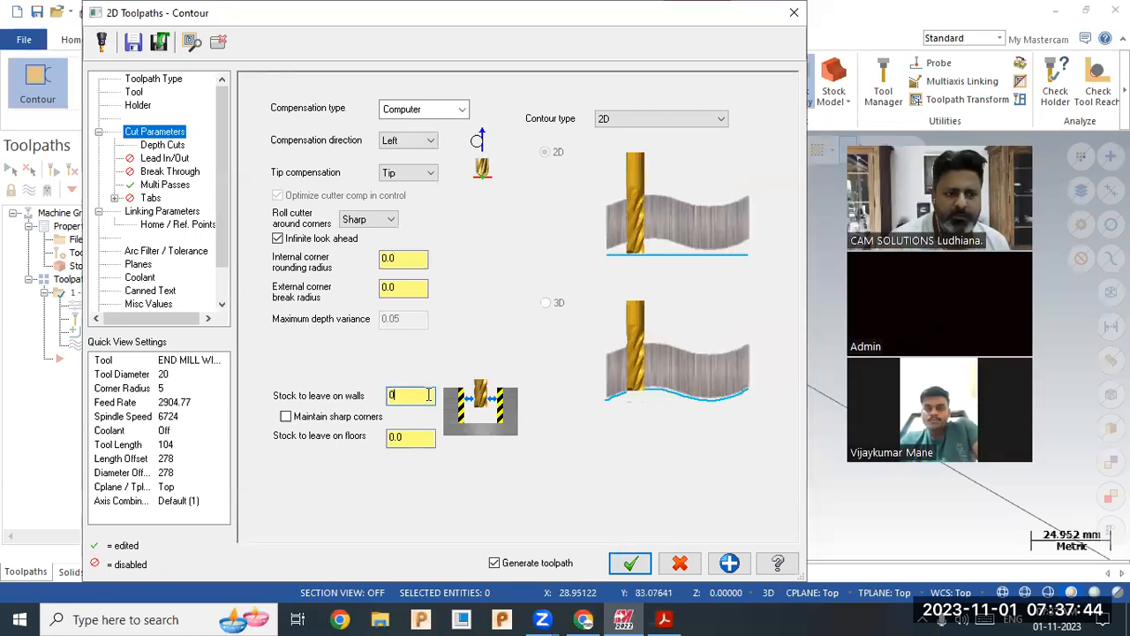
pyautogui.click(163, 144)
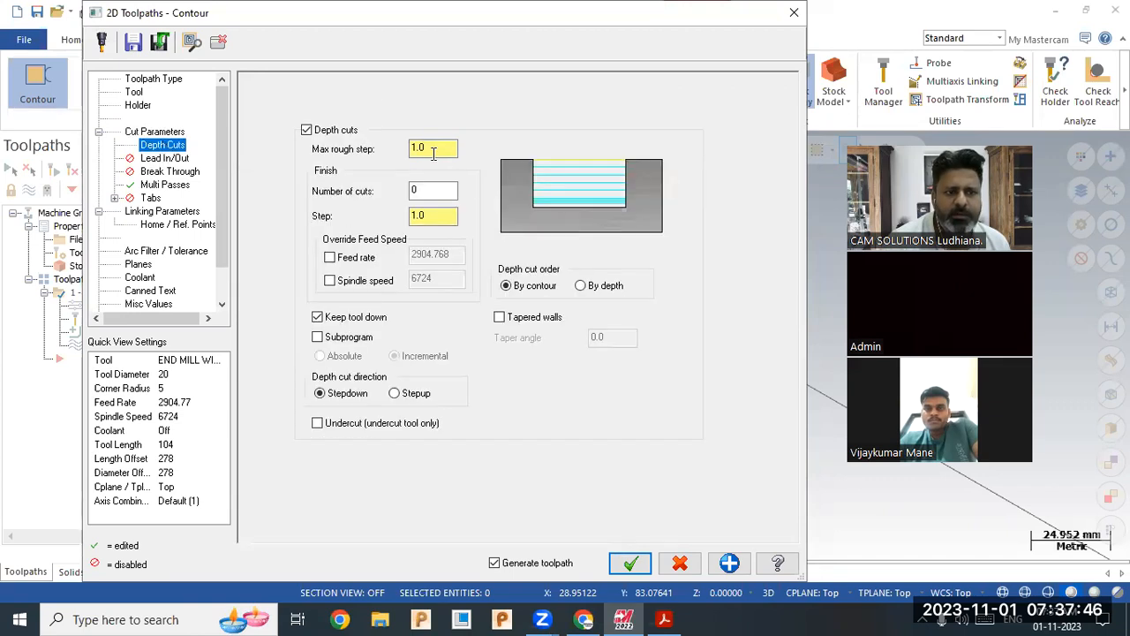
pyautogui.click(160, 132)
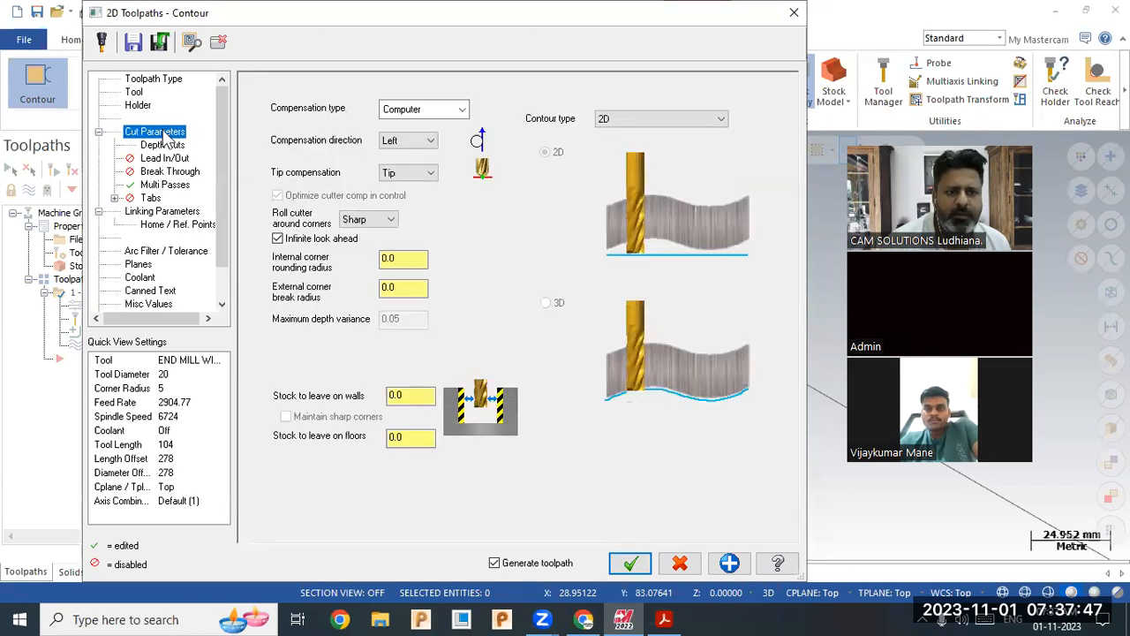
# Set the contour tool's spindle speed to 4500 and feed rate to 1200, and regenerate the toolpath.
pyautogui.click(134, 93)
pyautogui.doubleClick(740, 291)
pyautogui.write('4500')
pyautogui.click(598, 300)
pyautogui.doubleClick(598, 300)
pyautogui.write('1200')
pyautogui.click(628, 564)
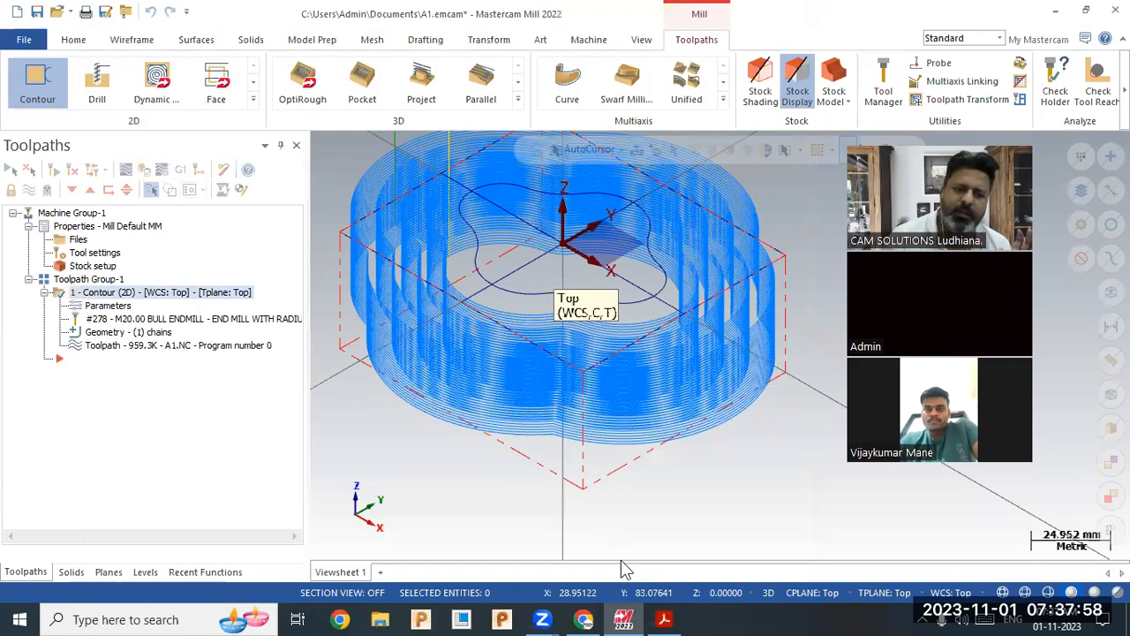
# Post the contour operation to A1.NC, replacing the existing file, and review the start of the generated code before closing the code editor.
pyautogui.scroll(-3, 608, 527)
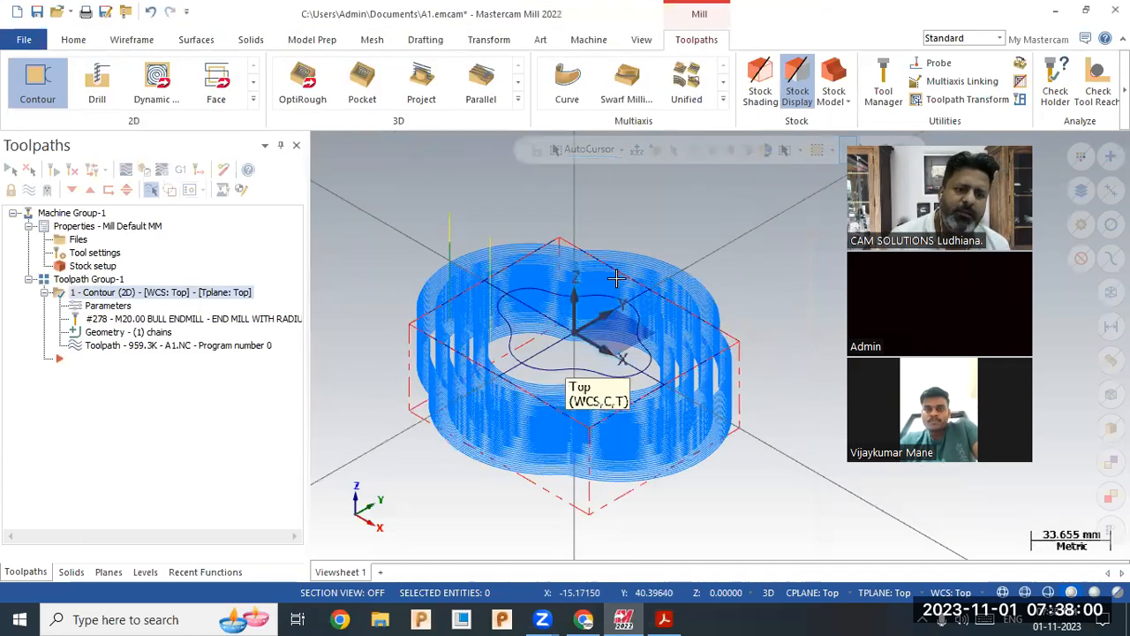
pyautogui.scroll(1, 616, 278)
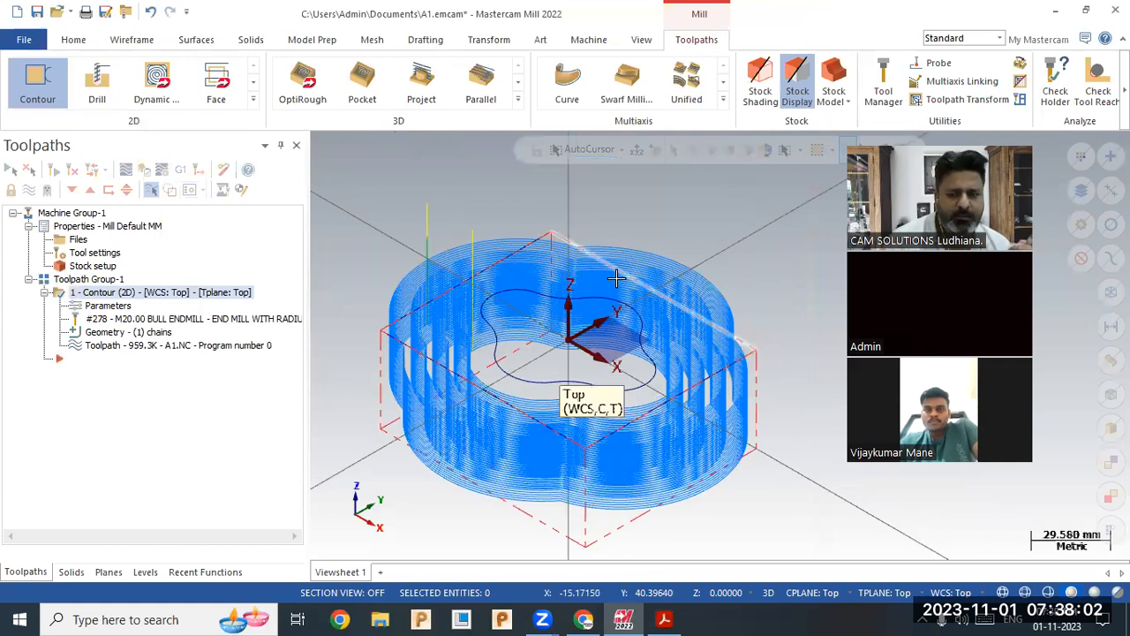
pyautogui.moveTo(559, 239)
pyautogui.mouseDown(button='middle')
pyautogui.moveTo(575, 251)
pyautogui.moveTo(565, 246)
pyautogui.mouseUp(button='middle')
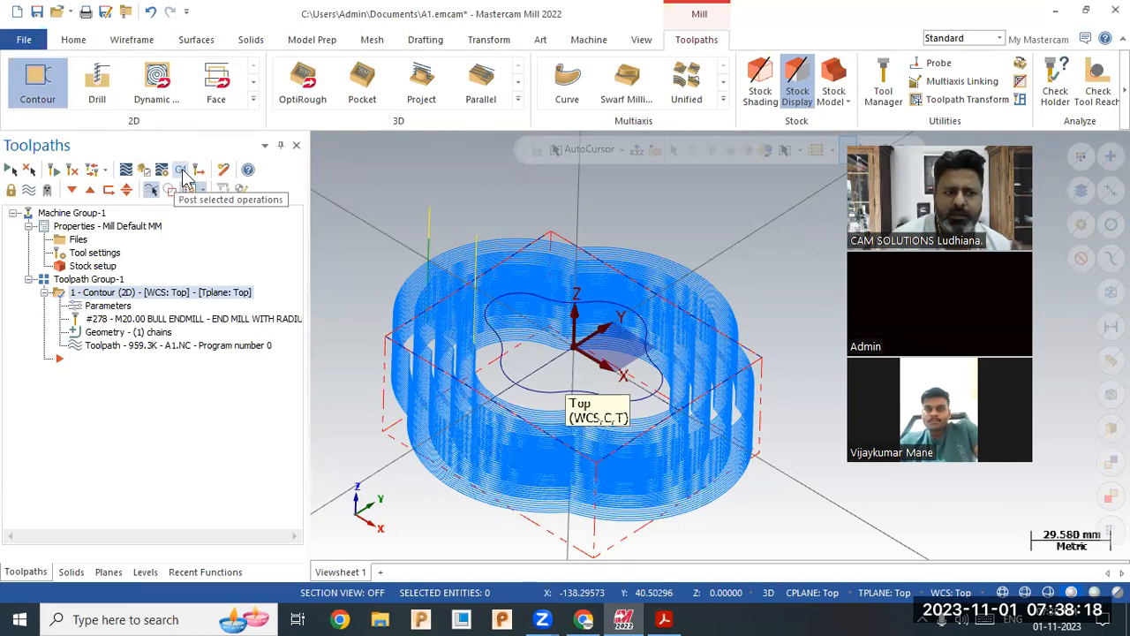
pyautogui.click(181, 171)
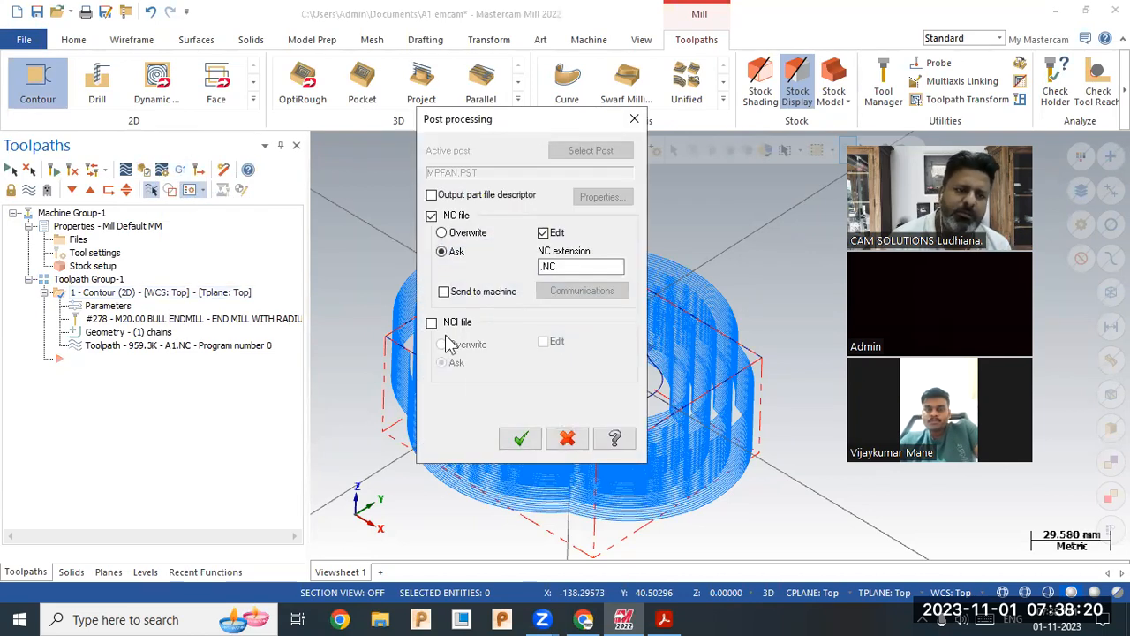
pyautogui.click(520, 438)
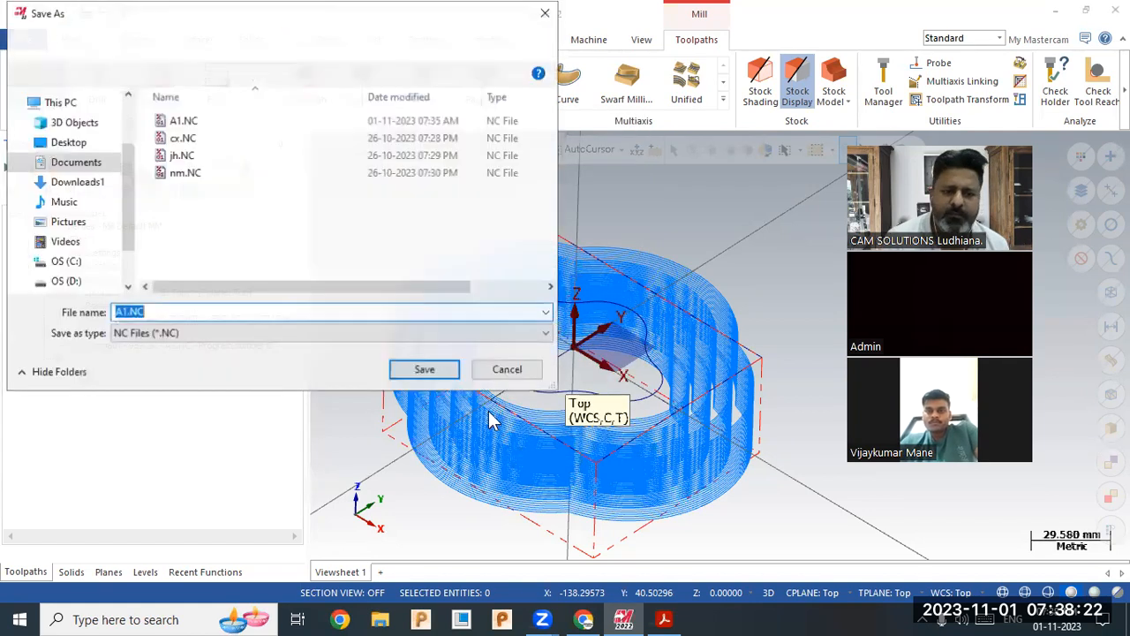
pyautogui.click(424, 369)
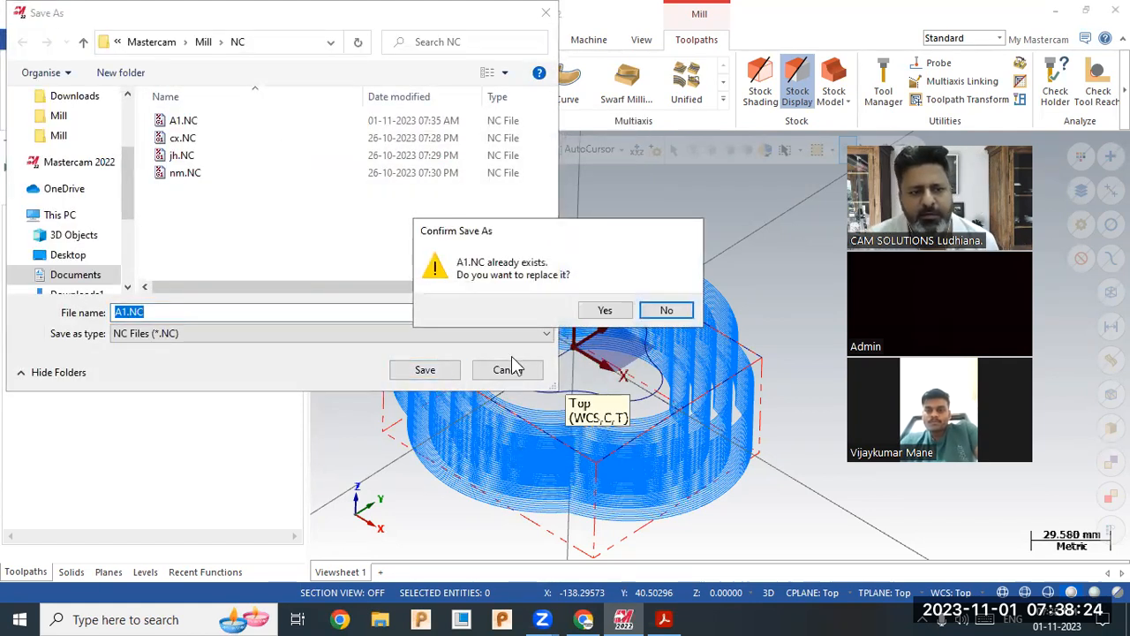
pyautogui.click(606, 312)
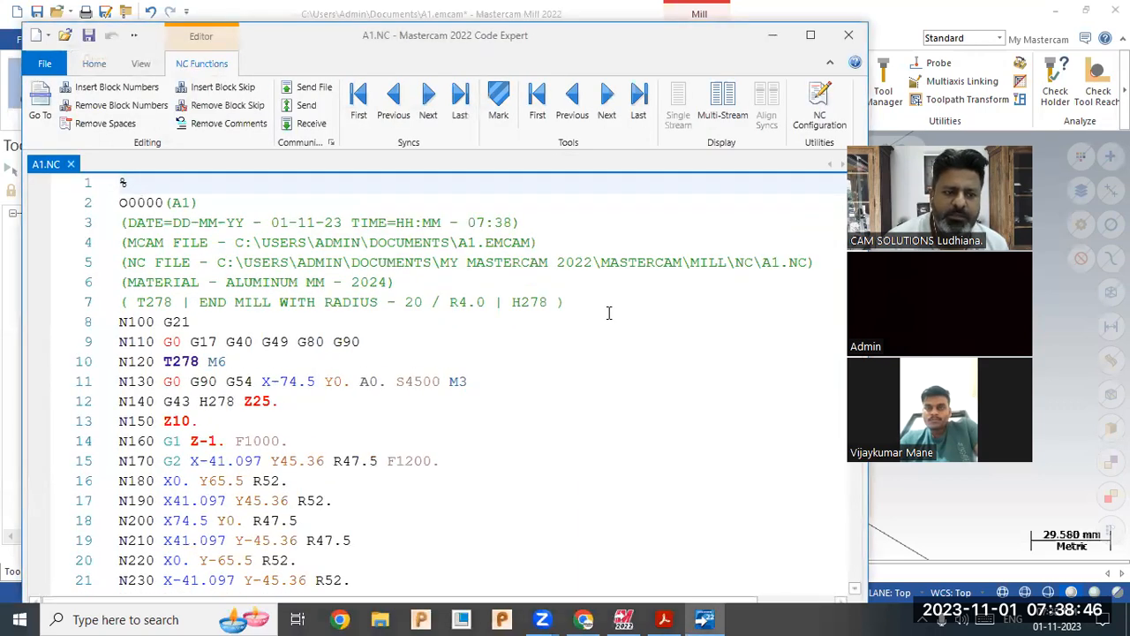
pyautogui.scroll(-4, 596, 340)
pyautogui.scroll(4, 593, 346)
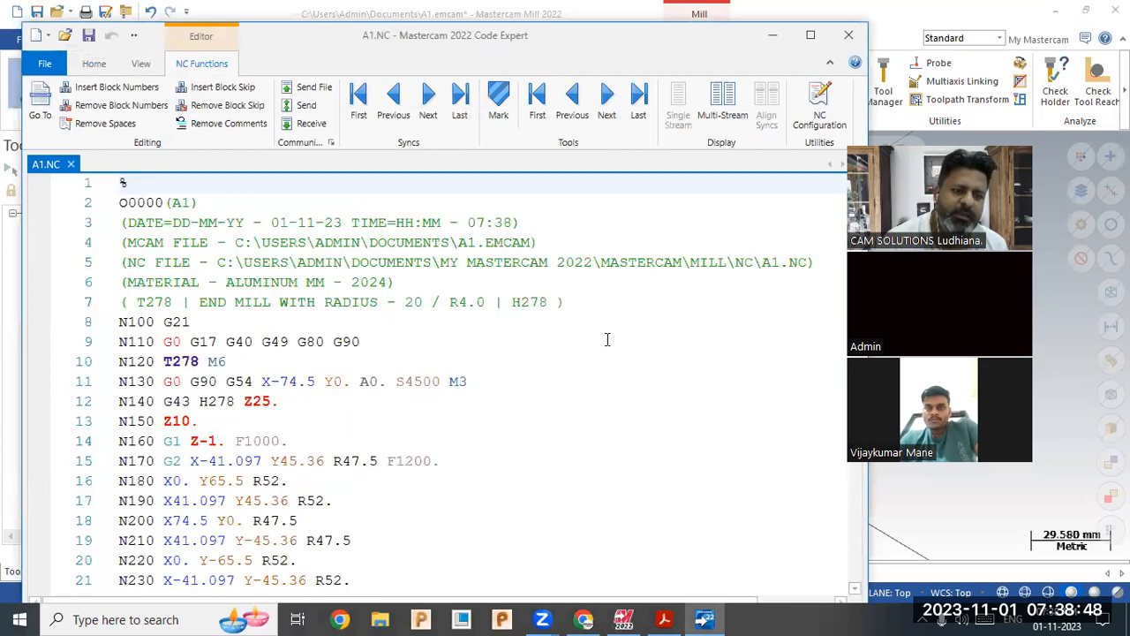
pyautogui.click(848, 36)
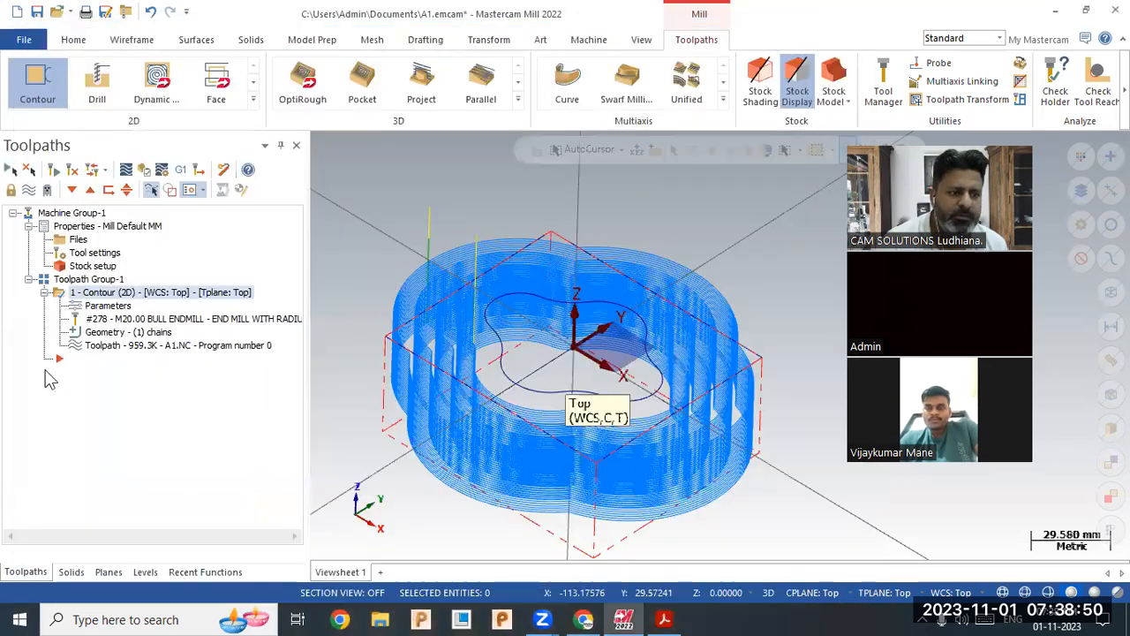
# Browse the replacement machine definitions for the machine group, including the generic Fadal, Heidenhain and Mazak mills, keeping the default metric mill.
pyautogui.click(78, 240)
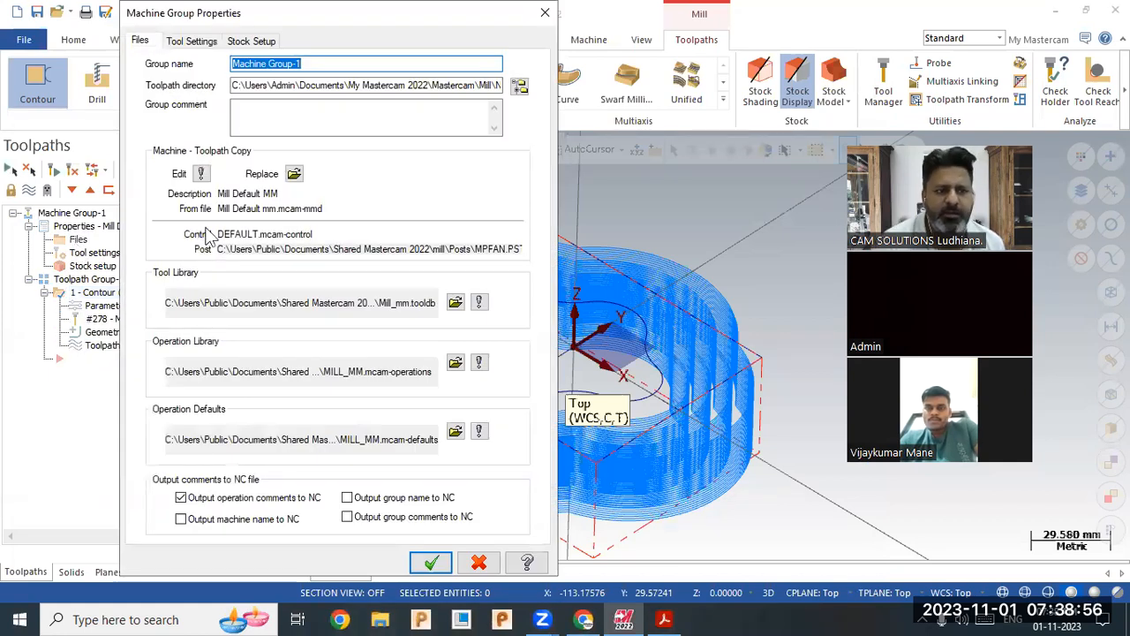
pyautogui.click(294, 173)
pyautogui.scroll(-6, 421, 315)
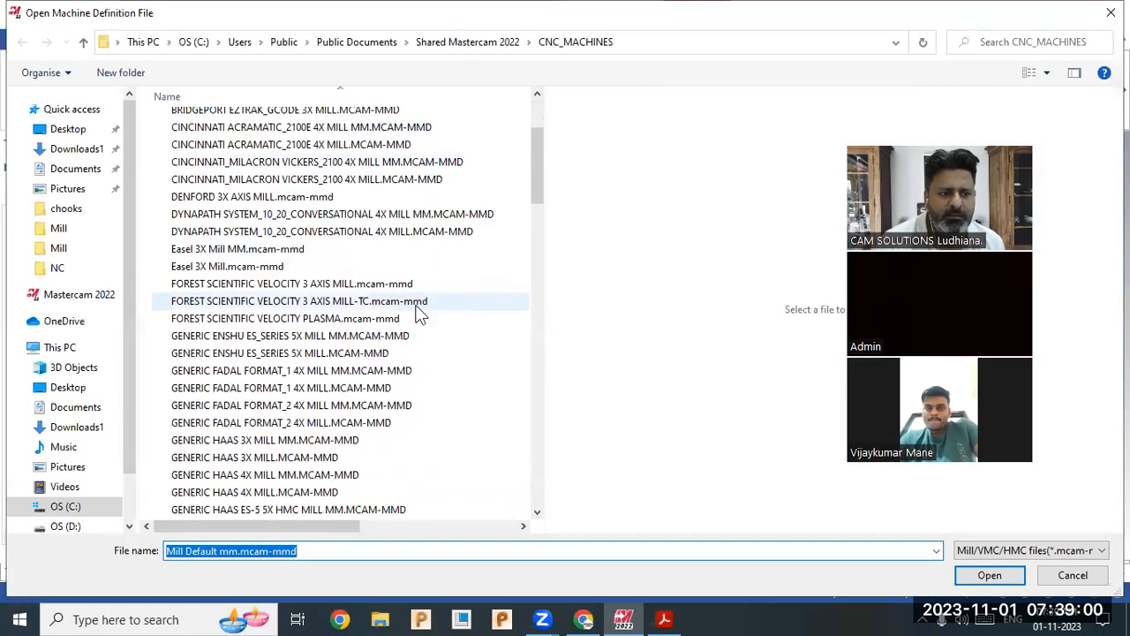
pyautogui.click(263, 388)
pyautogui.click(242, 423)
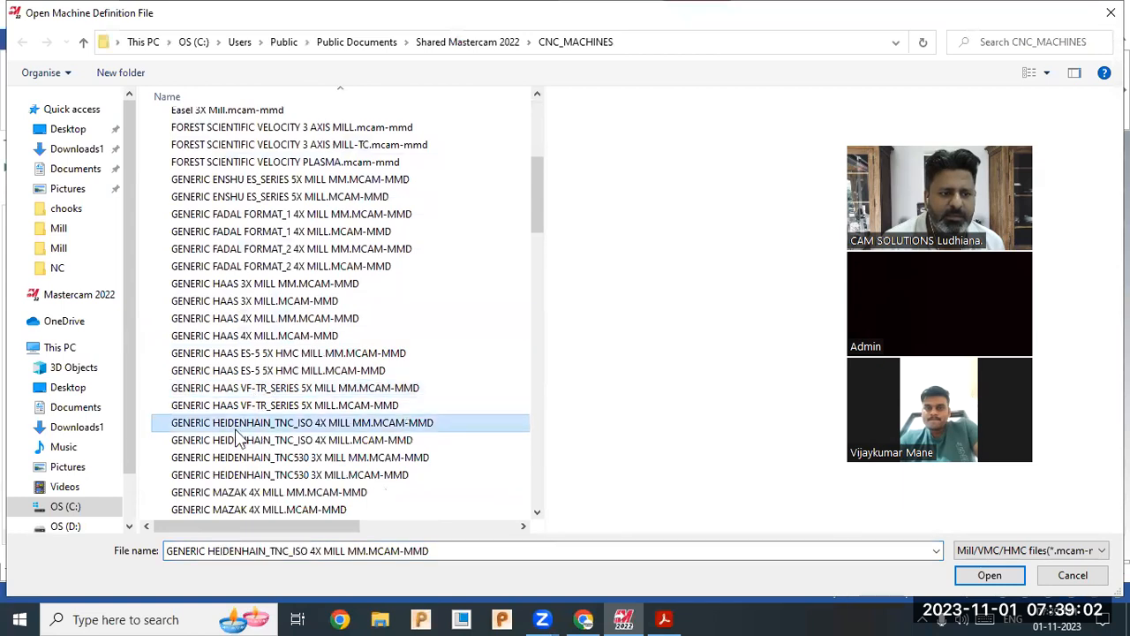
pyautogui.click(248, 458)
pyautogui.click(244, 493)
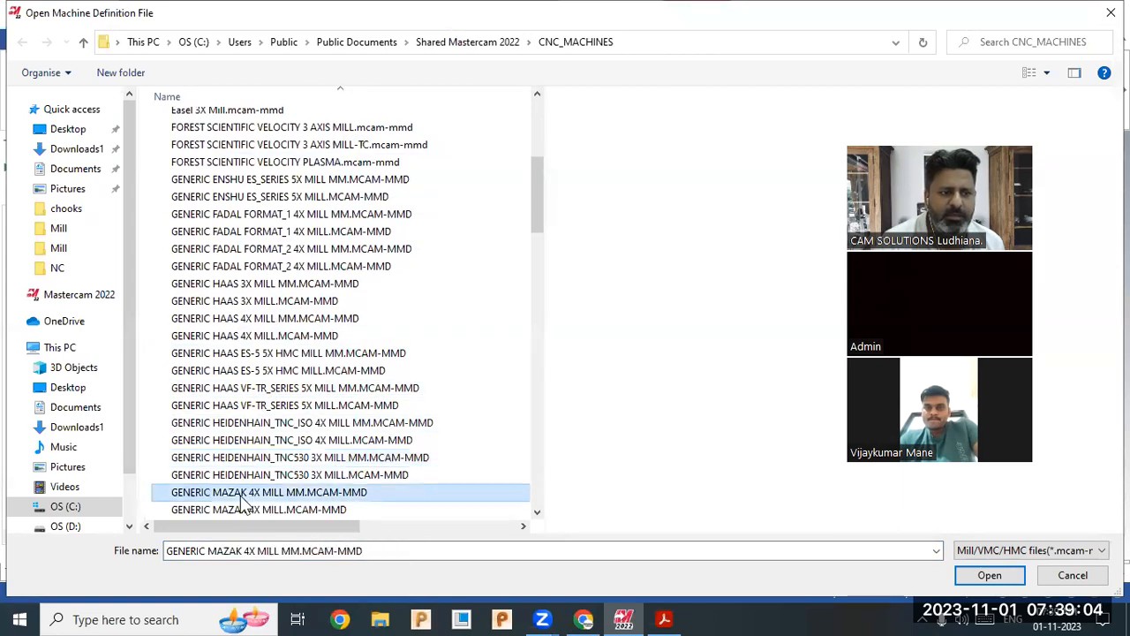
pyautogui.click(249, 231)
pyautogui.scroll(-13, 291, 371)
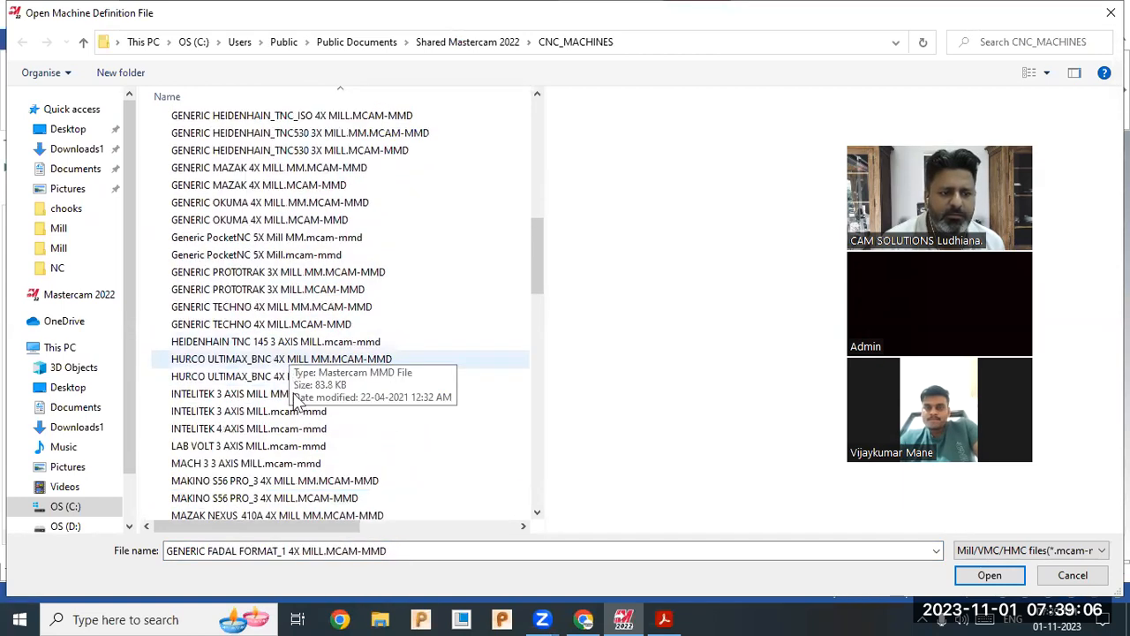
pyautogui.doubleClick(244, 406)
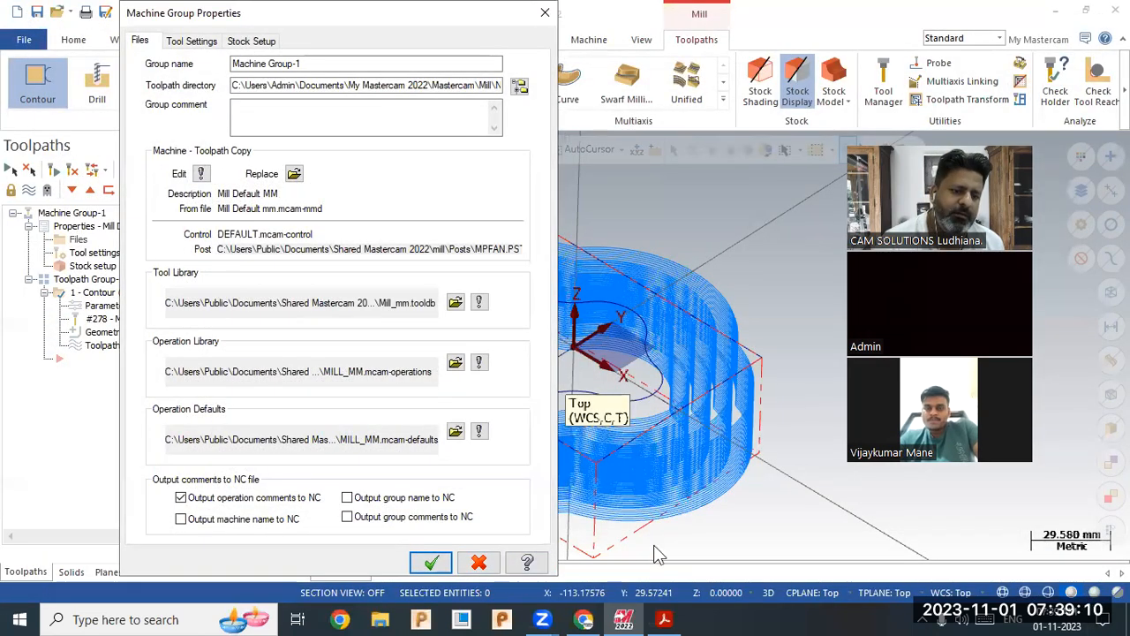
pyautogui.click(431, 562)
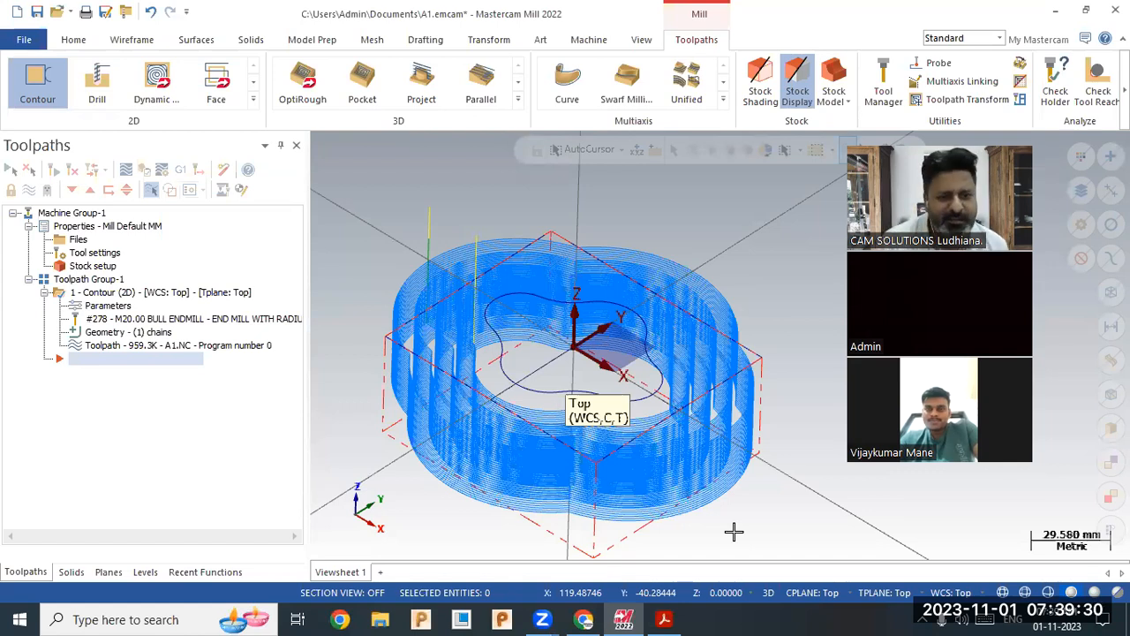
pyautogui.scroll(-1, 606, 408)
pyautogui.moveTo(561, 344)
pyautogui.mouseDown(button='middle')
pyautogui.moveTo(577, 383)
pyautogui.moveTo(580, 323)
pyautogui.moveTo(595, 330)
pyautogui.moveTo(577, 332)
pyautogui.mouseUp(button='middle')
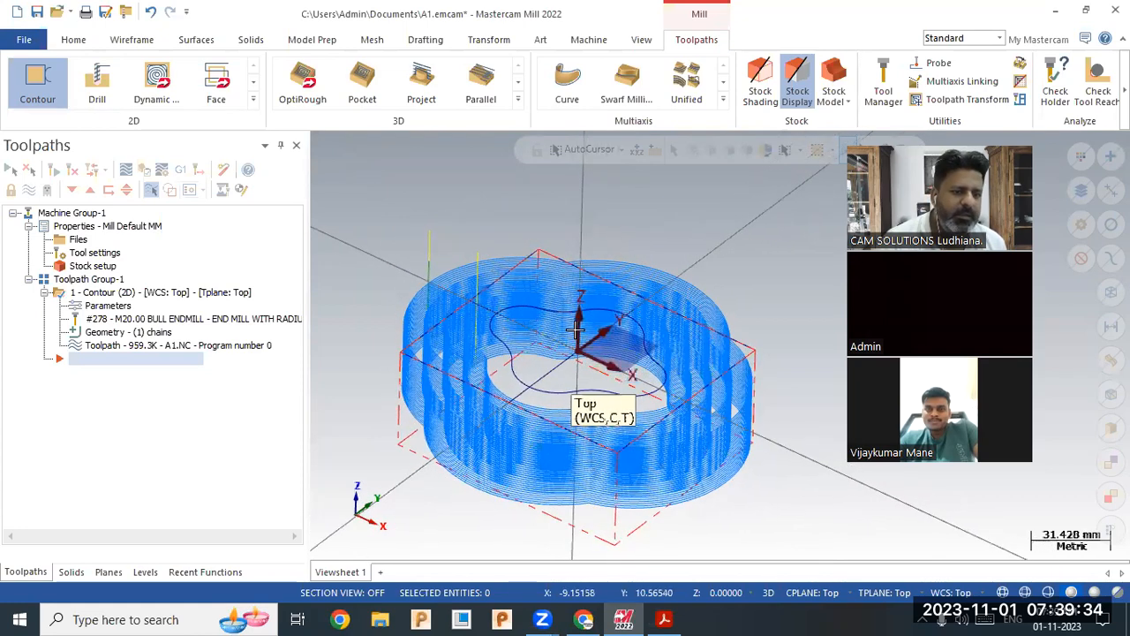
pyautogui.scroll(2, 637, 389)
pyautogui.scroll(-3, 637, 390)
pyautogui.scroll(2, 637, 390)
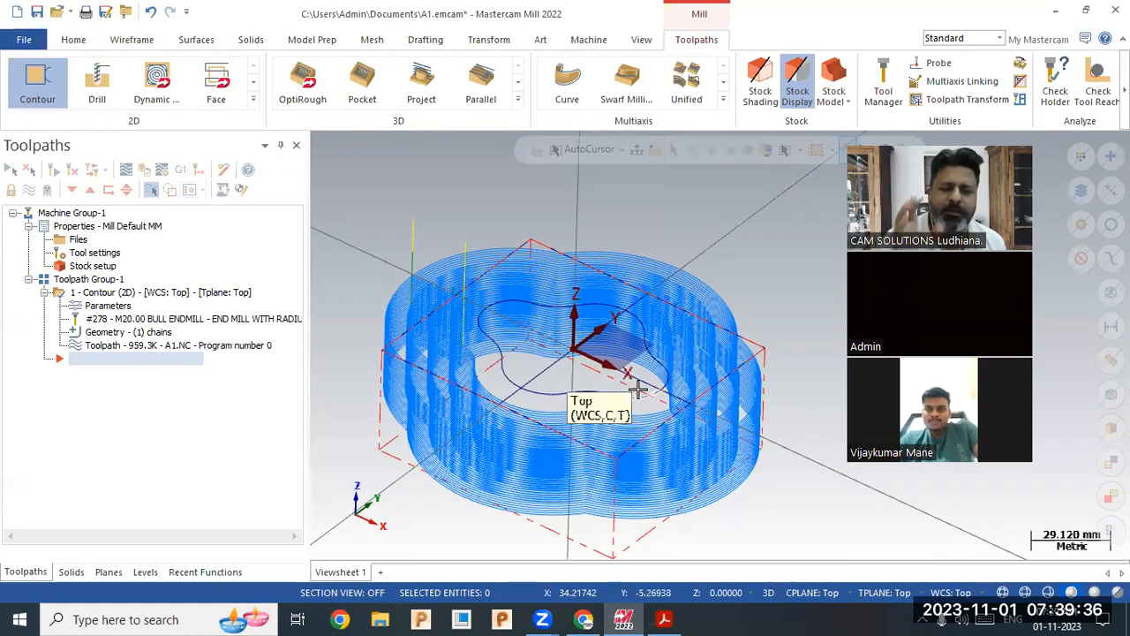